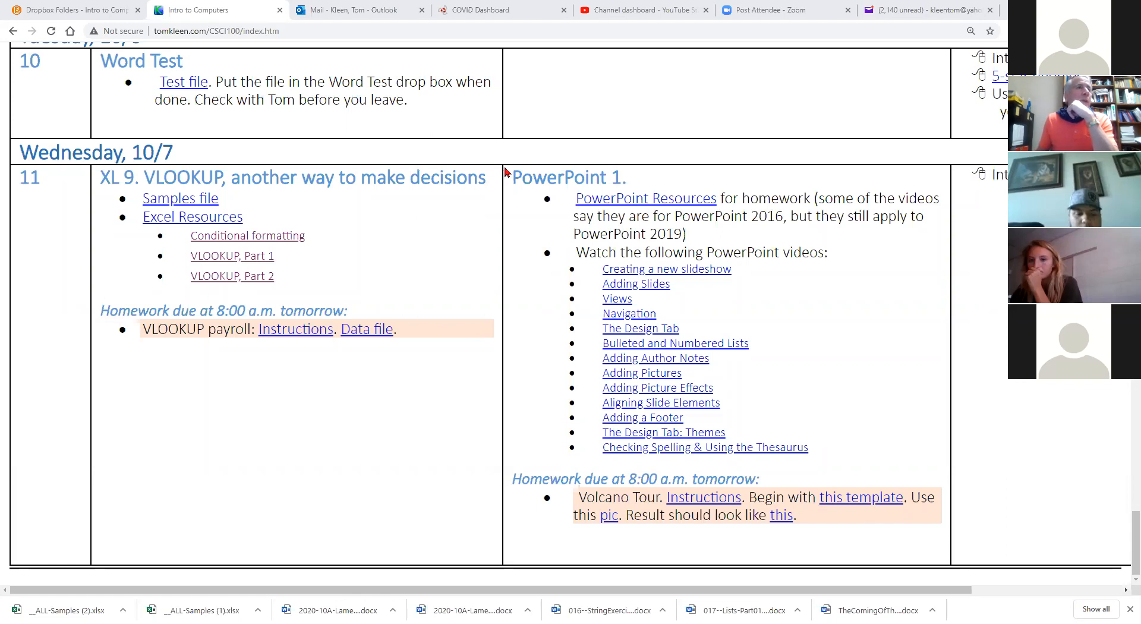
{"action": "left_click_drag", "start_coordinate": [511, 177], "coordinate": [799, 244]}
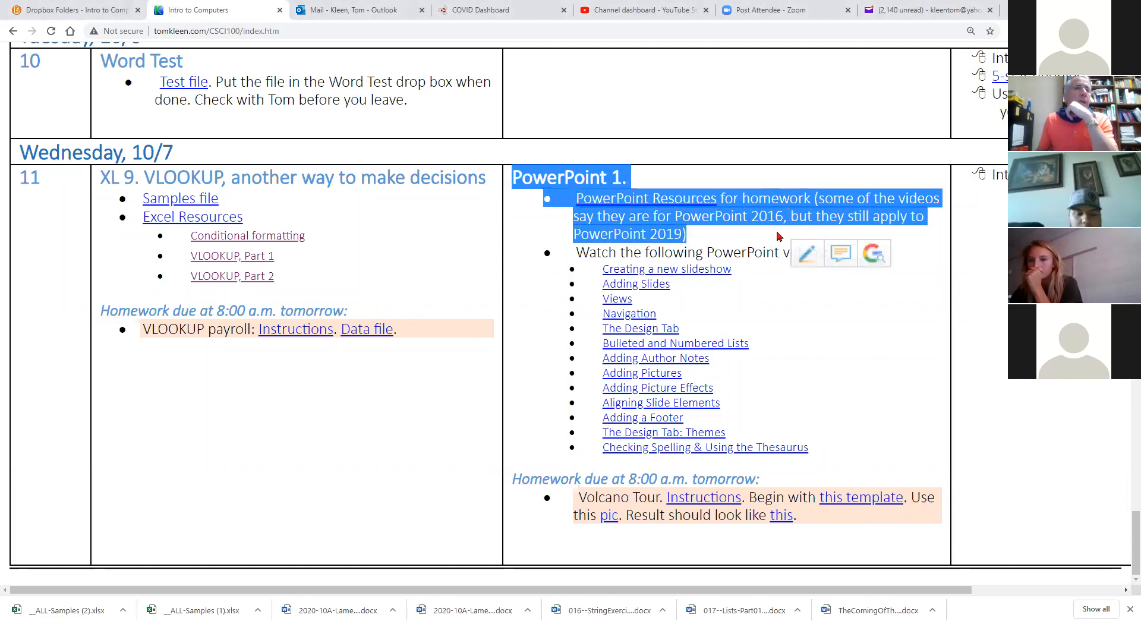
{"action": "left_click", "coordinate": [661, 178]}
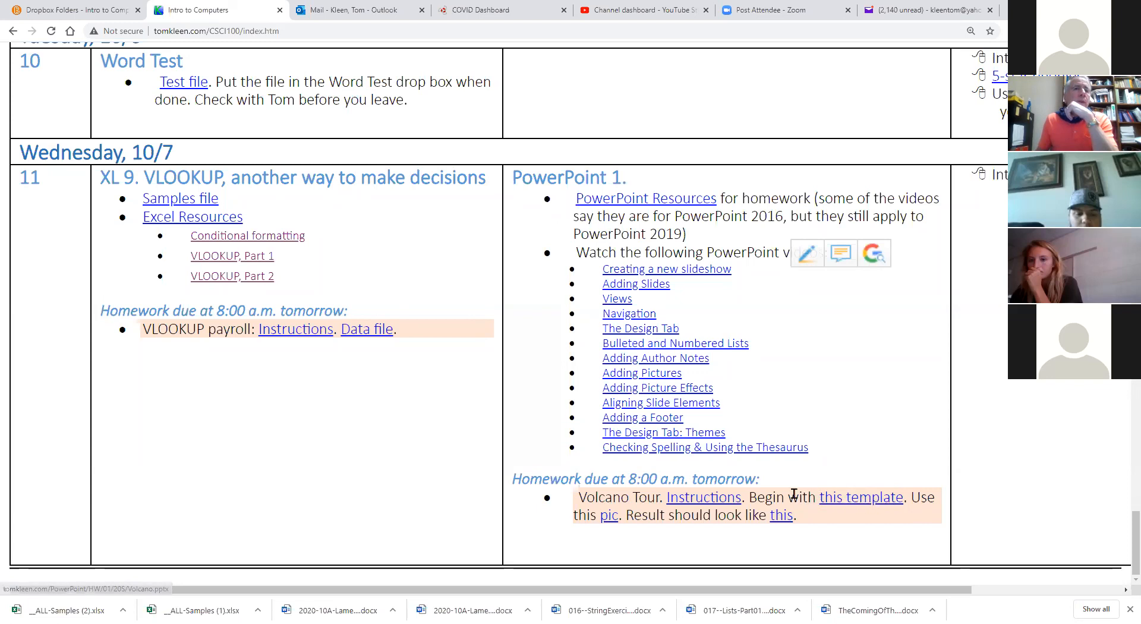
{"action": "left_click", "coordinate": [857, 499]}
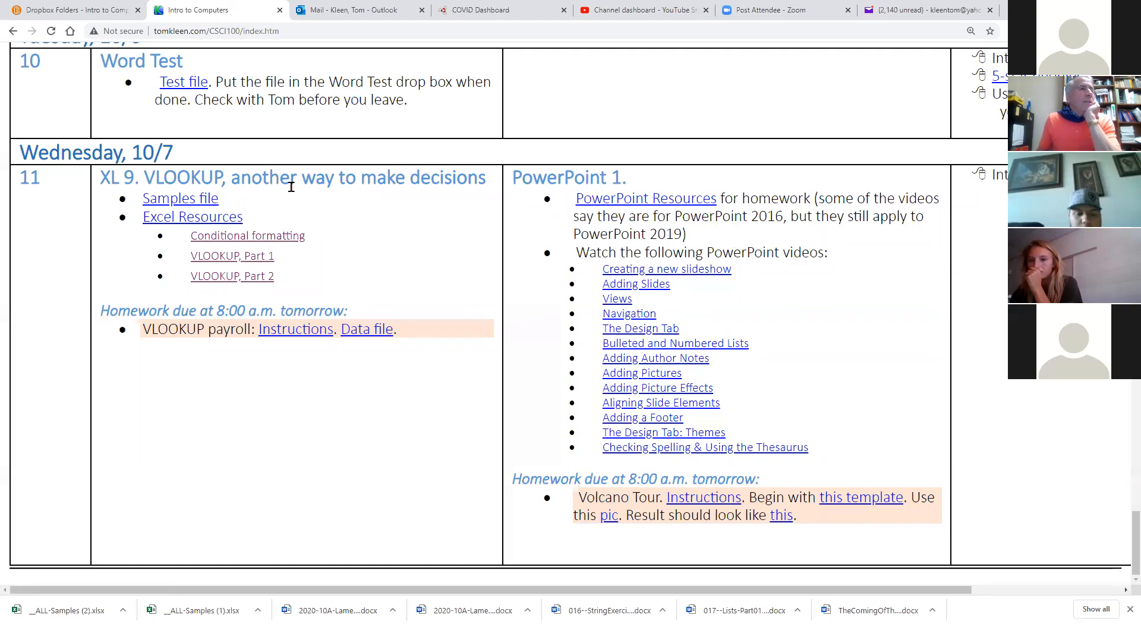
Open the Samples file for the XL 9 VLOOKUP lesson in Excel and enable editing
{"action": "left_click", "coordinate": [204, 200]}
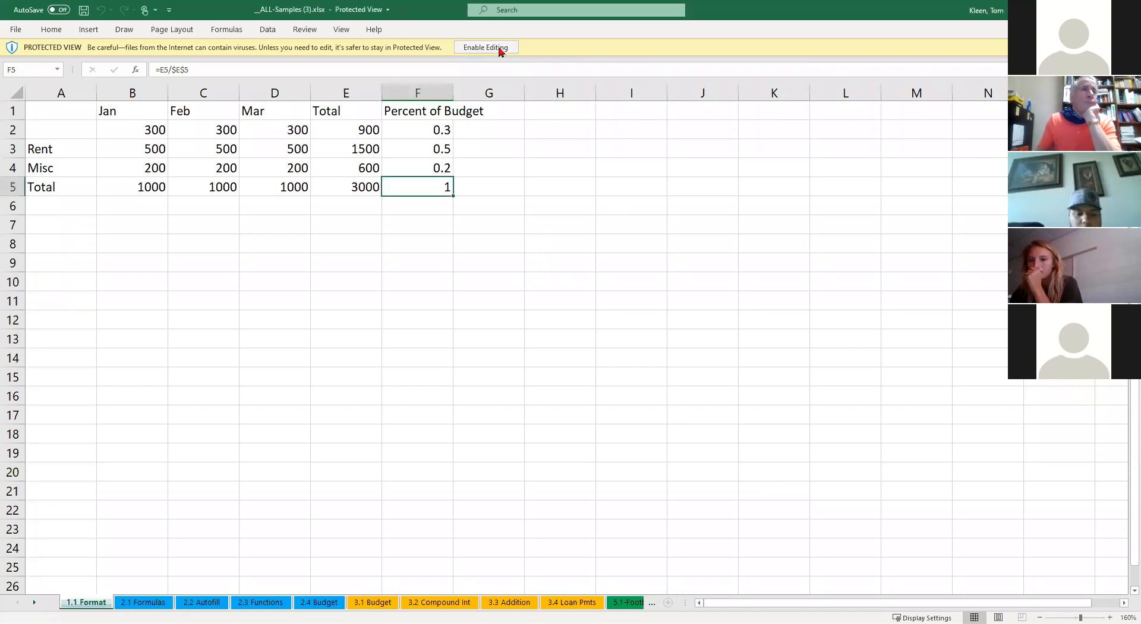
{"action": "left_click", "coordinate": [498, 47]}
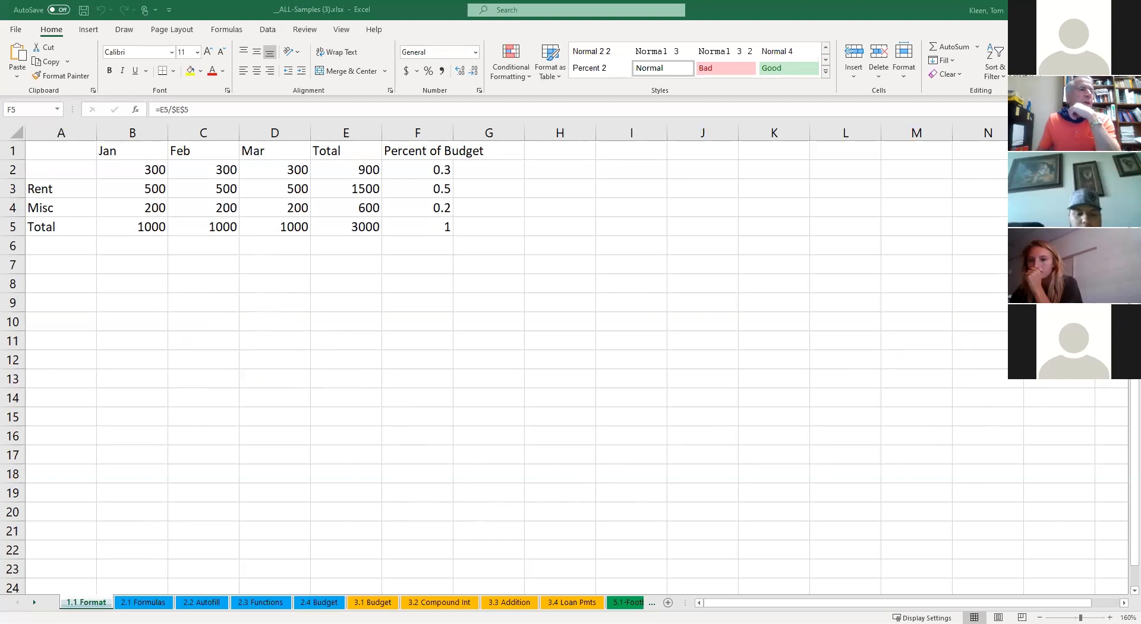
Go to the 9.1 Grades worksheet and enlarge the view of its grade list from the first row
{"action": "left_click", "coordinate": [34, 602]}
{"action": "left_click", "coordinate": [33, 602]}
{"action": "left_click", "coordinate": [34, 603]}
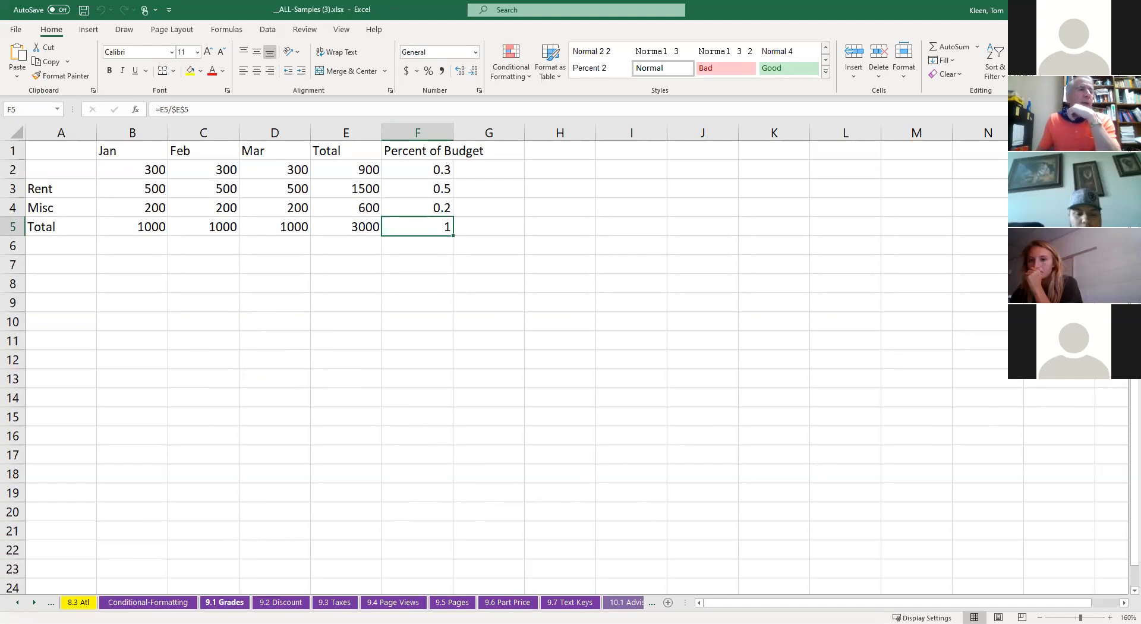
{"action": "left_click", "coordinate": [225, 602]}
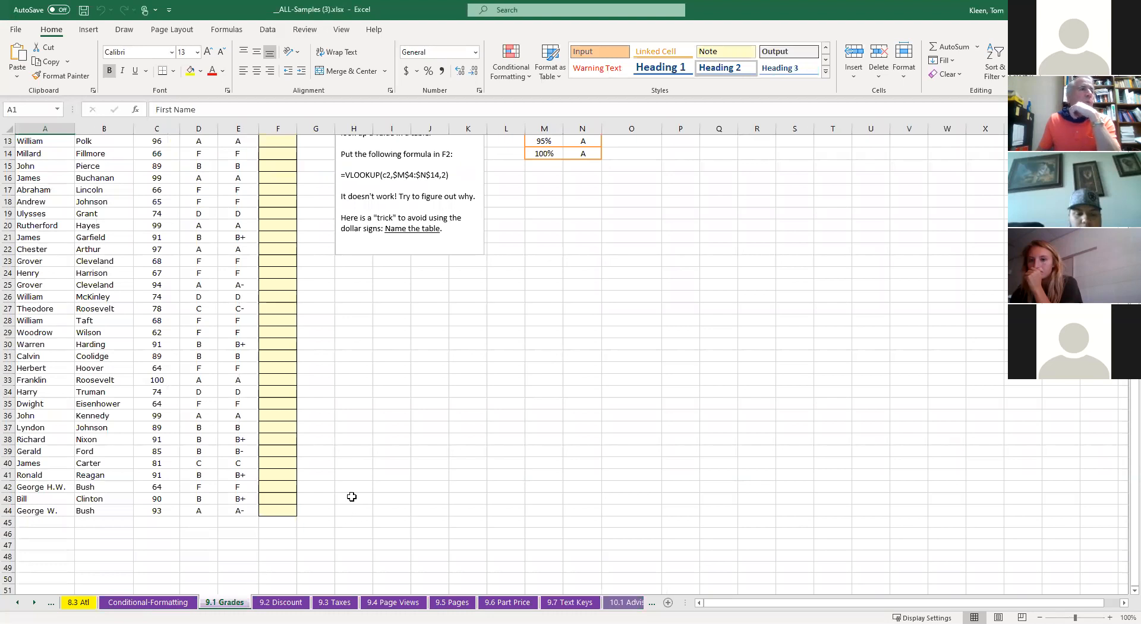
{"action": "scroll", "coordinate": [349, 495], "scroll_direction": "up", "scroll_amount": 4}
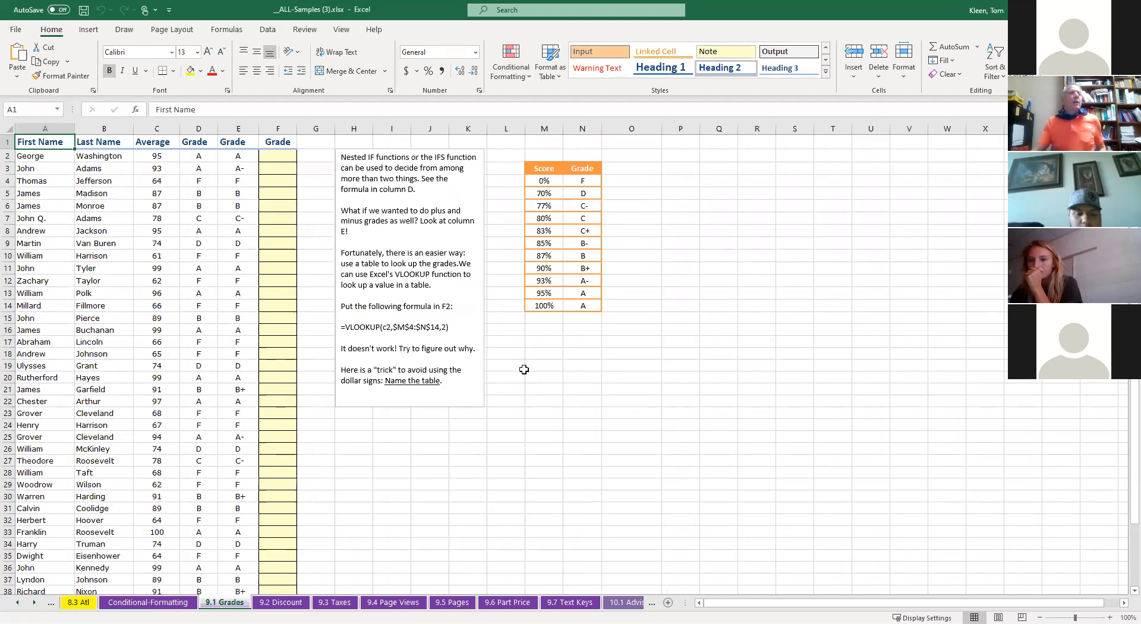
{"action": "scroll", "coordinate": [537, 379], "scroll_direction": "up", "scroll_amount": 5}
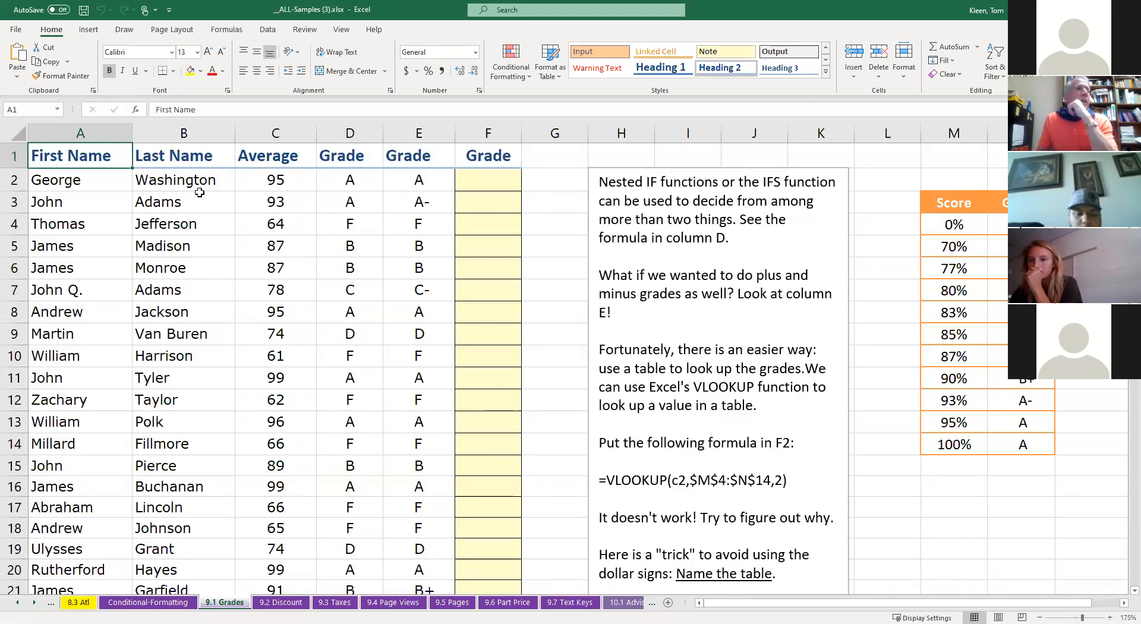
Examine the first student's record in row 2, including the IFS grade formulas in D2 and E2, leaving them unchanged
{"action": "left_click", "coordinate": [106, 186]}
{"action": "left_click", "coordinate": [179, 180]}
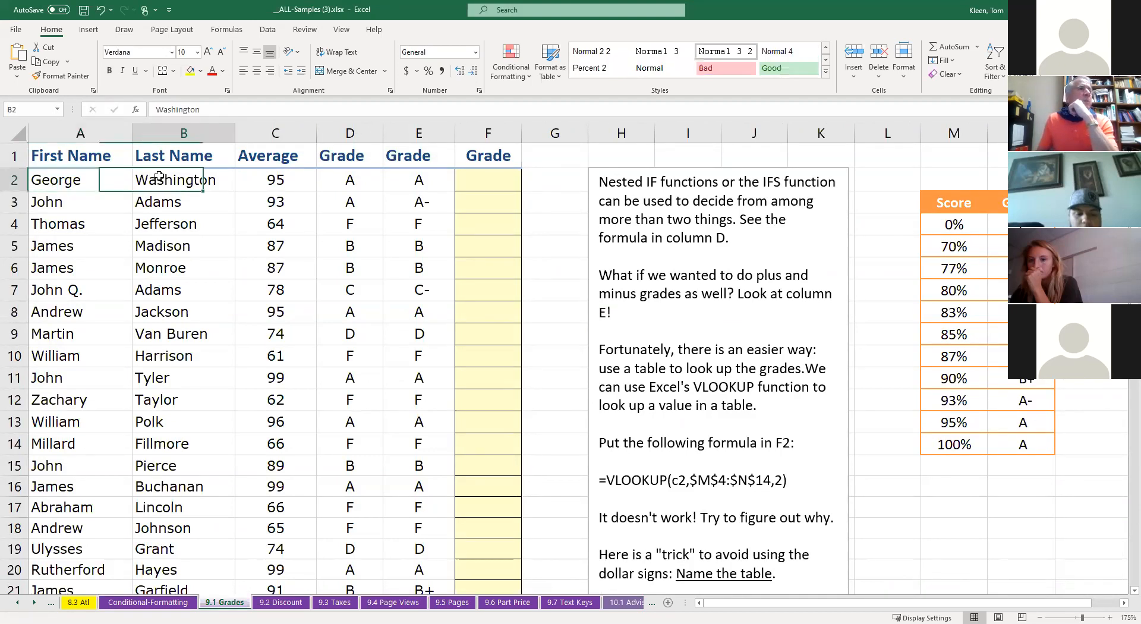
{"action": "left_click", "coordinate": [270, 179]}
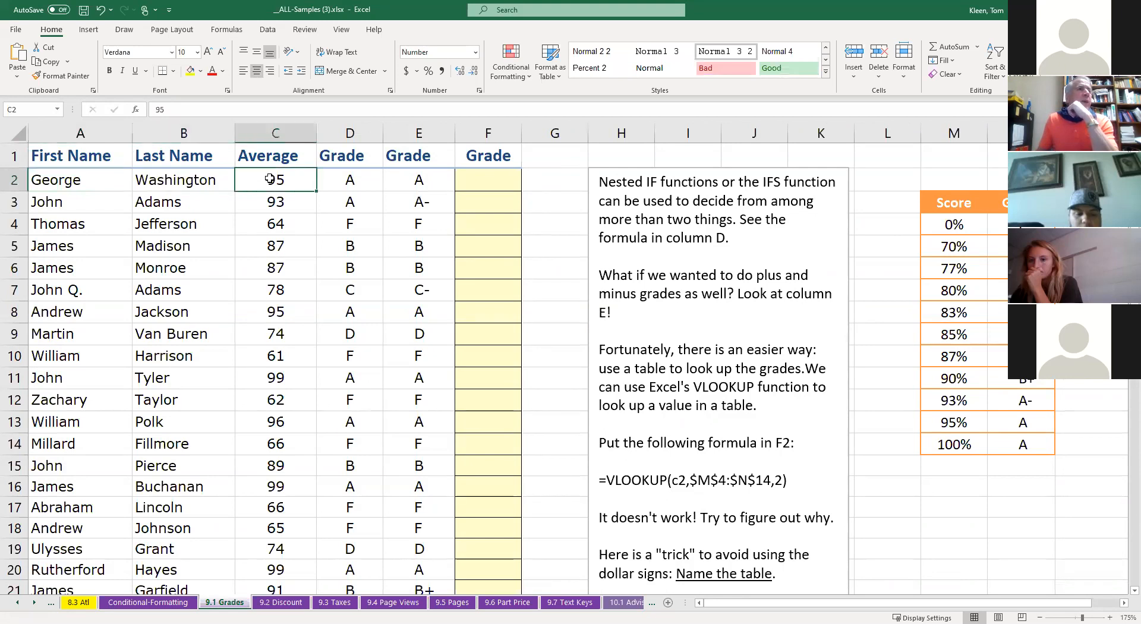
{"action": "left_click", "coordinate": [341, 178]}
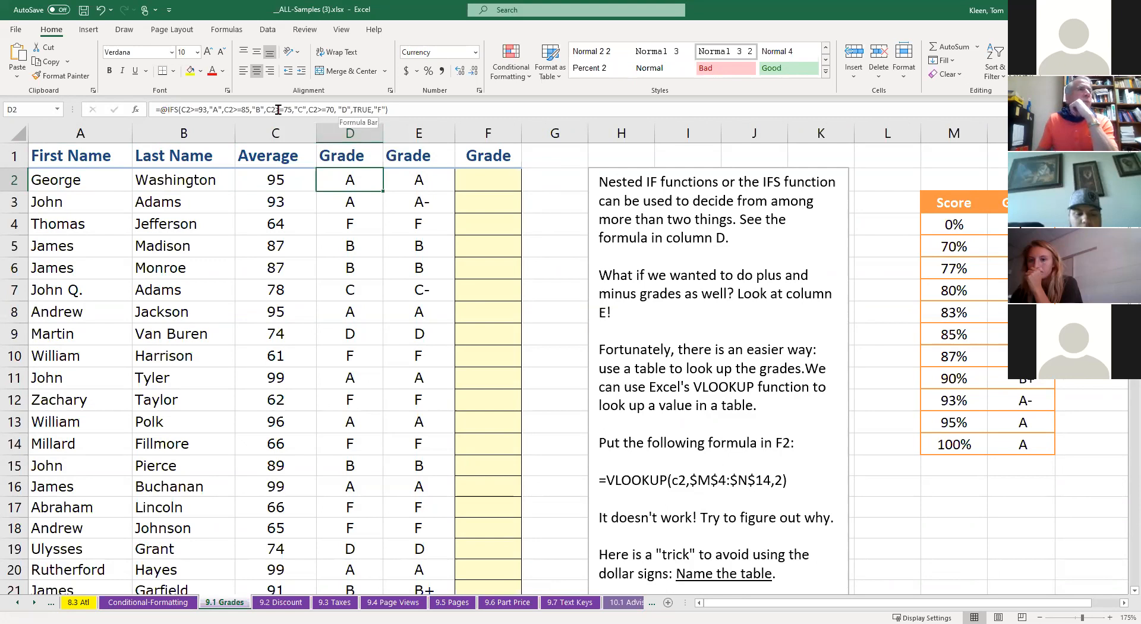
{"action": "double_click", "coordinate": [359, 179]}
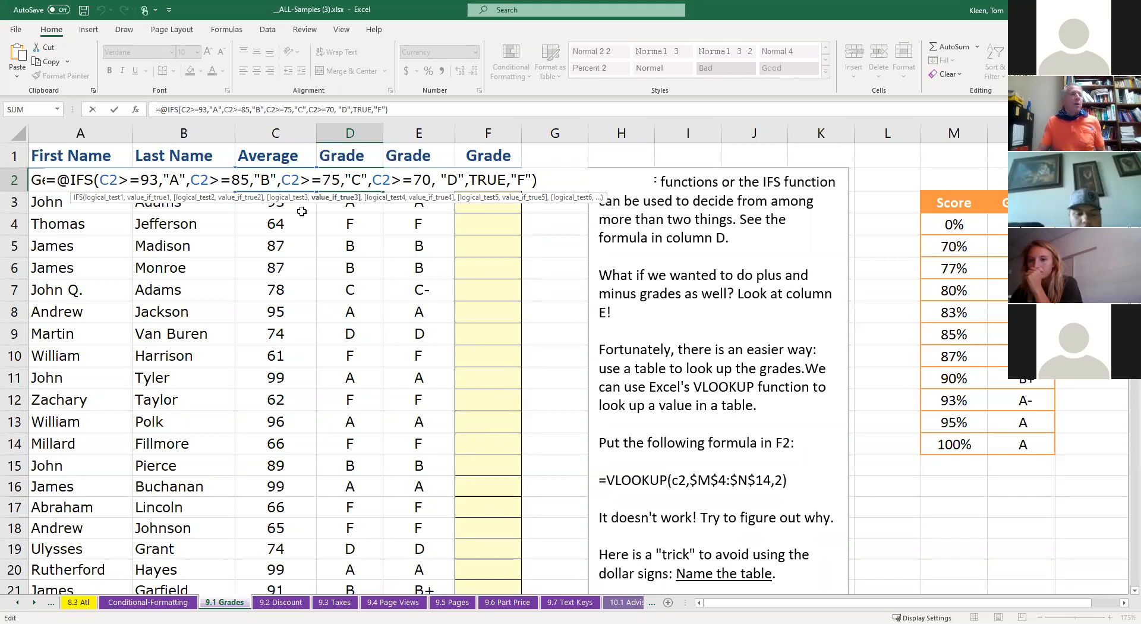
{"action": "key", "text": "Escape"}
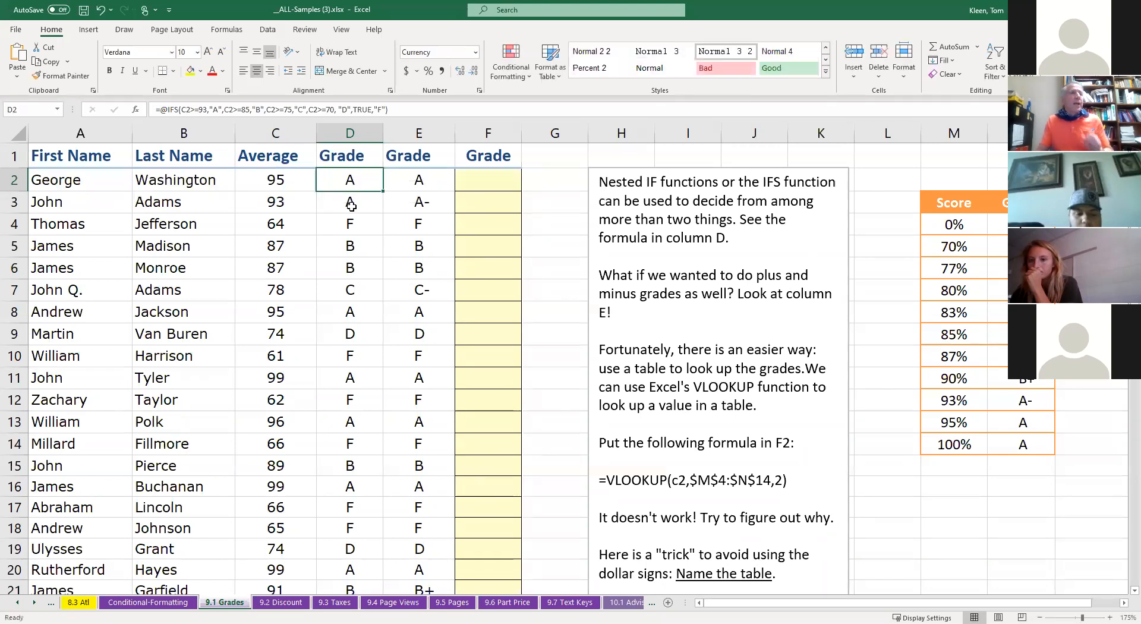
{"action": "left_click", "coordinate": [409, 185]}
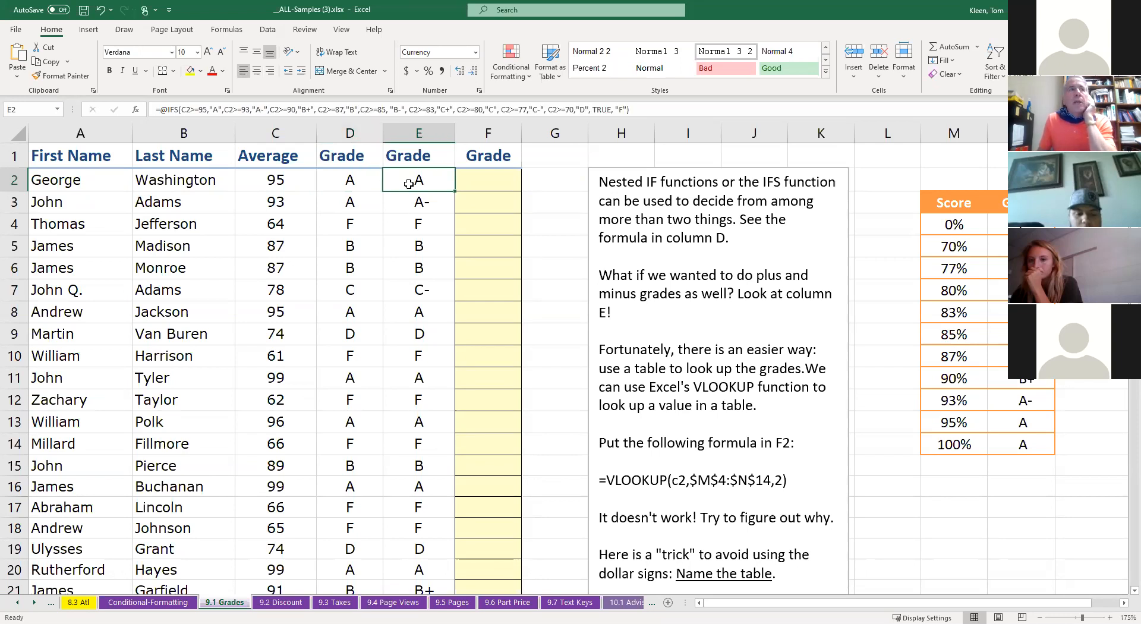
{"action": "double_click", "coordinate": [409, 184]}
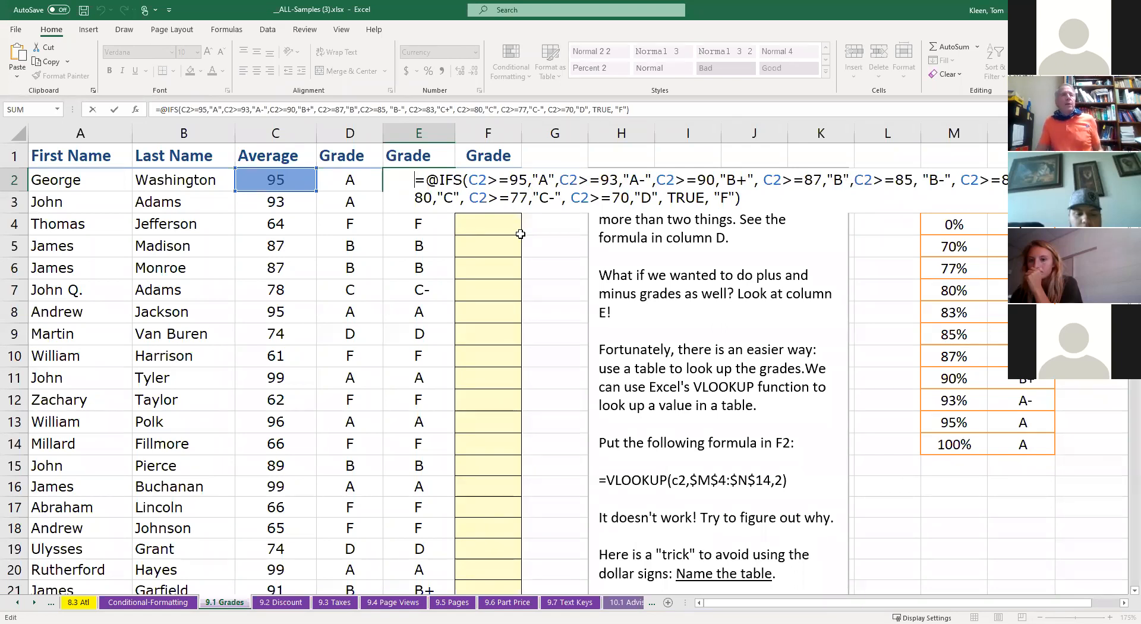
{"action": "key", "text": "Escape"}
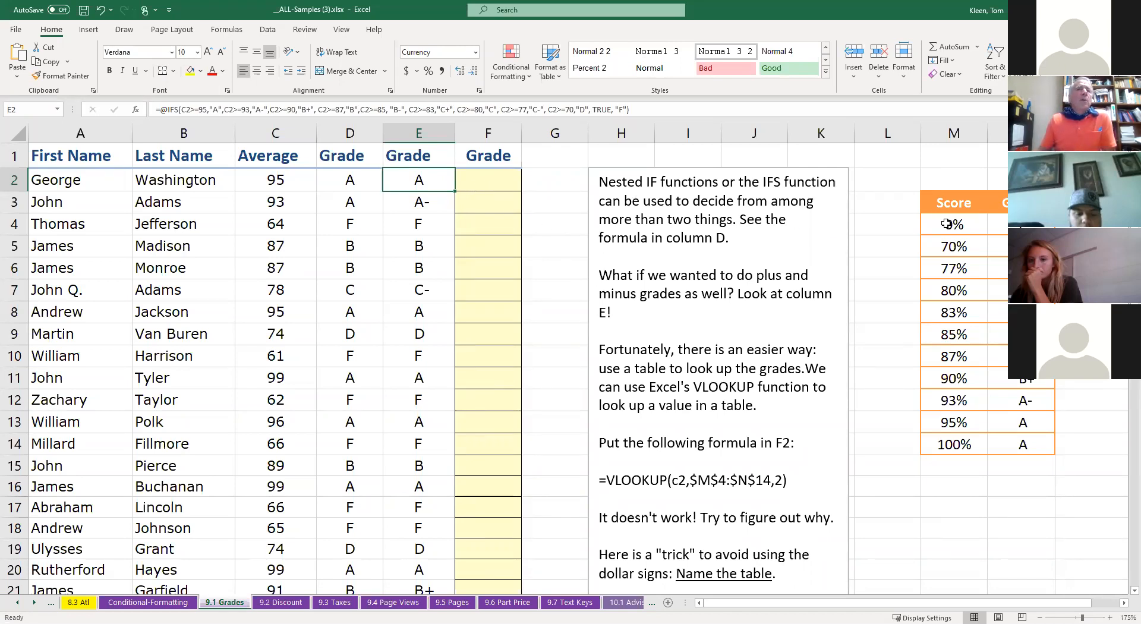
Examine the Score and Grade lookup table in M4:N14, comparing the score thresholds with their letter grades
{"action": "left_click_drag", "start_coordinate": [946, 223], "coordinate": [1037, 444]}
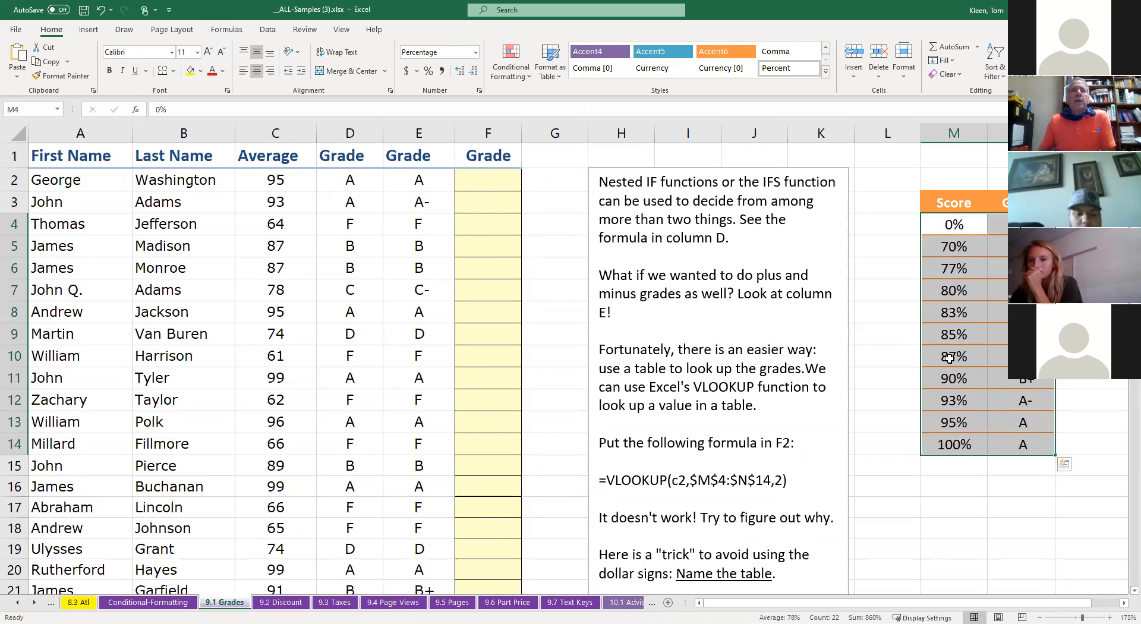
{"action": "left_click", "coordinate": [952, 292]}
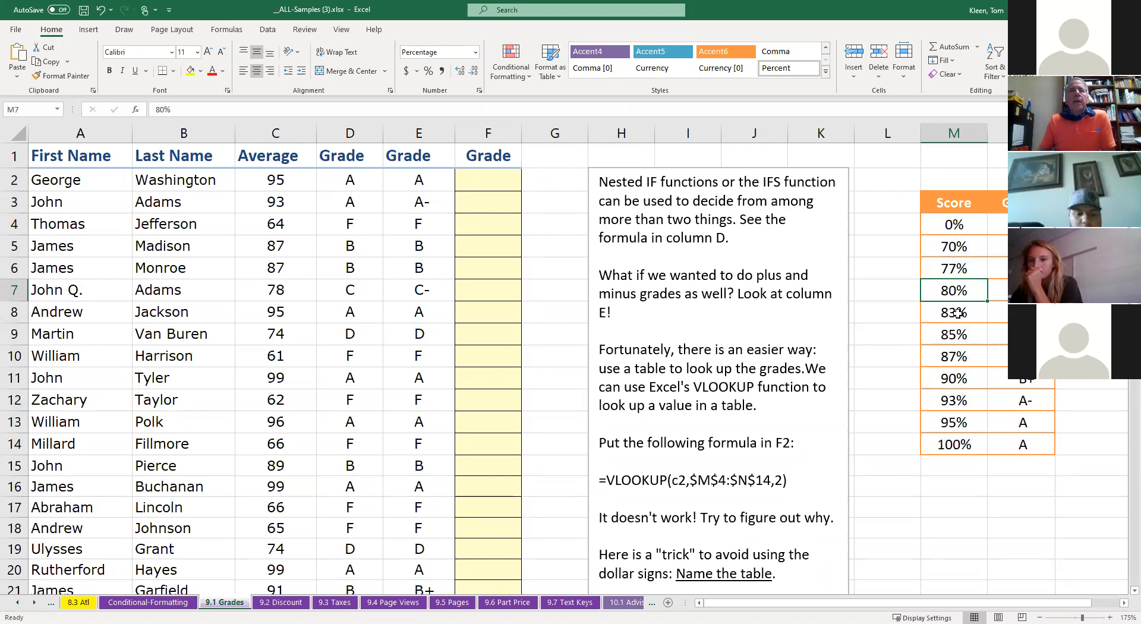
{"action": "left_click", "coordinate": [1019, 291]}
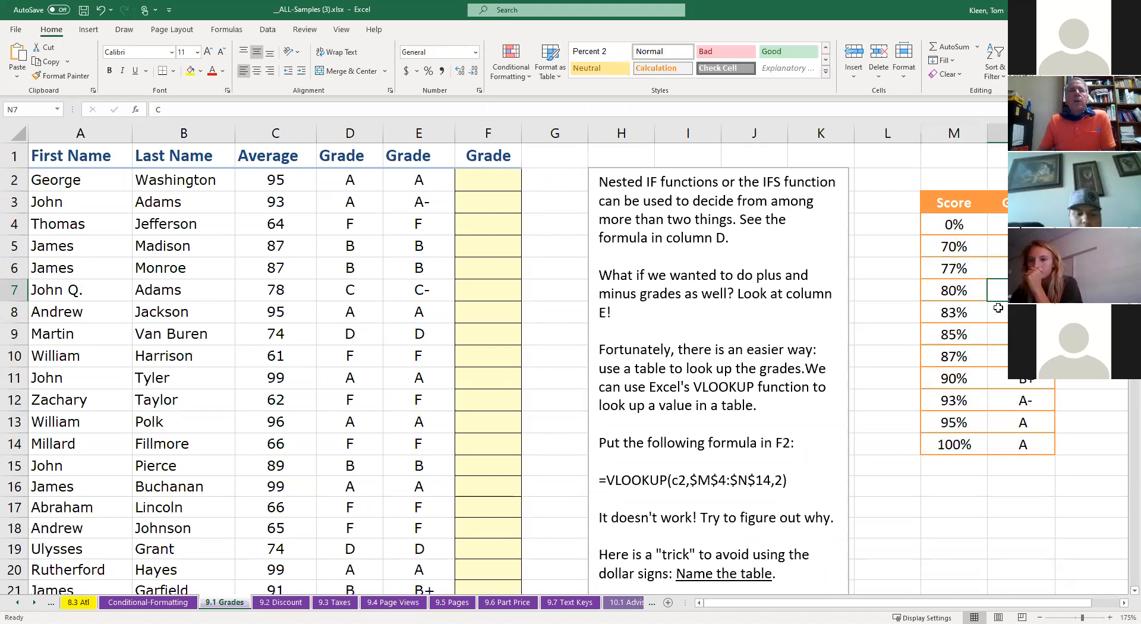
{"action": "left_click", "coordinate": [964, 314]}
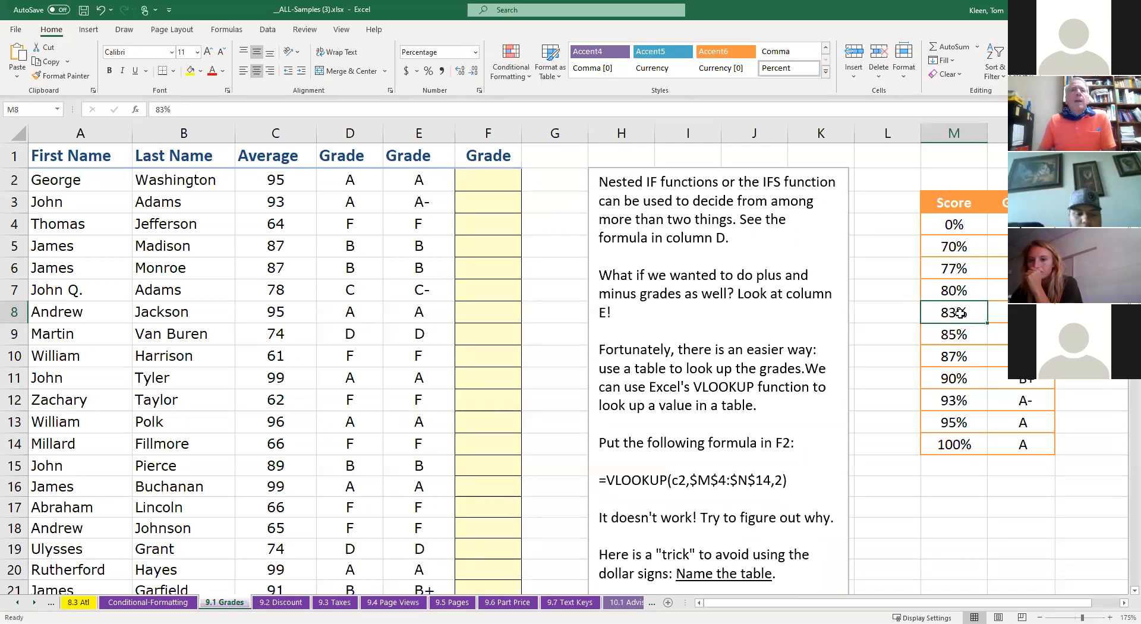
{"action": "left_click", "coordinate": [955, 270]}
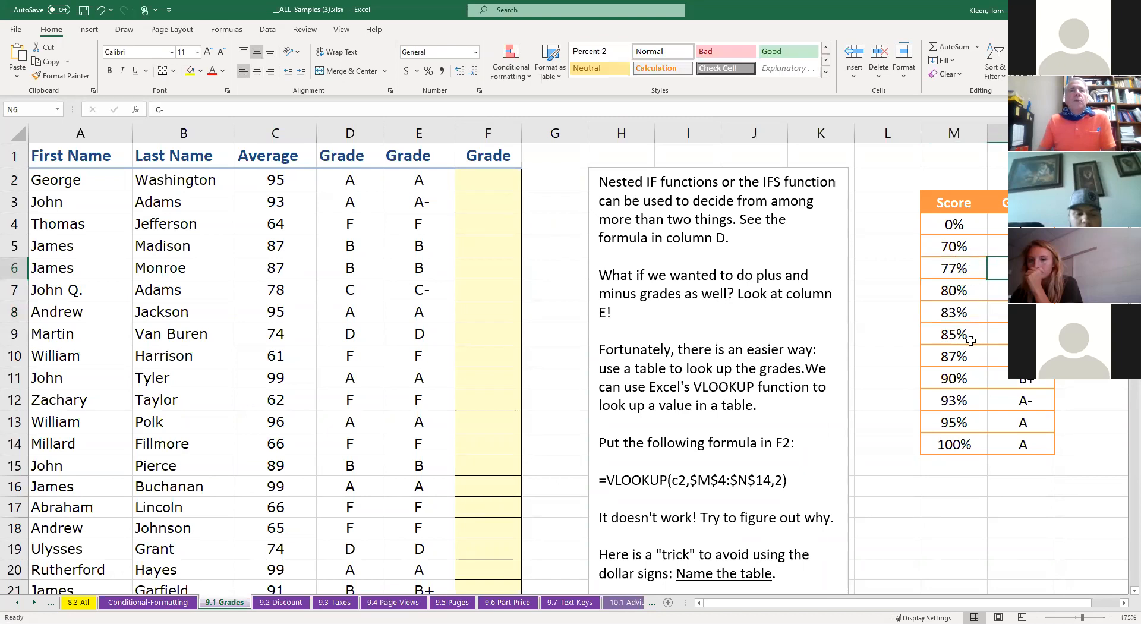
{"action": "left_click", "coordinate": [951, 292]}
{"action": "left_click", "coordinate": [998, 293]}
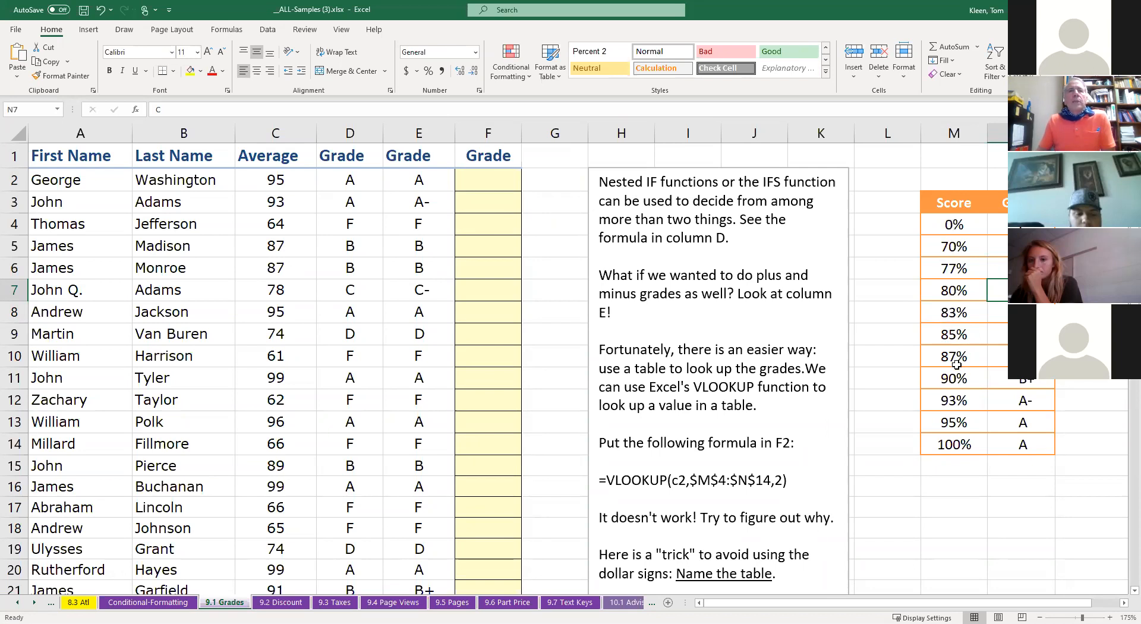
{"action": "key", "text": "Down"}
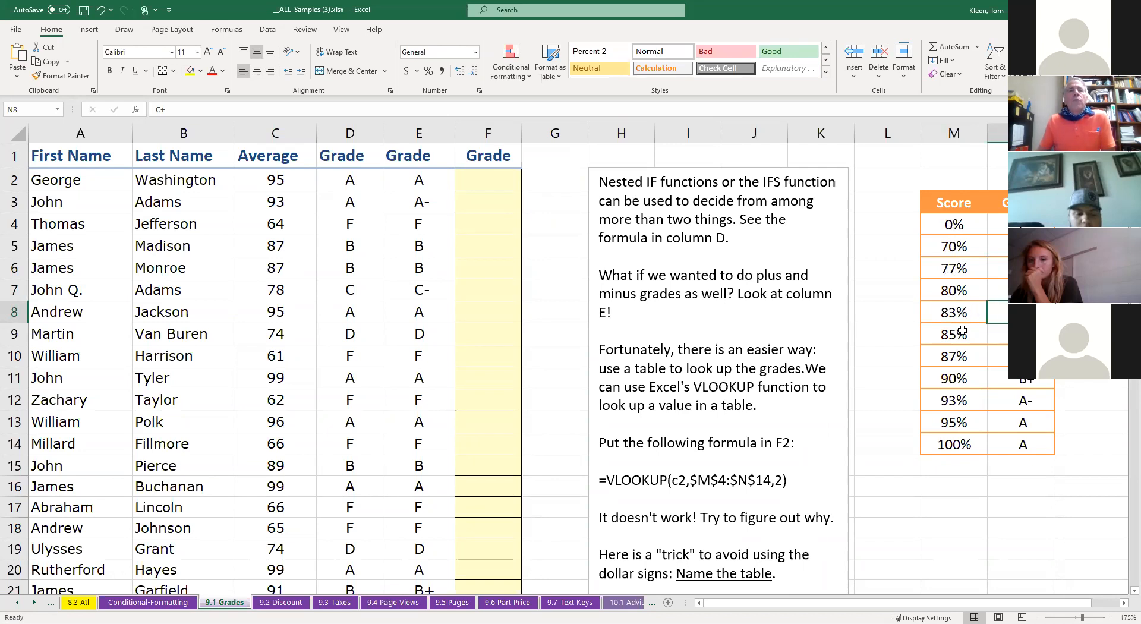
{"action": "left_click", "coordinate": [962, 334]}
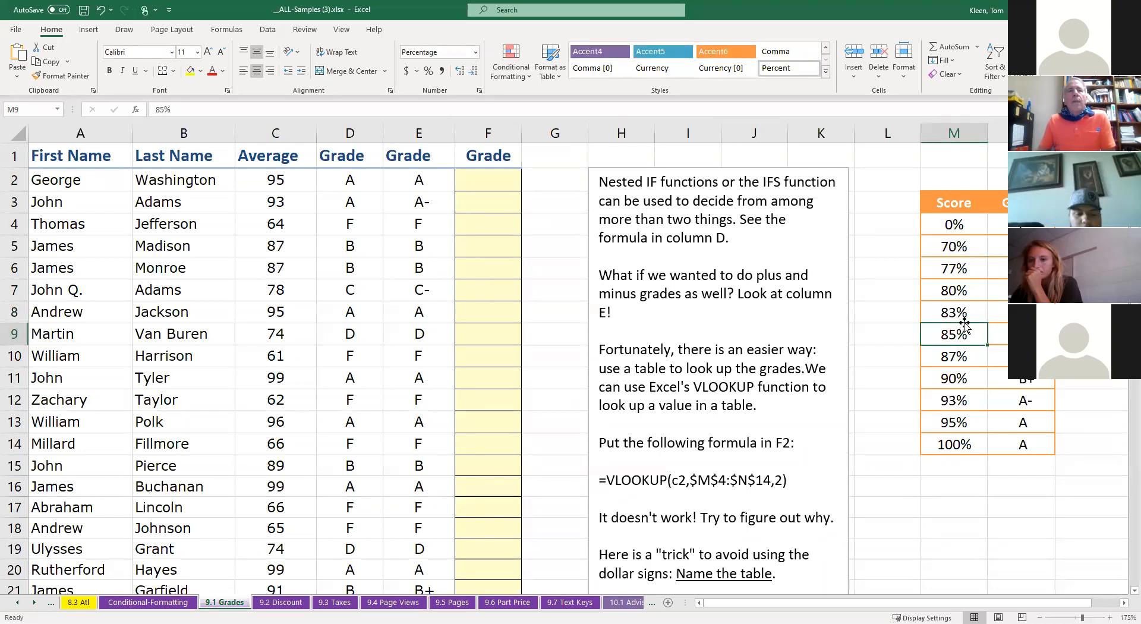
{"action": "left_click", "coordinate": [962, 314]}
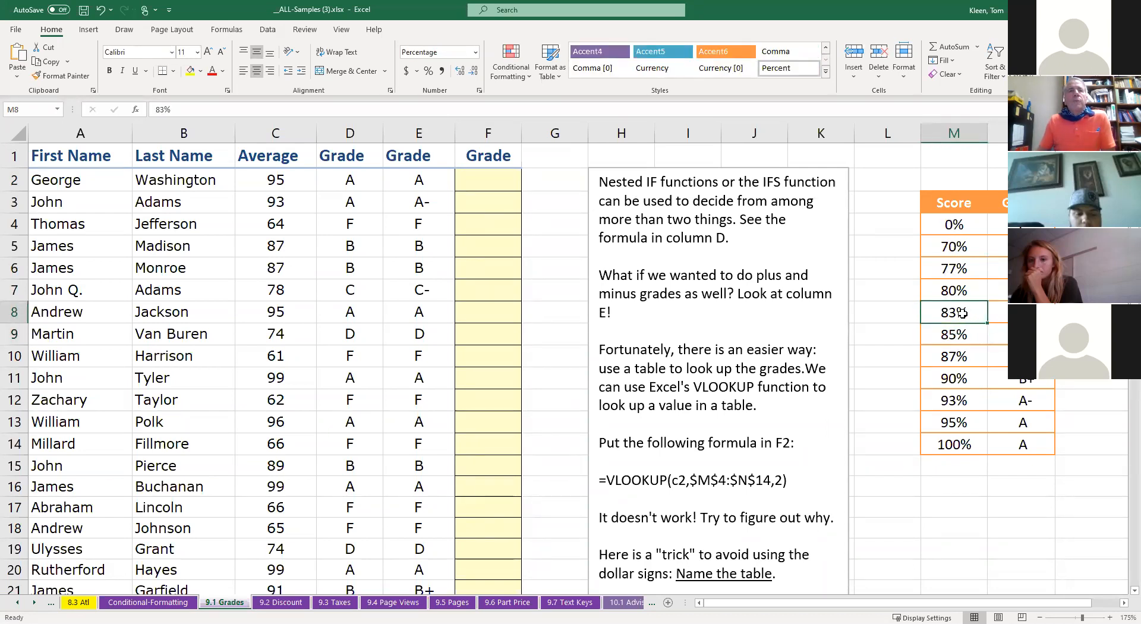
{"action": "left_click", "coordinate": [964, 295]}
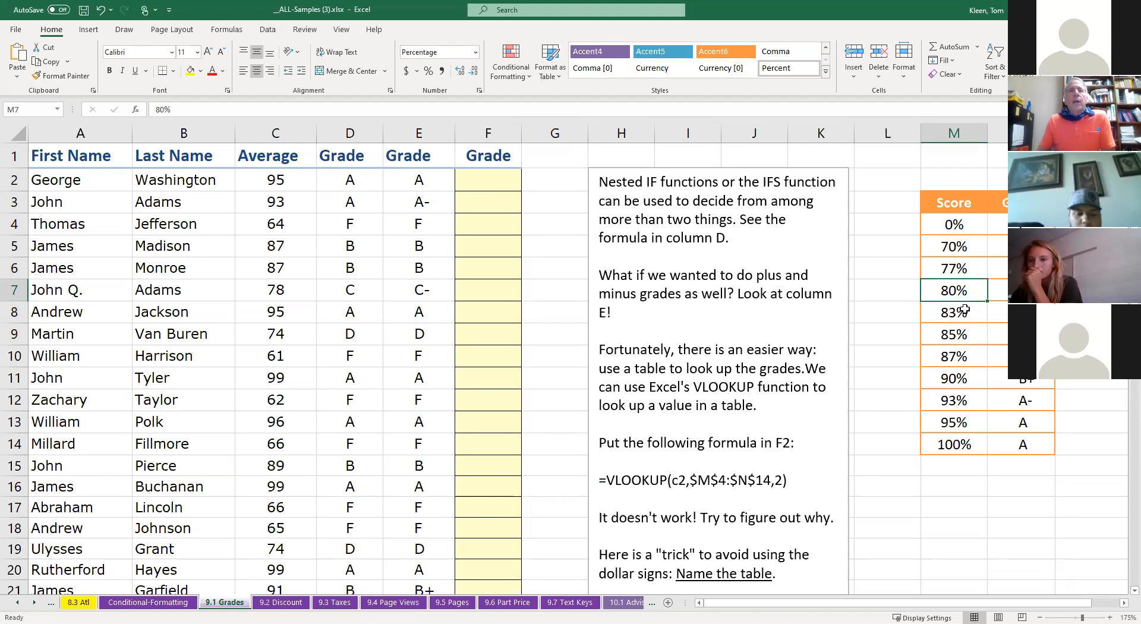
{"action": "left_click", "coordinate": [963, 313]}
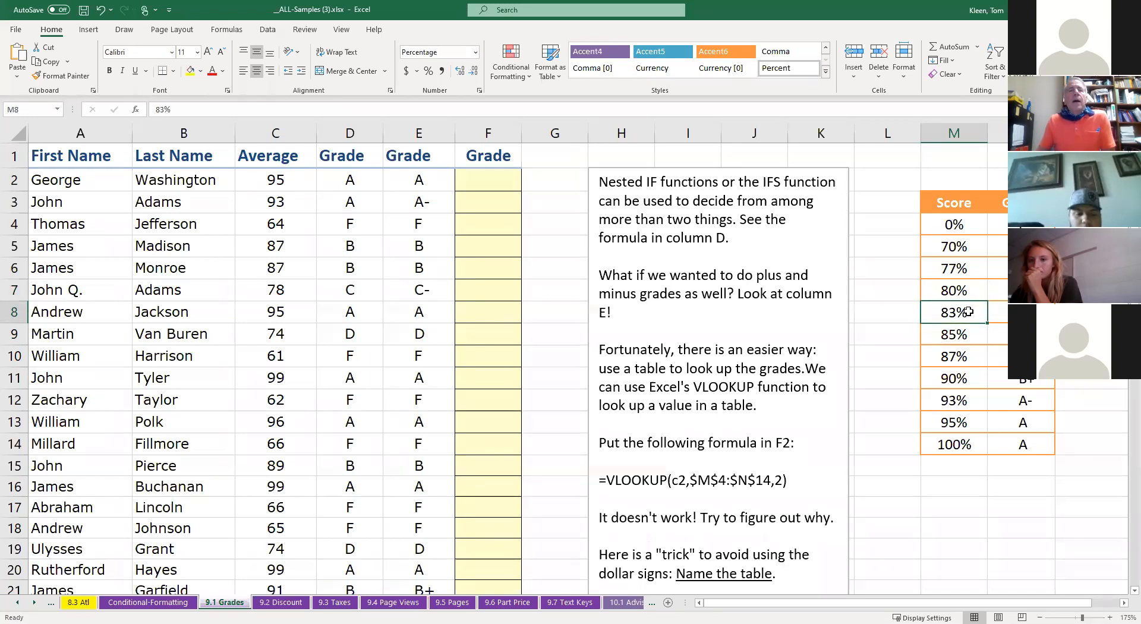
{"action": "left_click", "coordinate": [969, 293]}
{"action": "left_click_drag", "start_coordinate": [970, 292], "coordinate": [1007, 291]}
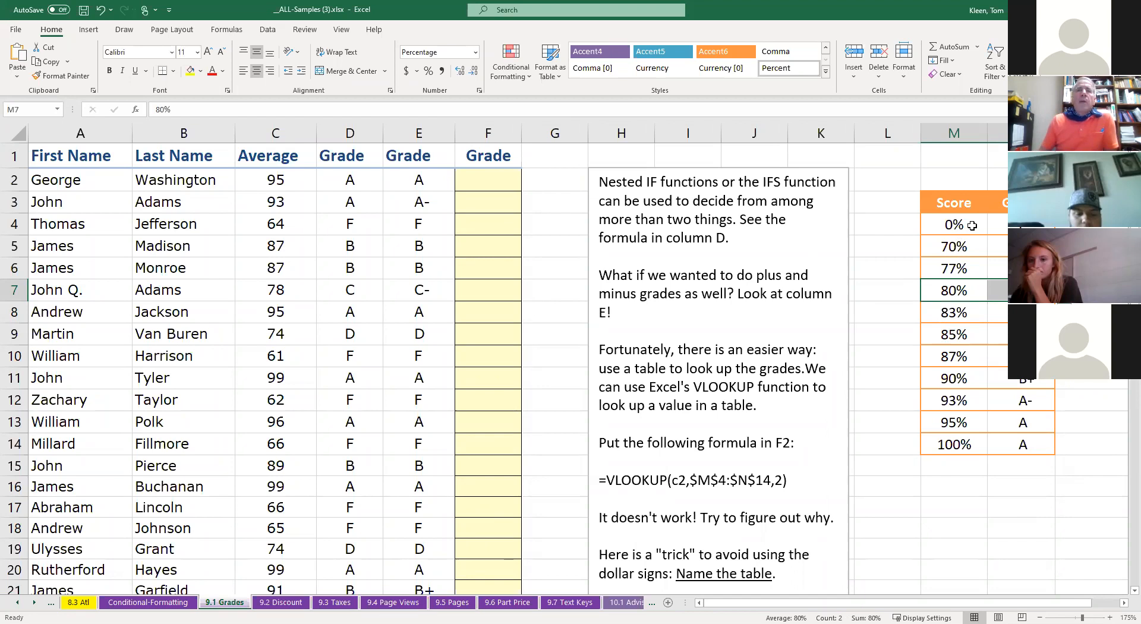
{"action": "left_click_drag", "start_coordinate": [971, 225], "coordinate": [966, 442]}
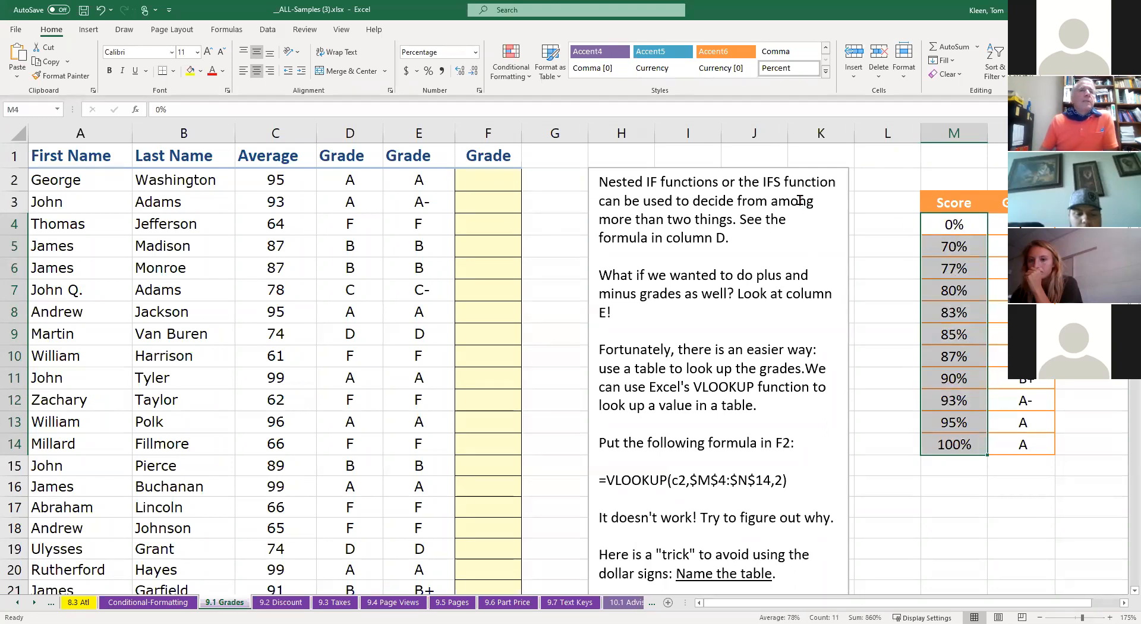
{"action": "left_click", "coordinate": [948, 224]}
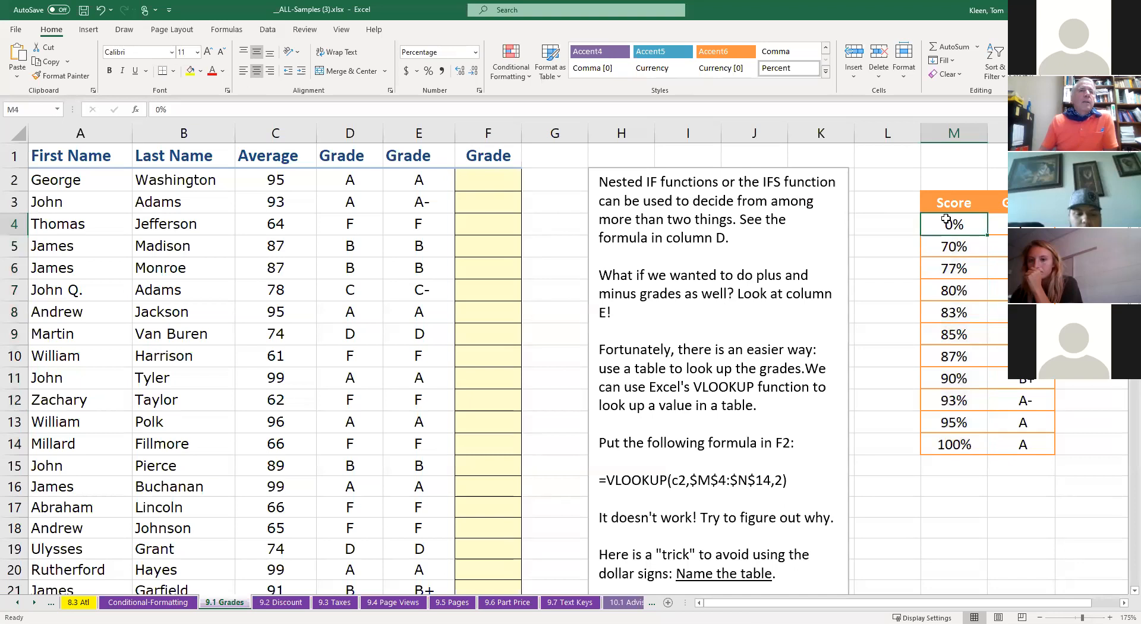
Start a VLOOKUP function in F2 with the first student's average in C2 as the lookup value
{"action": "left_click", "coordinate": [505, 182]}
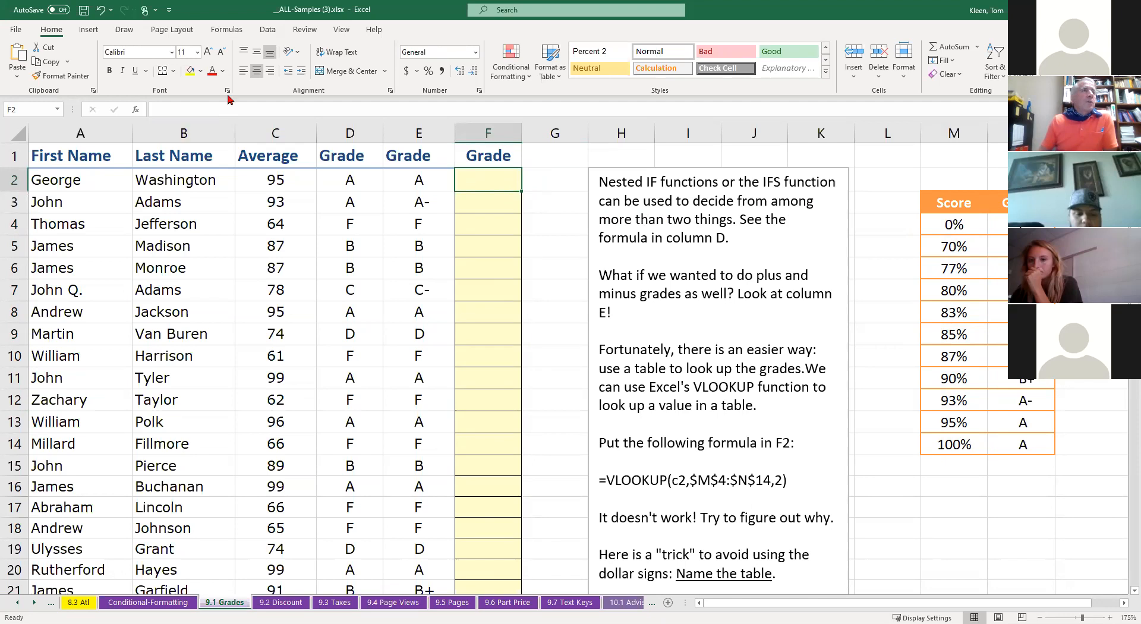
{"action": "left_click", "coordinate": [226, 34]}
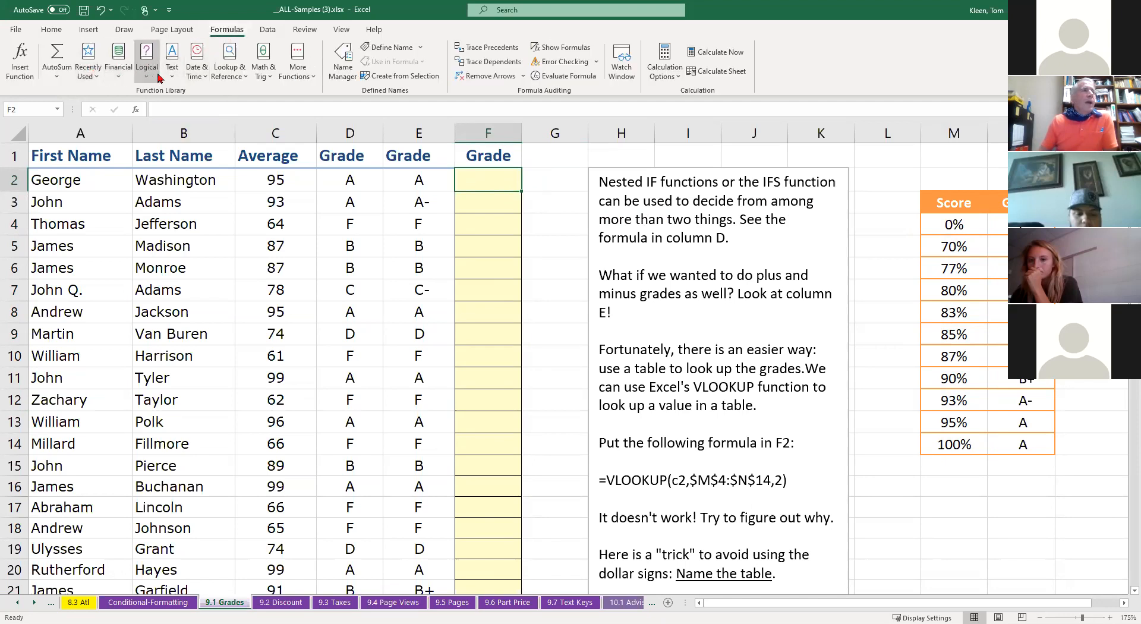
{"action": "left_click", "coordinate": [235, 78]}
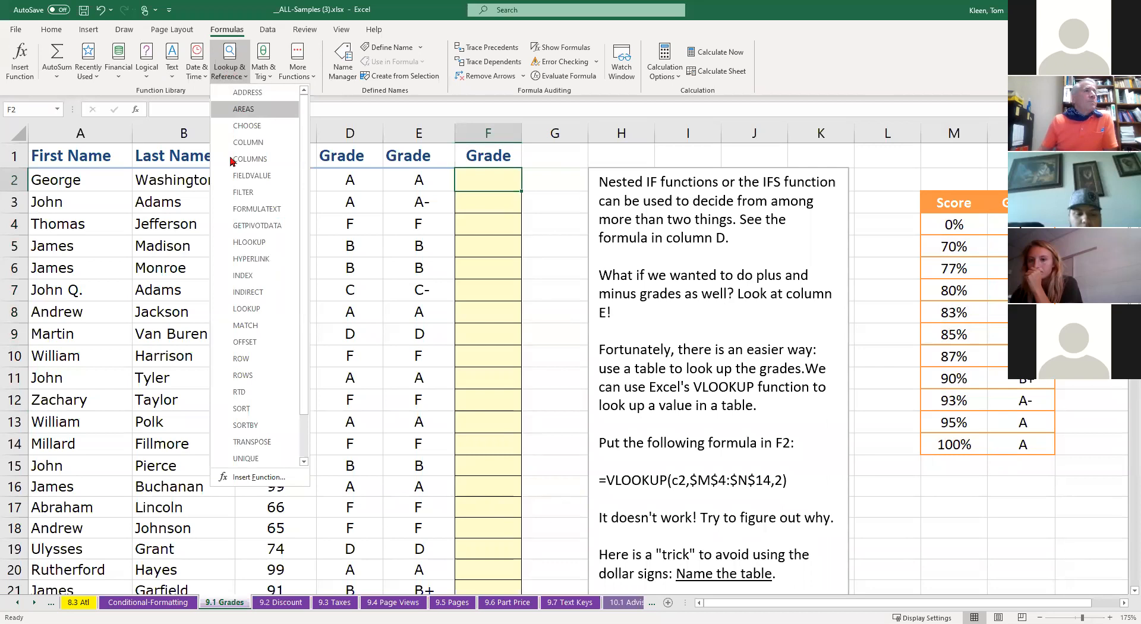
{"action": "left_click_drag", "start_coordinate": [306, 412], "coordinate": [305, 455]}
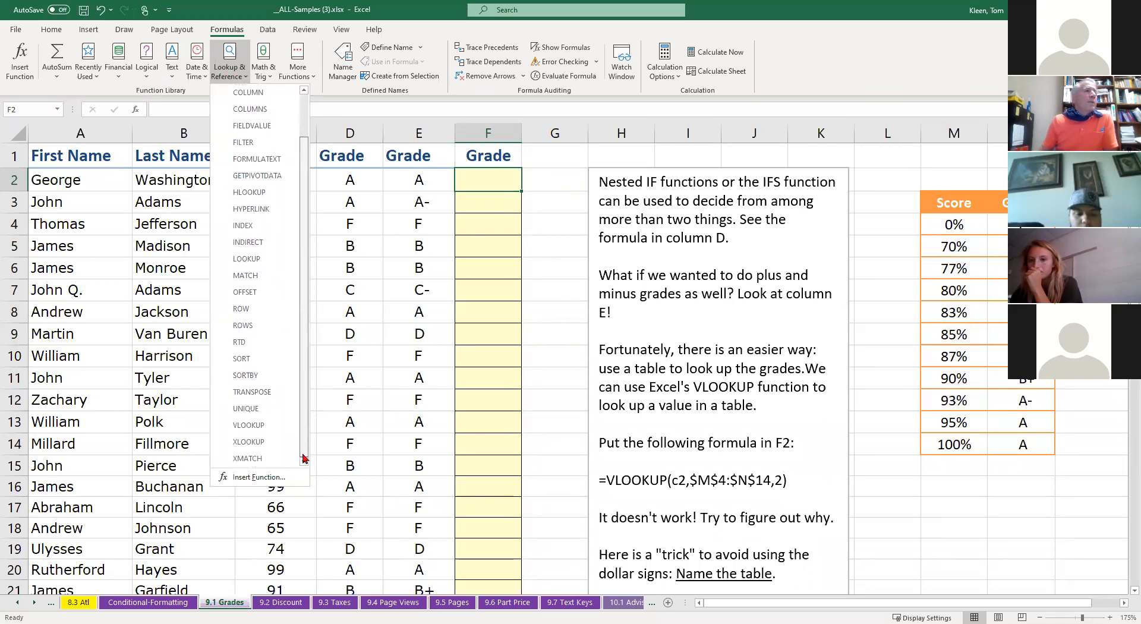
{"action": "left_click", "coordinate": [249, 425]}
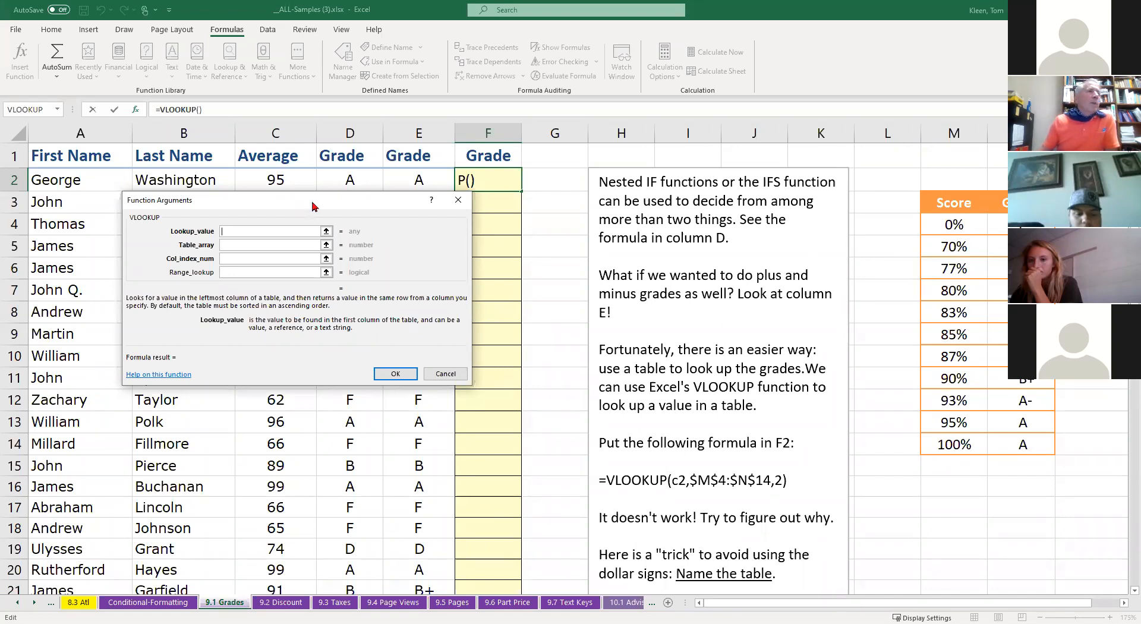
{"action": "left_click_drag", "start_coordinate": [313, 205], "coordinate": [391, 267]}
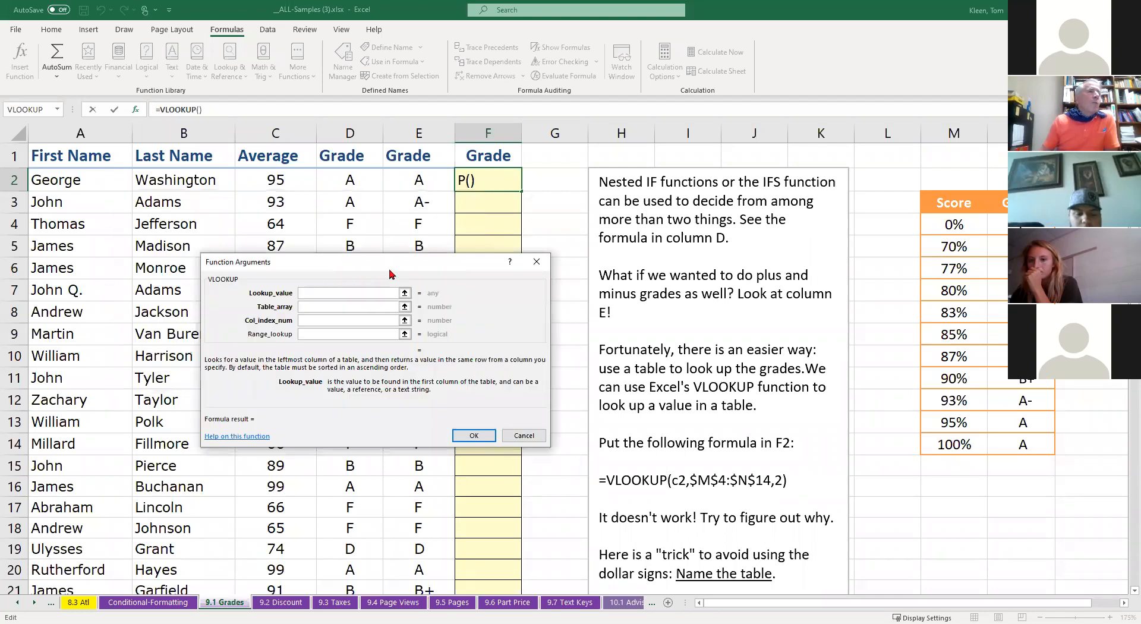
{"action": "left_click", "coordinate": [289, 180]}
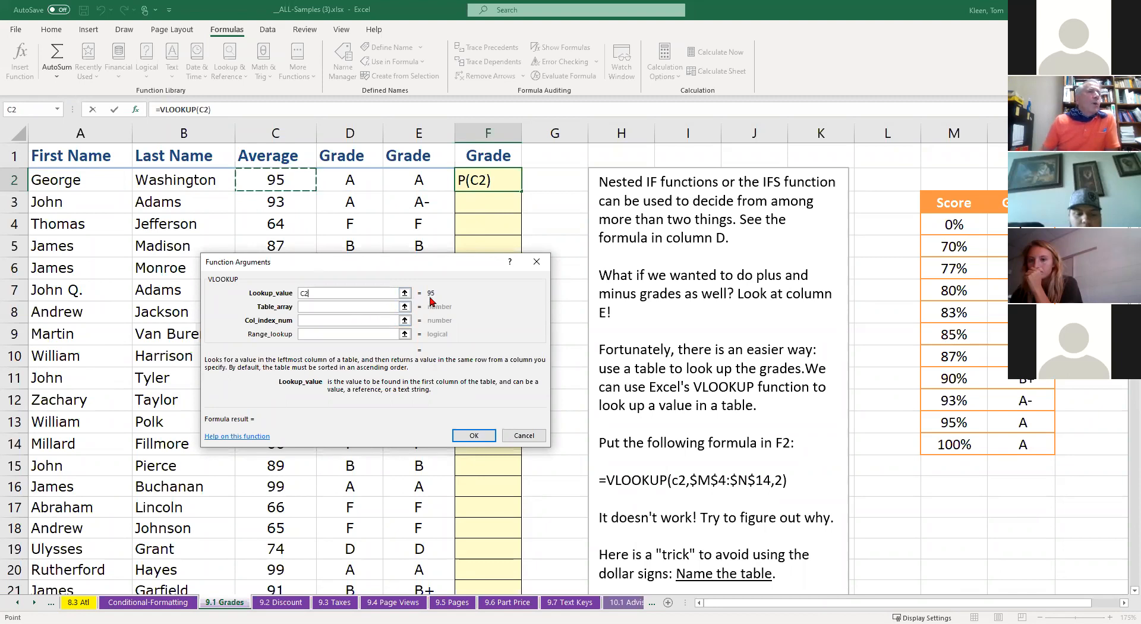
Set the VLOOKUP table array to the score table as the absolute range $M$4:$N$14
{"action": "left_click", "coordinate": [362, 308]}
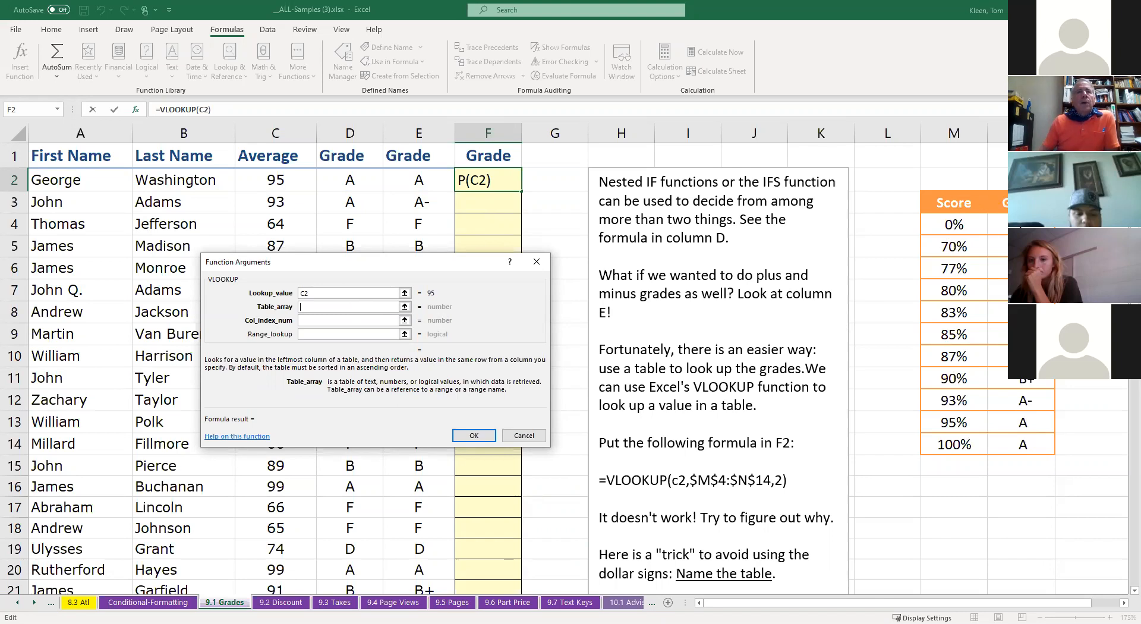
{"action": "left_click", "coordinate": [955, 227]}
{"action": "key", "text": "ctrl+shift+Right"}
{"action": "key", "text": "ctrl+shift+Down"}
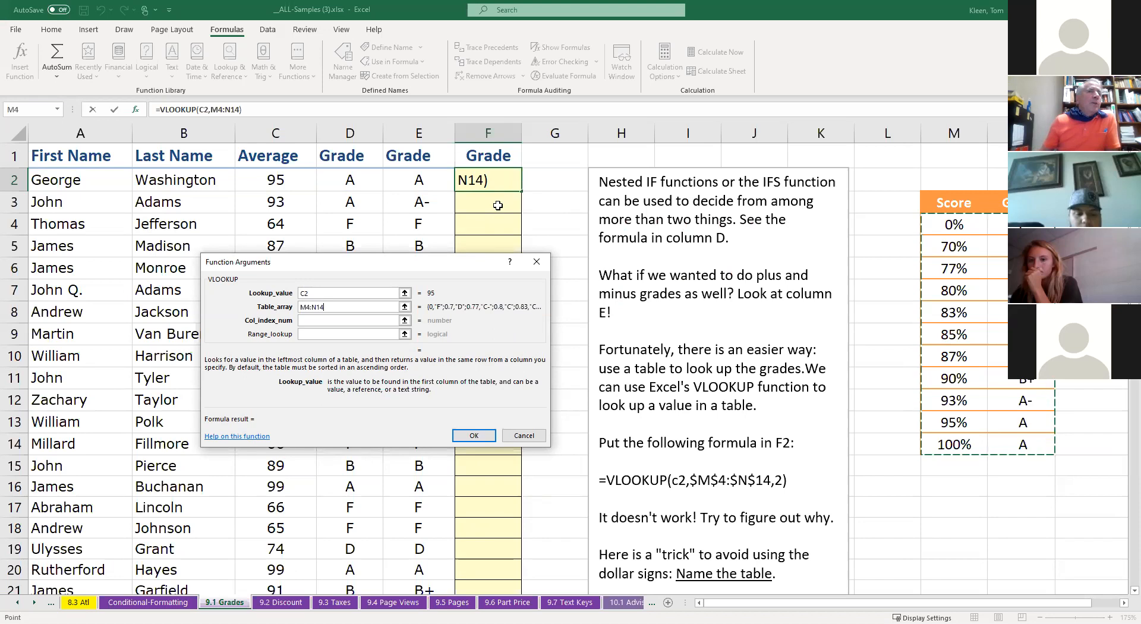
{"action": "left_click", "coordinate": [946, 246]}
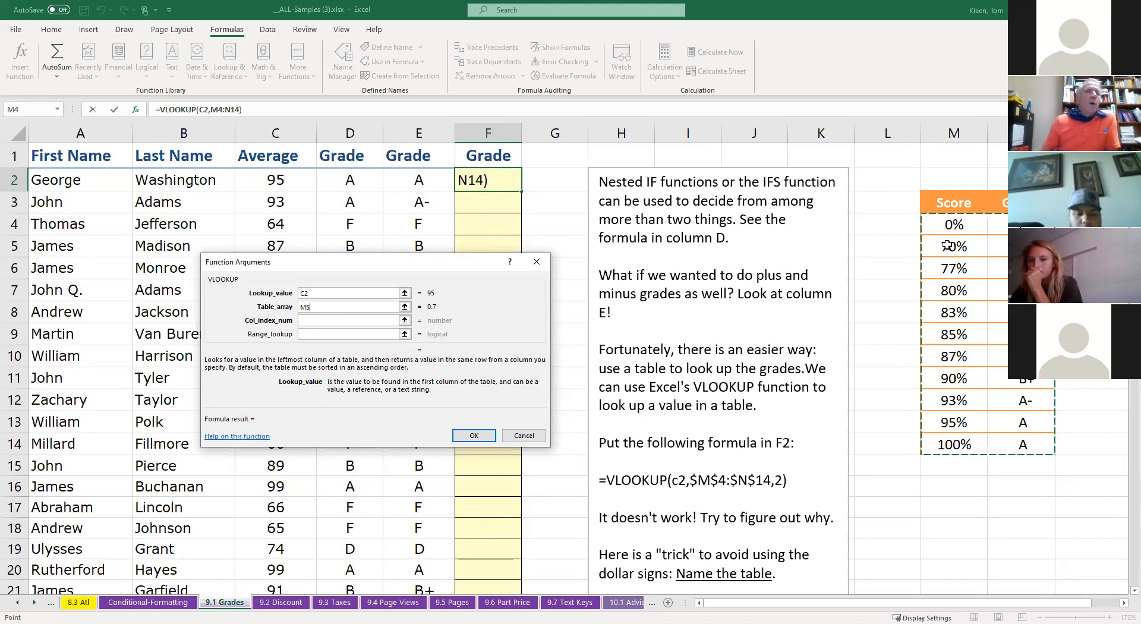
{"action": "left_click_drag", "start_coordinate": [946, 245], "coordinate": [930, 273]}
{"action": "left_click", "coordinate": [957, 224]}
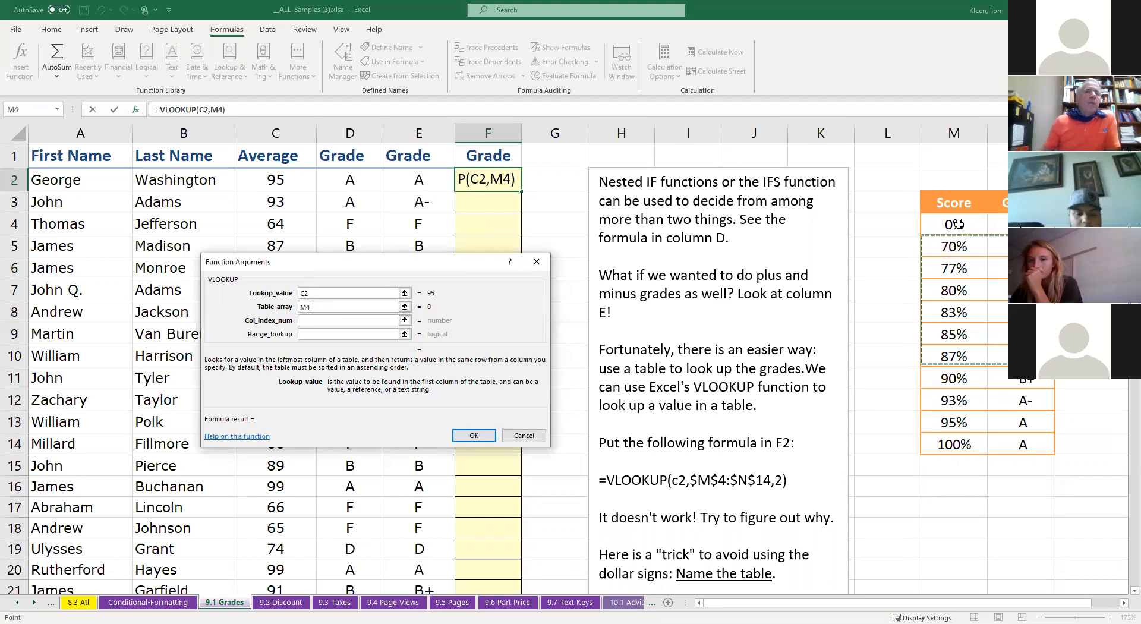
{"action": "left_click_drag", "start_coordinate": [957, 224], "coordinate": [1022, 444]}
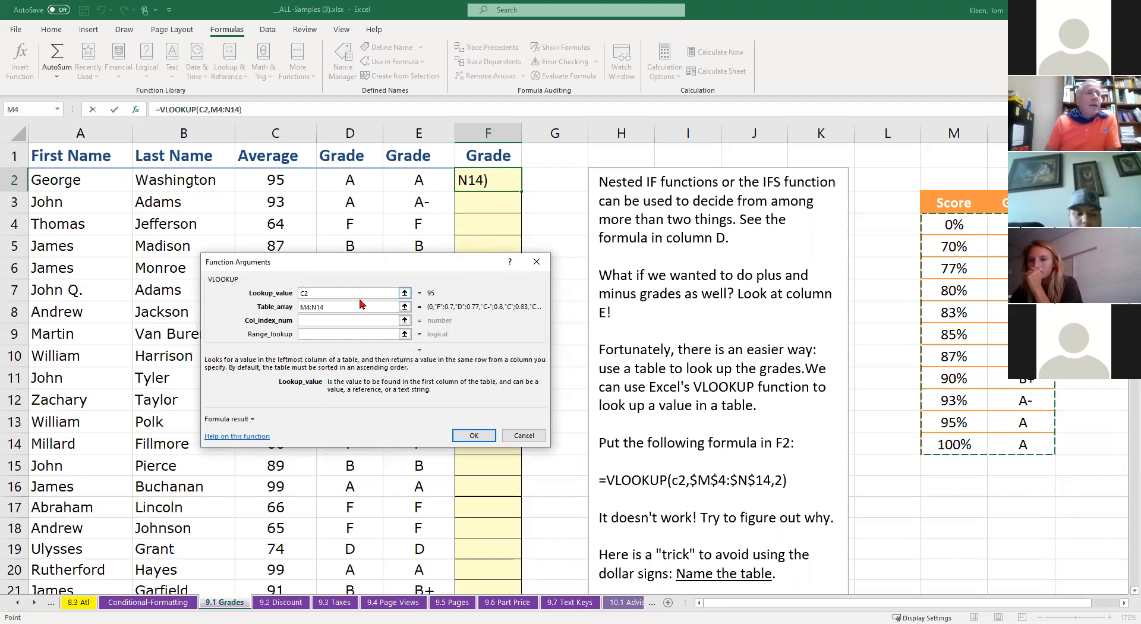
{"action": "key", "text": "F4"}
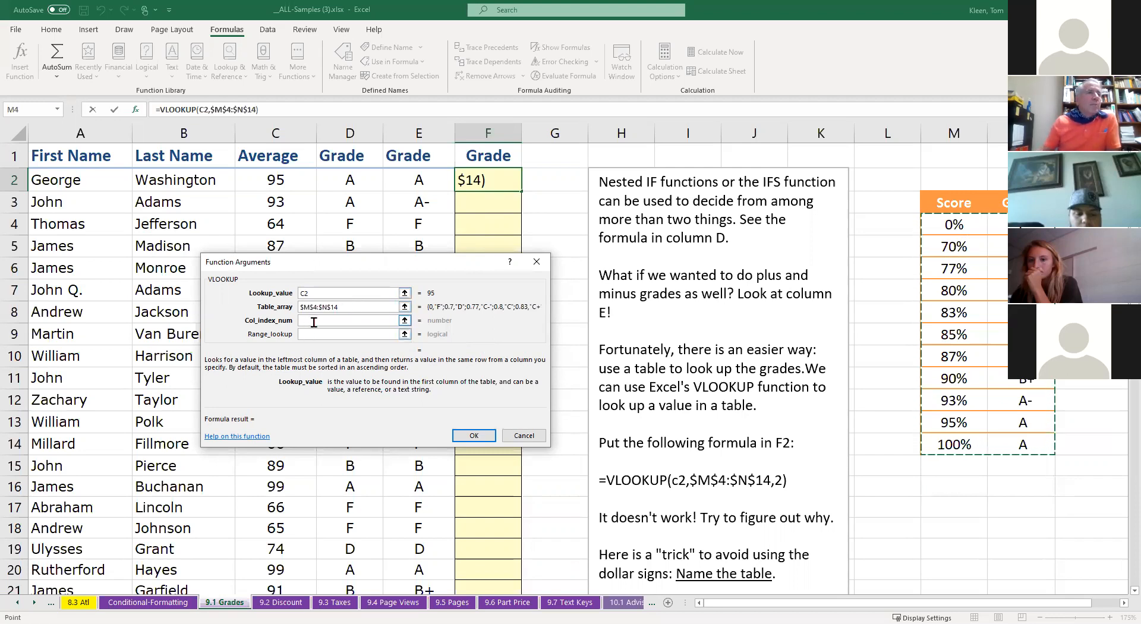
Complete the VLOOKUP with column index 2 and fill the formula down the yellow Grade column F
{"action": "left_click", "coordinate": [352, 321]}
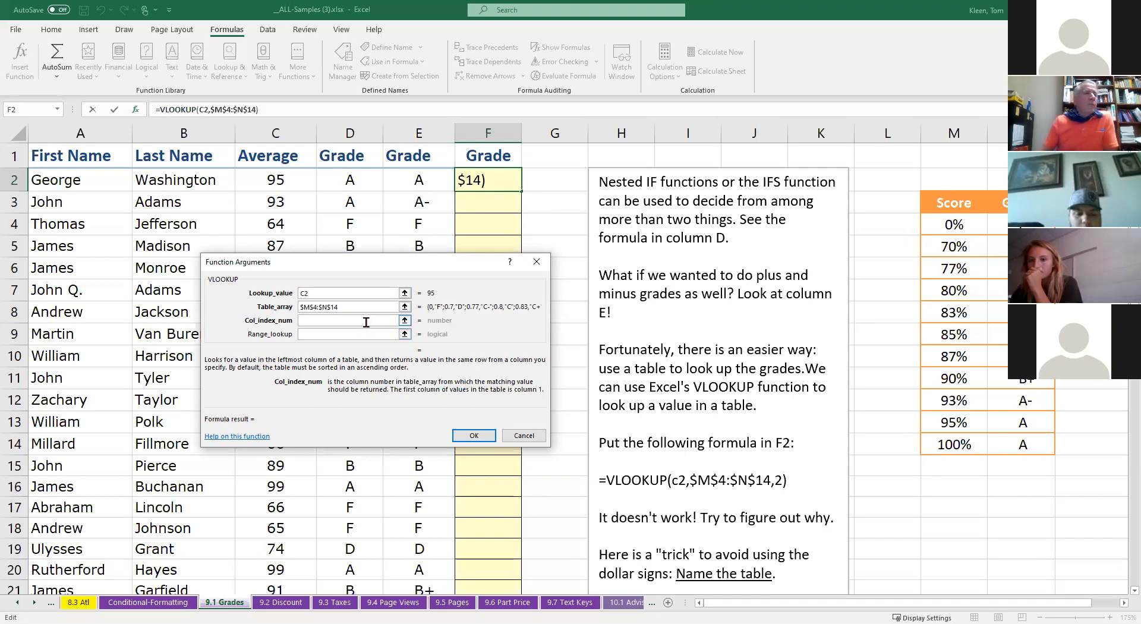
{"action": "type", "text": "2"}
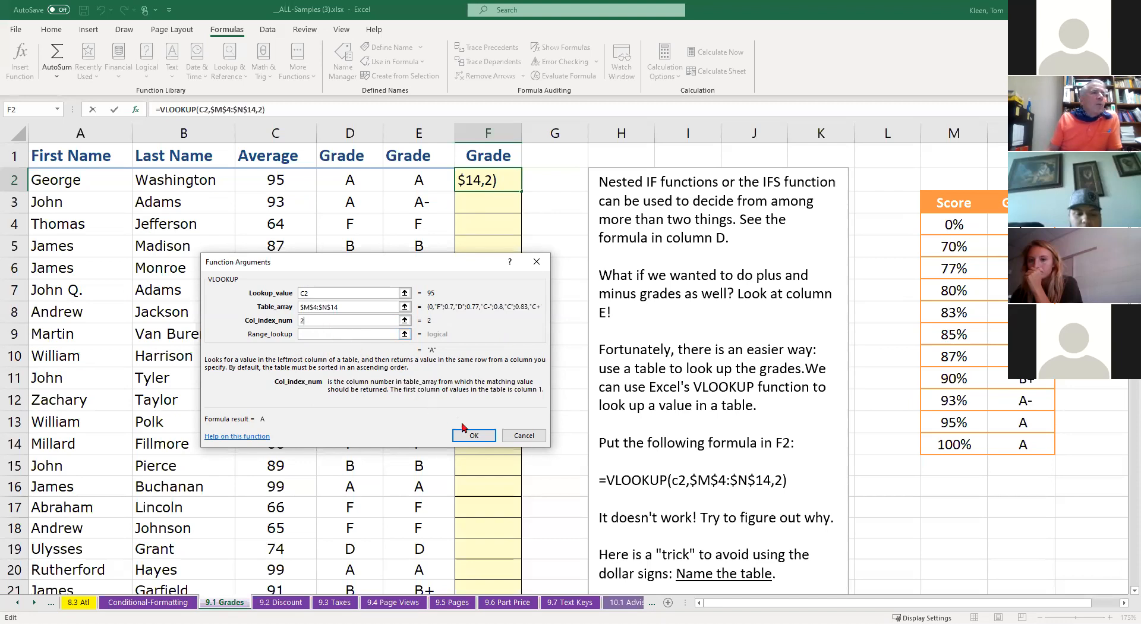
{"action": "left_click", "coordinate": [474, 437]}
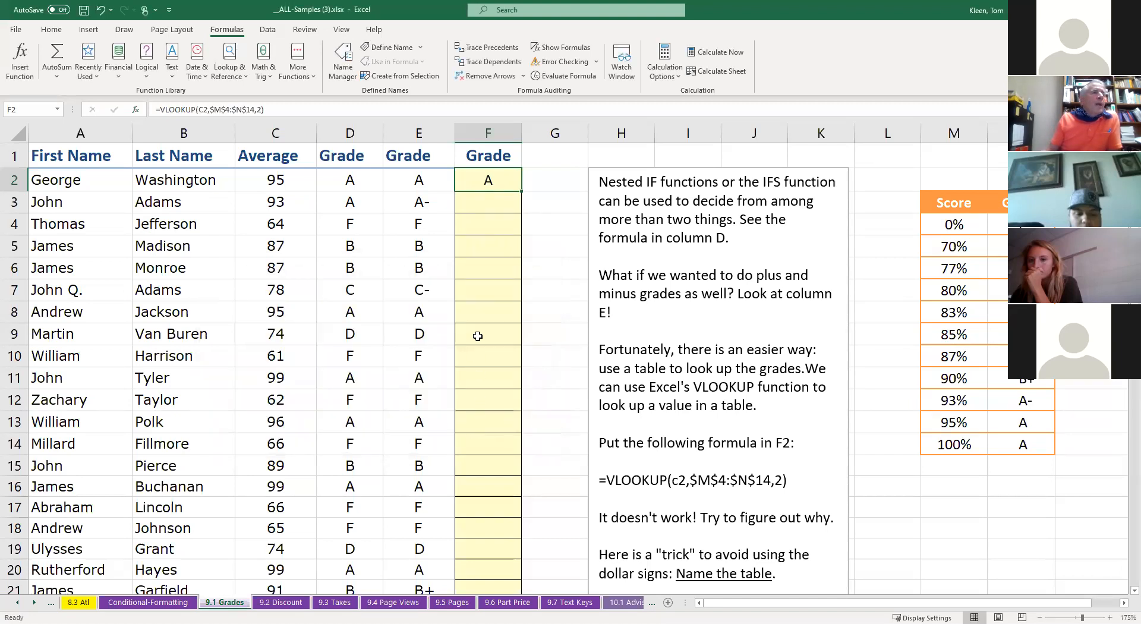
{"action": "double_click", "coordinate": [519, 189]}
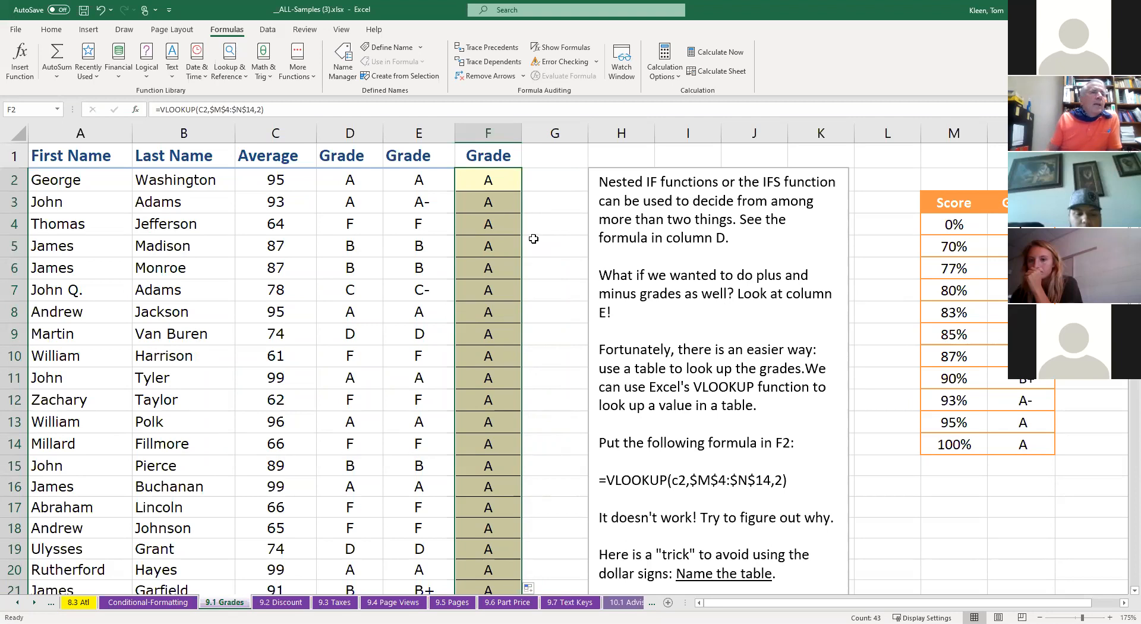
Compare the IFS formula in E2 with the VLOOKUP in F2 and examine the cells F2 refers to
{"action": "mouse_move", "coordinate": [434, 181]}
{"action": "left_mouse_down"}
{"action": "mouse_move", "coordinate": [446, 403]}
{"action": "mouse_move", "coordinate": [429, 179]}
{"action": "left_mouse_up"}
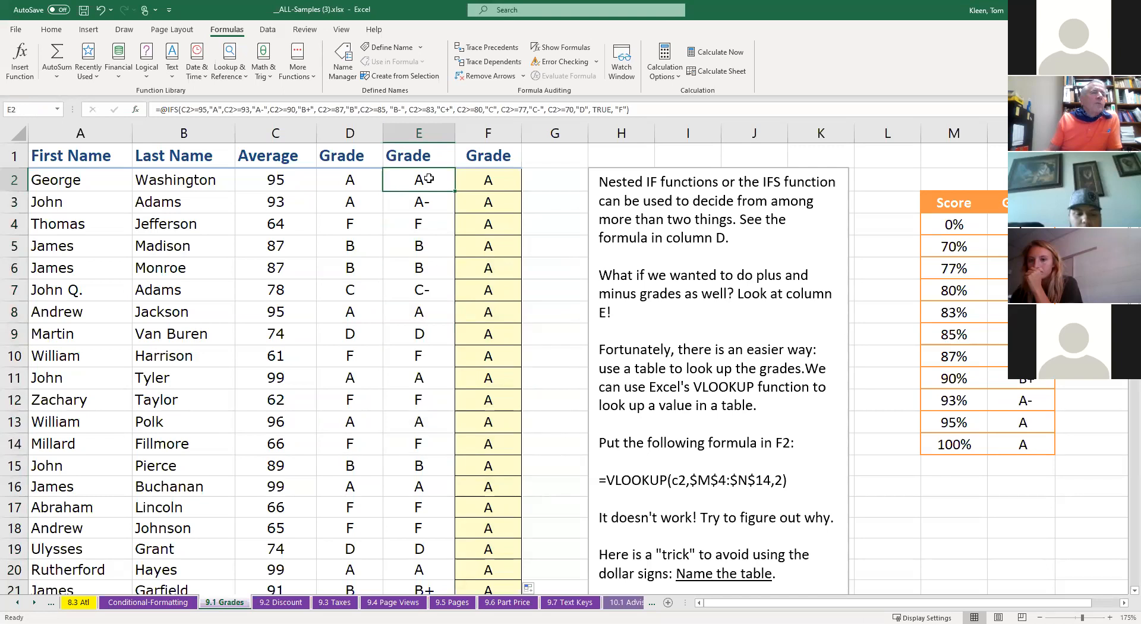
{"action": "left_click", "coordinate": [491, 182]}
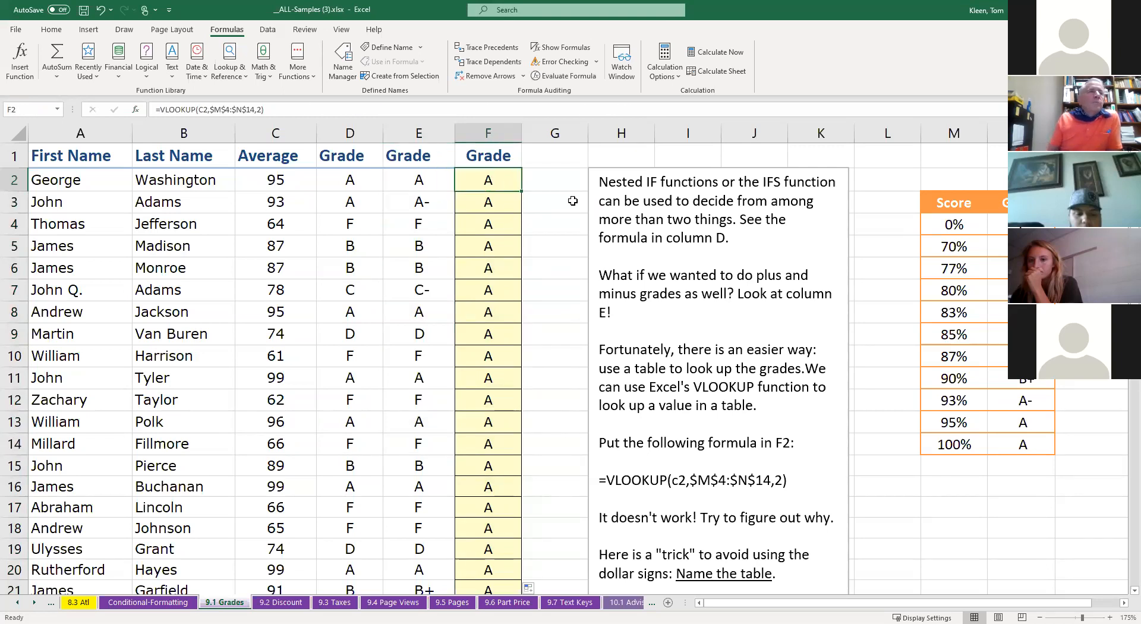
{"action": "double_click", "coordinate": [504, 180]}
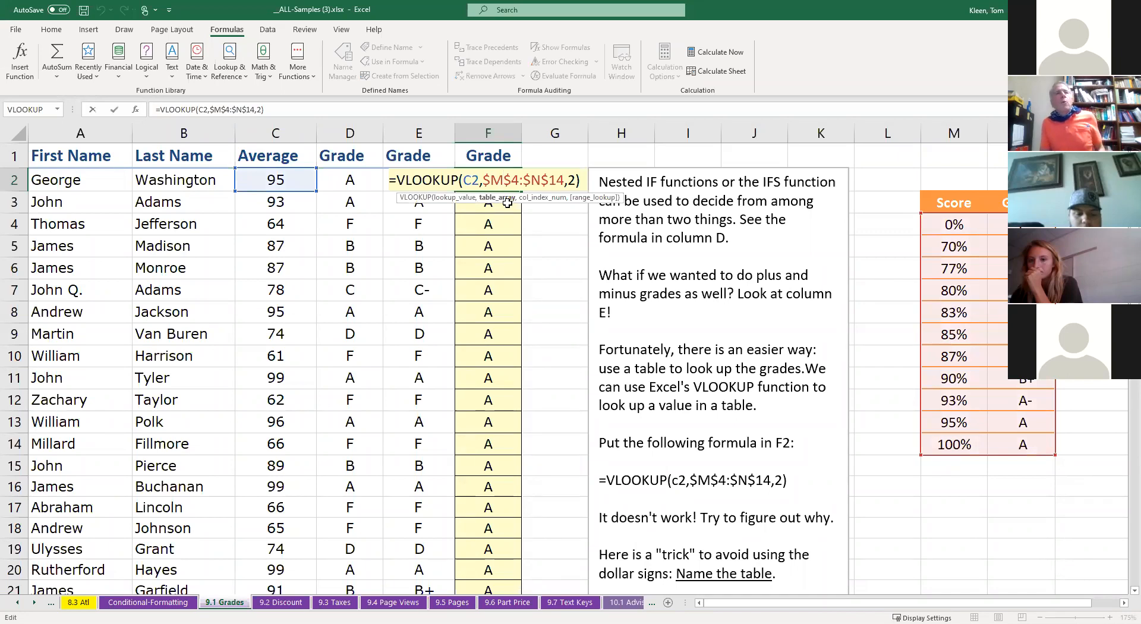
{"action": "key", "text": "Escape"}
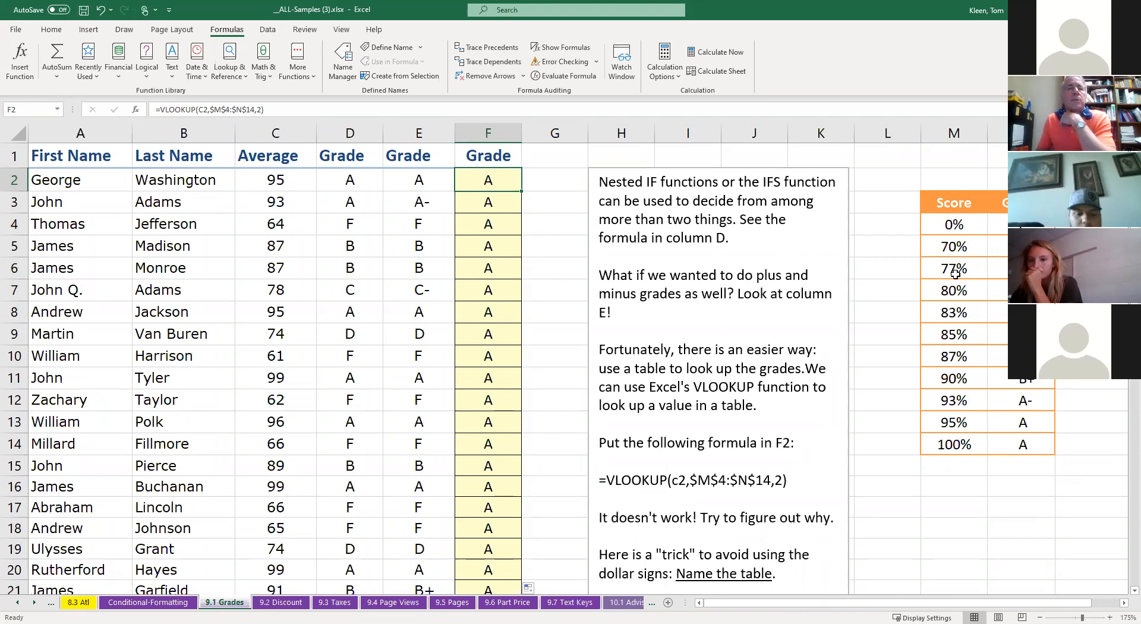
Format the score thresholds in M4:M14 with the Comma style
{"action": "left_click", "coordinate": [954, 225]}
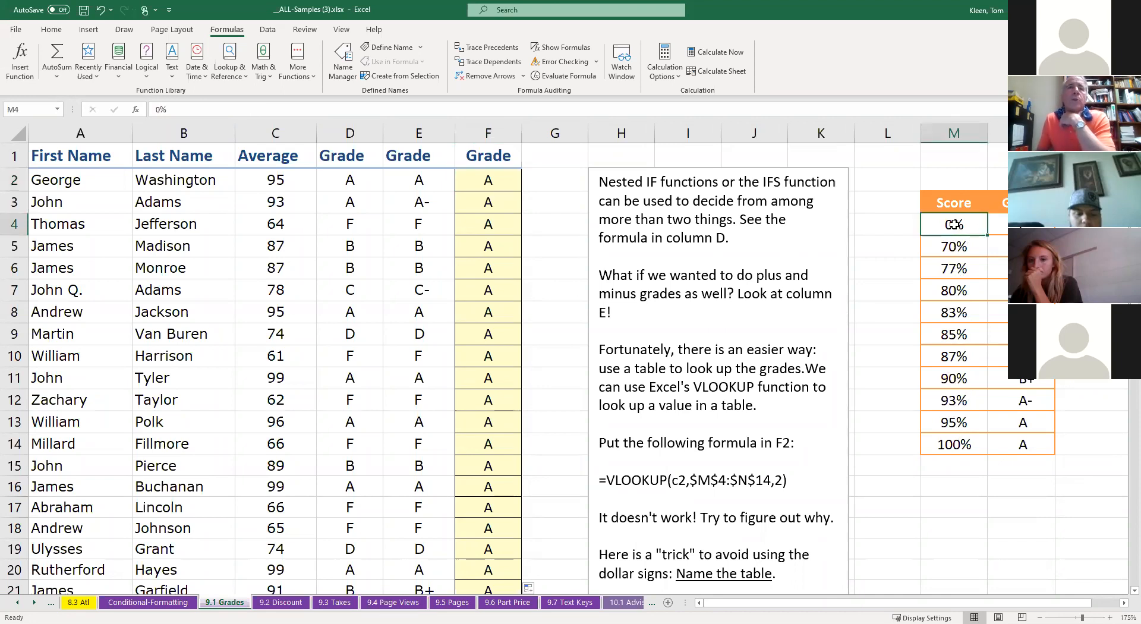
{"action": "left_click_drag", "start_coordinate": [954, 225], "coordinate": [955, 454]}
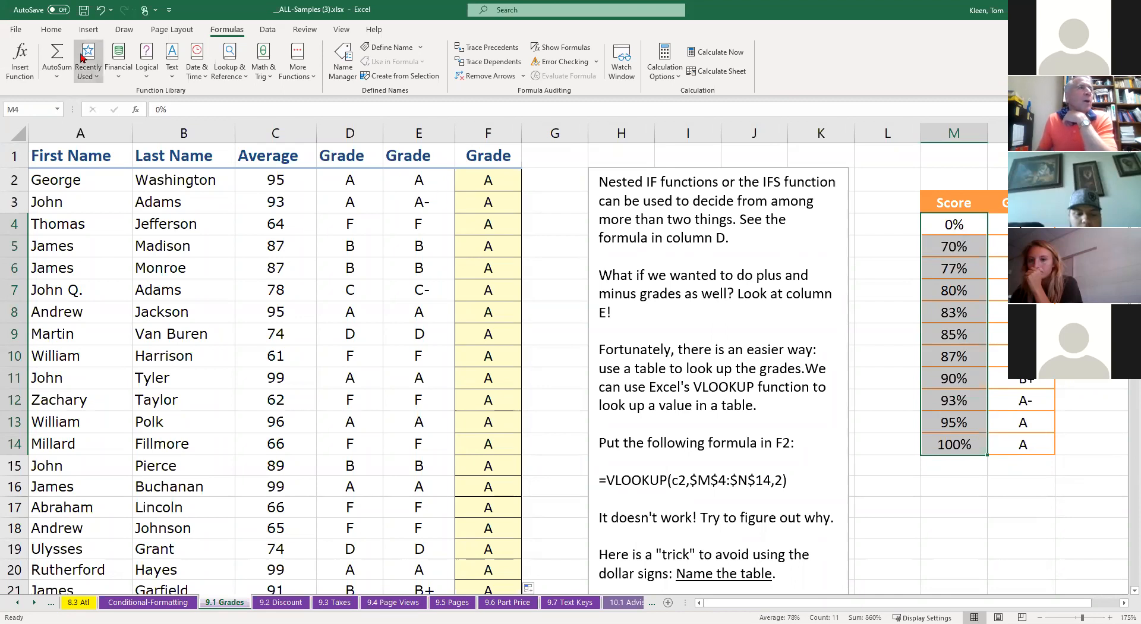
{"action": "left_click", "coordinate": [52, 28]}
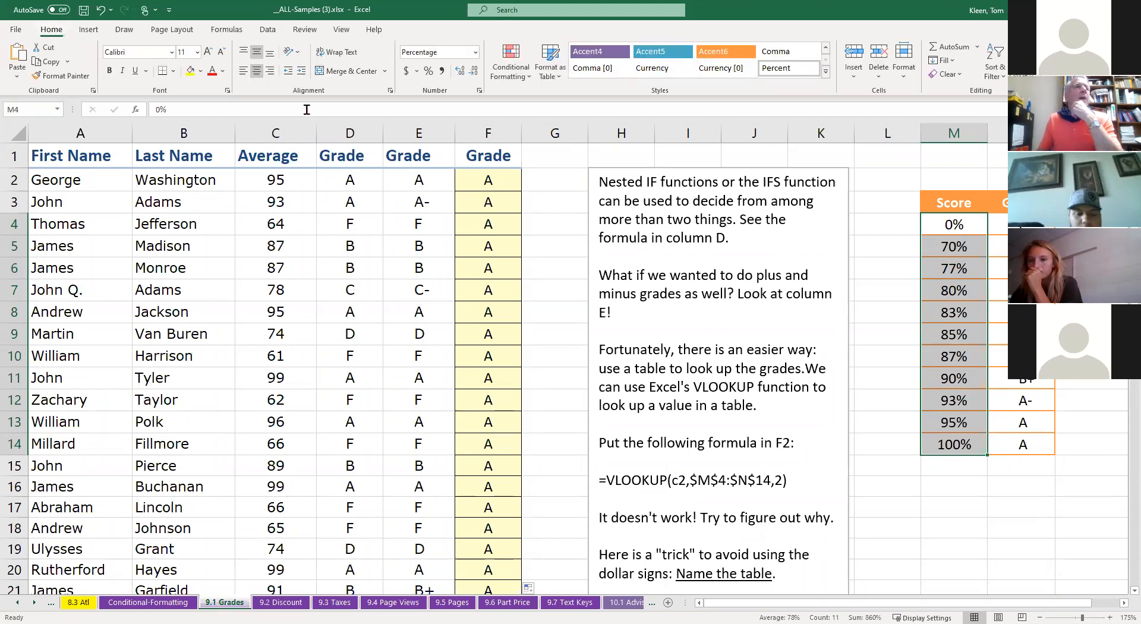
{"action": "left_click", "coordinate": [442, 72]}
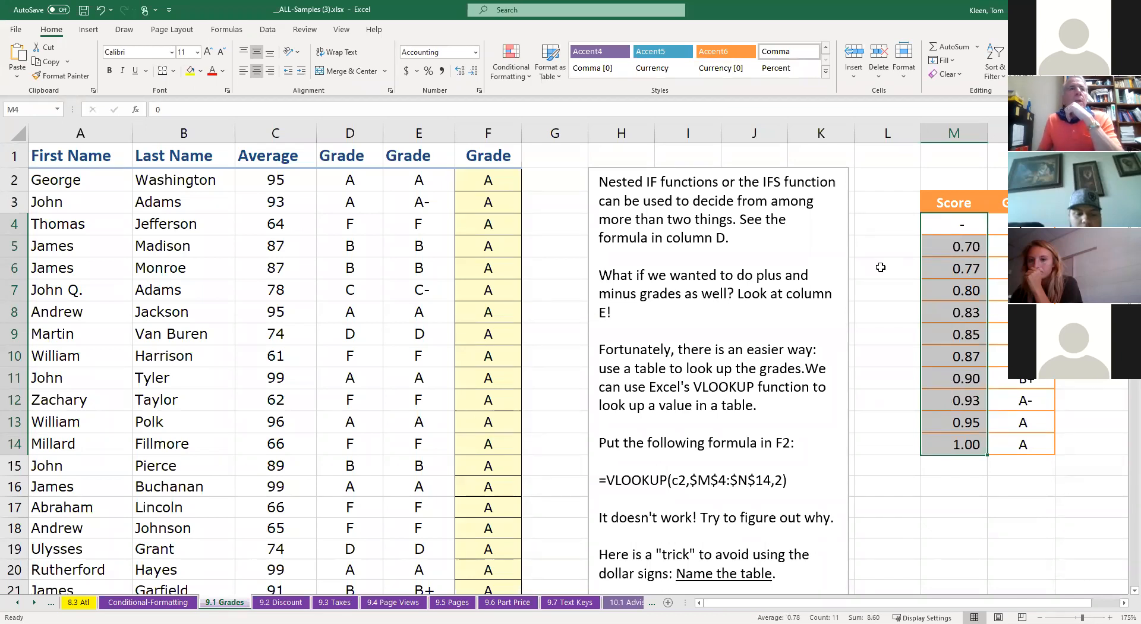
Compare the average in C2 with the last row of the score table to see why the lookup misgrades
{"action": "left_click", "coordinate": [277, 179]}
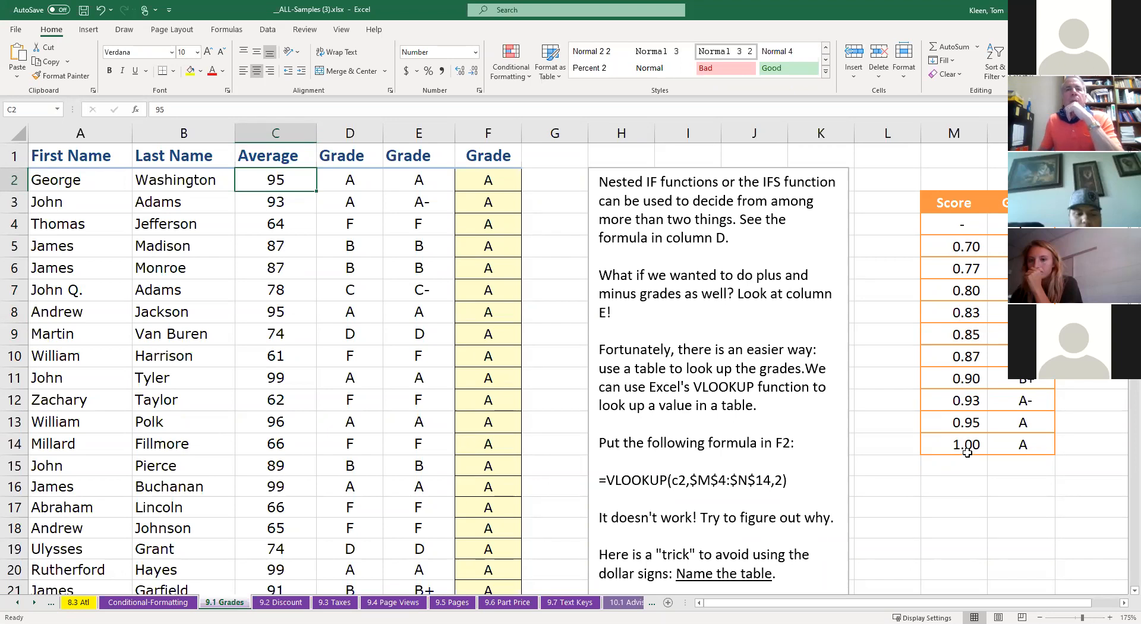
{"action": "left_click", "coordinate": [1032, 442]}
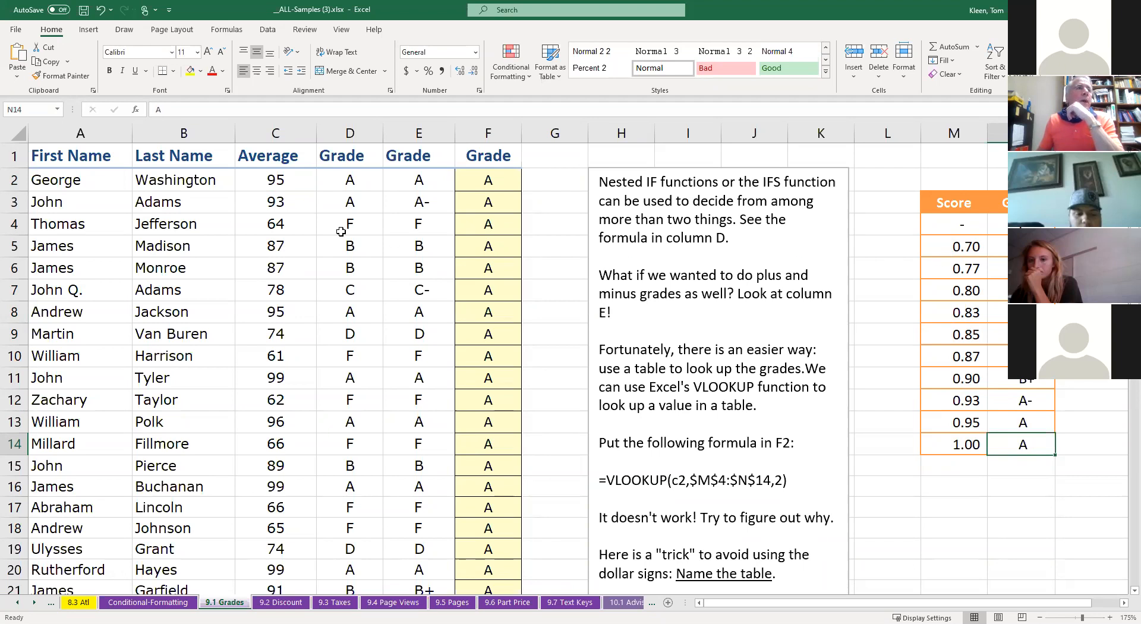
{"action": "left_click", "coordinate": [291, 181]}
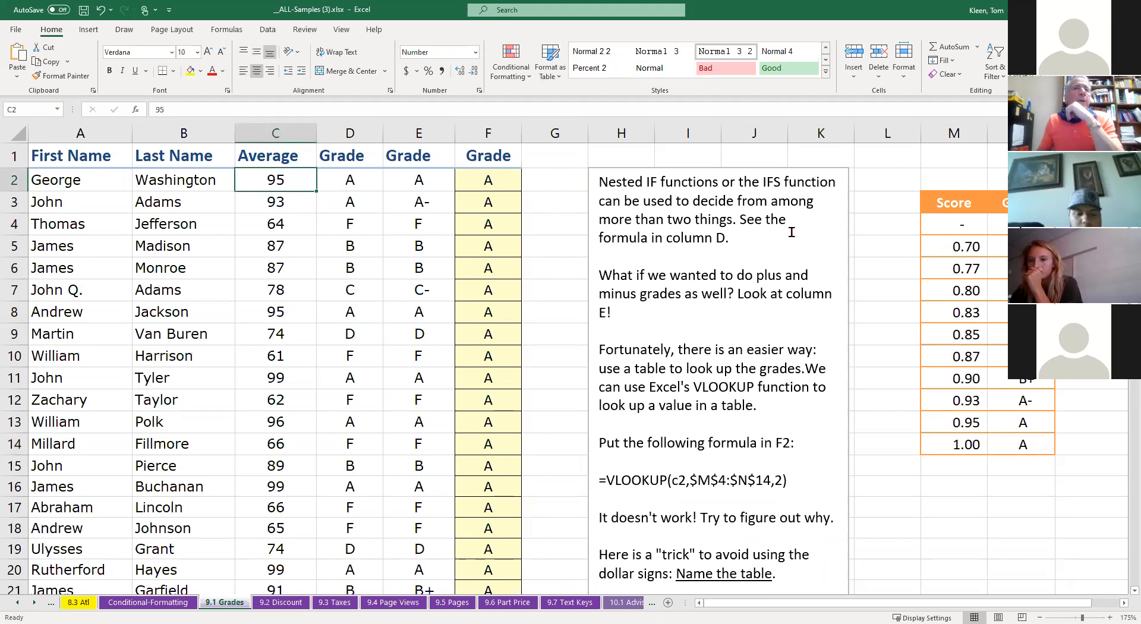
Change the score thresholds in M5:M8 to the whole numbers 70, 77, 80 and 83
{"action": "left_click", "coordinate": [955, 244]}
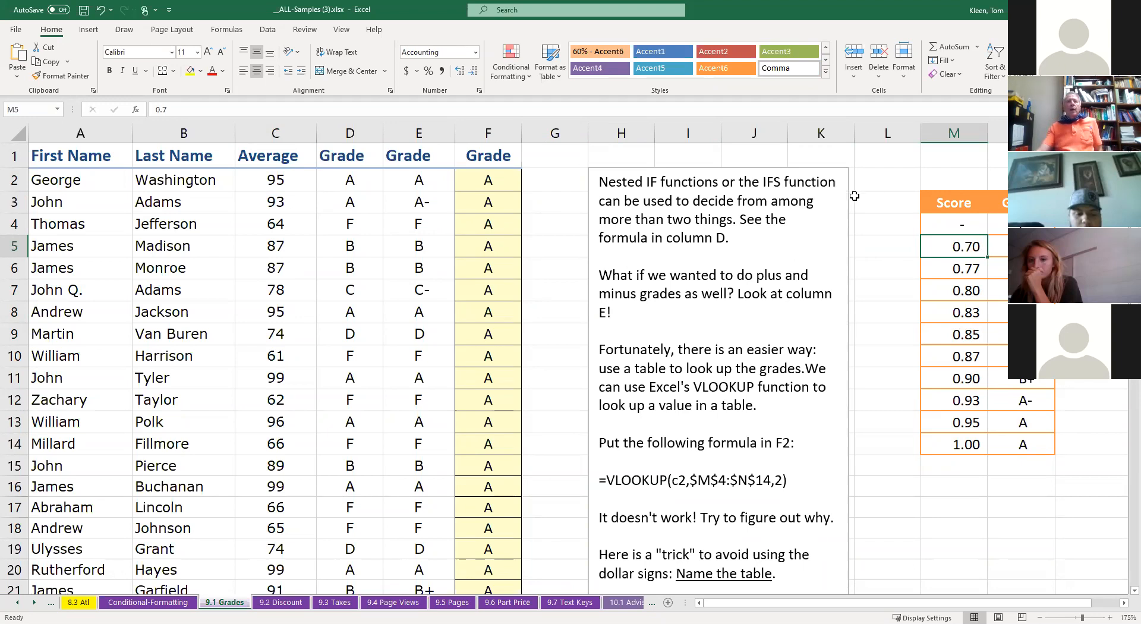
{"action": "type", "text": "7"}
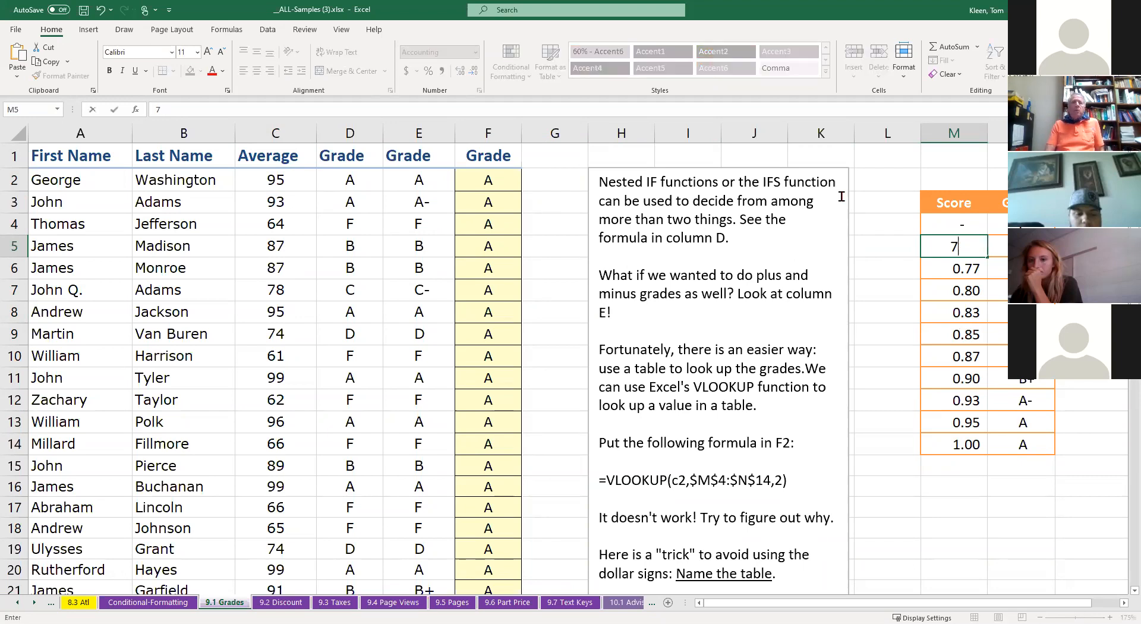
{"action": "type", "text": "0"}
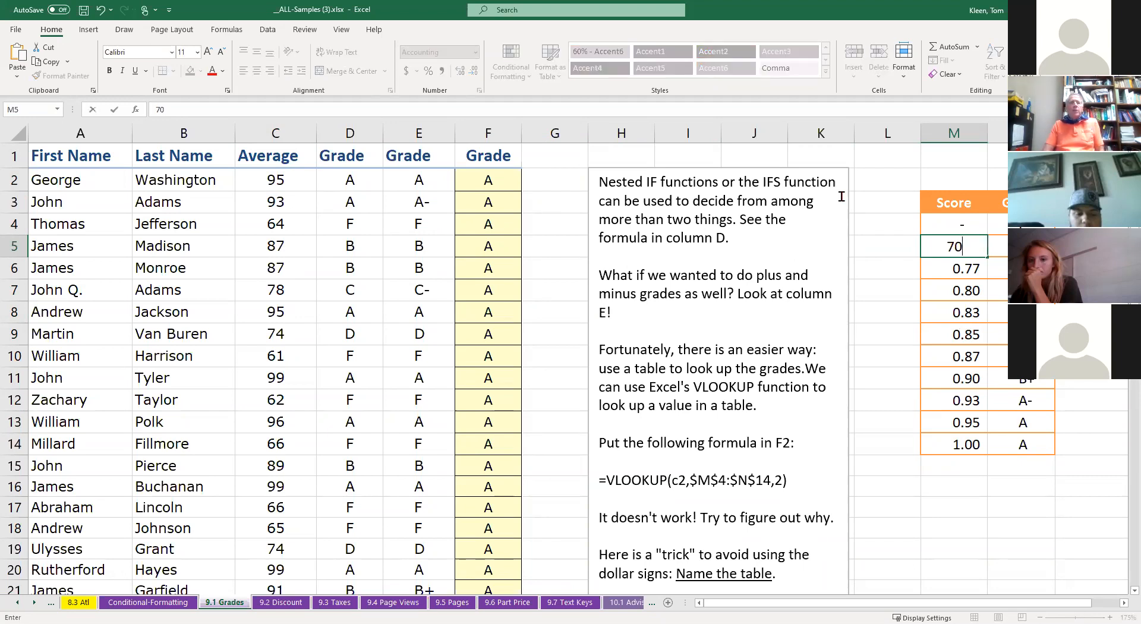
{"action": "key", "text": "Return"}
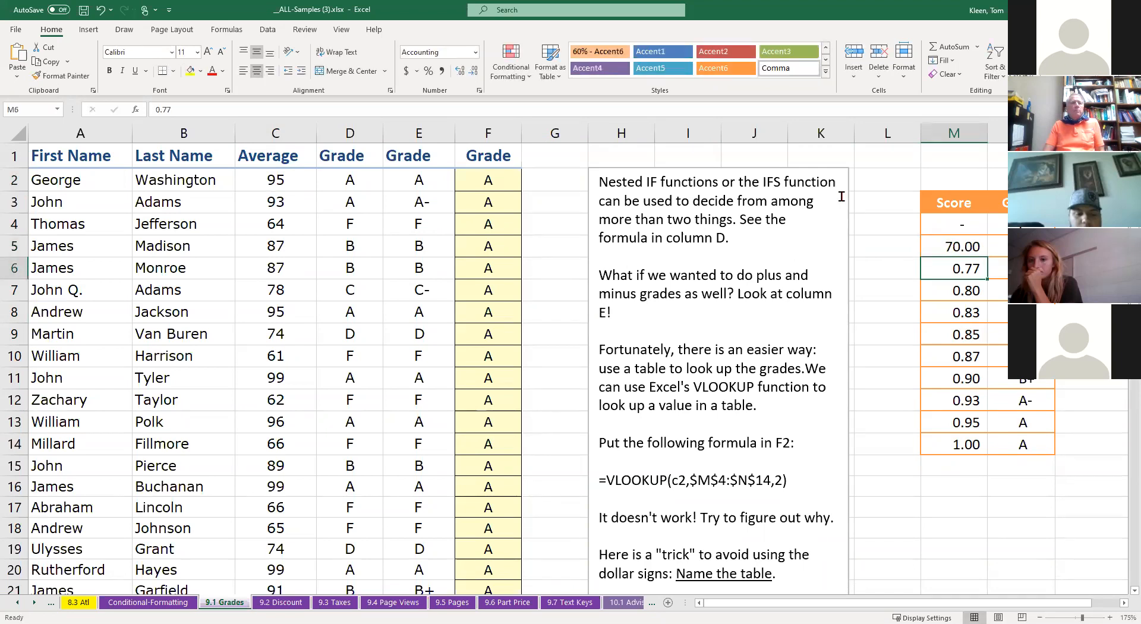
{"action": "type", "text": "77"}
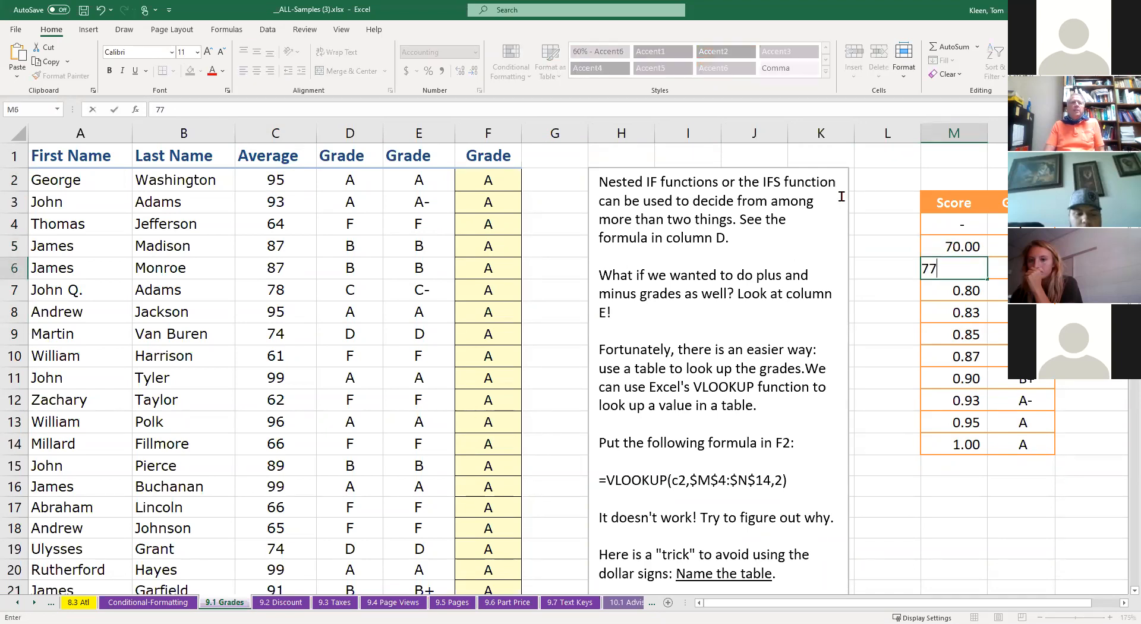
{"action": "key", "text": "Return"}
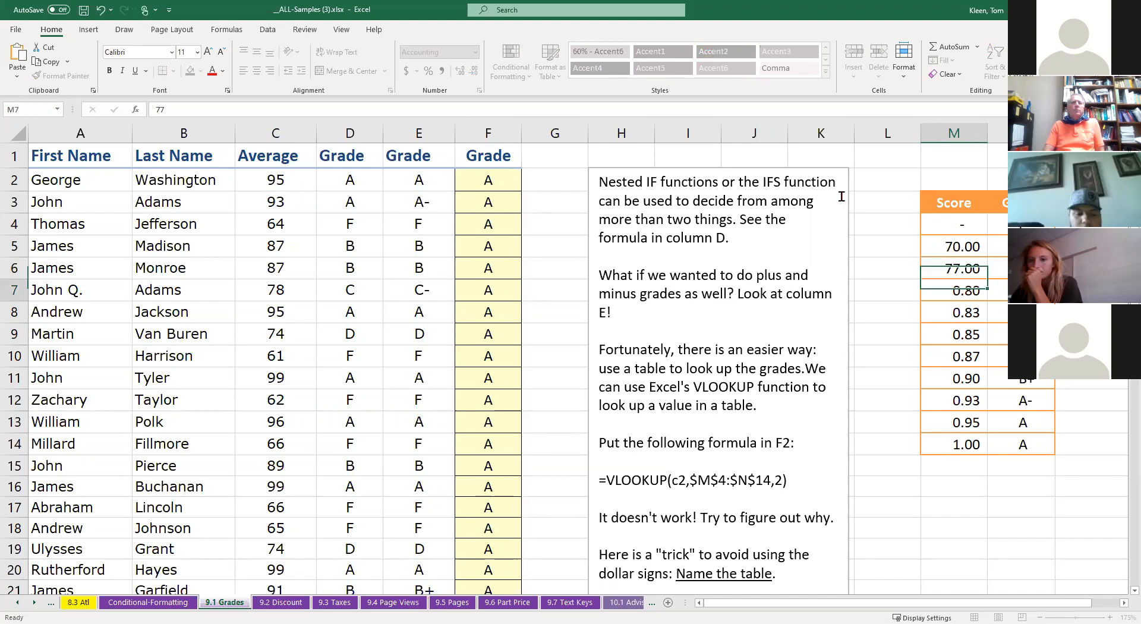
{"action": "type", "text": "80"}
{"action": "key", "text": "Return"}
{"action": "type", "text": "83"}
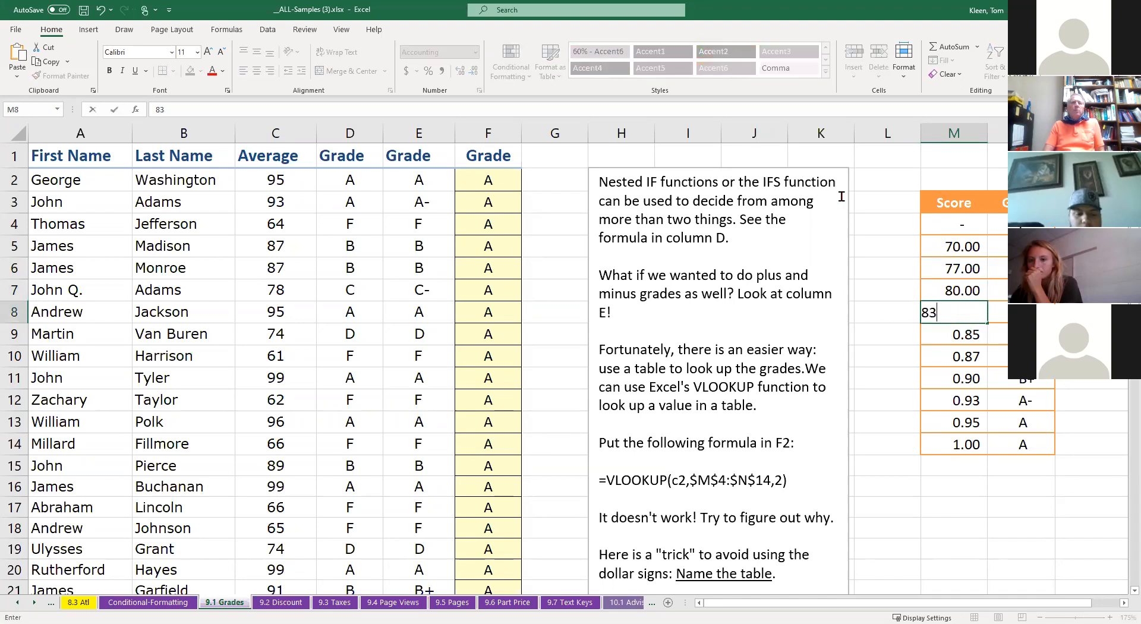
{"action": "key", "text": "Return"}
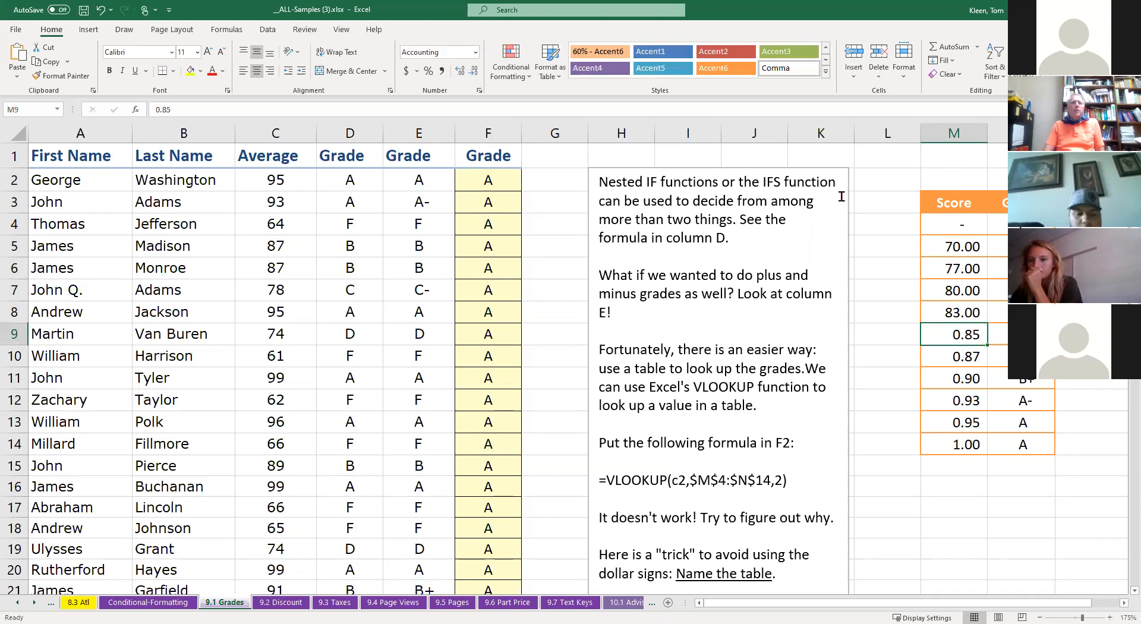
Change the remaining score thresholds in M9:M14 to 85, 87, 90, 93, 95 and 100
{"action": "type", "text": "85"}
{"action": "key", "text": "Return"}
{"action": "type", "text": "8"}
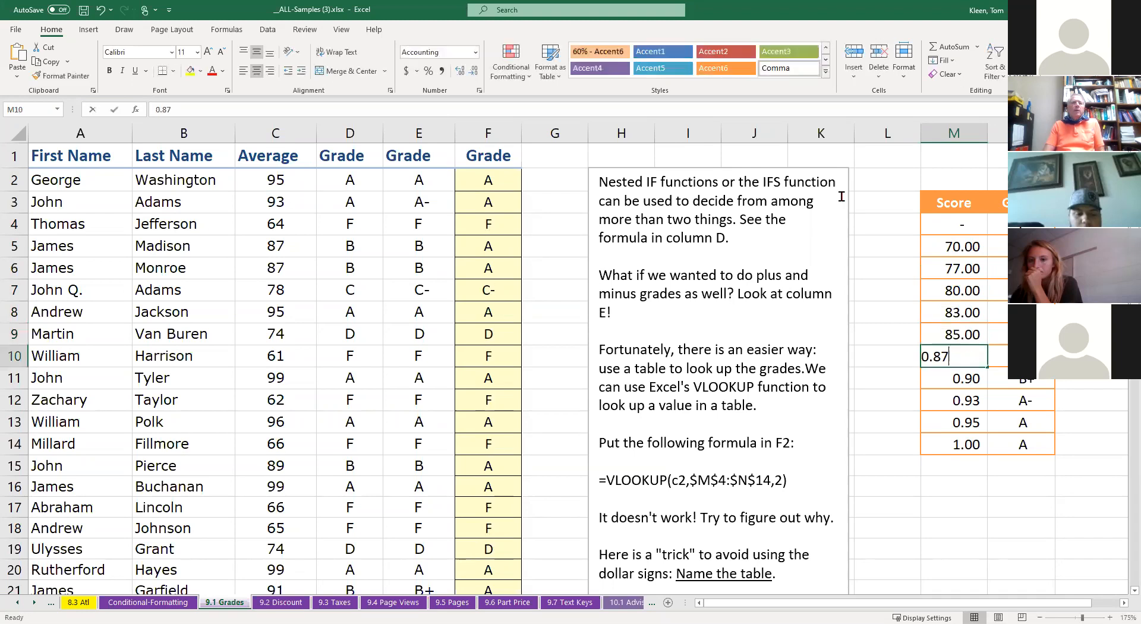
{"action": "type", "text": "7"}
{"action": "key", "text": "Return"}
{"action": "type", "text": "90"}
{"action": "key", "text": "Return"}
{"action": "type", "text": "93"}
{"action": "key", "text": "Return"}
{"action": "type", "text": "95"}
{"action": "key", "text": "Return"}
{"action": "type", "text": "100"}
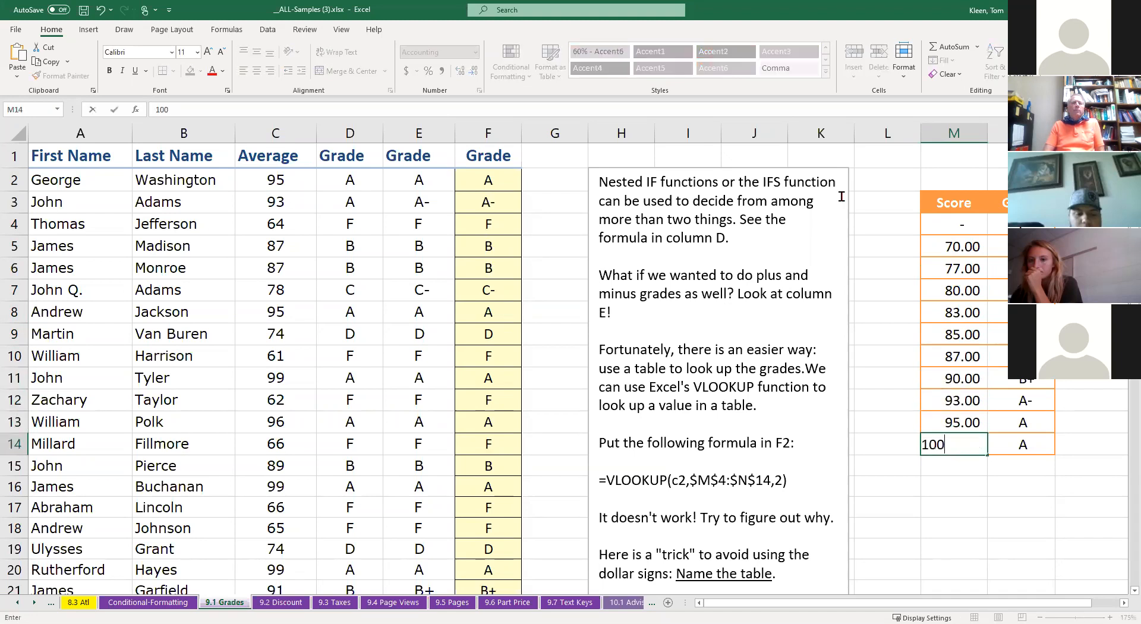
{"action": "key", "text": "Return"}
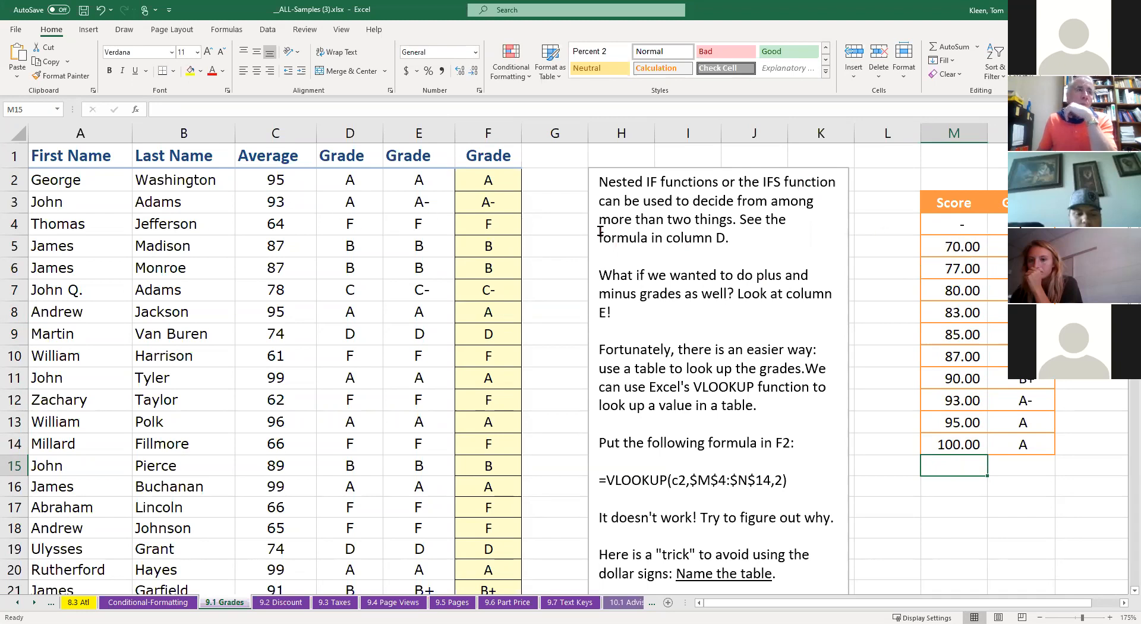
Enter the formula =E2=F2 in G2 to test whether the IFS and VLOOKUP grades match
{"action": "left_click", "coordinate": [293, 180]}
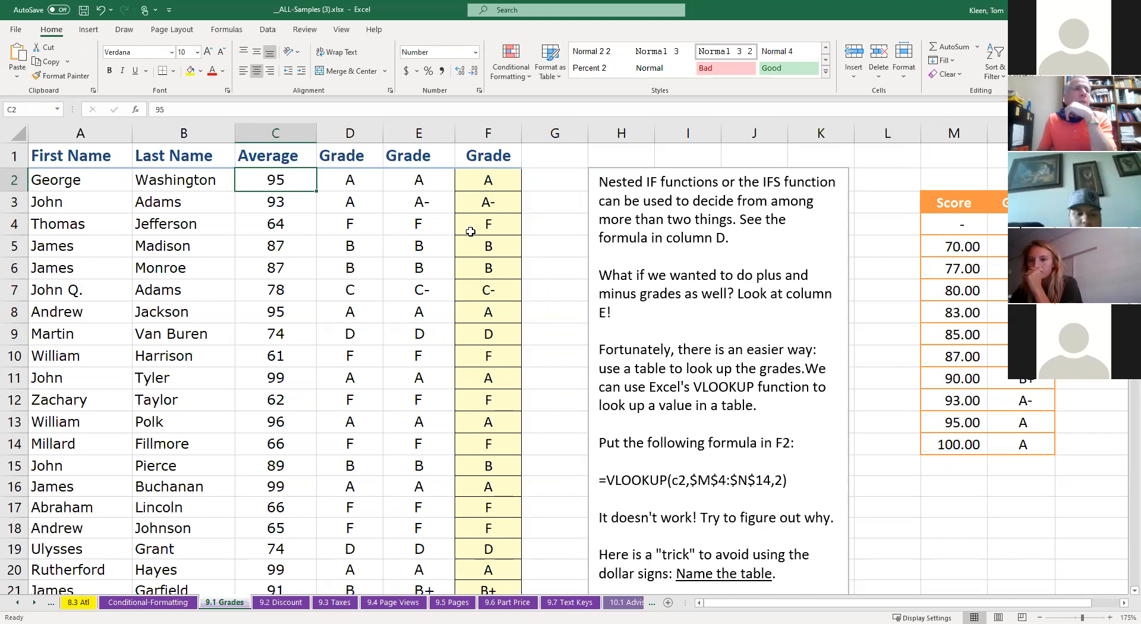
{"action": "left_click_drag", "start_coordinate": [423, 133], "coordinate": [475, 135]}
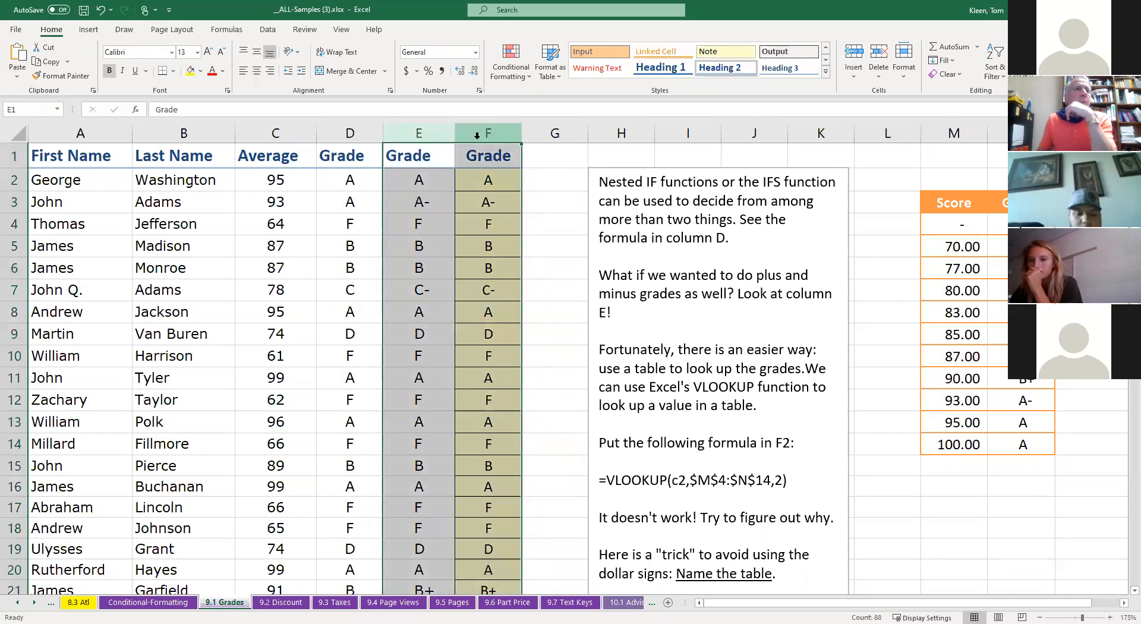
{"action": "left_click", "coordinate": [554, 184]}
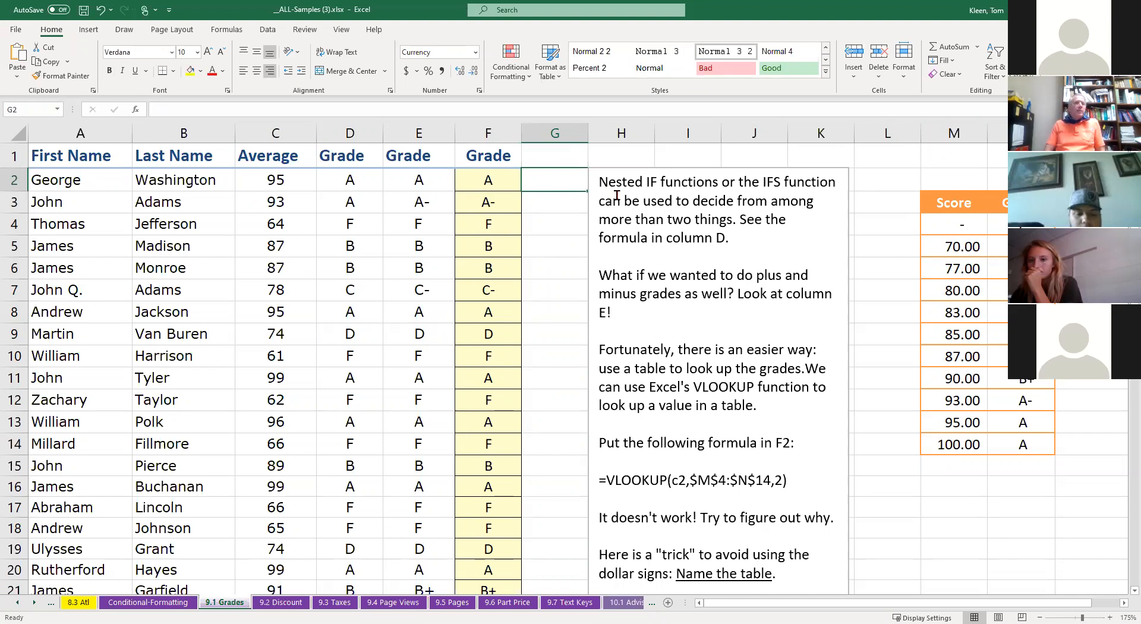
{"action": "type", "text": "="}
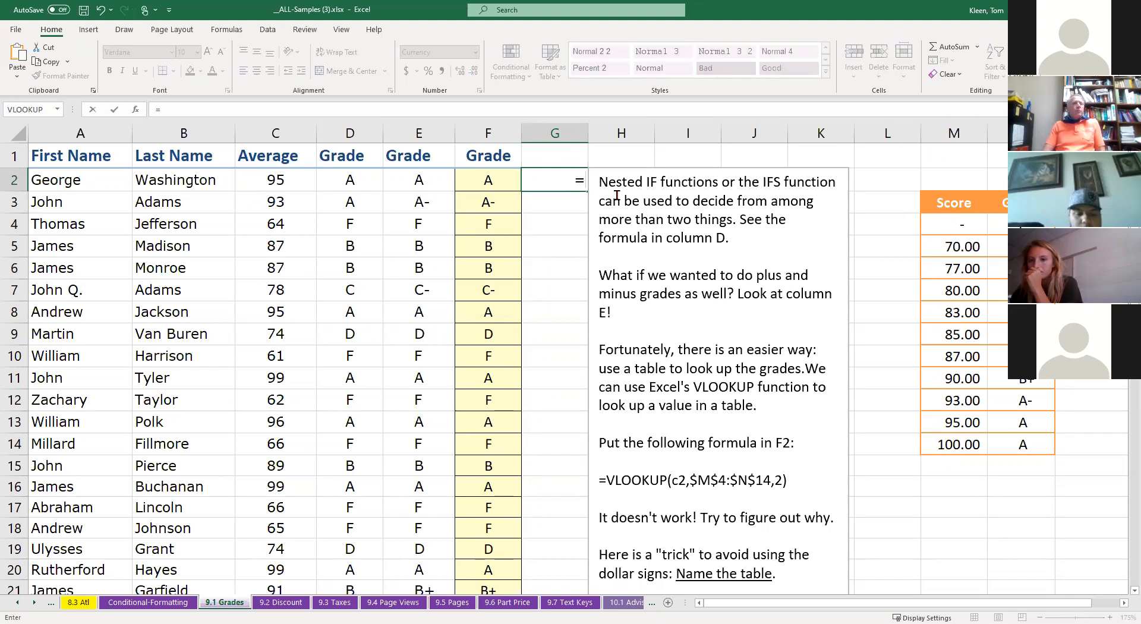
{"action": "type", "text": "e"}
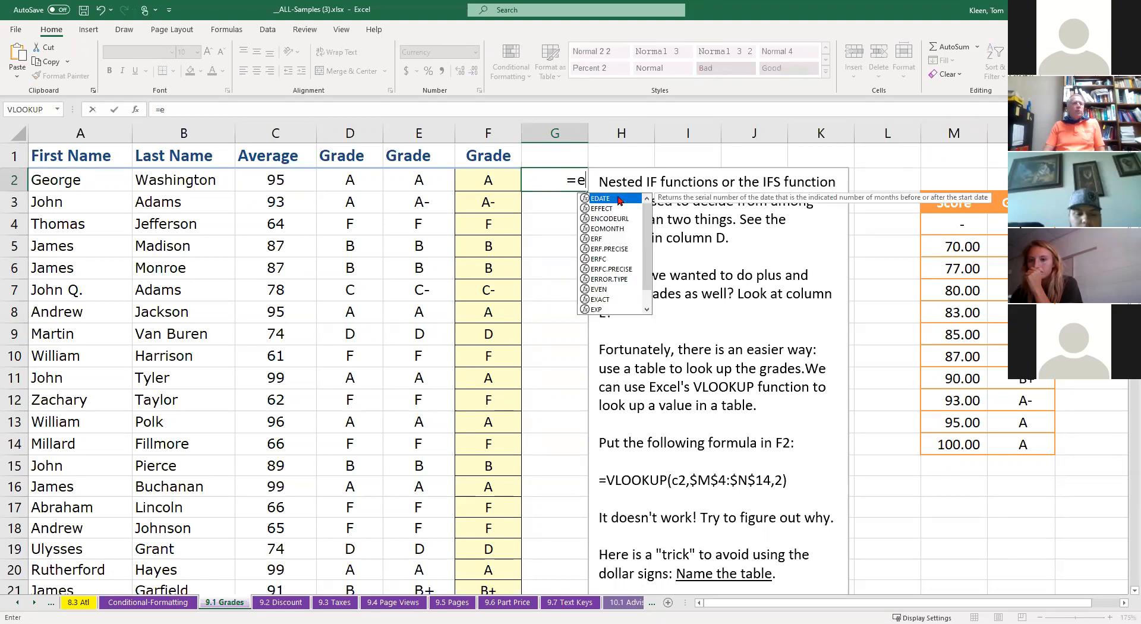
{"action": "type", "text": "2=f2"}
{"action": "key", "text": "Return"}
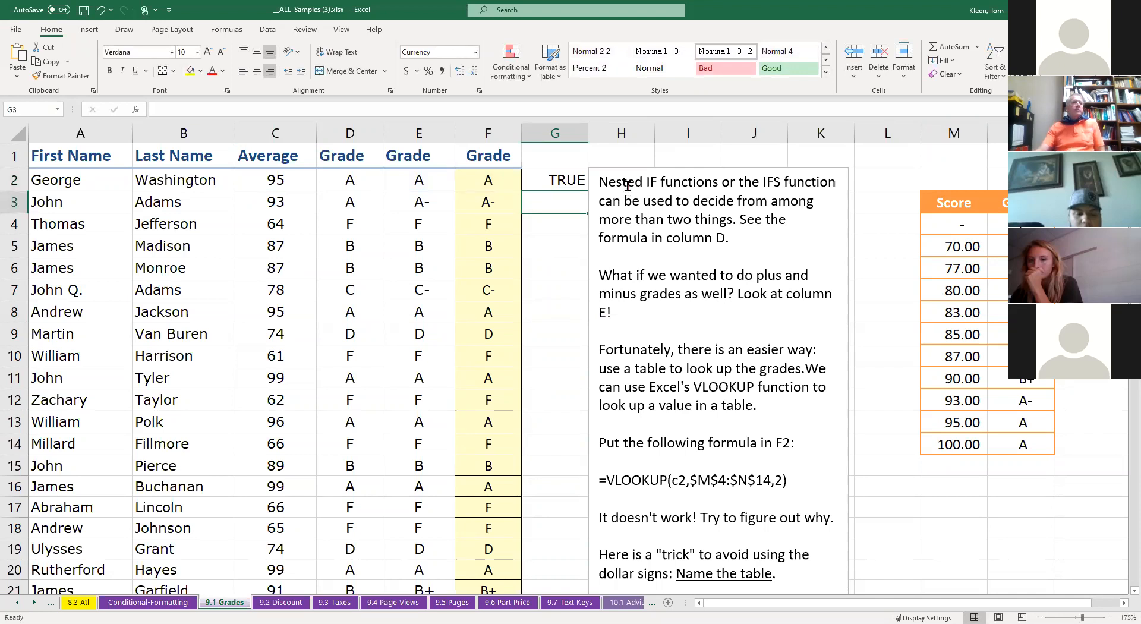
Shift the instruction text box clear of column G and fill the G2 comparison formula down the column
{"action": "left_click", "coordinate": [647, 179]}
{"action": "left_click_drag", "start_coordinate": [652, 168], "coordinate": [669, 169]}
{"action": "left_click", "coordinate": [582, 181]}
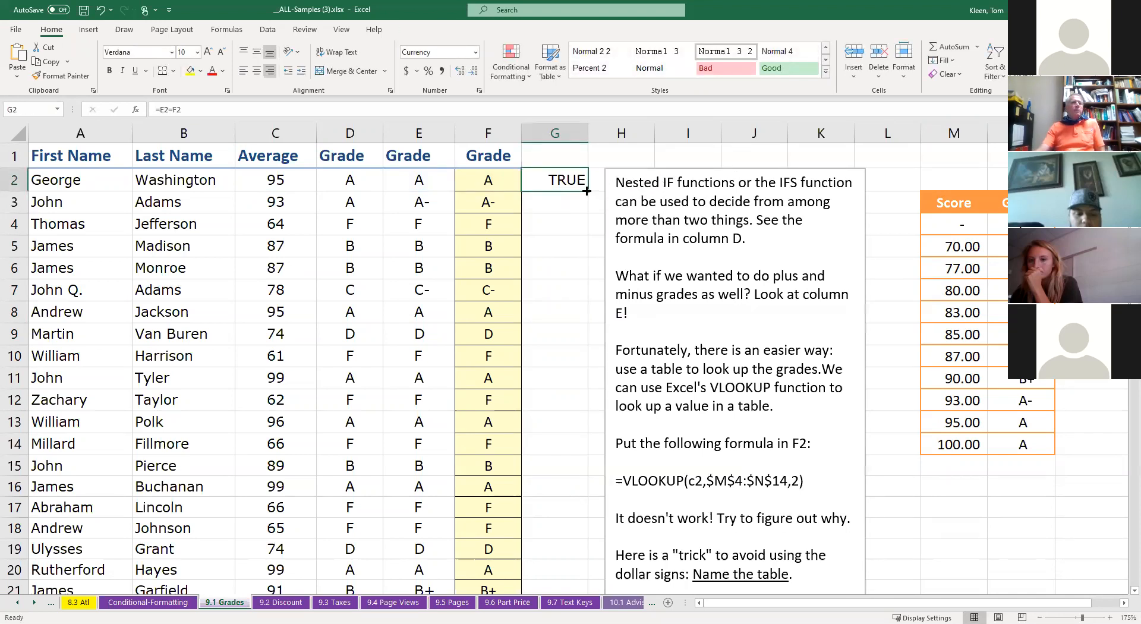
{"action": "double_click", "coordinate": [587, 191]}
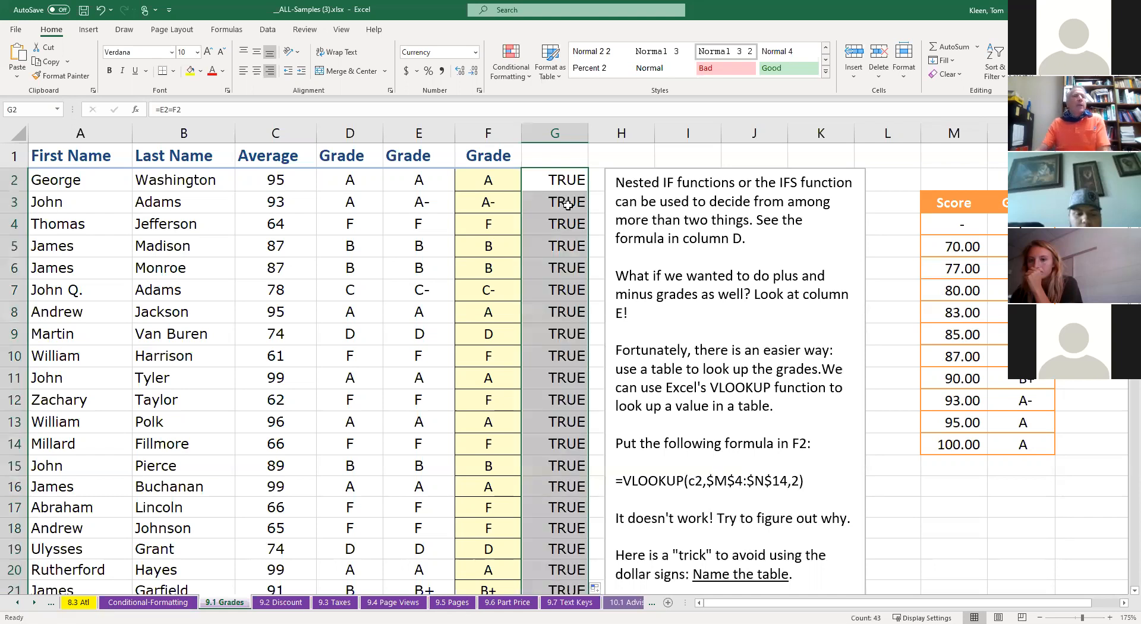
Check the comparison results down the whole of column G and review the VLOOKUP formula in F2
{"action": "scroll", "coordinate": [567, 204], "scroll_direction": "down", "scroll_amount": 4}
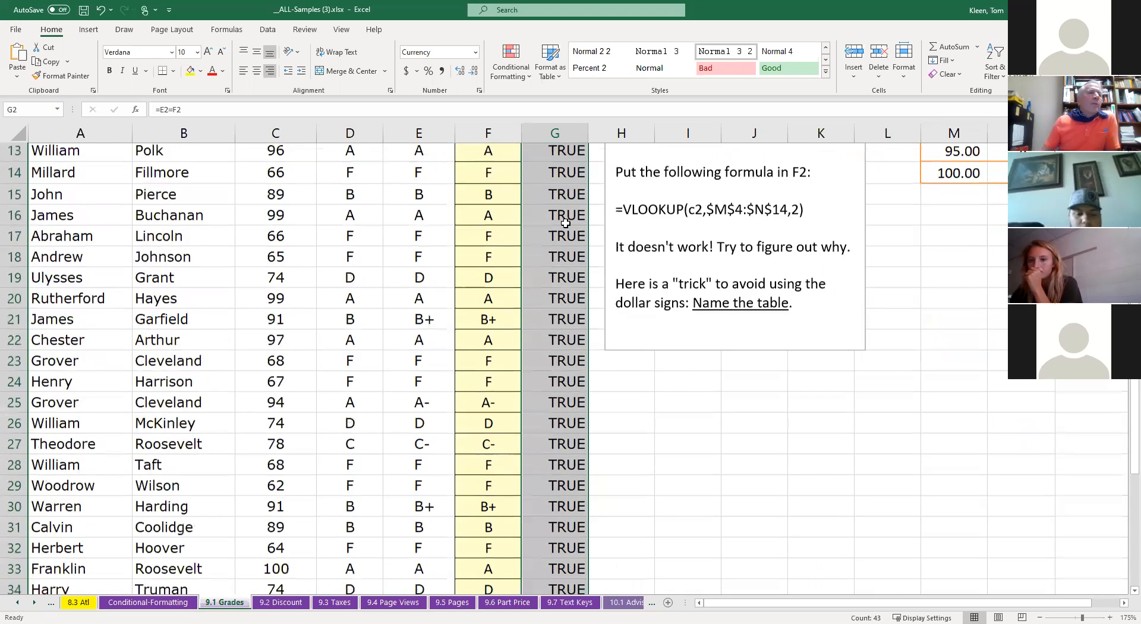
{"action": "scroll", "coordinate": [565, 223], "scroll_direction": "down", "scroll_amount": 4}
{"action": "scroll", "coordinate": [565, 223], "scroll_direction": "up", "scroll_amount": 8}
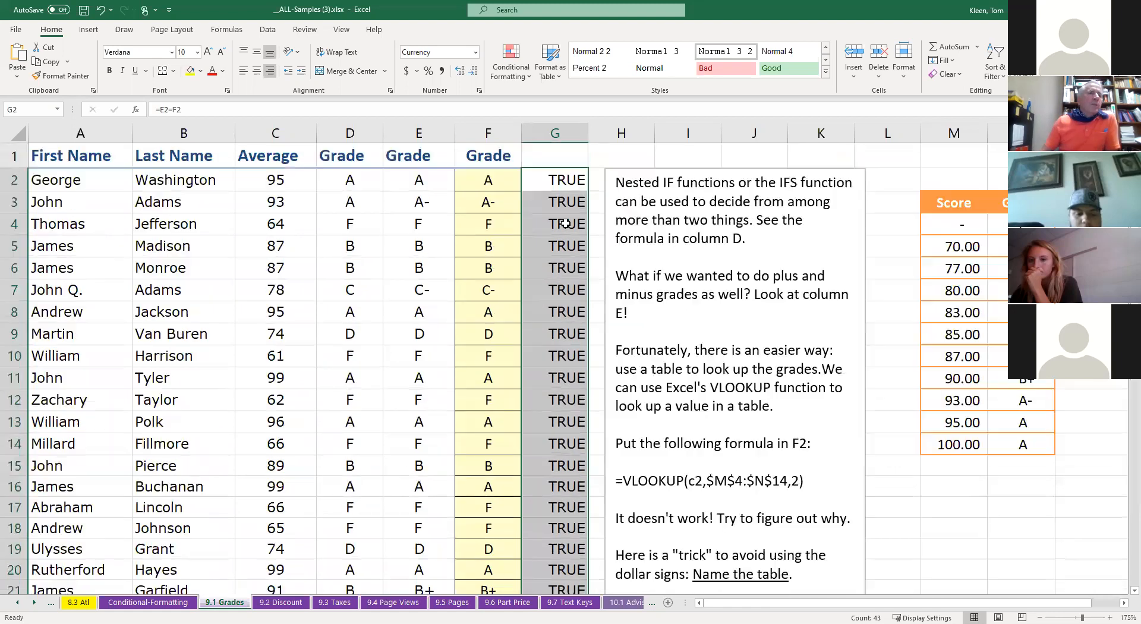
{"action": "left_click", "coordinate": [494, 181]}
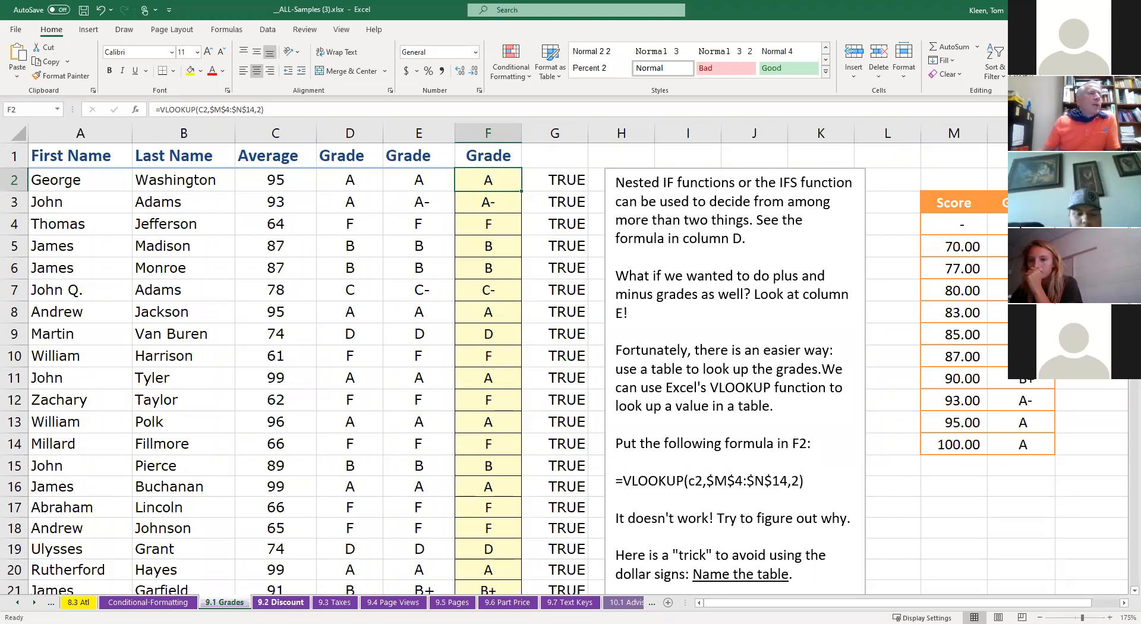
Switch to the 9.2 Discount worksheet
{"action": "left_click", "coordinate": [280, 602]}
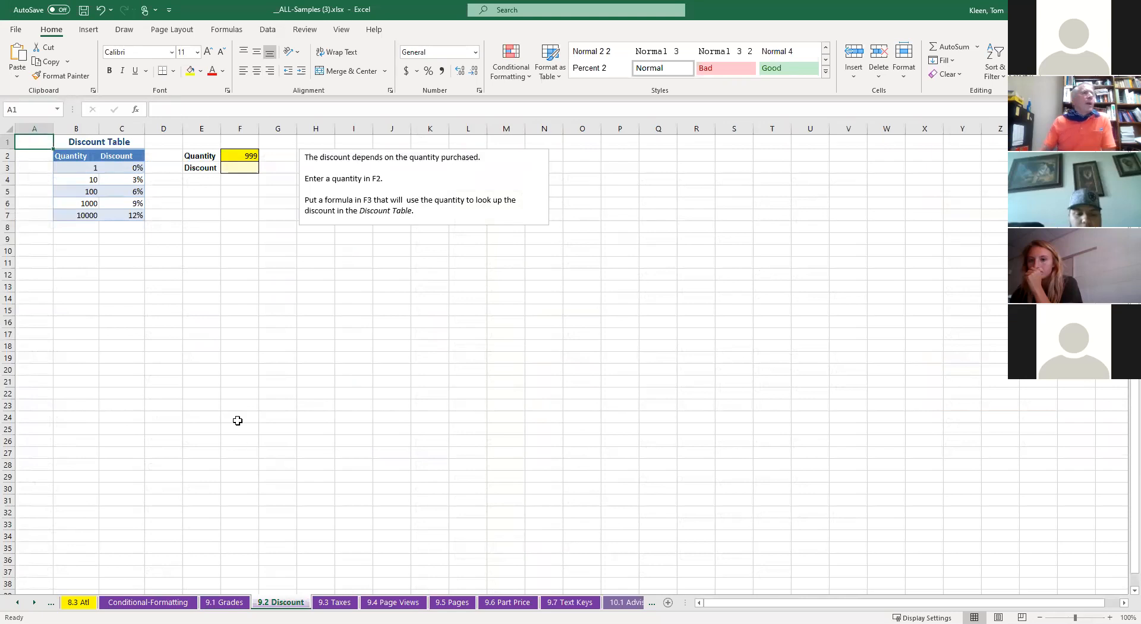
{"action": "scroll", "coordinate": [233, 418], "scroll_direction": "up", "scroll_amount": 1, "text": "ctrl"}
{"action": "scroll", "coordinate": [233, 418], "scroll_direction": "up", "scroll_amount": 8, "text": "ctrl"}
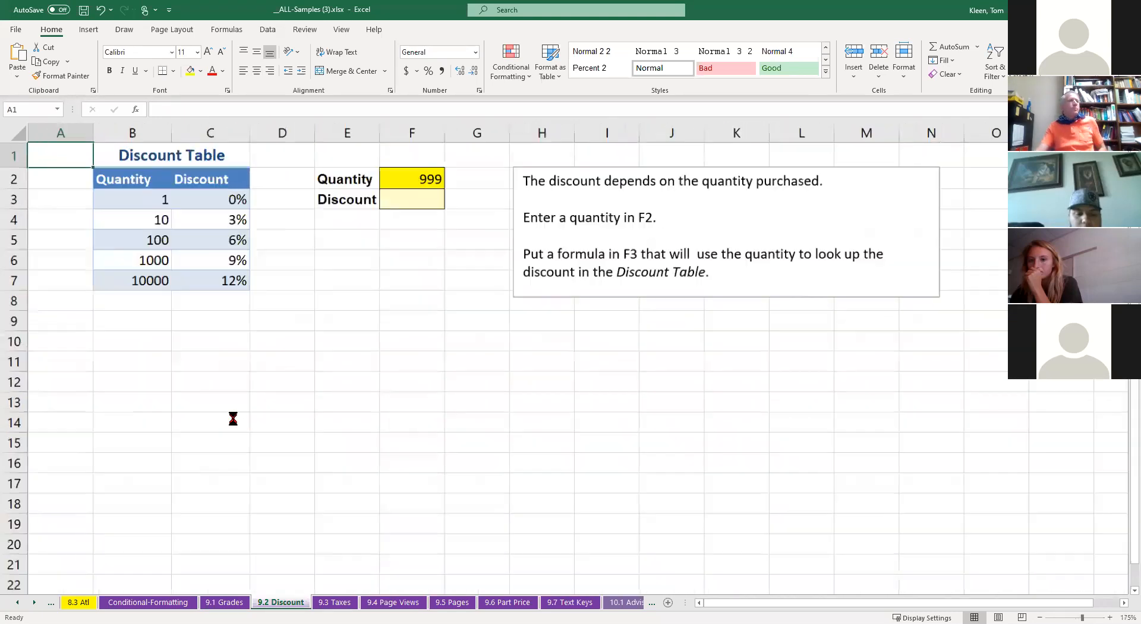
{"action": "scroll", "coordinate": [233, 418], "scroll_direction": "down", "scroll_amount": 2, "text": "ctrl"}
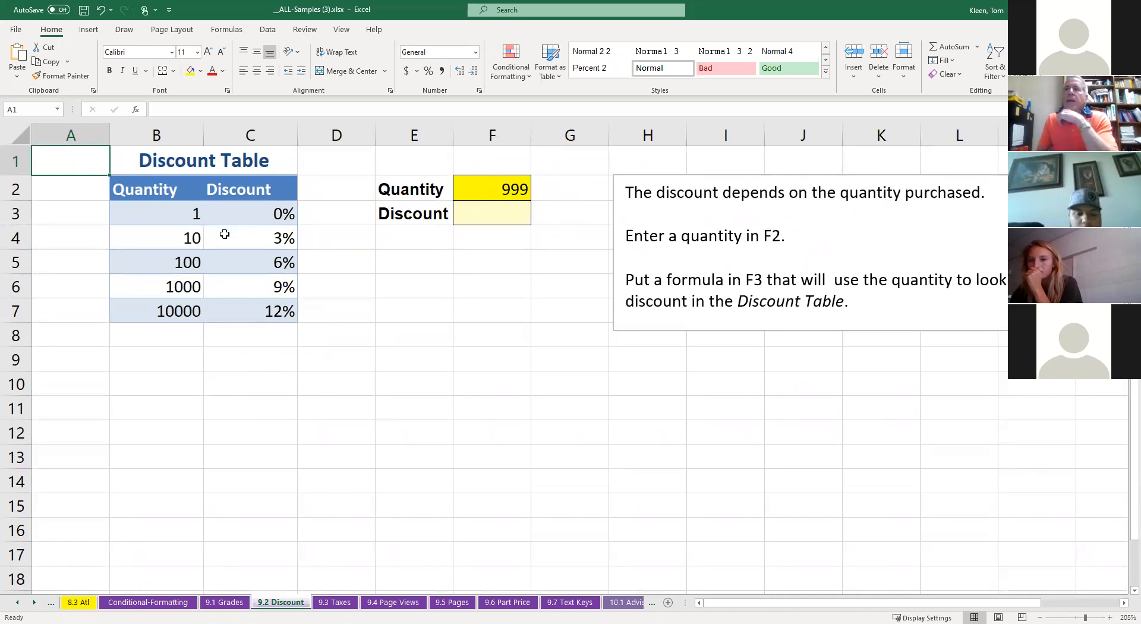
Examine the Discount Table's quantities in B3:B7 and discounts in C3:C7, along with the purchase quantity in F2
{"action": "left_click", "coordinate": [183, 215]}
{"action": "left_click_drag", "start_coordinate": [183, 214], "coordinate": [180, 302]}
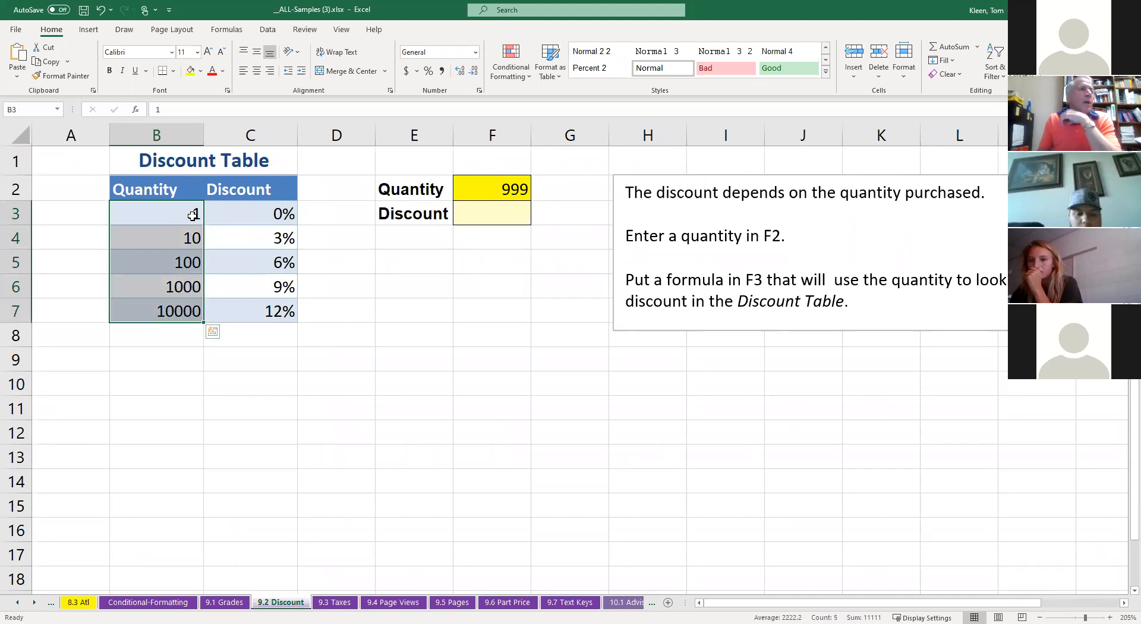
{"action": "left_click_drag", "start_coordinate": [266, 211], "coordinate": [277, 310]}
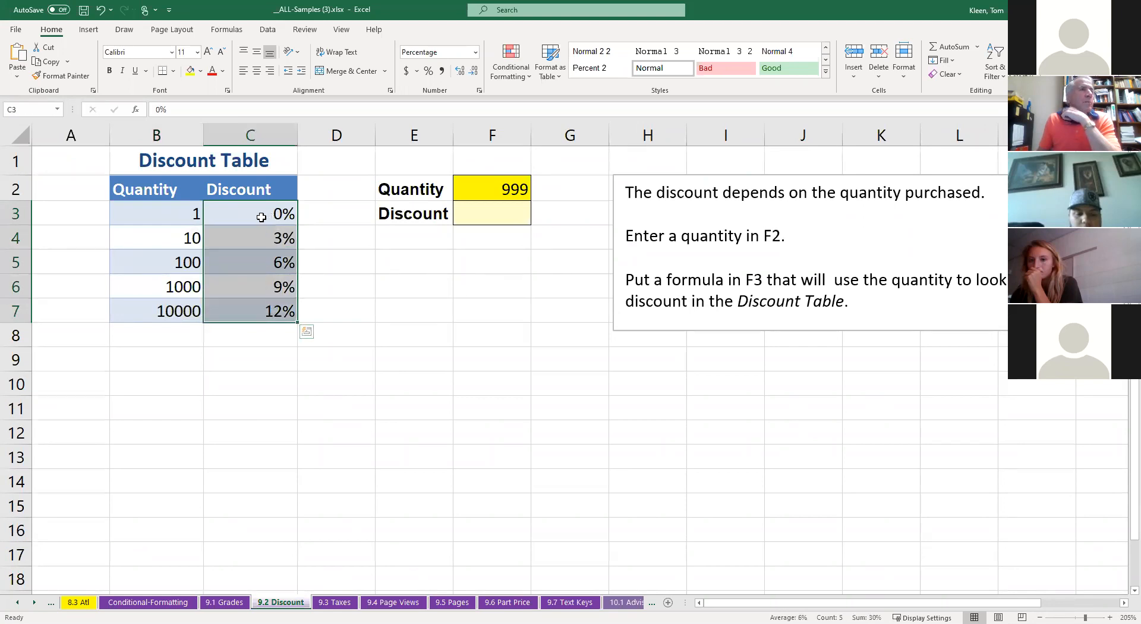
{"action": "left_click_drag", "start_coordinate": [184, 216], "coordinate": [237, 303]}
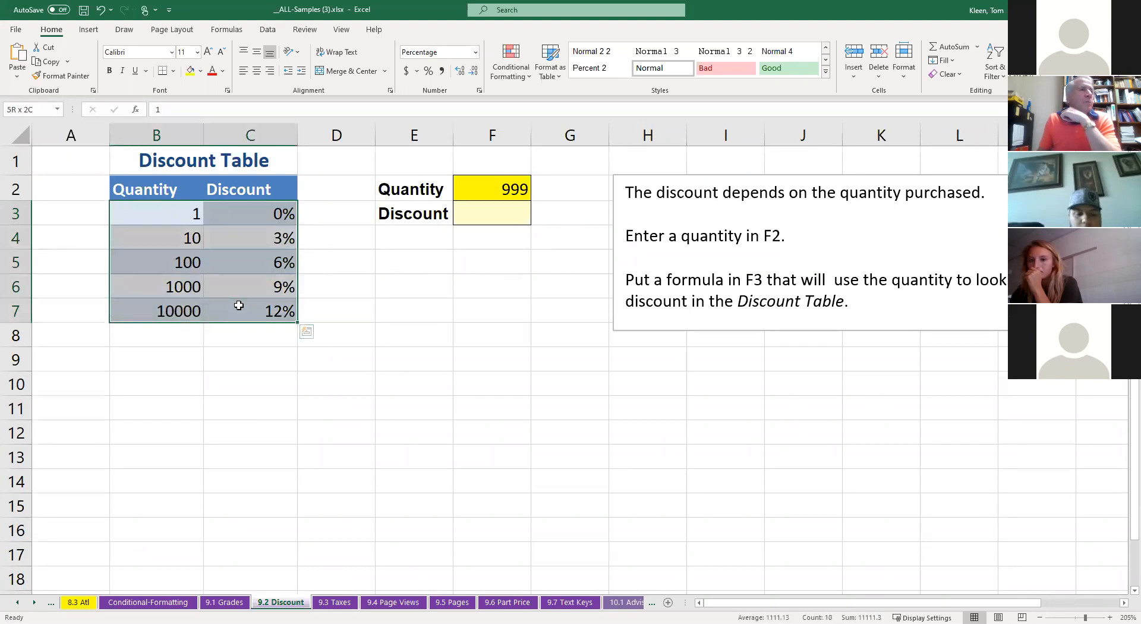
{"action": "left_click", "coordinate": [479, 187]}
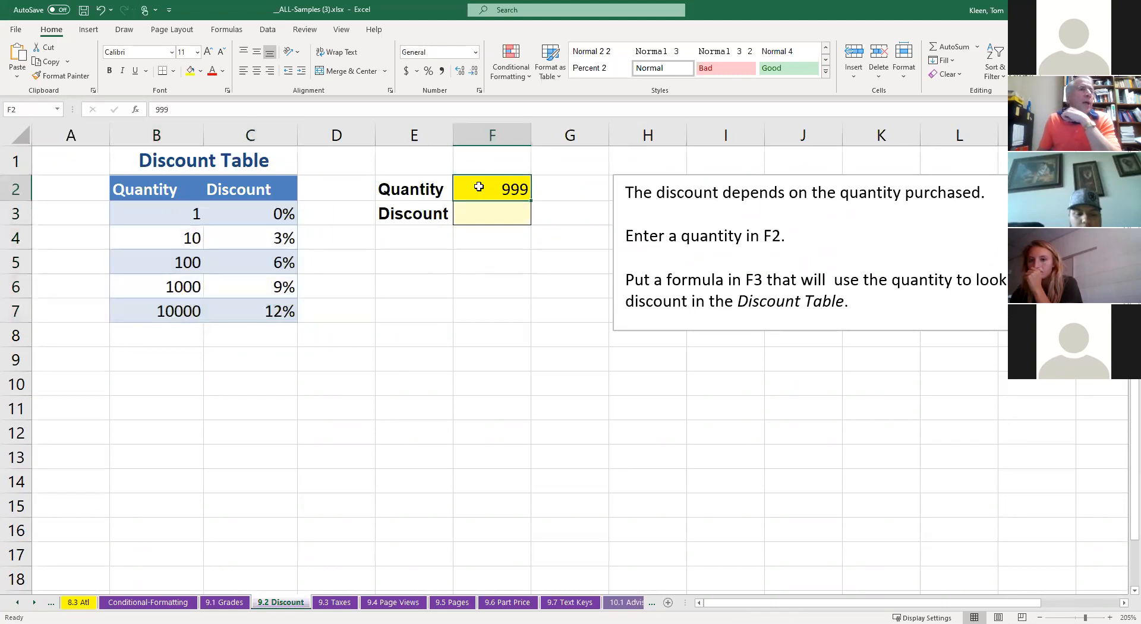
Start a VLOOKUP function in F3 with the quantity in F2 as the lookup value
{"action": "left_click", "coordinate": [497, 215]}
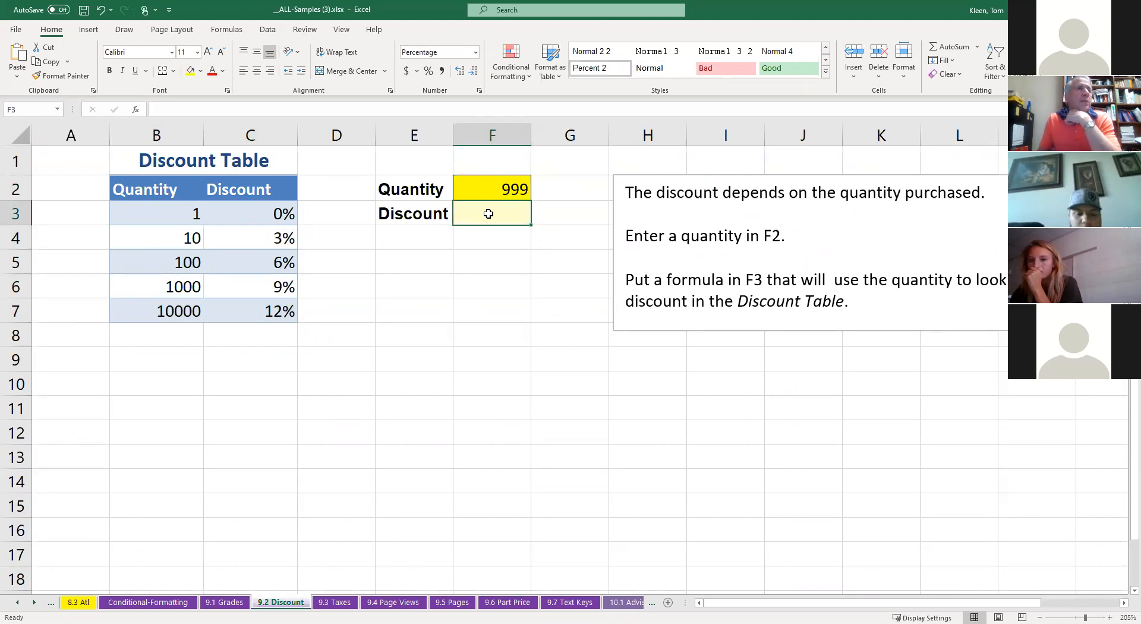
{"action": "left_click", "coordinate": [226, 31]}
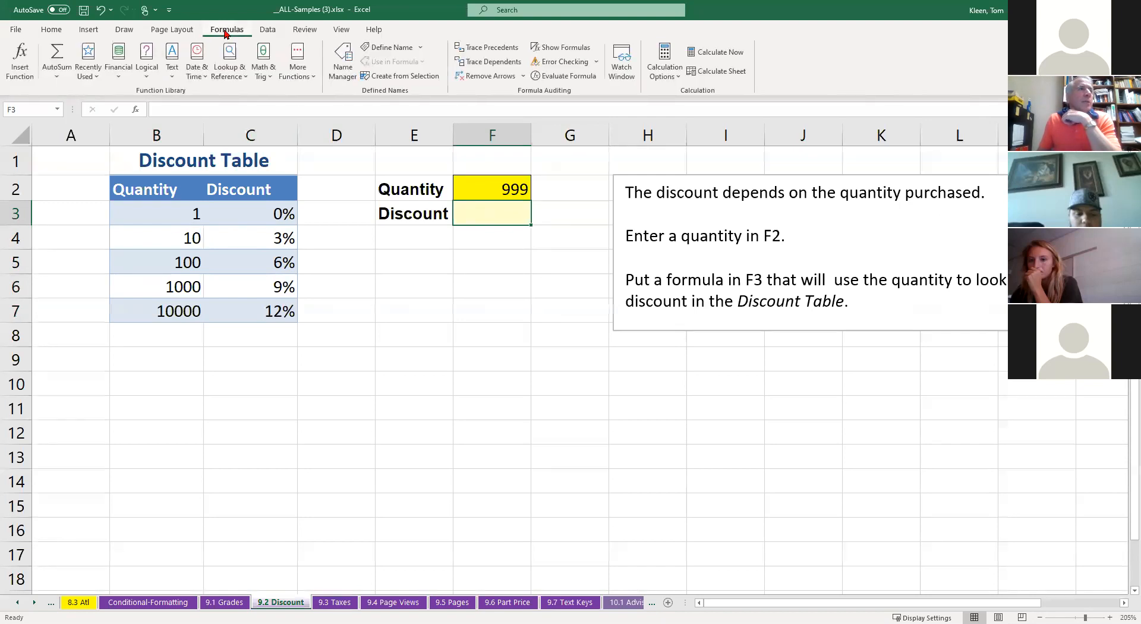
{"action": "left_click", "coordinate": [235, 73]}
{"action": "scroll", "coordinate": [302, 459], "scroll_direction": "down", "scroll_amount": 1}
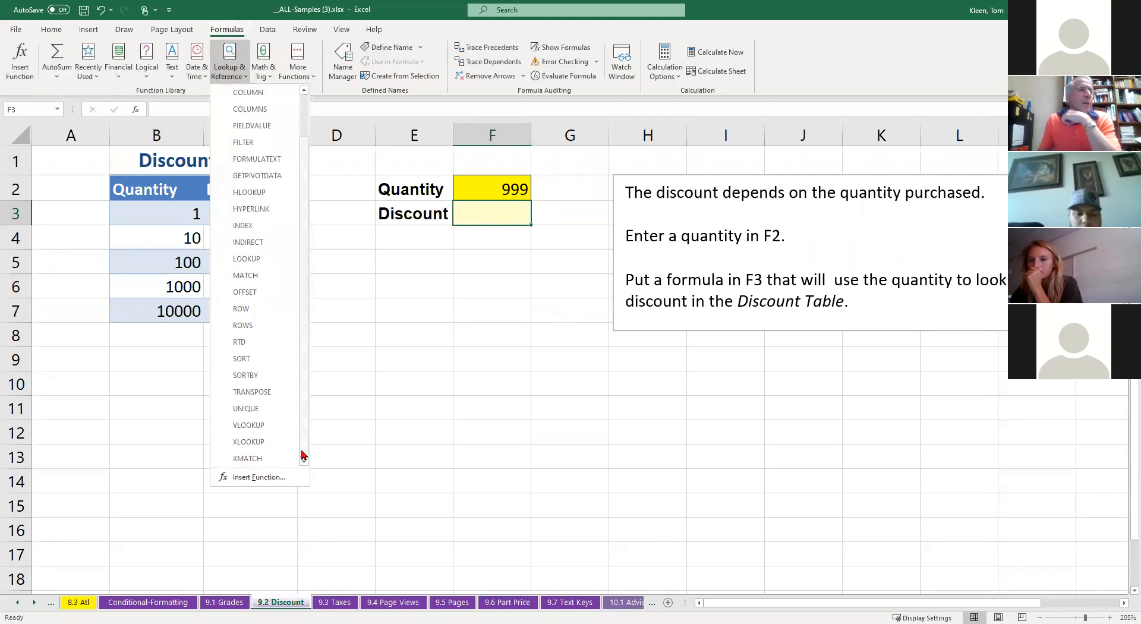
{"action": "left_click", "coordinate": [250, 426]}
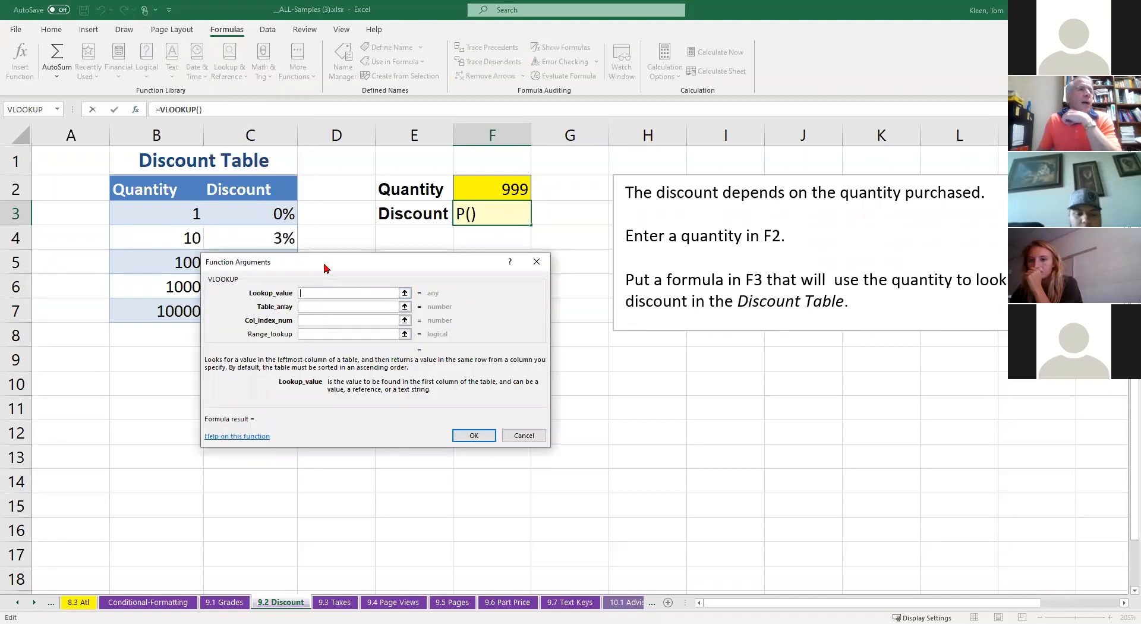
{"action": "left_click_drag", "start_coordinate": [324, 269], "coordinate": [452, 305]}
{"action": "left_click", "coordinate": [498, 186]}
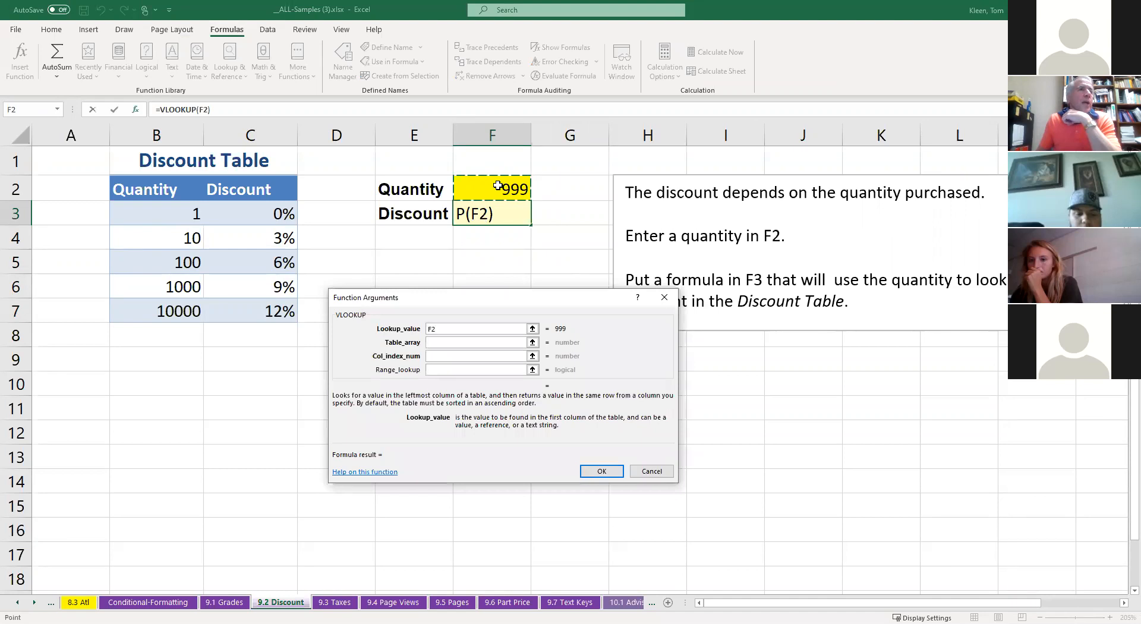
Complete the F3 VLOOKUP with the absolute table array $B$3:$C$7 and column index 2
{"action": "left_click", "coordinate": [457, 345]}
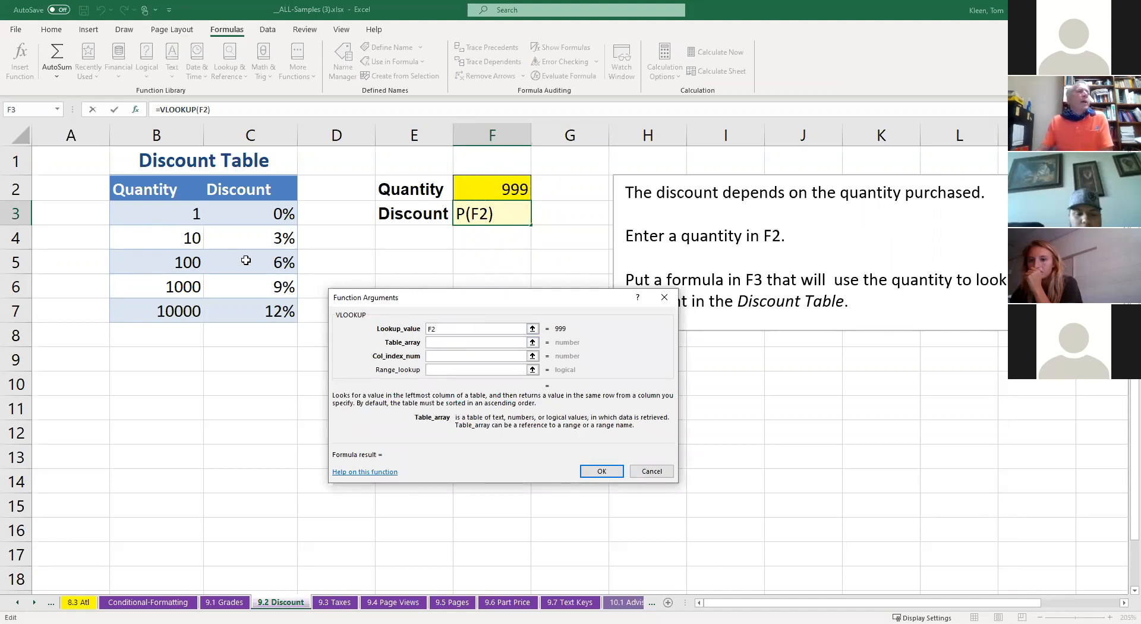
{"action": "left_click", "coordinate": [180, 213]}
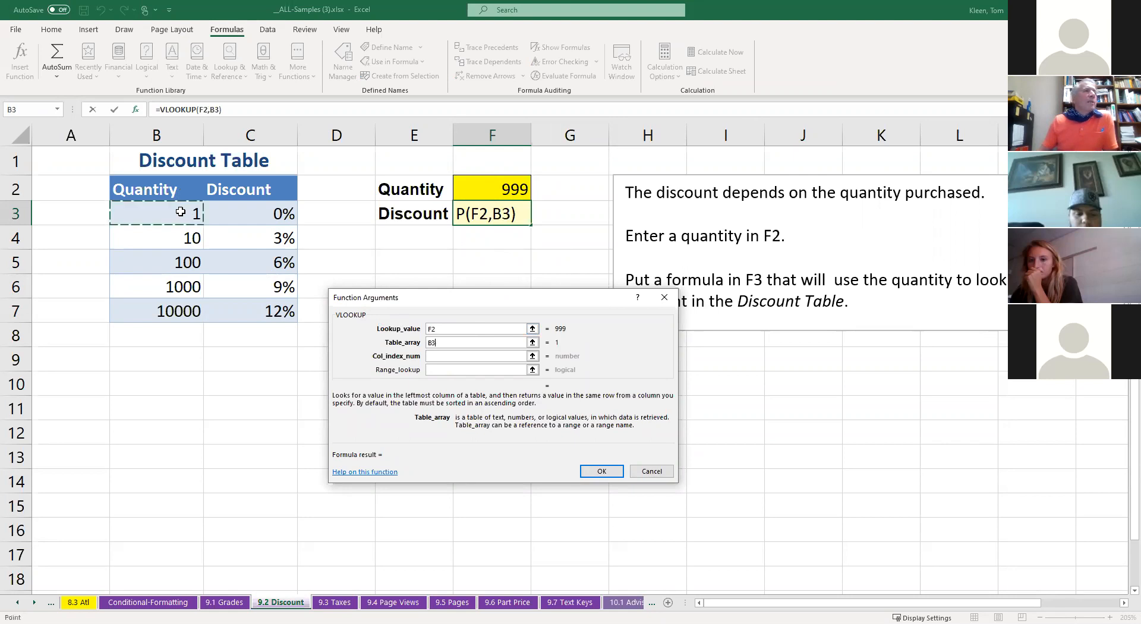
{"action": "left_click", "coordinate": [252, 303], "text": "shift"}
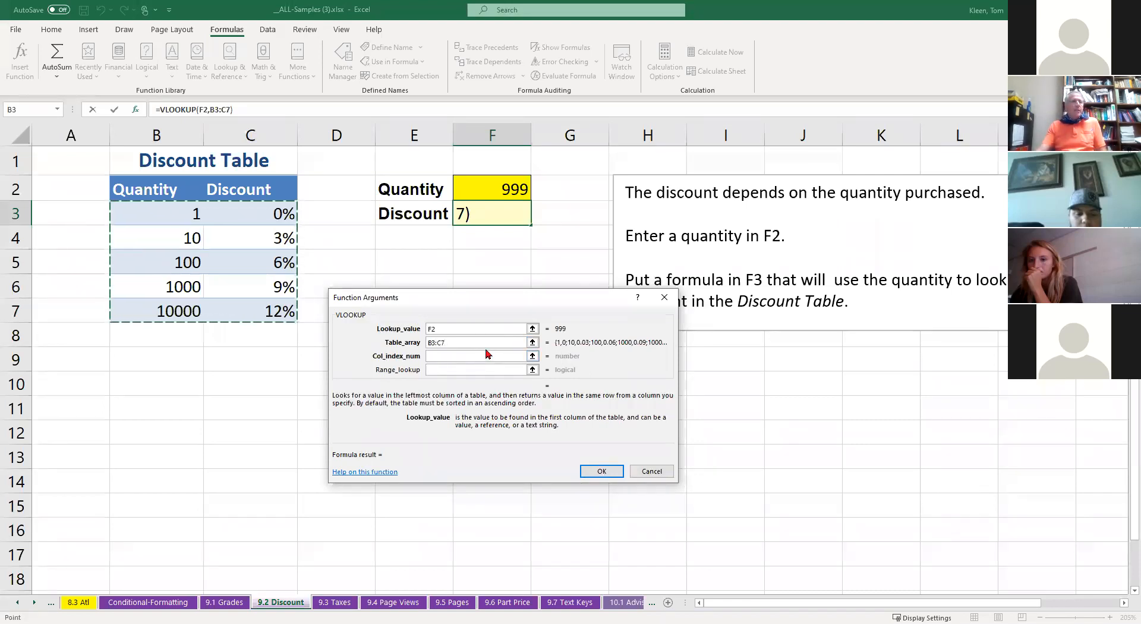
{"action": "key", "text": "F4"}
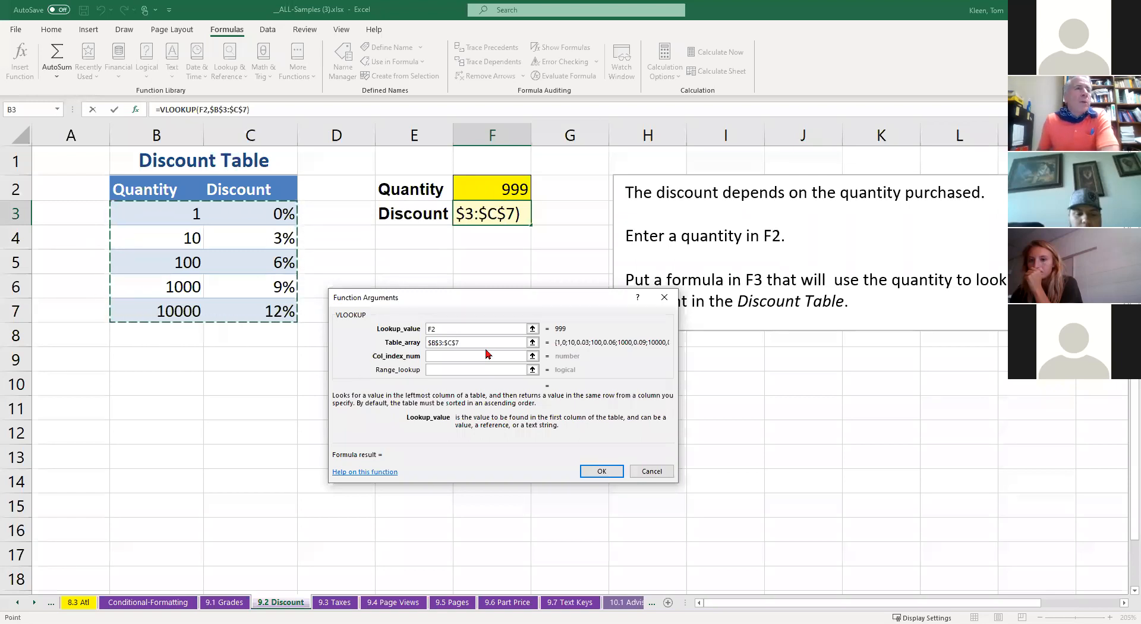
{"action": "left_click", "coordinate": [481, 359]}
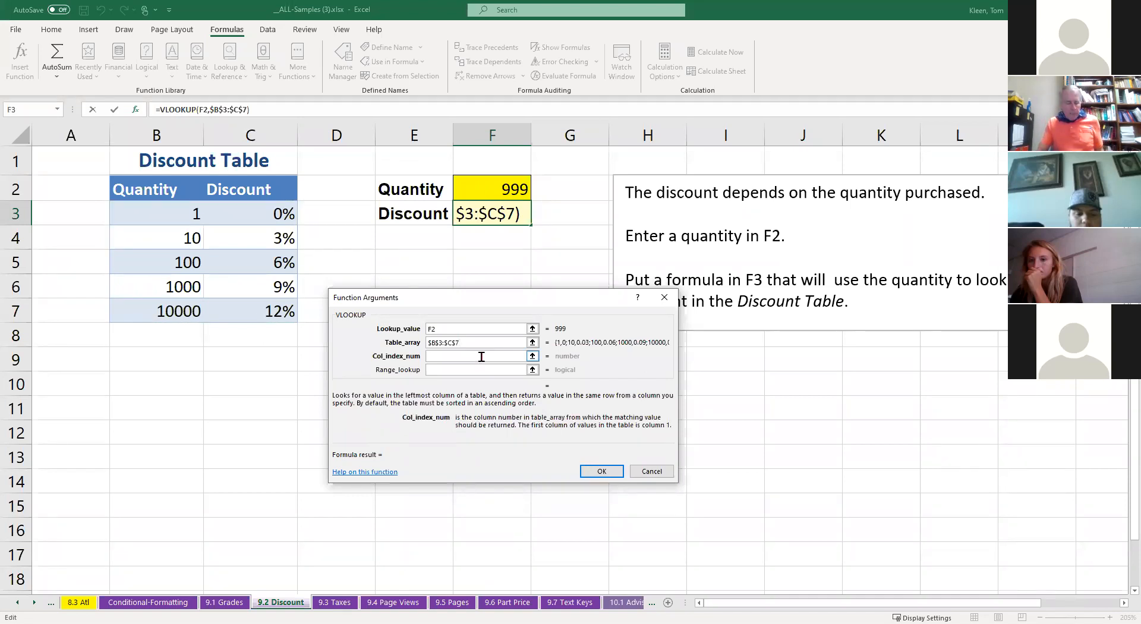
{"action": "type", "text": "2"}
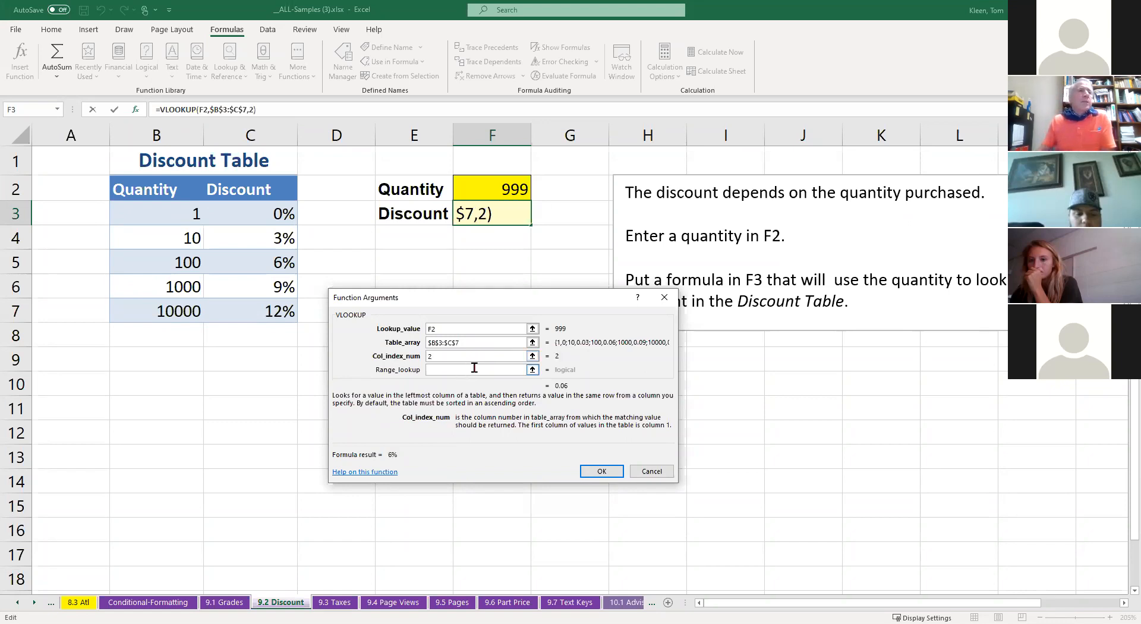
{"action": "left_click", "coordinate": [602, 471]}
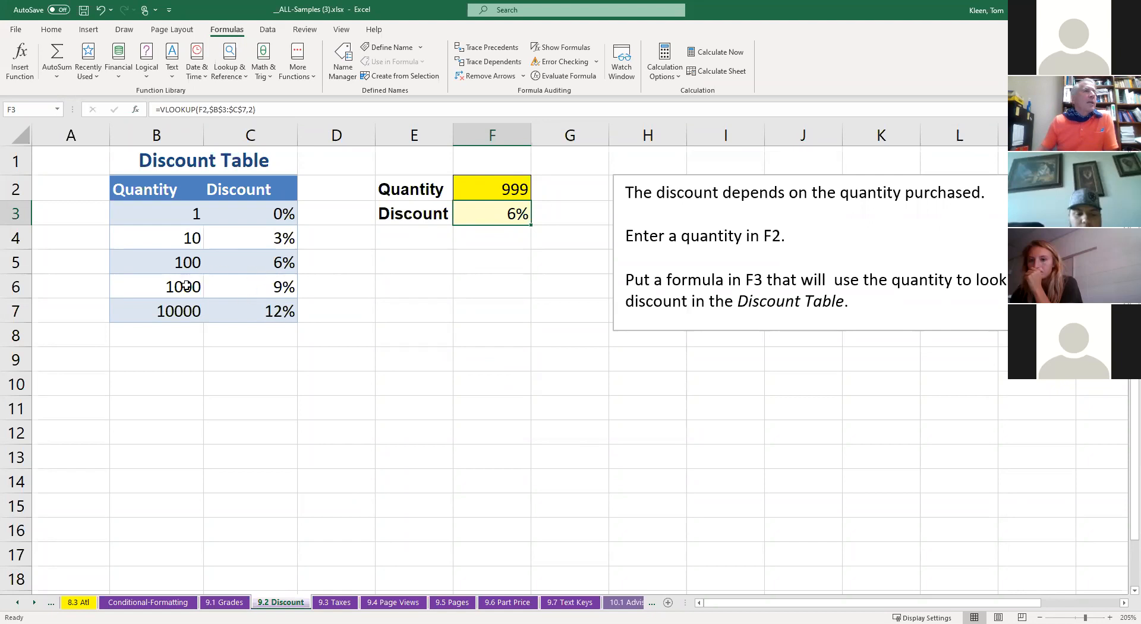
Set the quantity in F2 to 1000 to test the discount lookup
{"action": "left_click", "coordinate": [469, 187]}
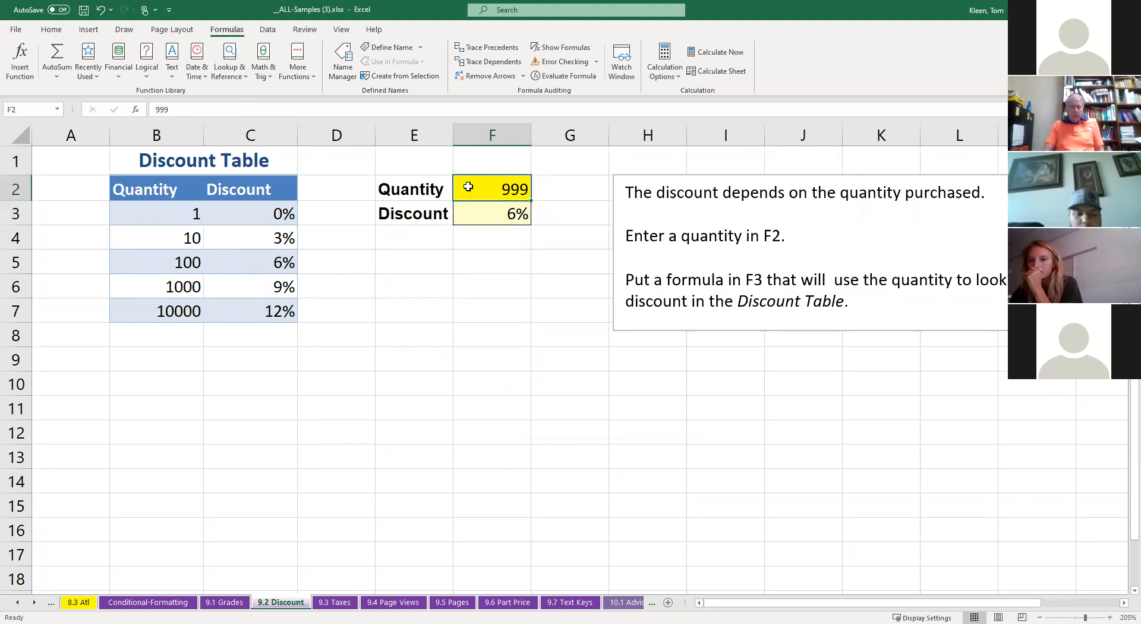
{"action": "type", "text": "1000"}
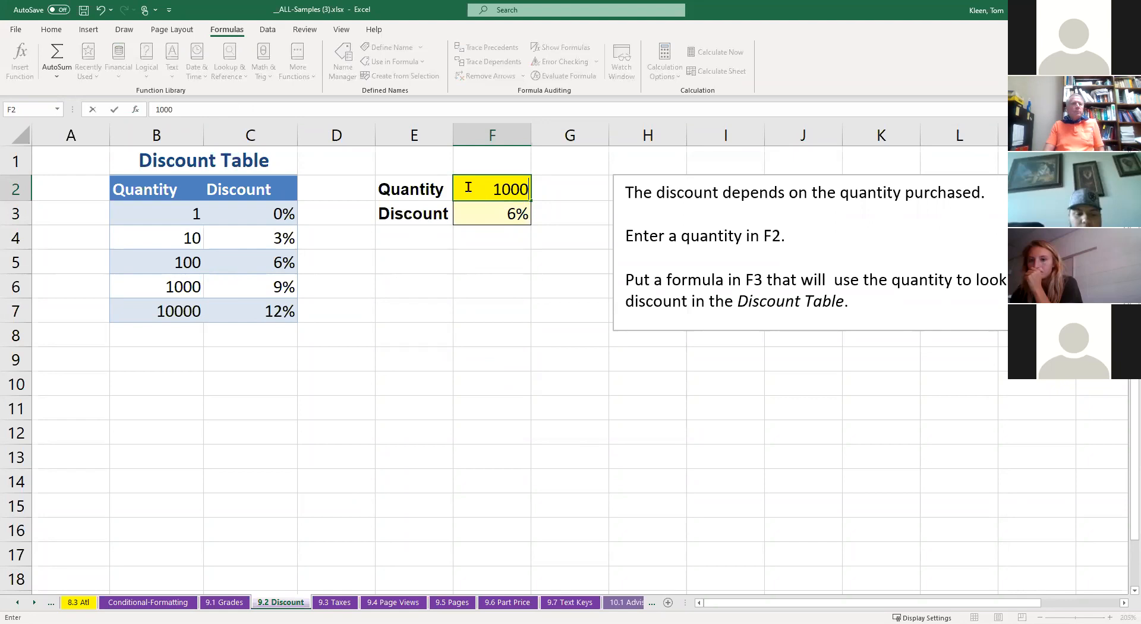
{"action": "key", "text": "Return"}
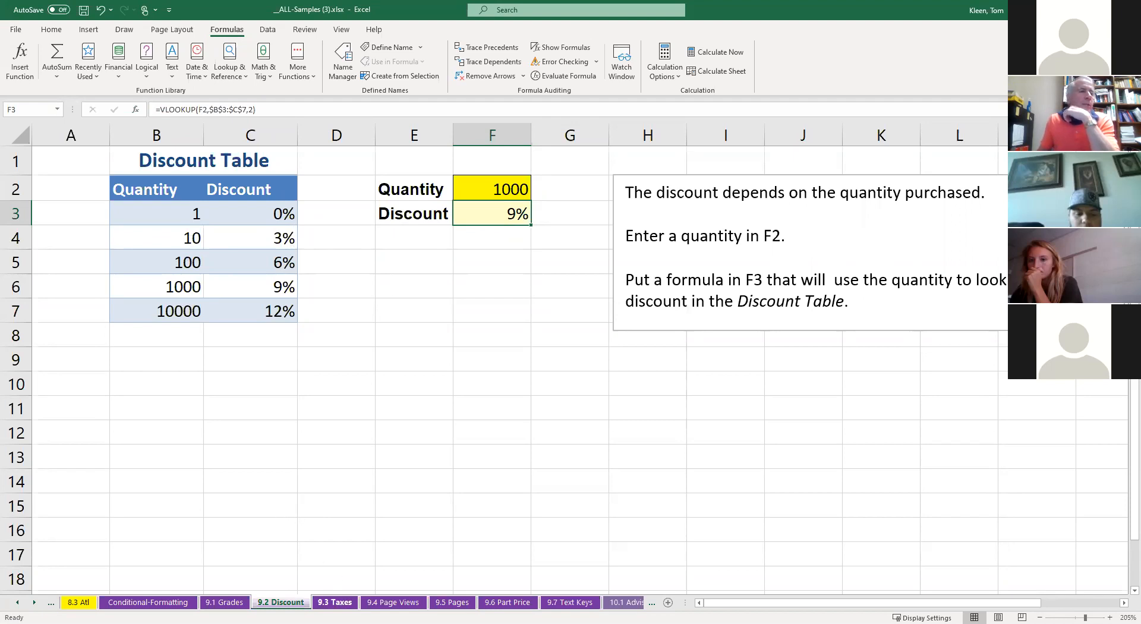
Switch to the 9.3 Taxes worksheet and examine the tax table's salary ranges and percentages in E3:F22
{"action": "left_click", "coordinate": [334, 602]}
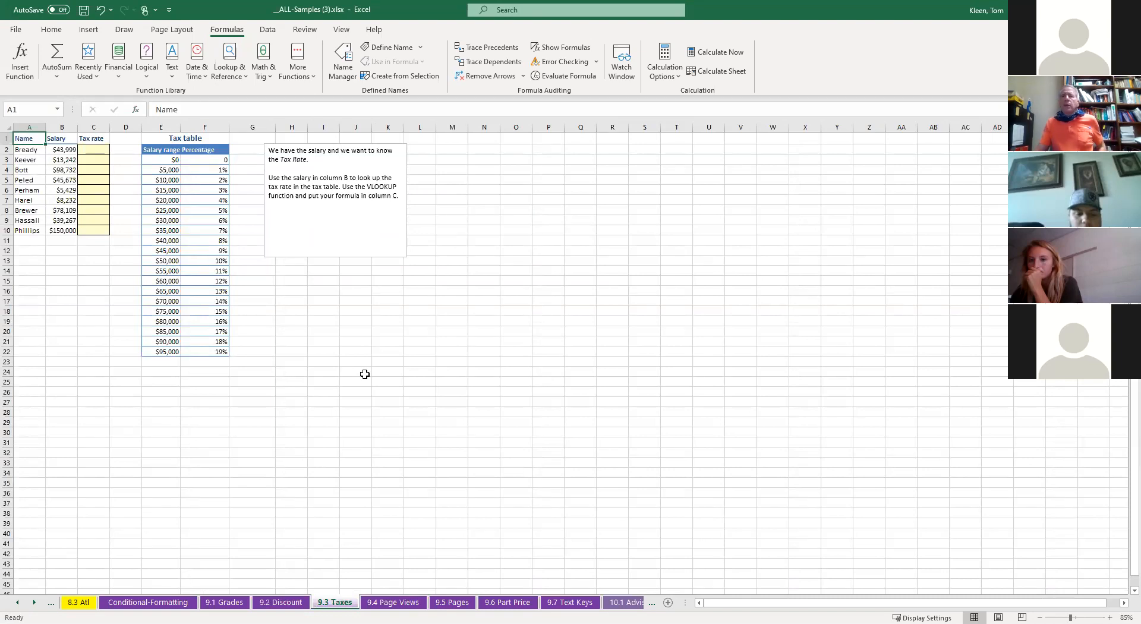
{"action": "scroll", "coordinate": [365, 373], "scroll_direction": "up", "scroll_amount": 4}
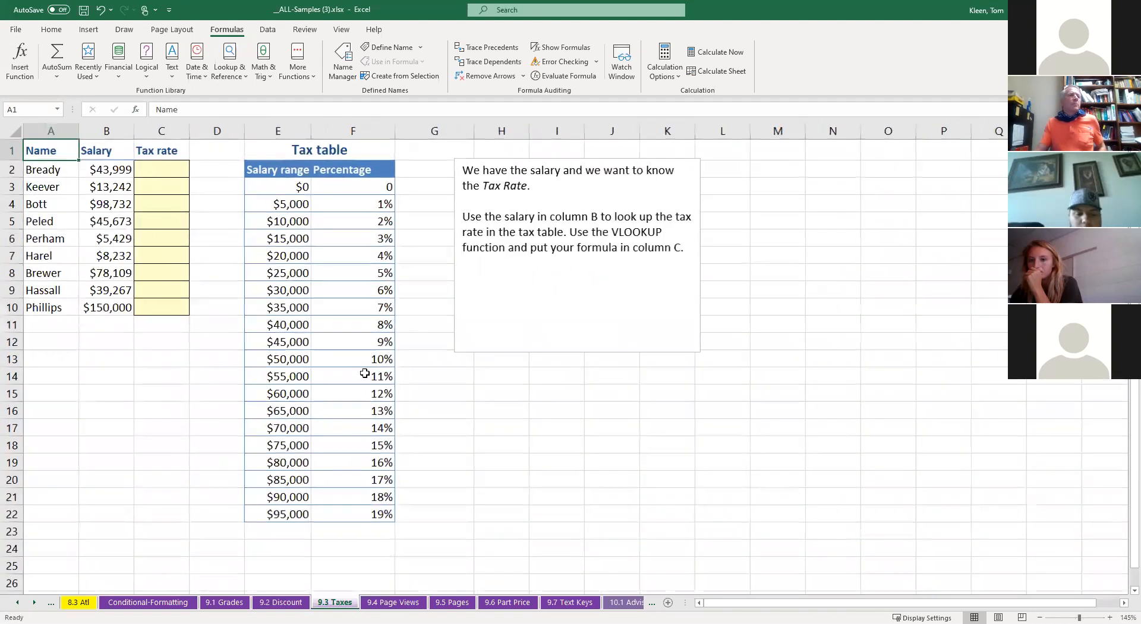
{"action": "scroll", "coordinate": [365, 373], "scroll_direction": "up", "scroll_amount": 1}
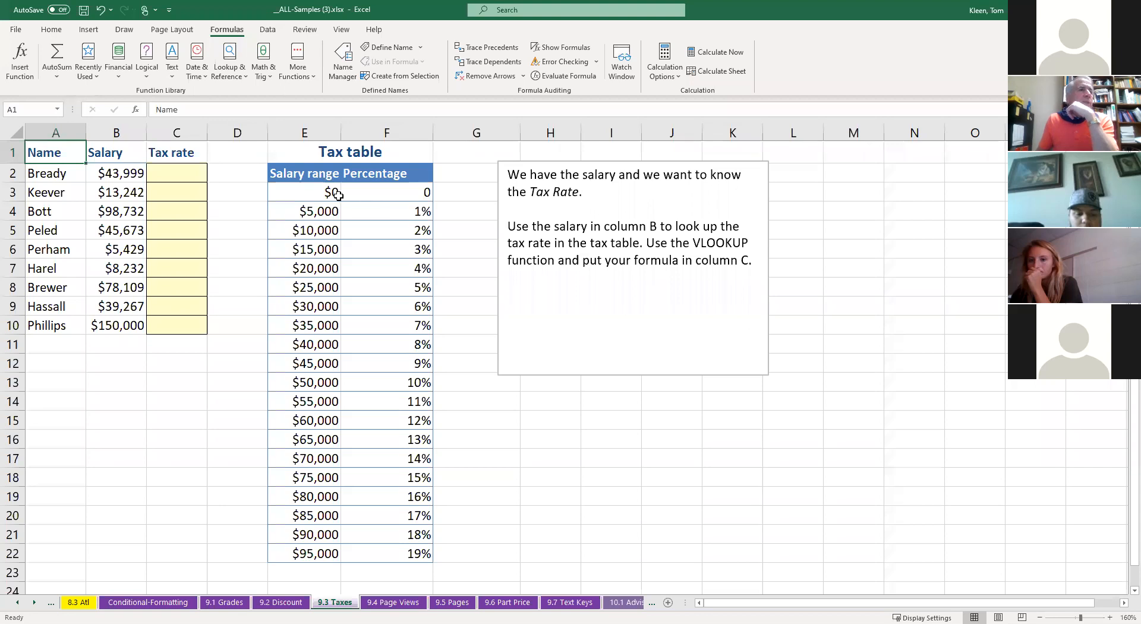
{"action": "left_click_drag", "start_coordinate": [337, 193], "coordinate": [395, 548]}
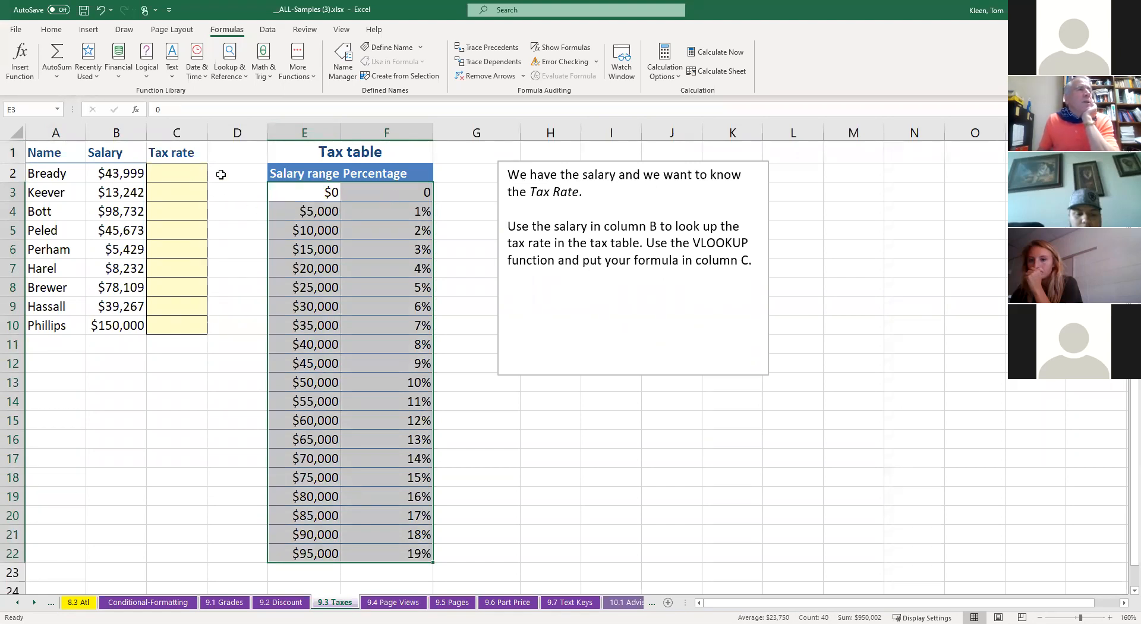
Start a VLOOKUP function in C2 with the salary in B2 as the lookup value, keeping the tax table uncovered
{"action": "left_click", "coordinate": [181, 170]}
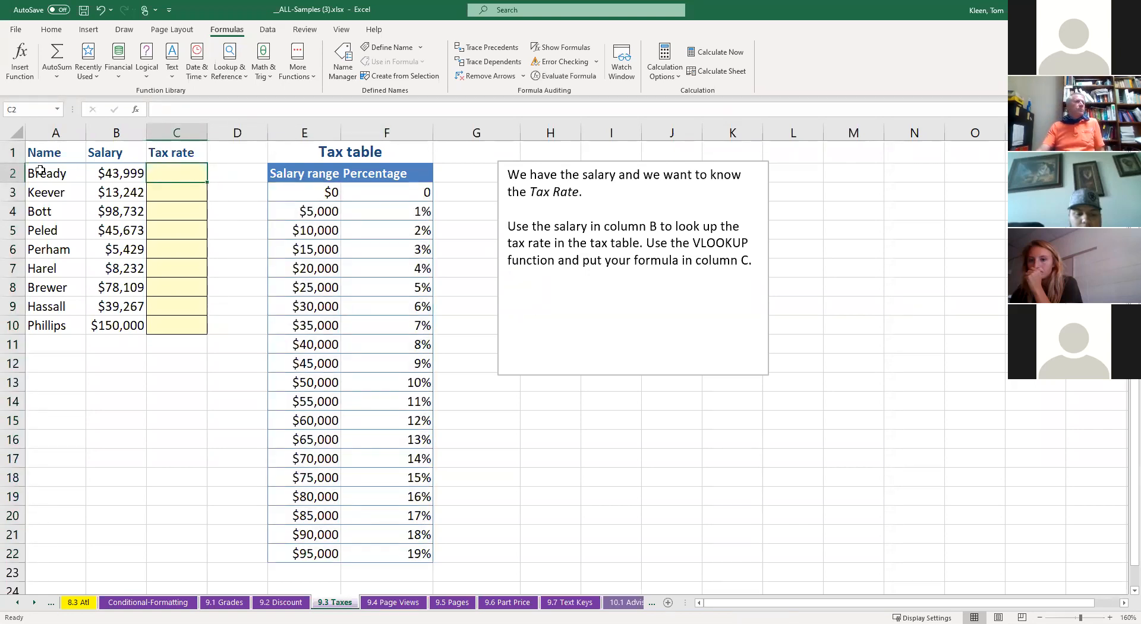
{"action": "left_click", "coordinate": [235, 76]}
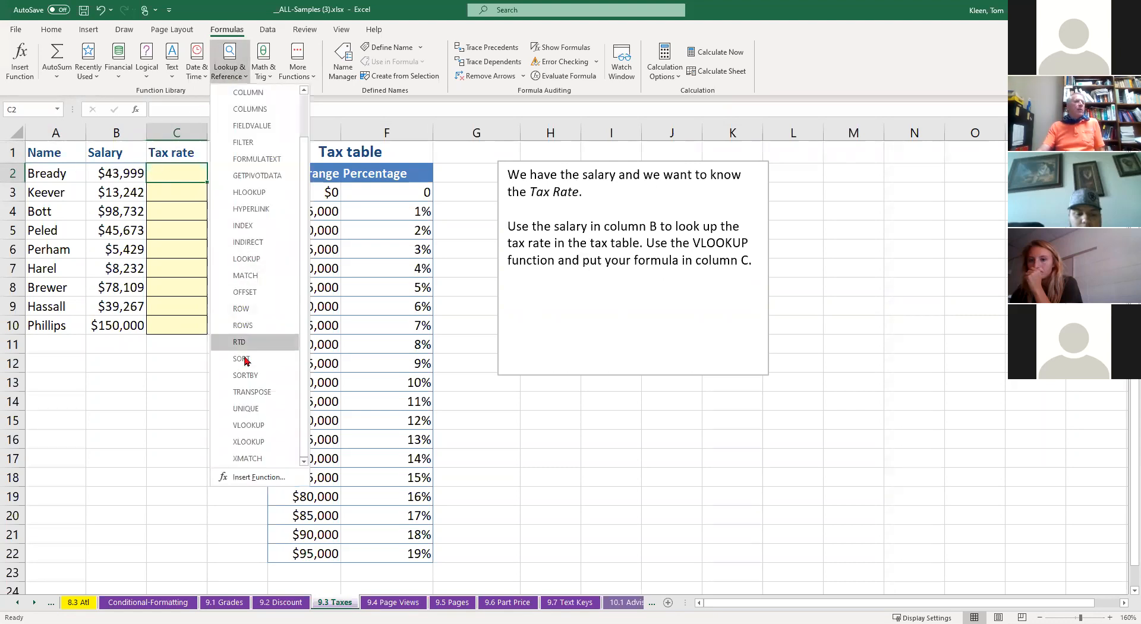
{"action": "left_click", "coordinate": [247, 425]}
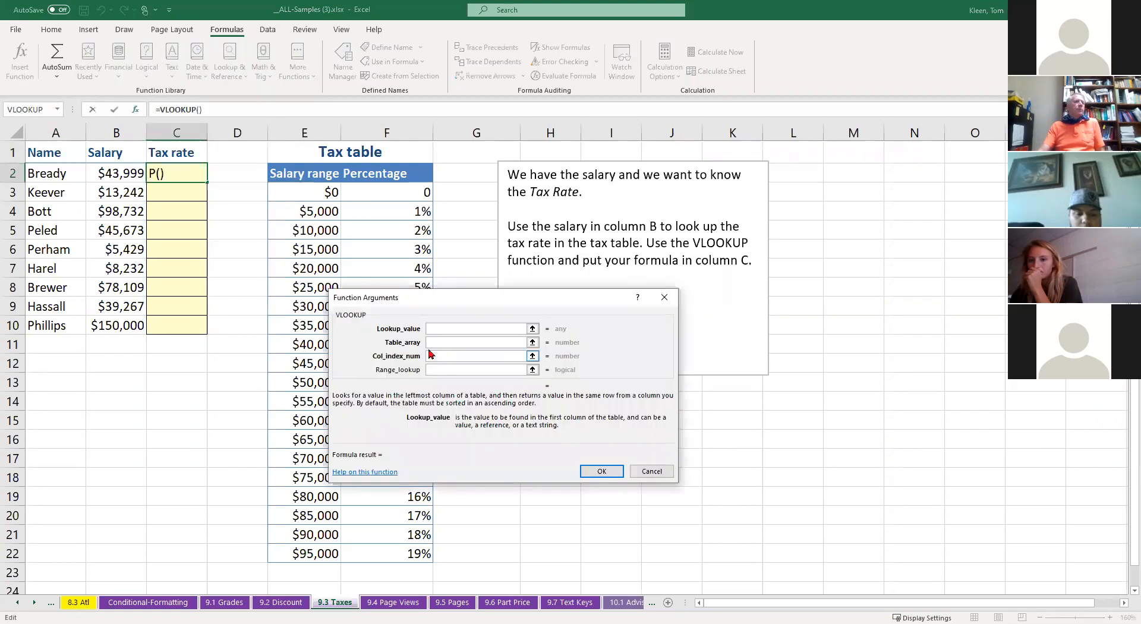
{"action": "left_click", "coordinate": [121, 173]}
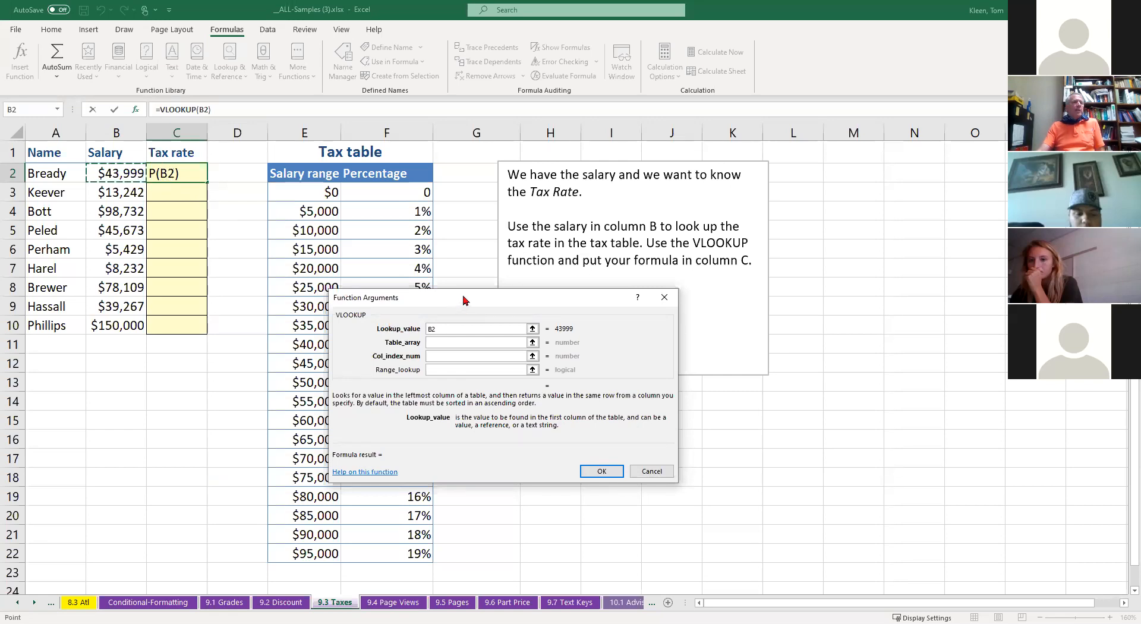
{"action": "left_click_drag", "start_coordinate": [465, 300], "coordinate": [570, 161]}
{"action": "left_click", "coordinate": [320, 192]}
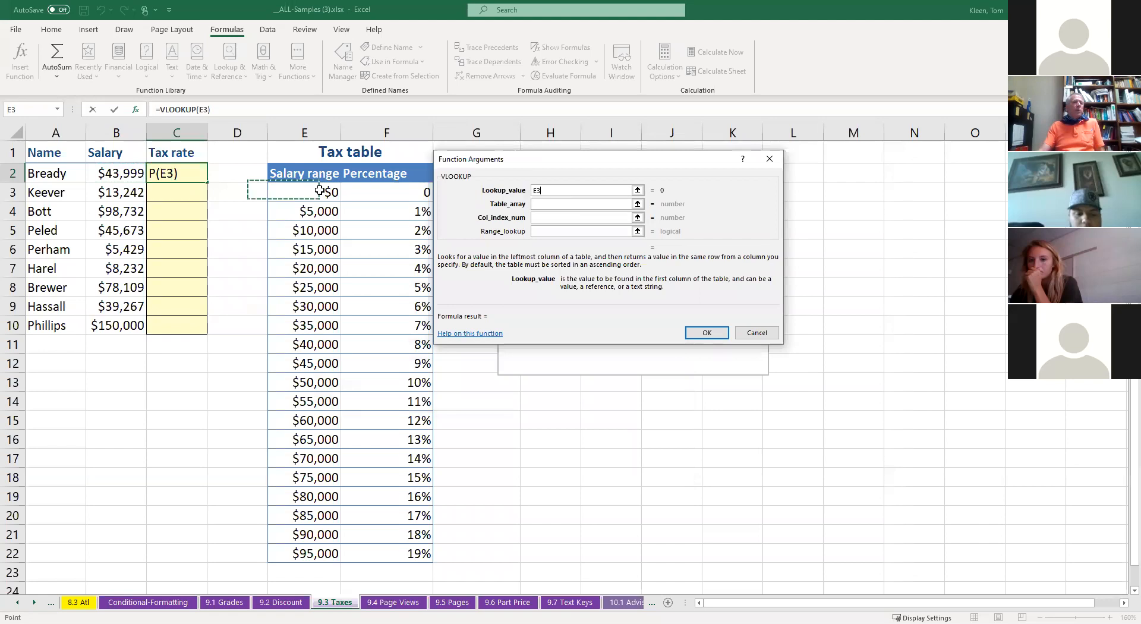
{"action": "left_click_drag", "start_coordinate": [319, 192], "coordinate": [410, 554]}
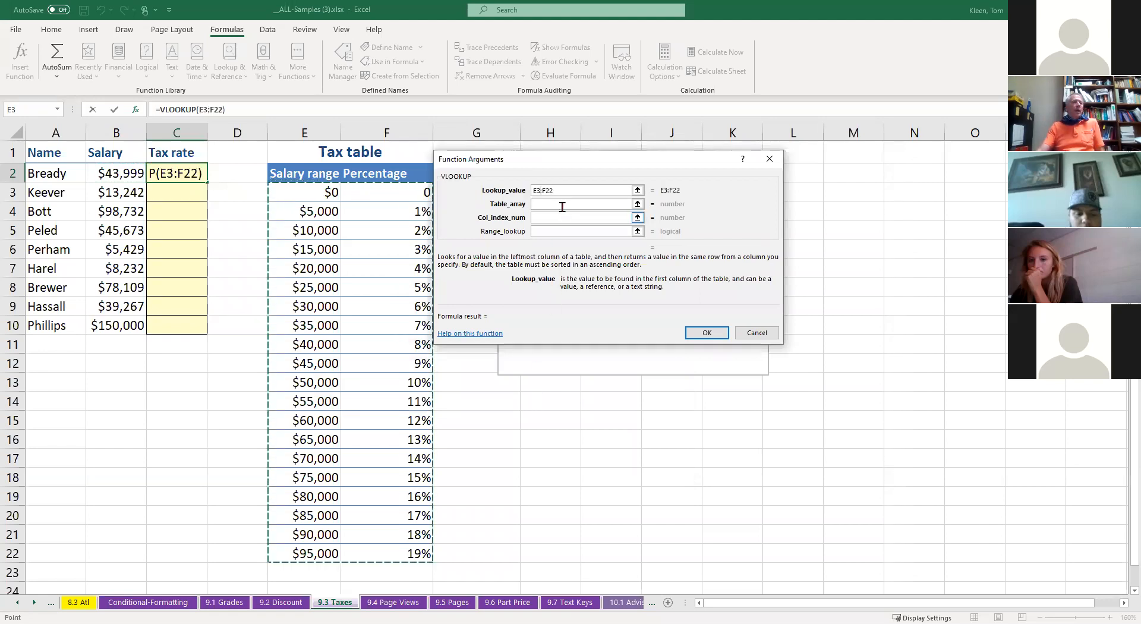
{"action": "left_click_drag", "start_coordinate": [563, 191], "coordinate": [528, 192]}
{"action": "key", "text": "BackSpace"}
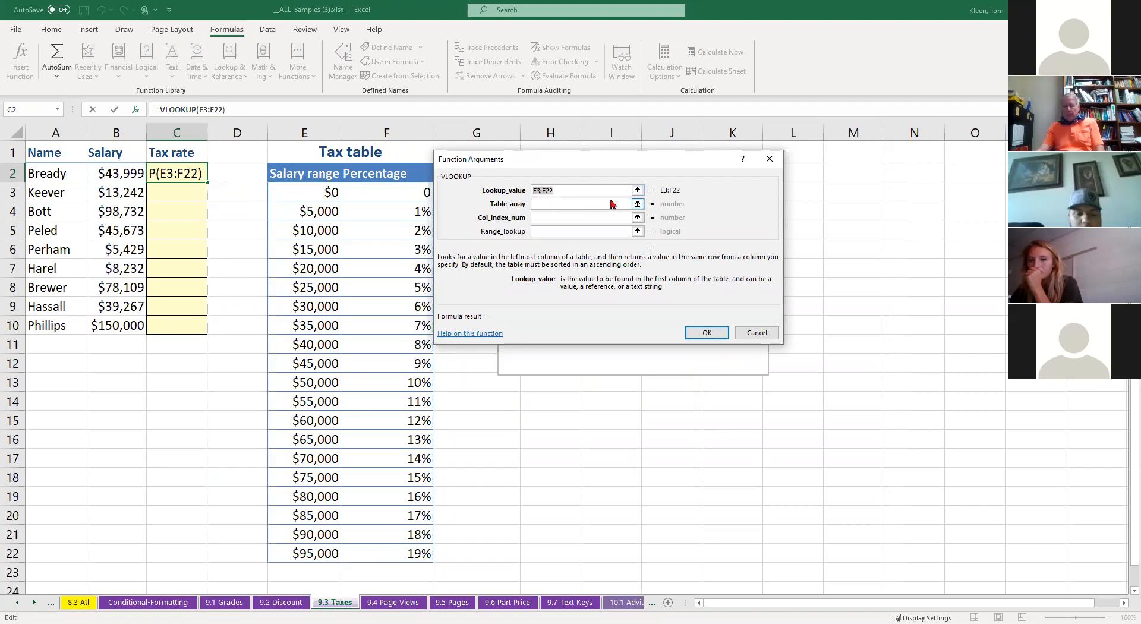
{"action": "left_click", "coordinate": [121, 174]}
Complete the C2 VLOOKUP with the absolute table array $E$3:$F$22 and column index 2
{"action": "left_click", "coordinate": [543, 205]}
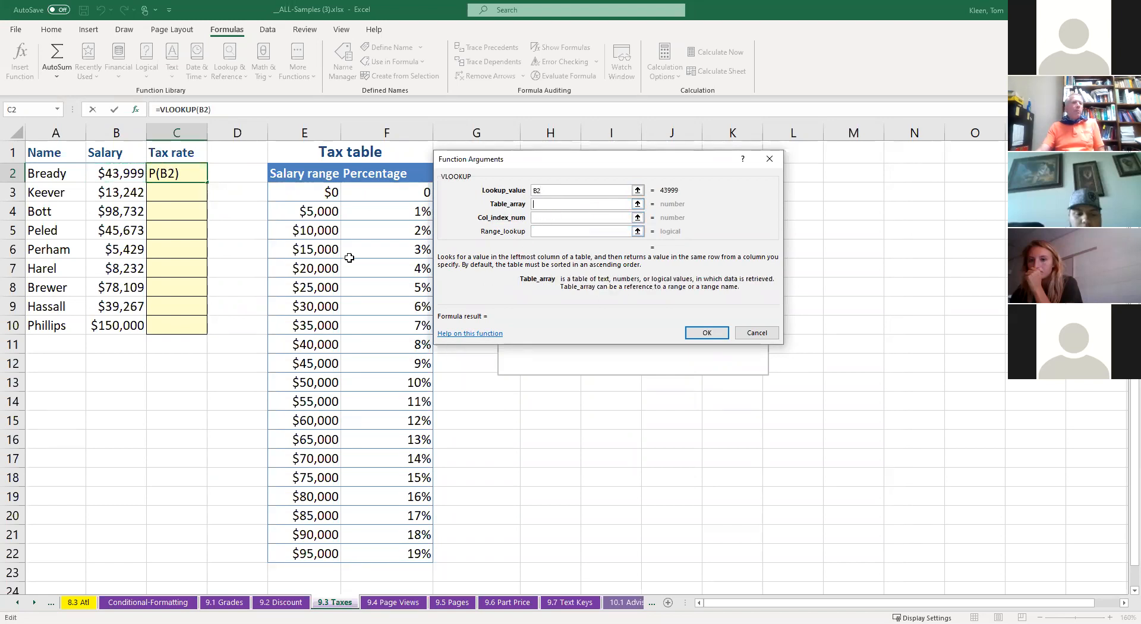
{"action": "left_click", "coordinate": [315, 196]}
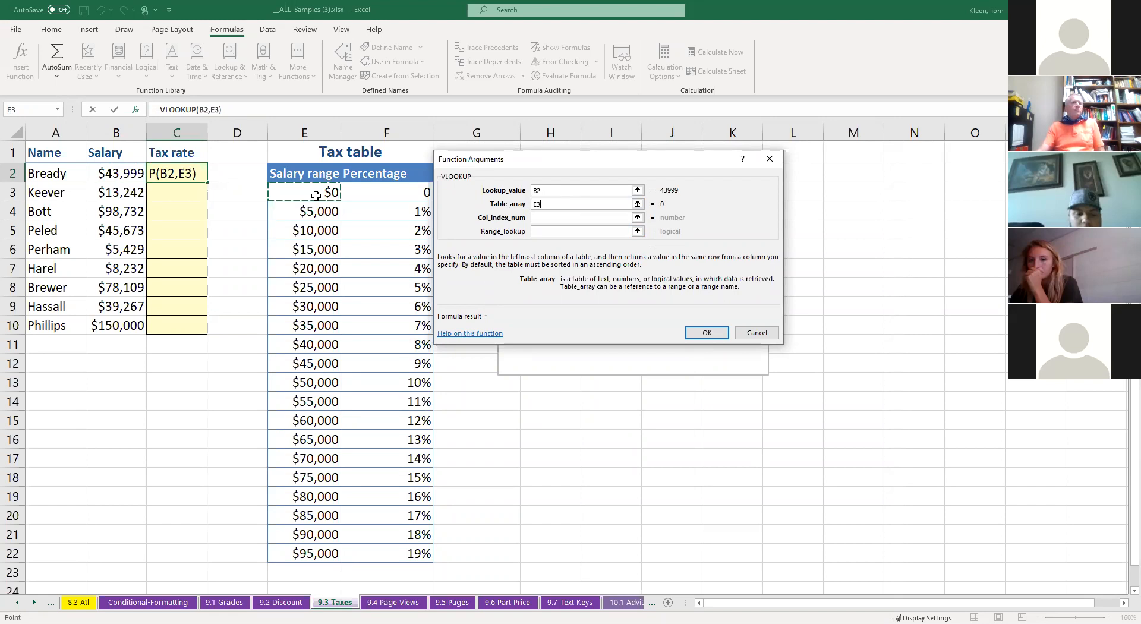
{"action": "left_click_drag", "start_coordinate": [315, 195], "coordinate": [402, 553]}
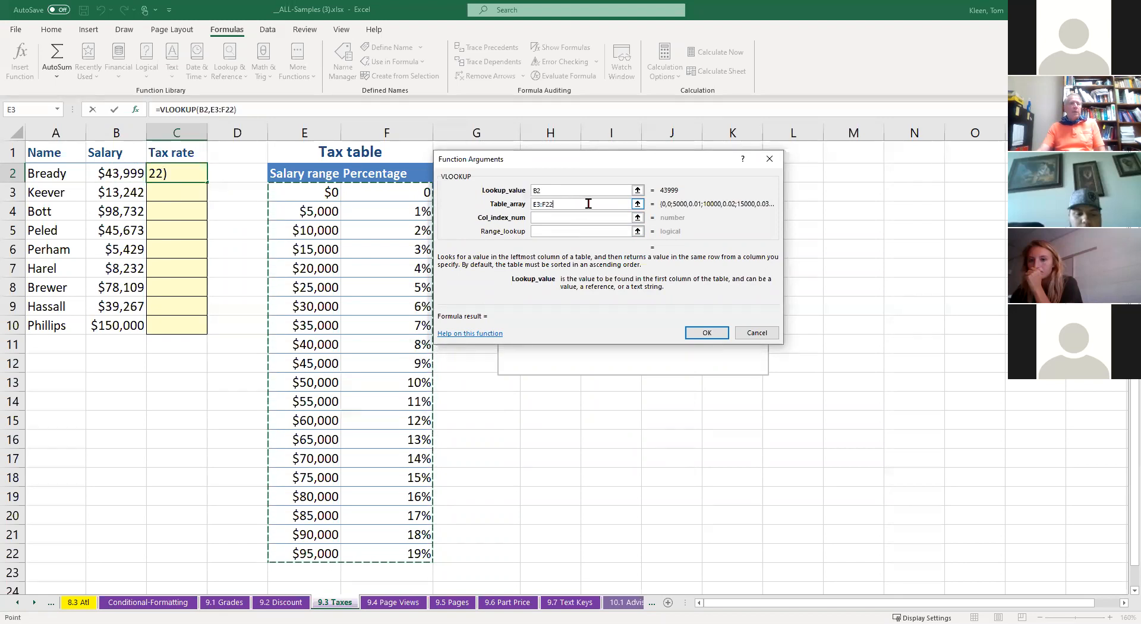
{"action": "key", "text": "F4"}
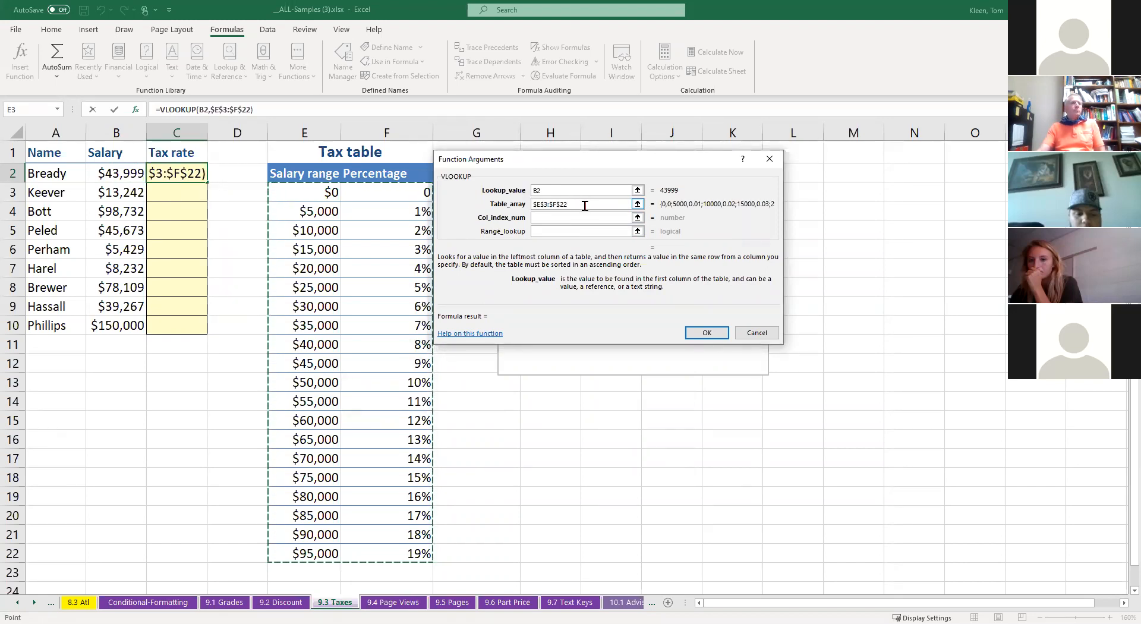
{"action": "left_click", "coordinate": [572, 217]}
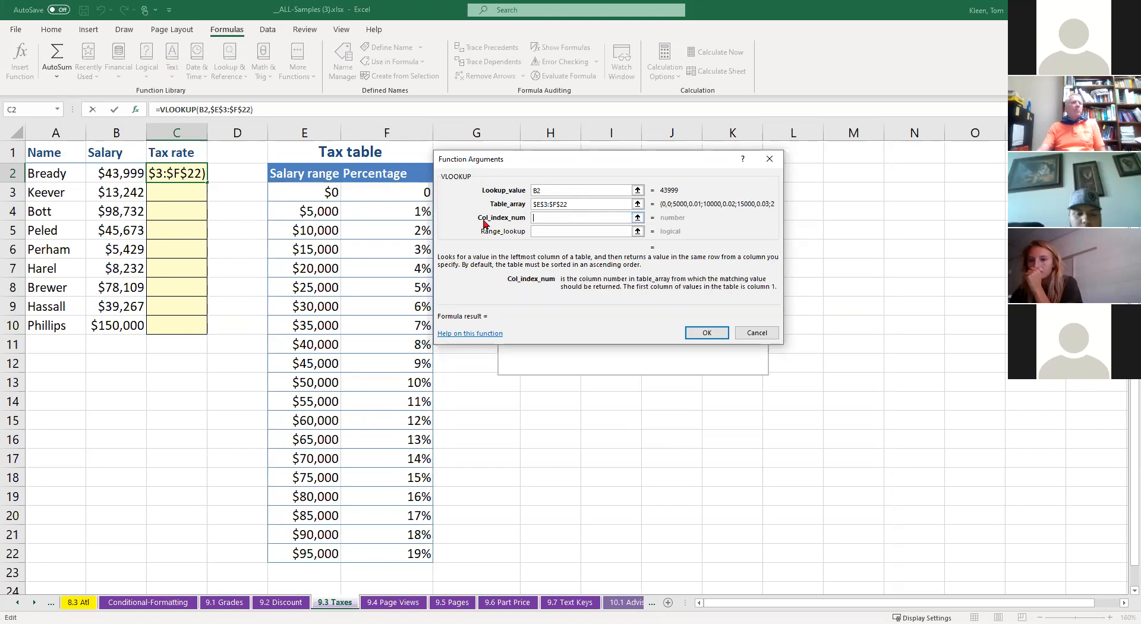
{"action": "type", "text": "2"}
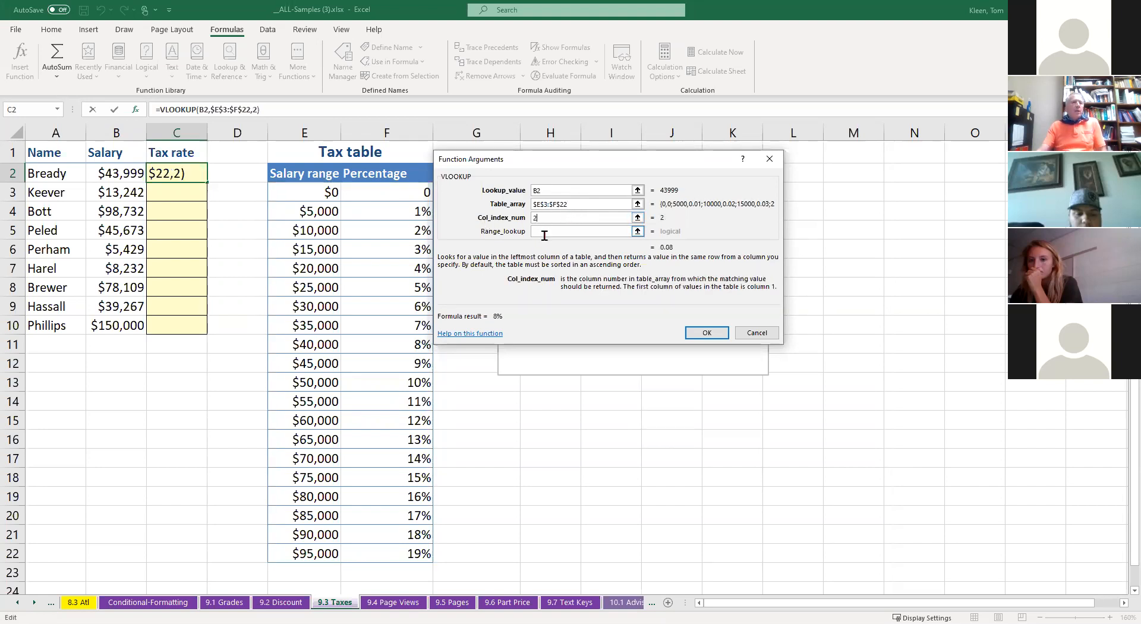
{"action": "left_click", "coordinate": [720, 334]}
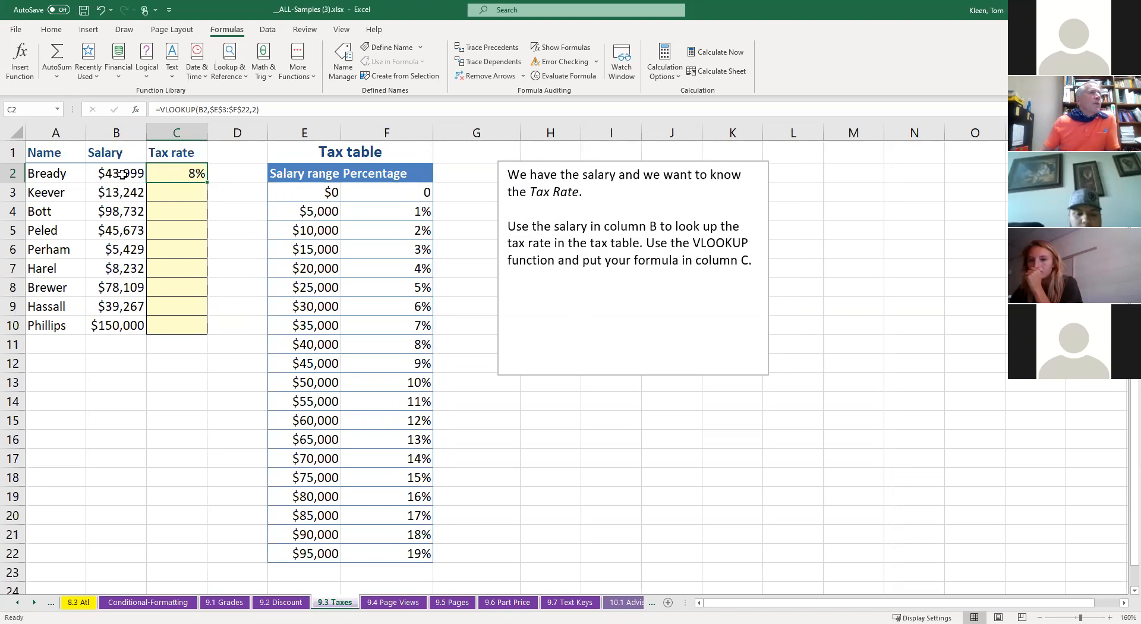
Check the tax rate in C2 against the tax table's salary brackets in E11 and E12
{"action": "left_click", "coordinate": [321, 344]}
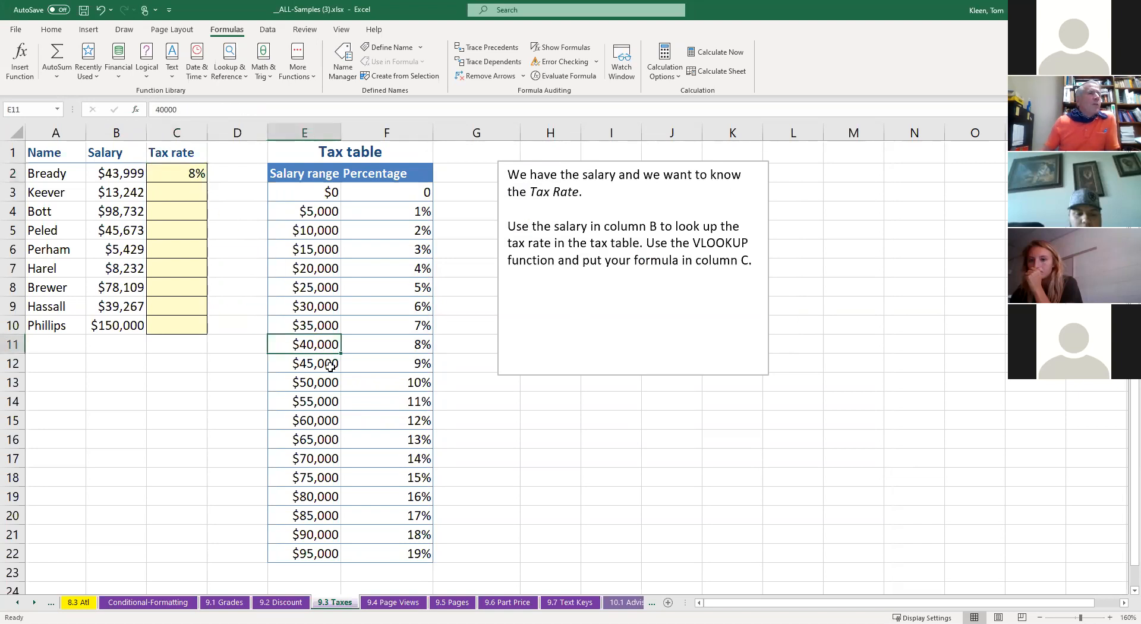
{"action": "left_click", "coordinate": [329, 364]}
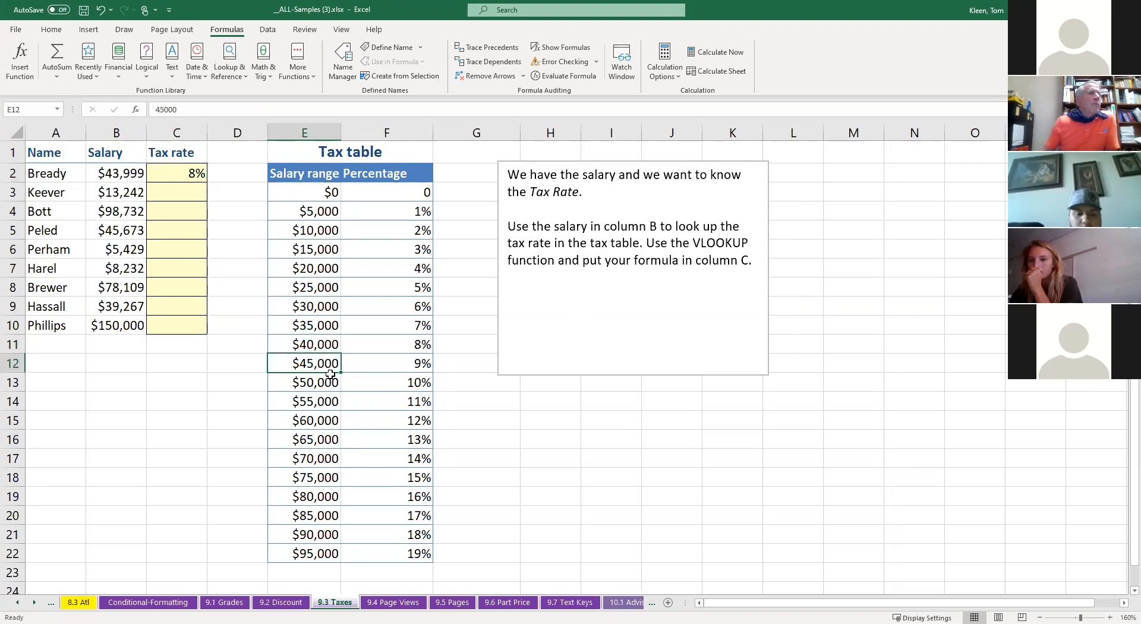
Compare C2 with the tax table's $40,000 bracket in row 11, and fill the C2 lookup formula down to C10
{"action": "left_click", "coordinate": [325, 345]}
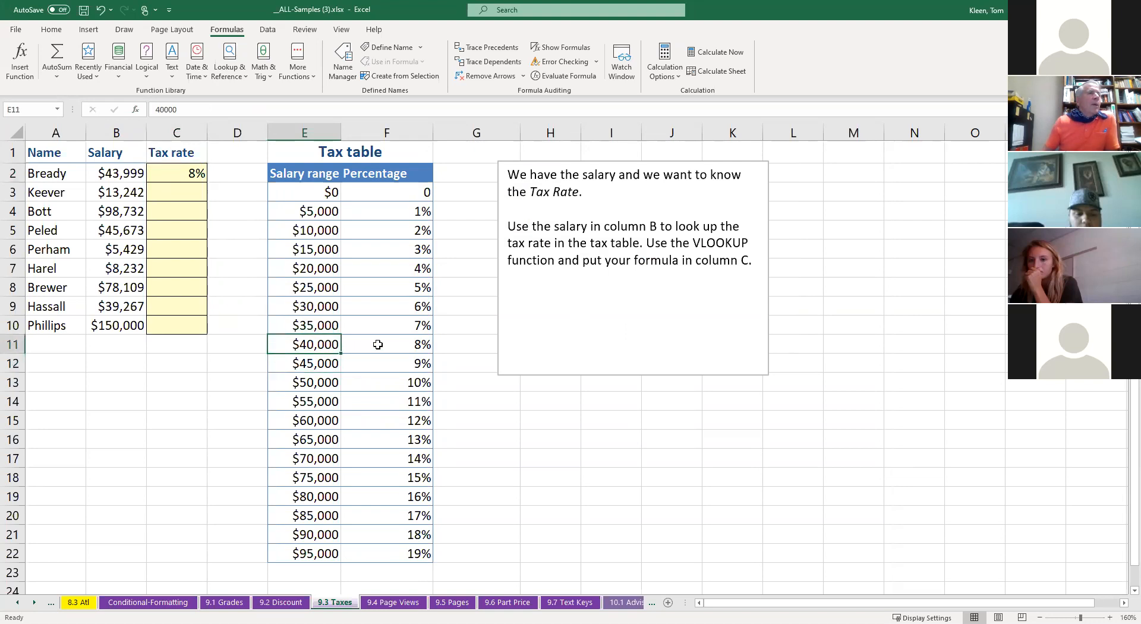
{"action": "left_click", "coordinate": [409, 345]}
{"action": "left_click", "coordinate": [195, 173]}
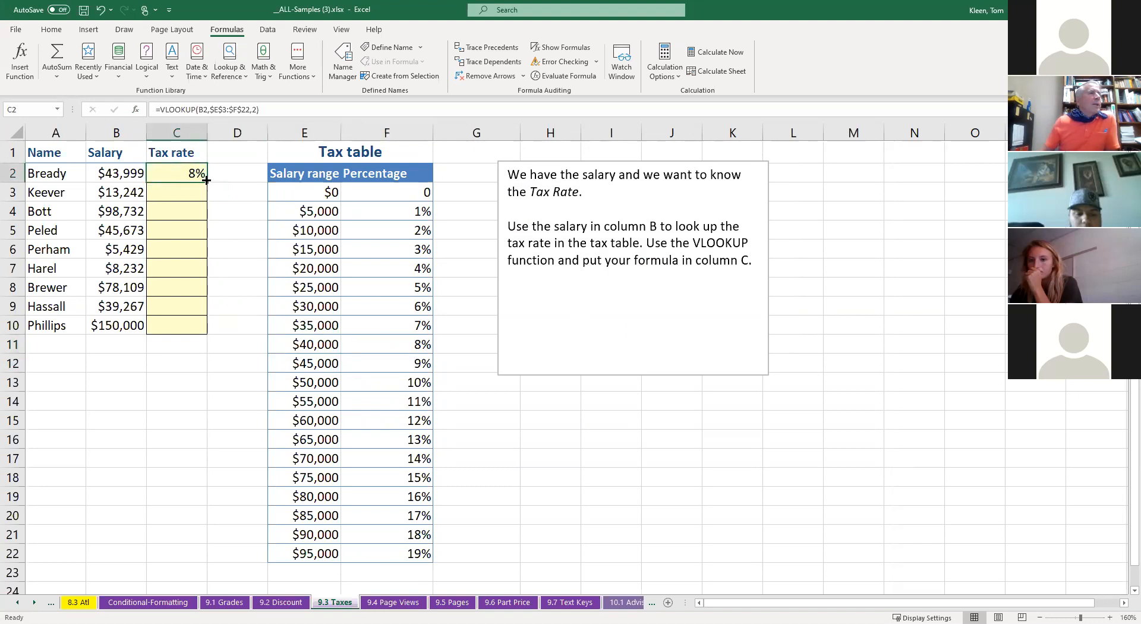
{"action": "double_click", "coordinate": [206, 180]}
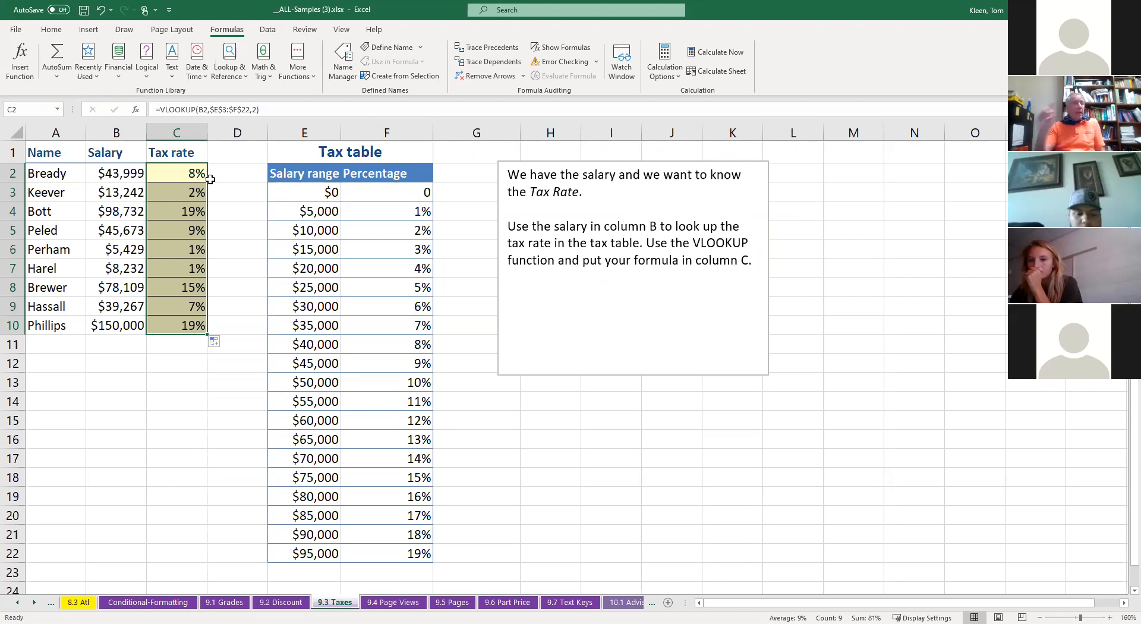
Add the heading Tax in D1 and calculate the first person's tax in D2 with =B2*C2
{"action": "left_click", "coordinate": [243, 155]}
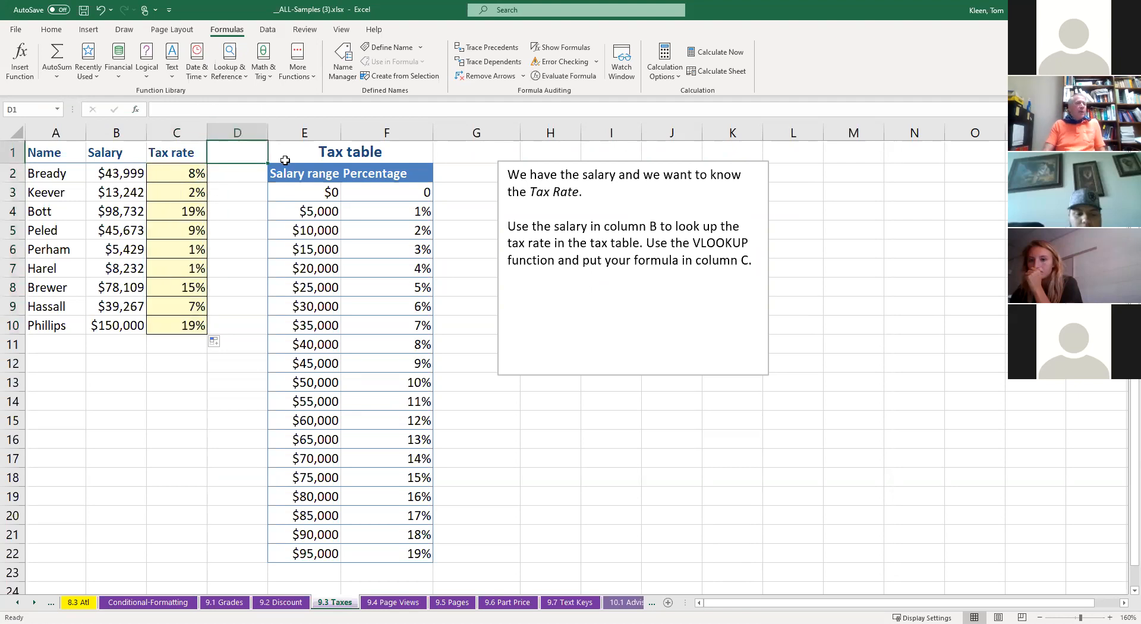
{"action": "type", "text": "Tax"}
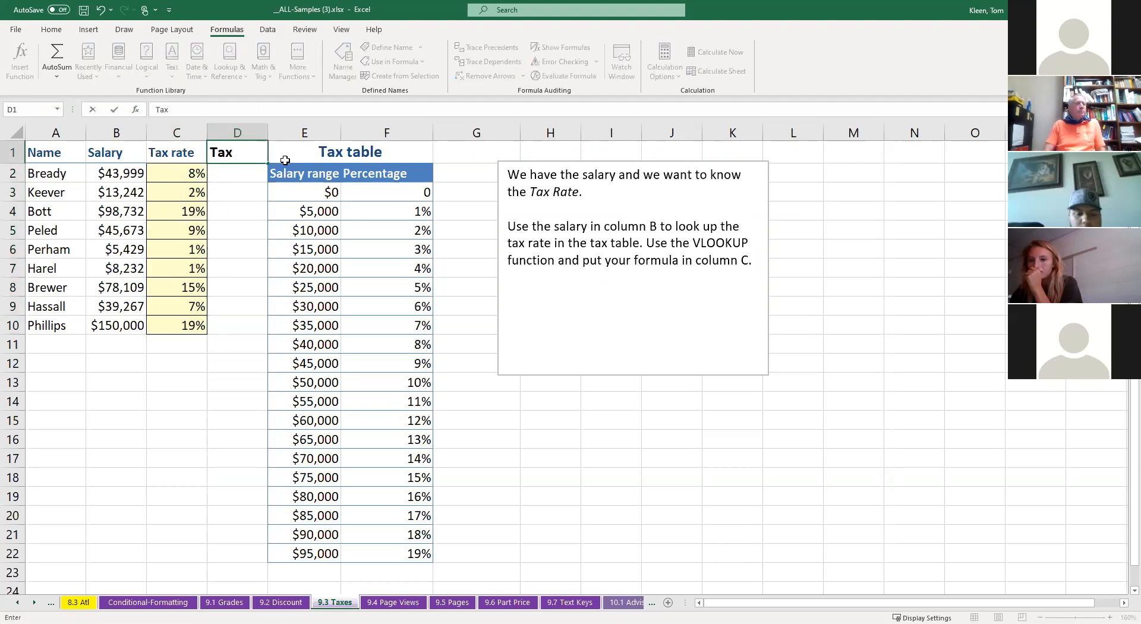
{"action": "key", "text": "Return"}
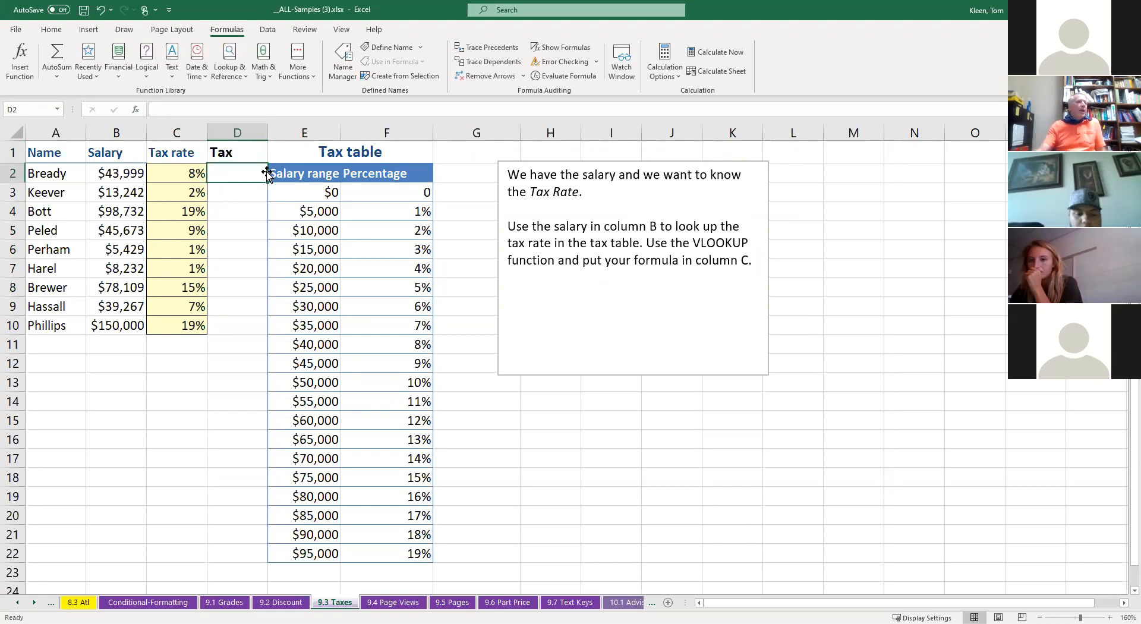
{"action": "type", "text": "="}
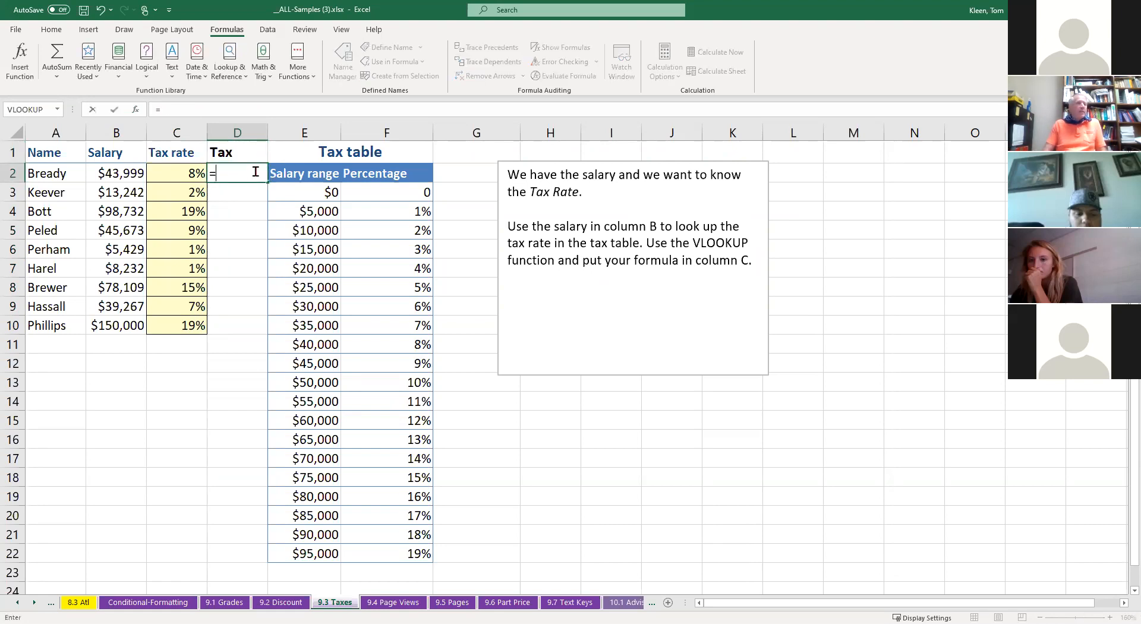
{"action": "left_click", "coordinate": [113, 173]}
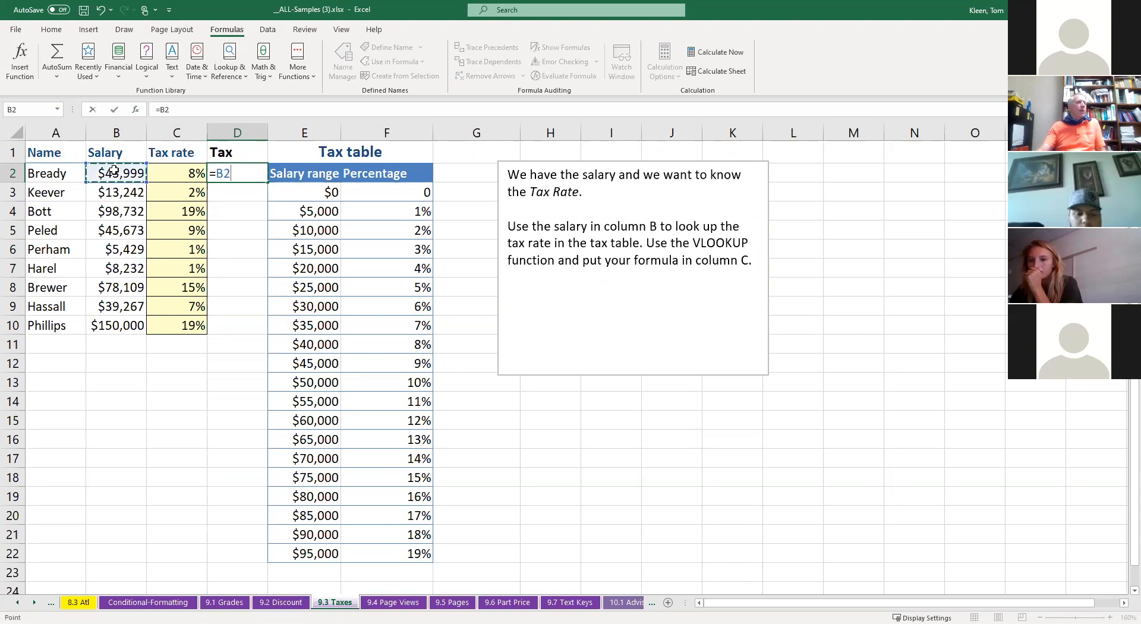
{"action": "type", "text": "*"}
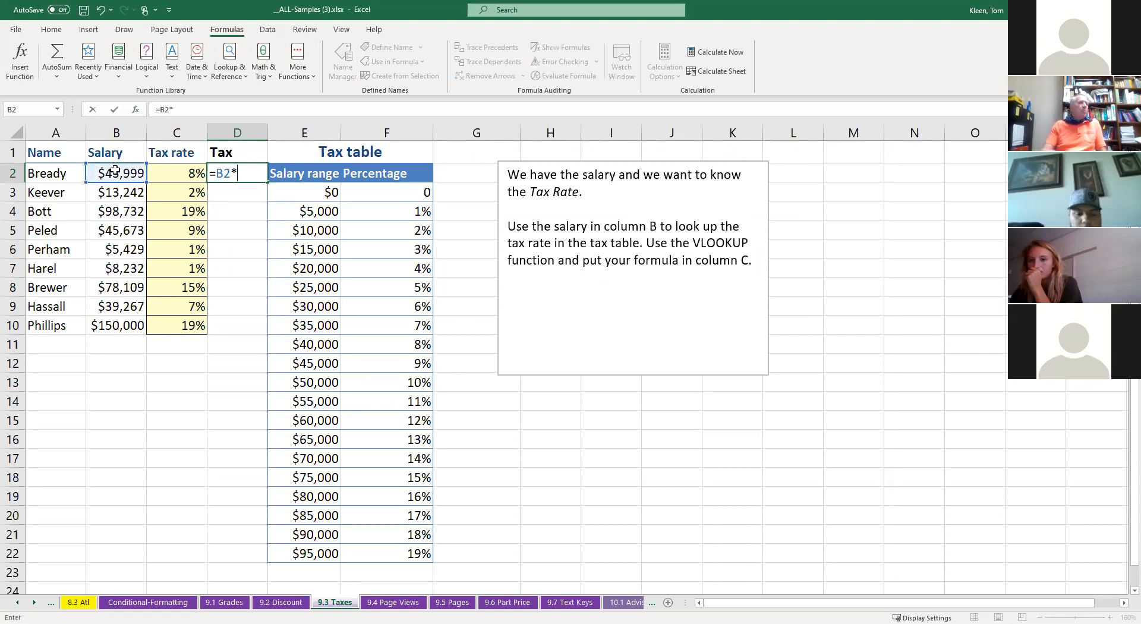
{"action": "left_click", "coordinate": [185, 172]}
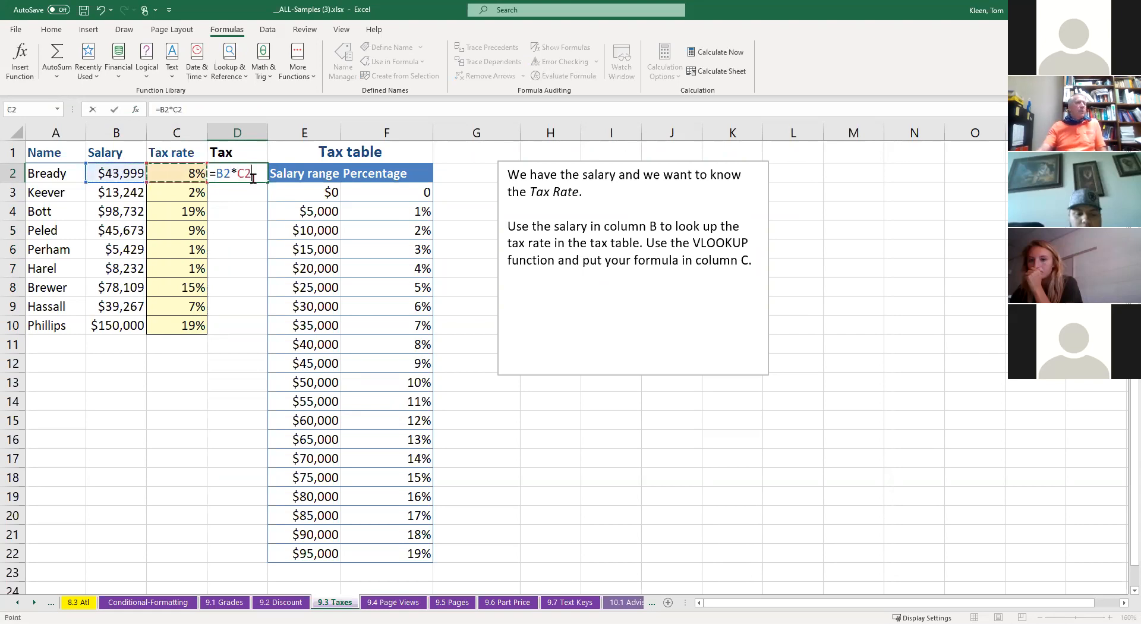
{"action": "key", "text": "Return"}
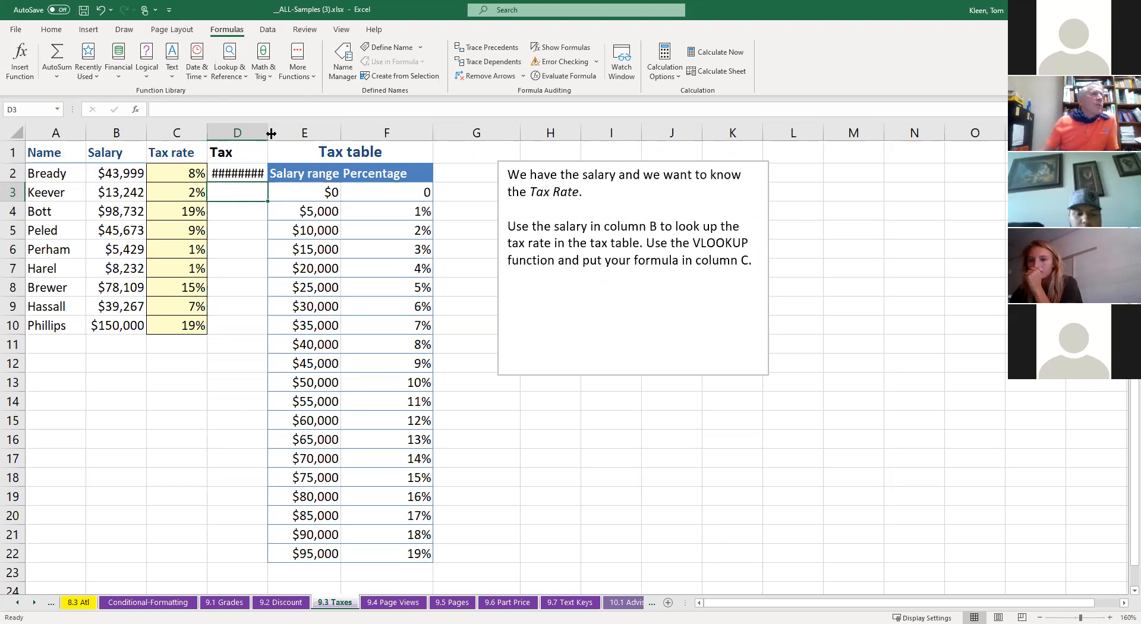
Widen column D and fill the D2 tax formula down the column, clearing the surplus copies in D11:D22
{"action": "left_click_drag", "start_coordinate": [271, 134], "coordinate": [307, 134]}
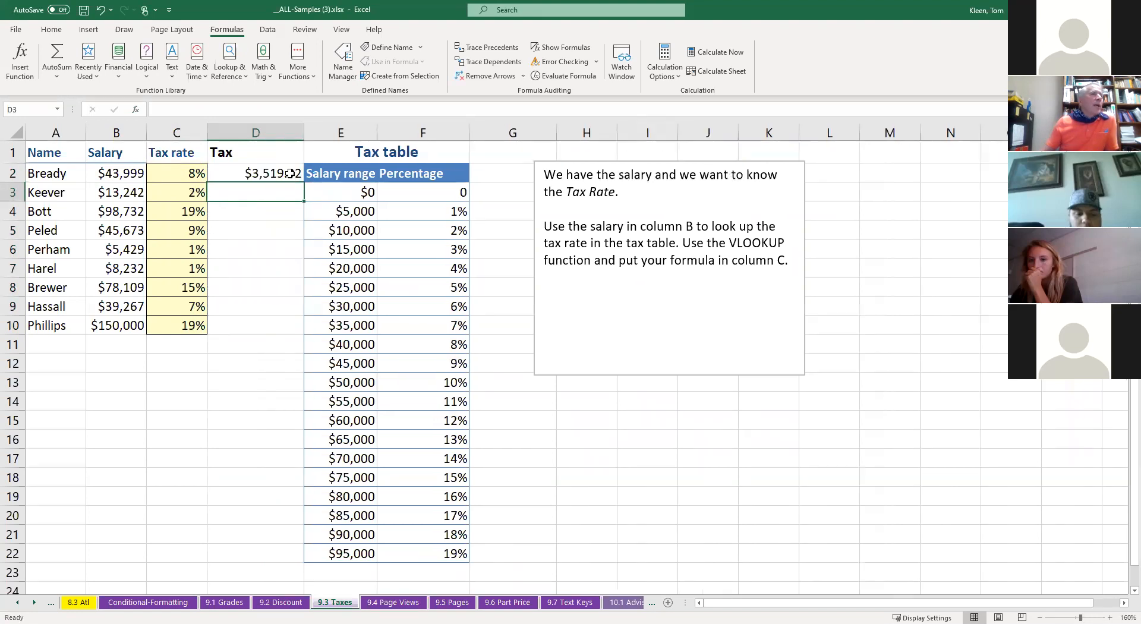
{"action": "left_click", "coordinate": [290, 173]}
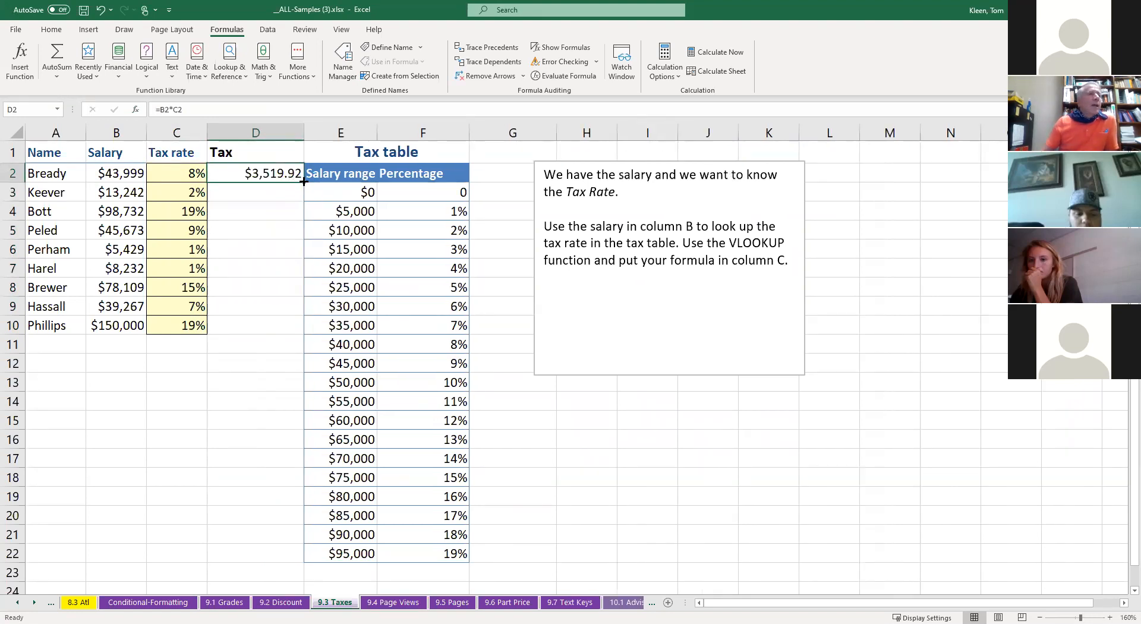
{"action": "double_click", "coordinate": [304, 182]}
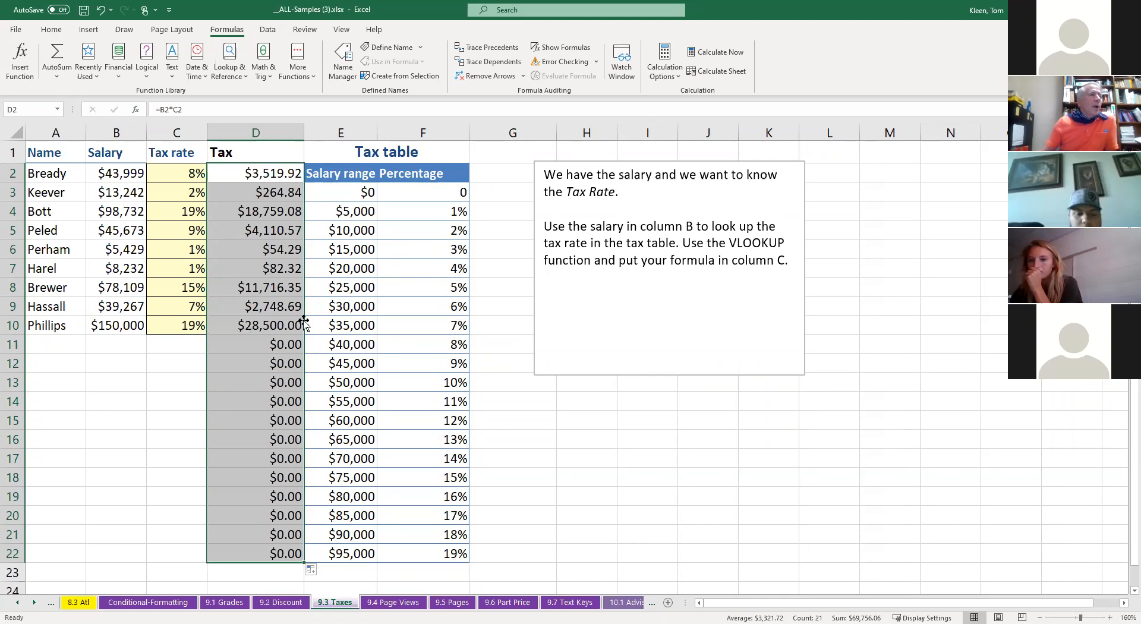
{"action": "left_click_drag", "start_coordinate": [271, 346], "coordinate": [275, 554]}
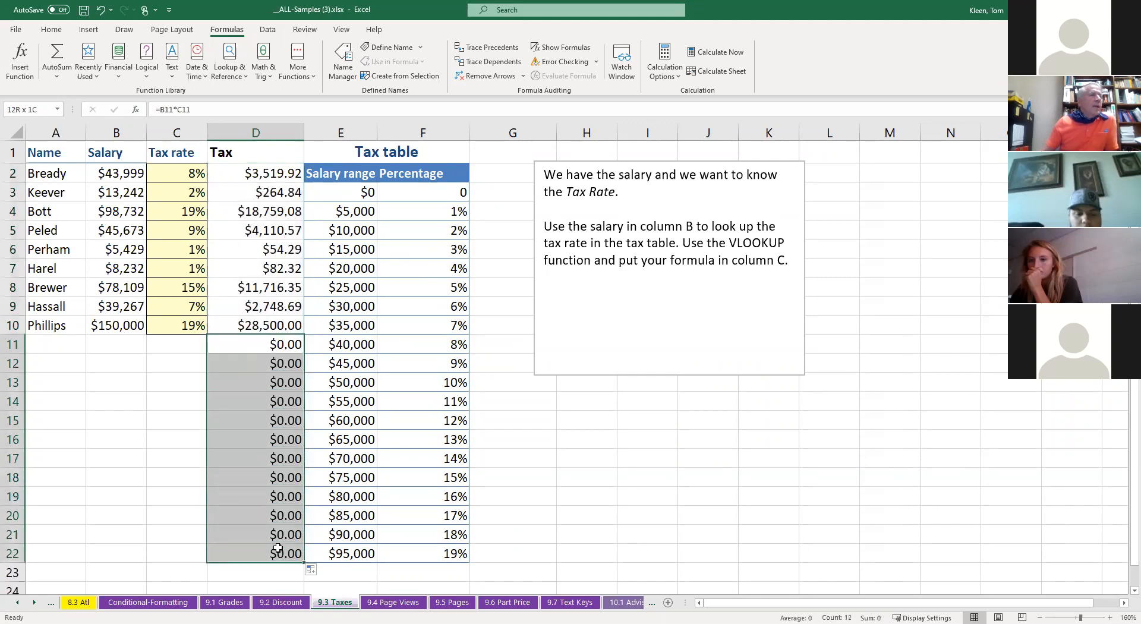
{"action": "key", "text": "Delete"}
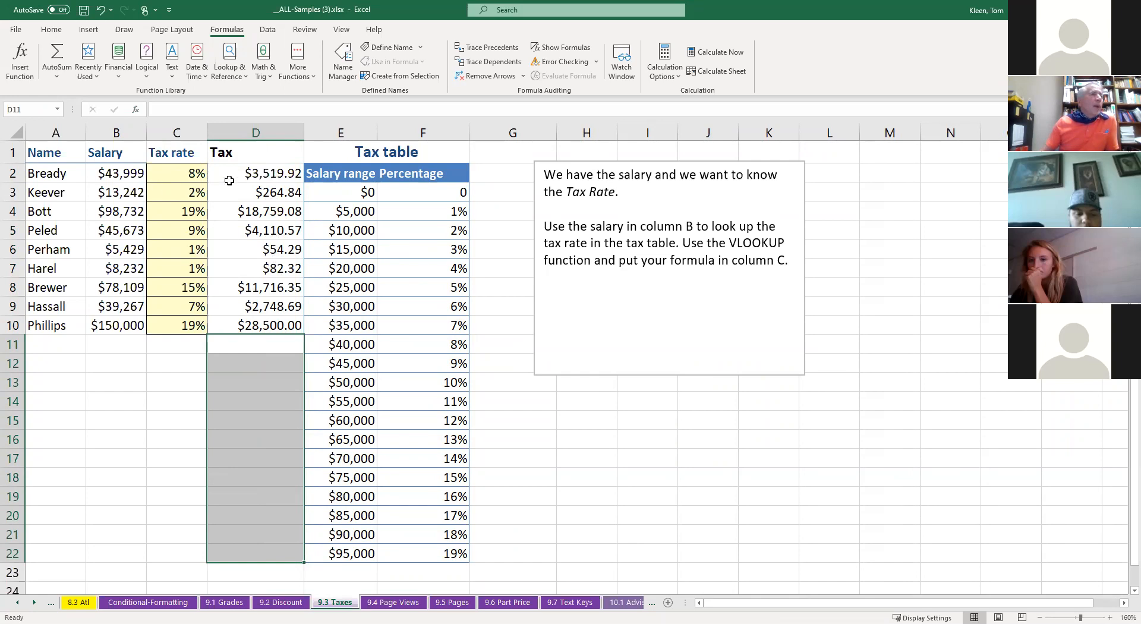
Extend the C2 VLOOKUP formula to calculate the tax directly, as =VLOOKUP(B2,$E$3:$F$22,2)*B2
{"action": "left_click", "coordinate": [189, 173]}
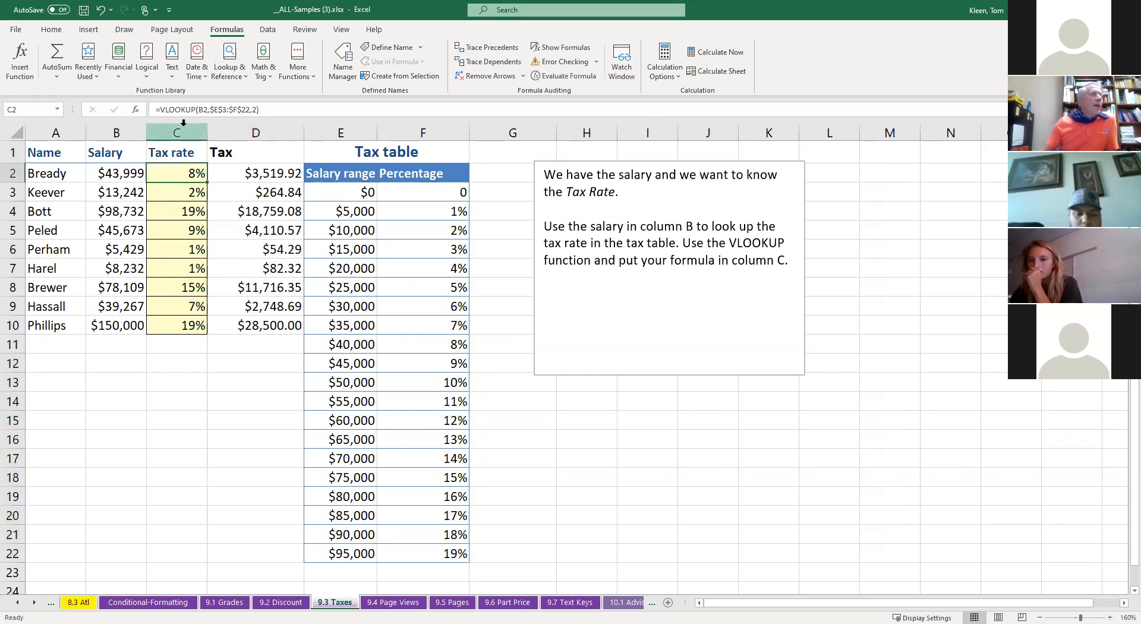
{"action": "double_click", "coordinate": [186, 173]}
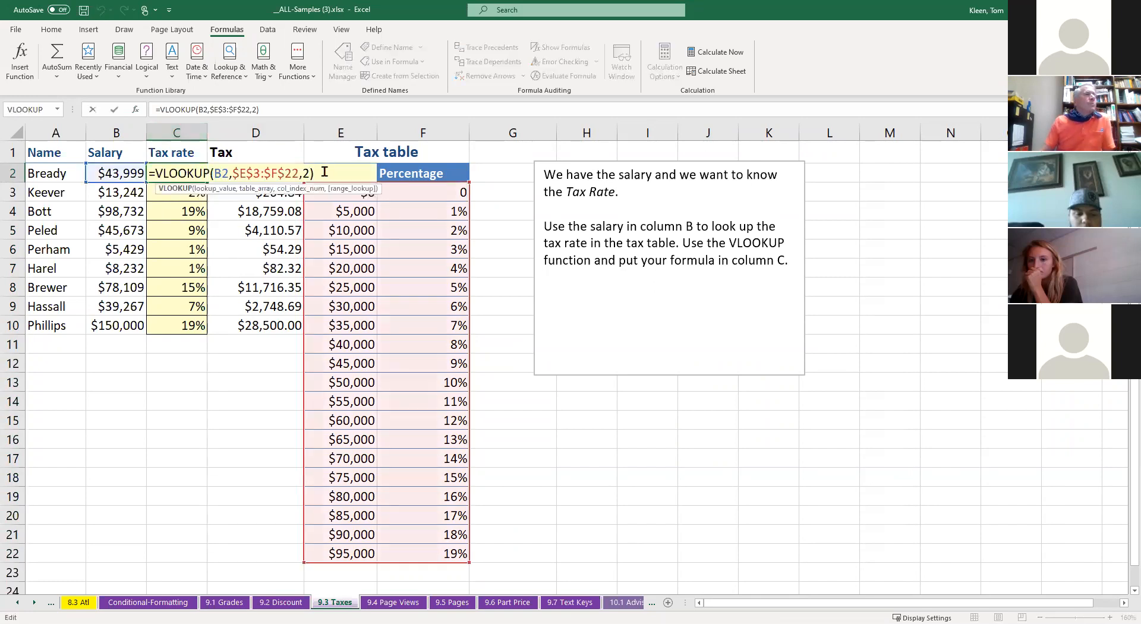
{"action": "left_click", "coordinate": [179, 172]}
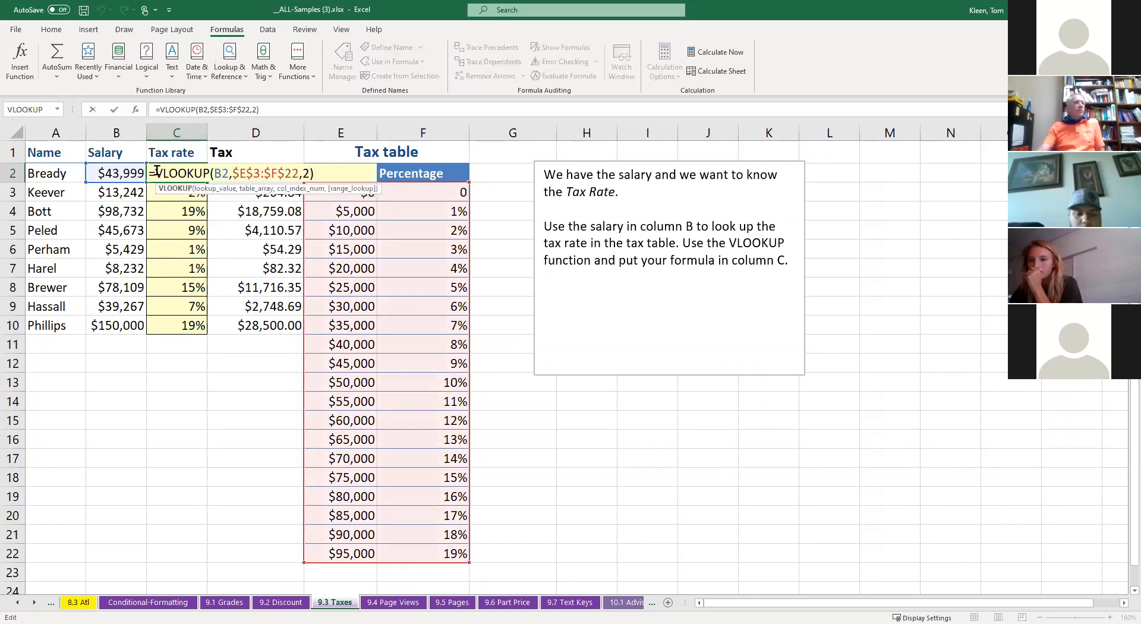
{"action": "left_click", "coordinate": [324, 173]}
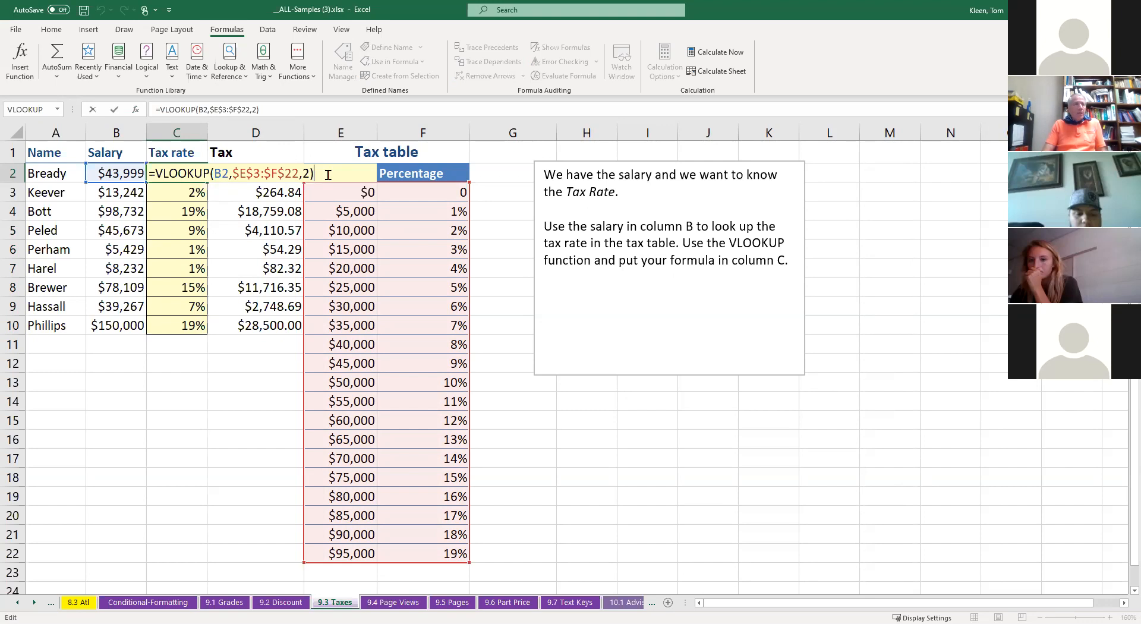
{"action": "type", "text": "*b2"}
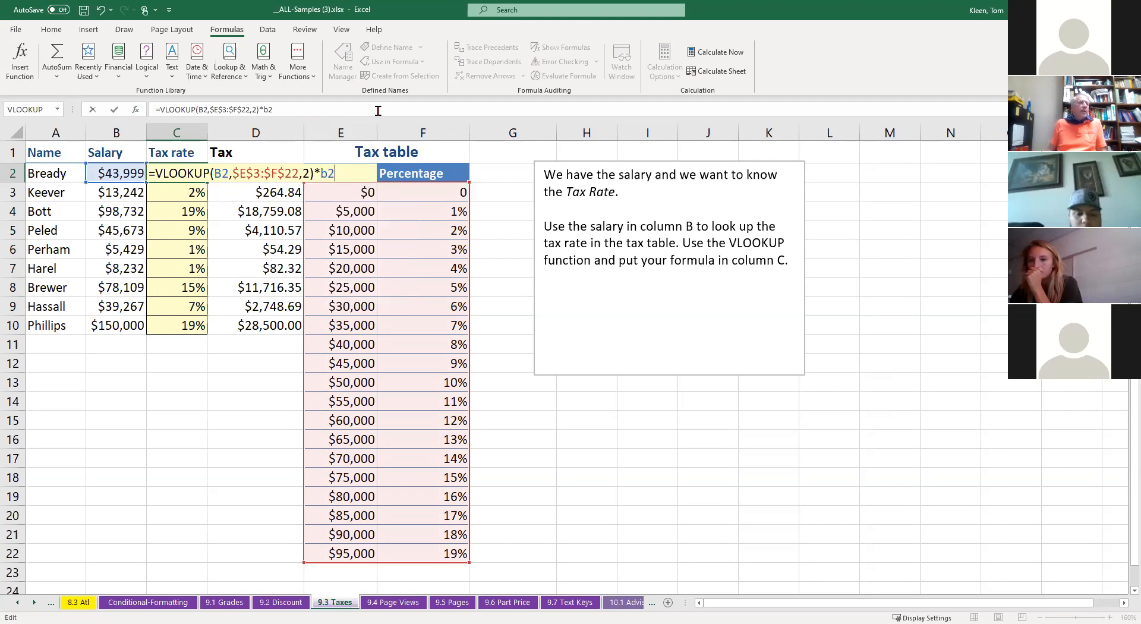
{"action": "key", "text": "Return"}
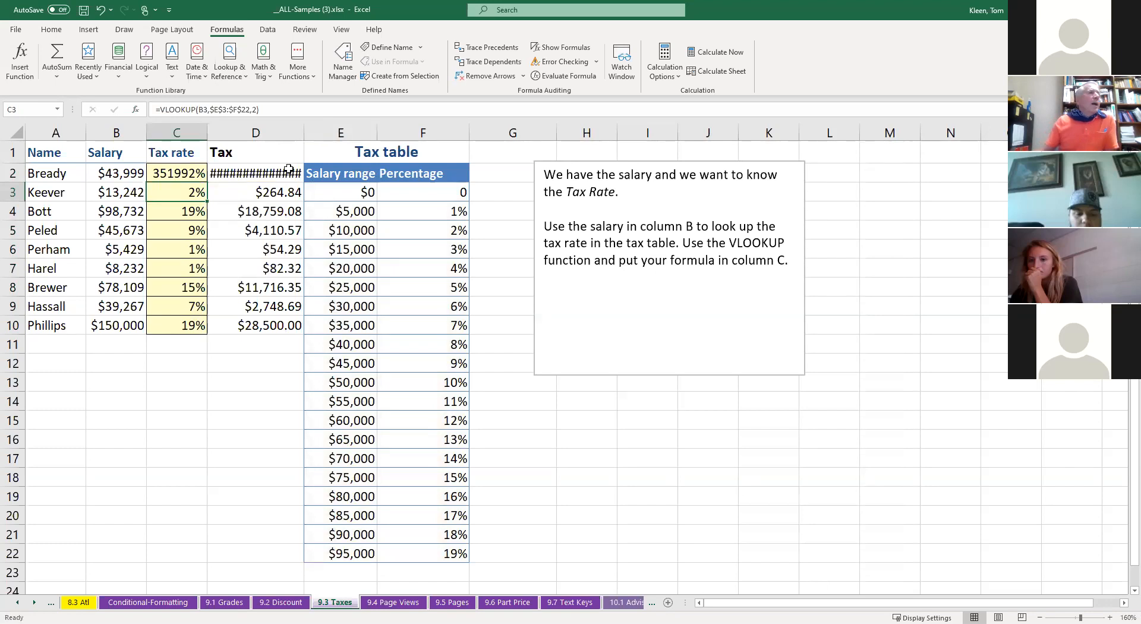
Apply the Accounting number format with a dollar sign to C2
{"action": "left_click", "coordinate": [187, 173]}
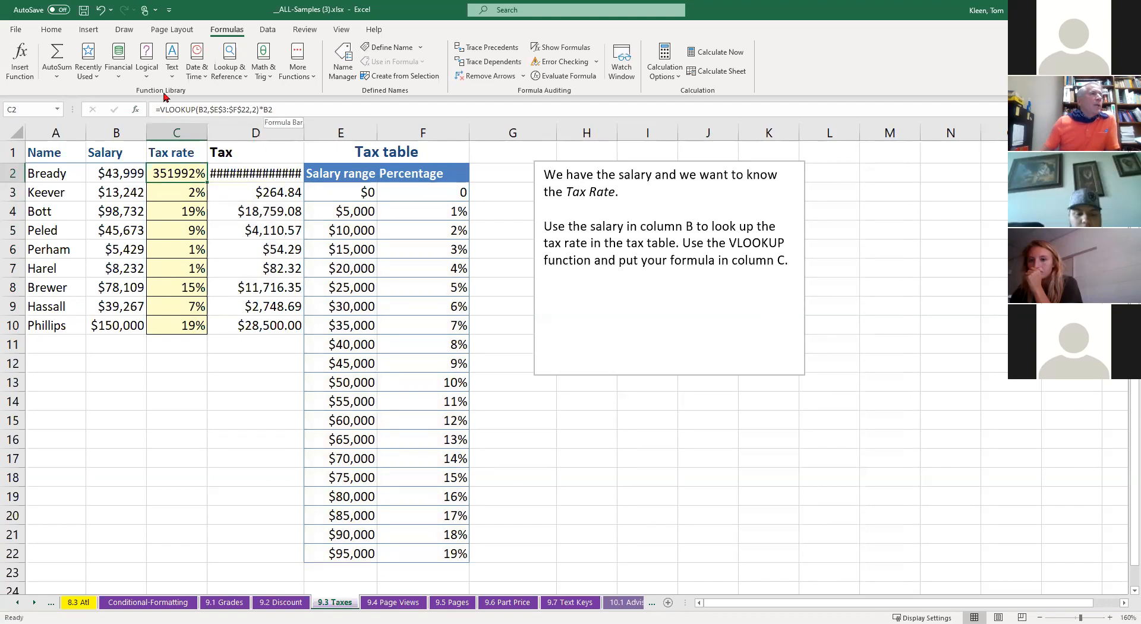
{"action": "left_click", "coordinate": [51, 29]}
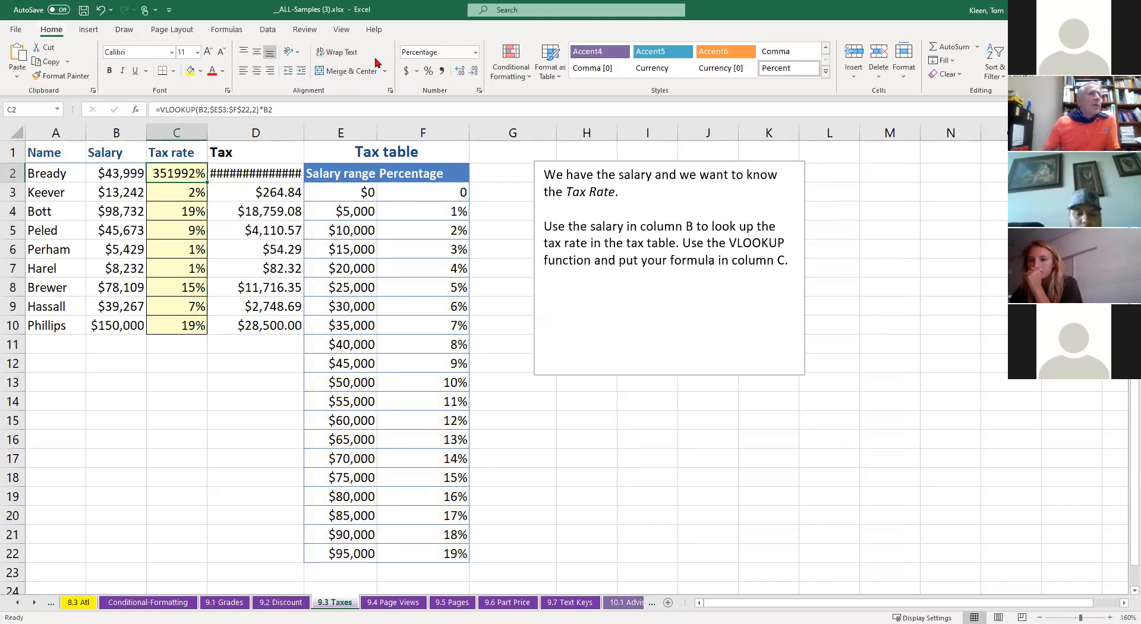
{"action": "left_click", "coordinate": [407, 70]}
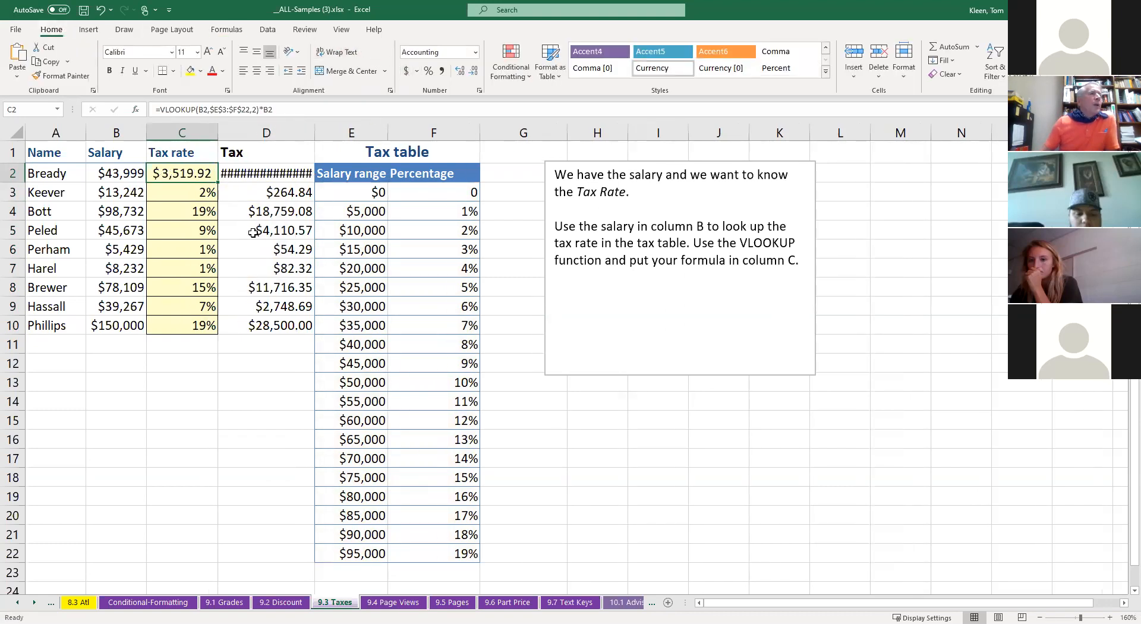
Fill the combined C2 tax formula down to C10 and widen column C to fit the amounts
{"action": "mouse_move", "coordinate": [271, 173]}
{"action": "double_click", "coordinate": [217, 180]}
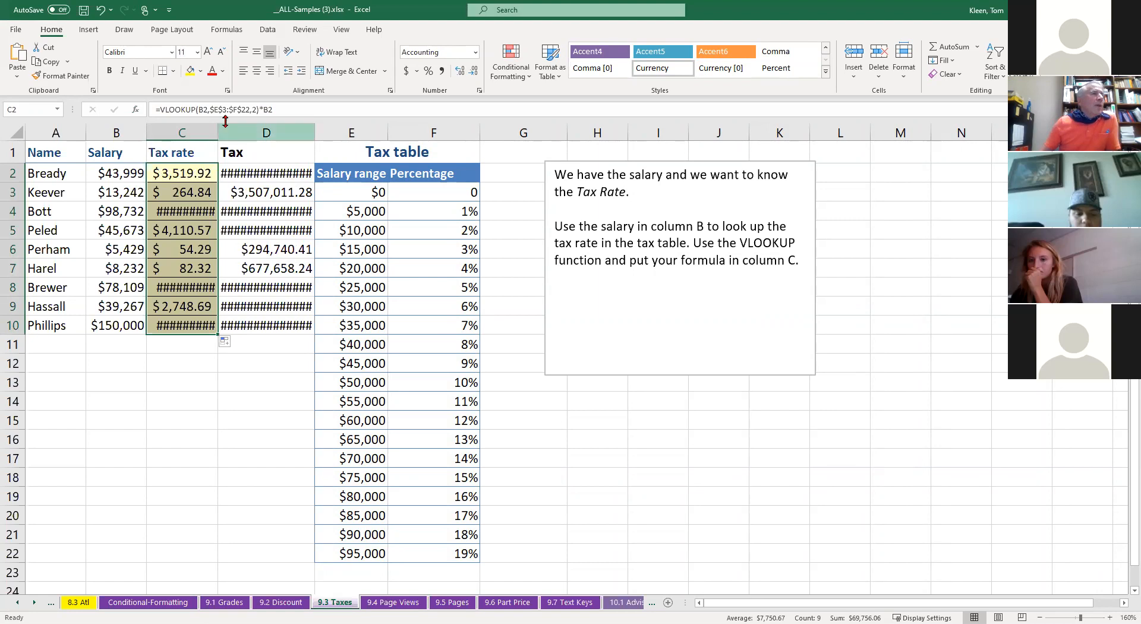
{"action": "left_click_drag", "start_coordinate": [218, 133], "coordinate": [234, 134]}
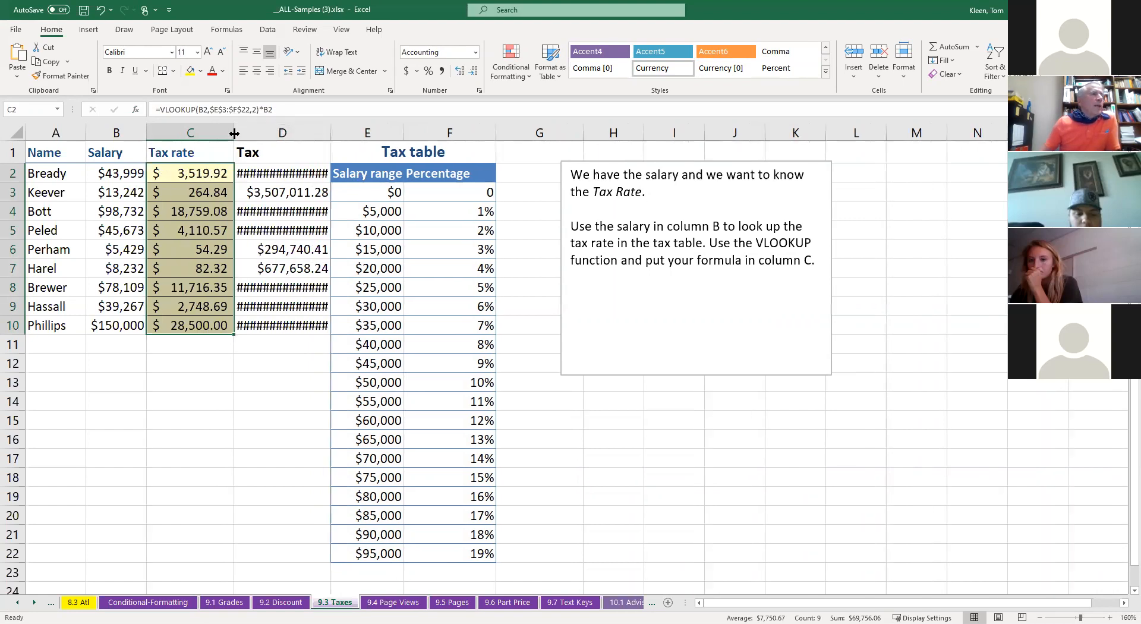
Clear the redundant tax formulas from D2:D10
{"action": "left_click", "coordinate": [273, 169]}
{"action": "left_click_drag", "start_coordinate": [272, 173], "coordinate": [268, 319]}
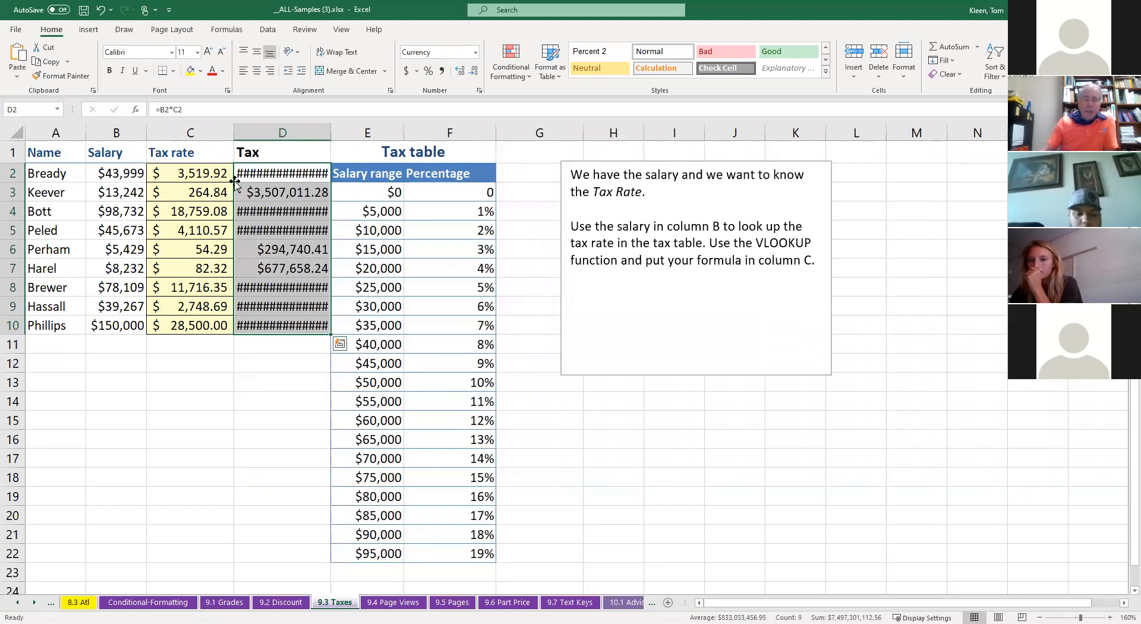
{"action": "key", "text": "Delete"}
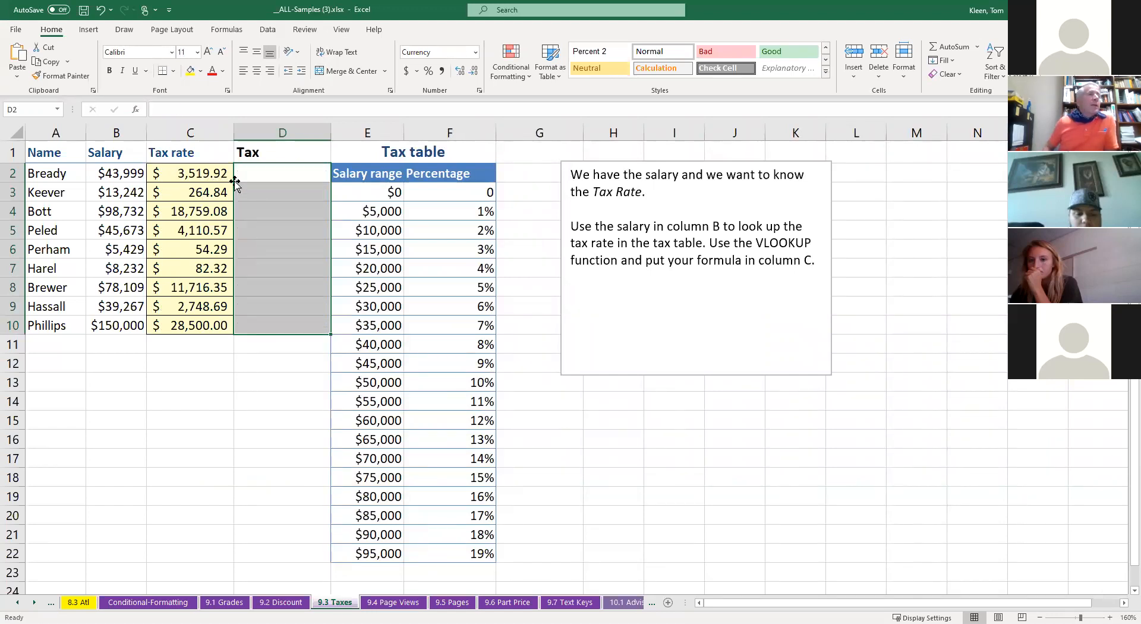
Change the C1 heading to Tax and clear the duplicate heading in D1
{"action": "left_click", "coordinate": [201, 153]}
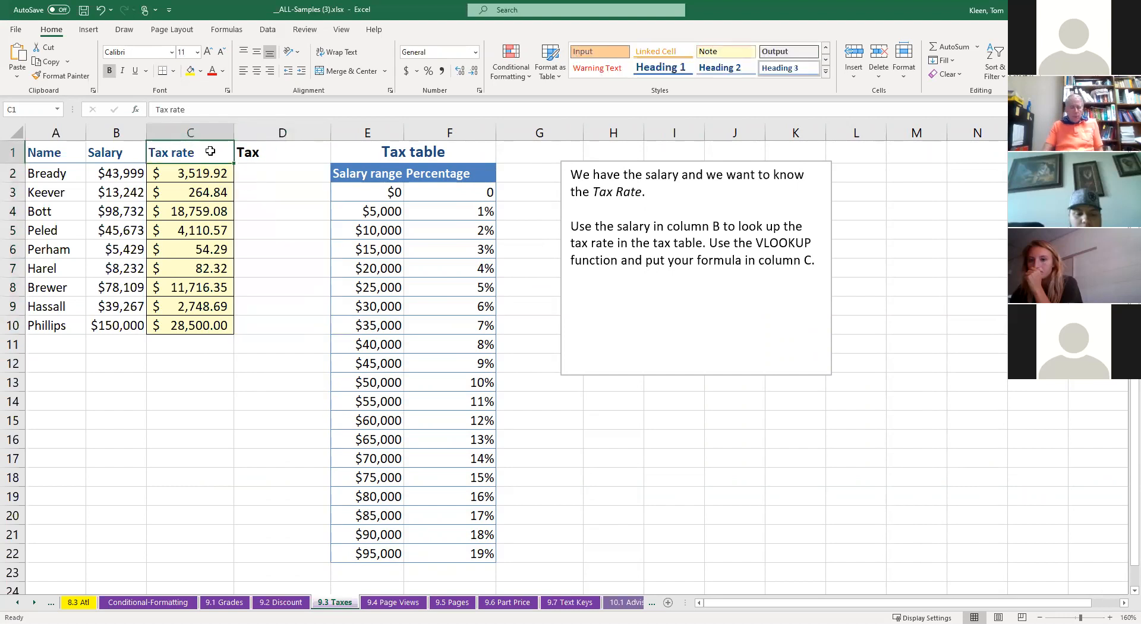
{"action": "type", "text": "Ta"}
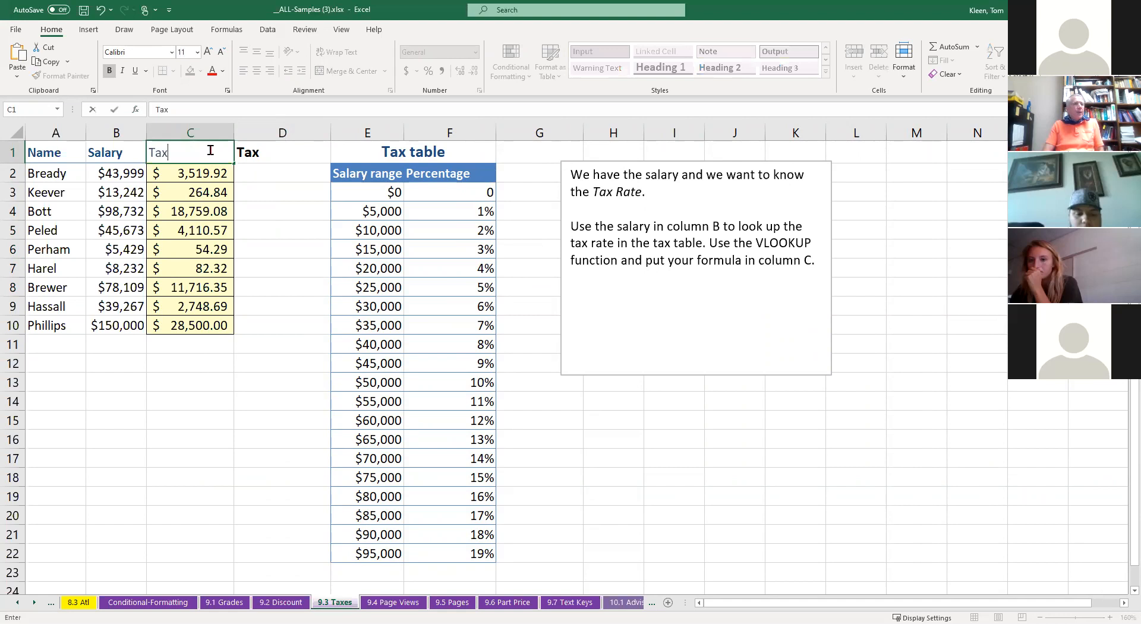
{"action": "type", "text": "x"}
{"action": "key", "text": "Return"}
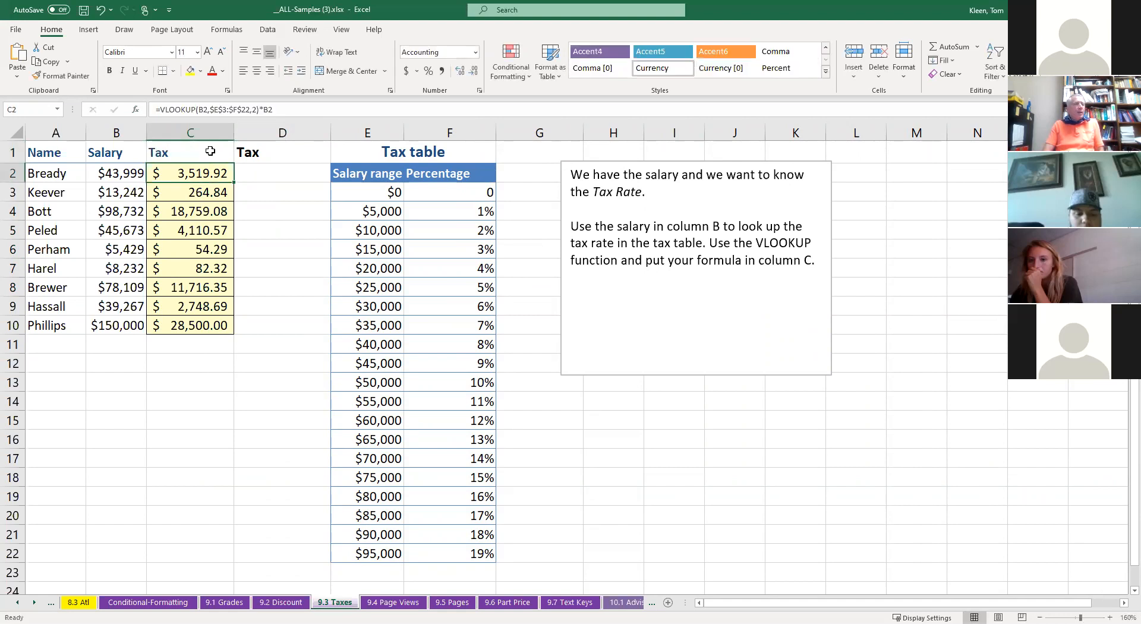
{"action": "left_click", "coordinate": [259, 152]}
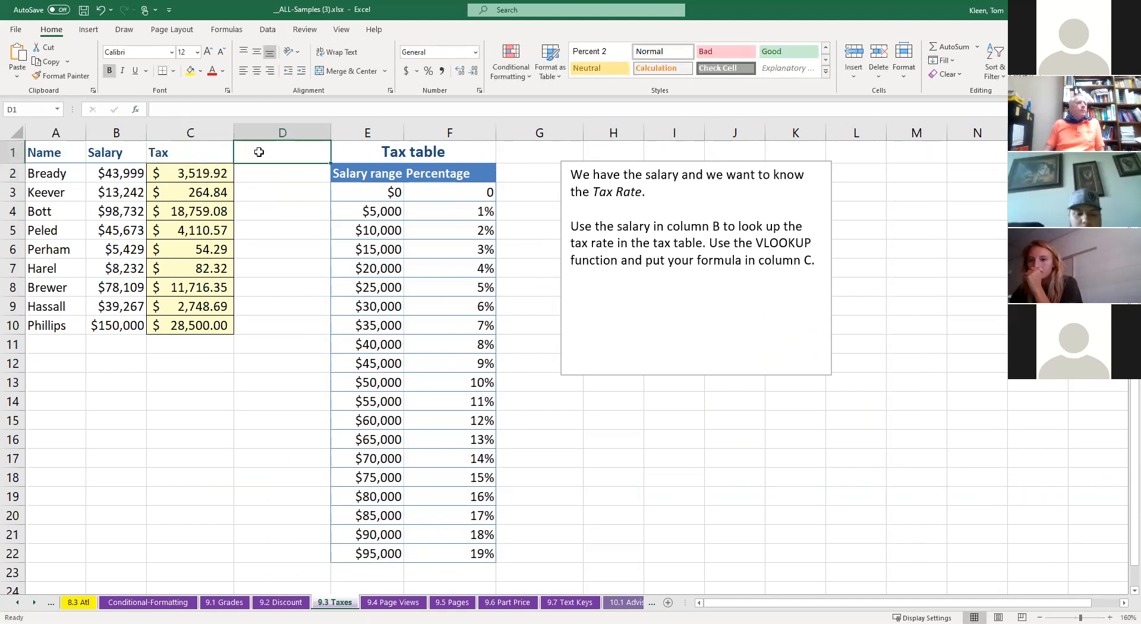
Review the combined VLOOKUP formula and its referenced ranges in C2
{"action": "double_click", "coordinate": [205, 171]}
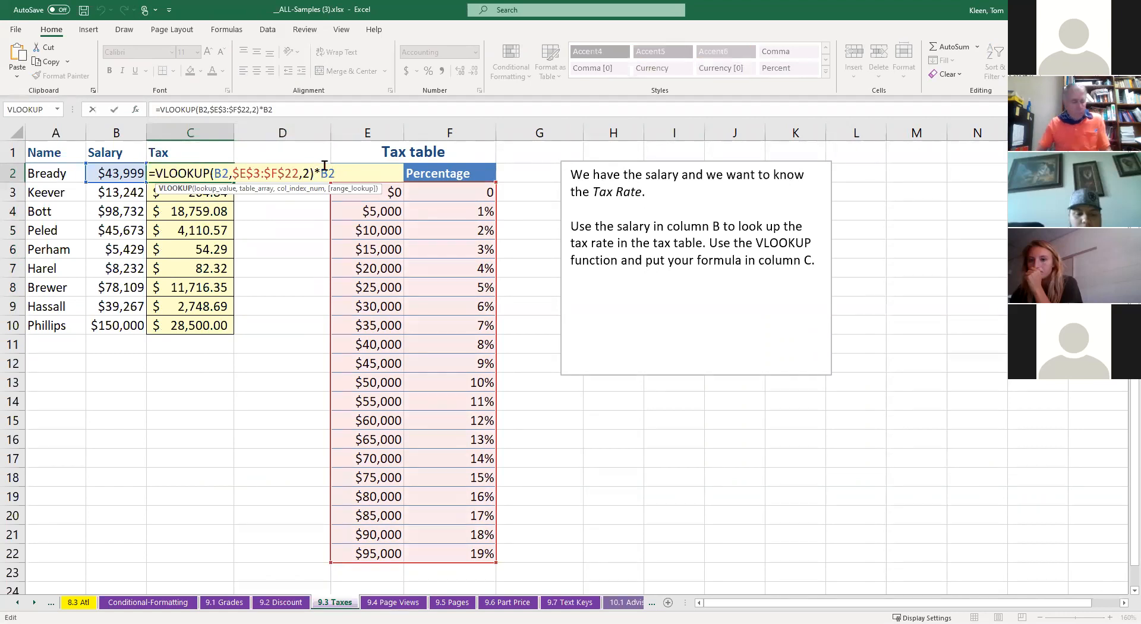
{"action": "key", "text": "ctrl+Return"}
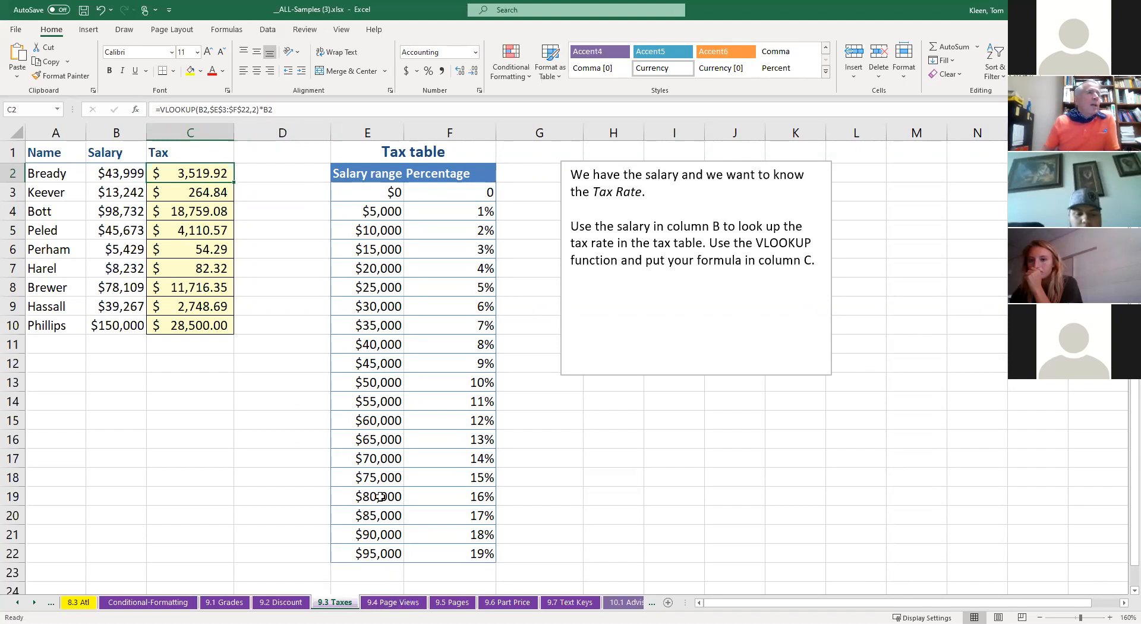
Examine the Page ID, Page Views and Hit Percentage columns on the 9.4 Page Views sheet
{"action": "left_click", "coordinate": [393, 602]}
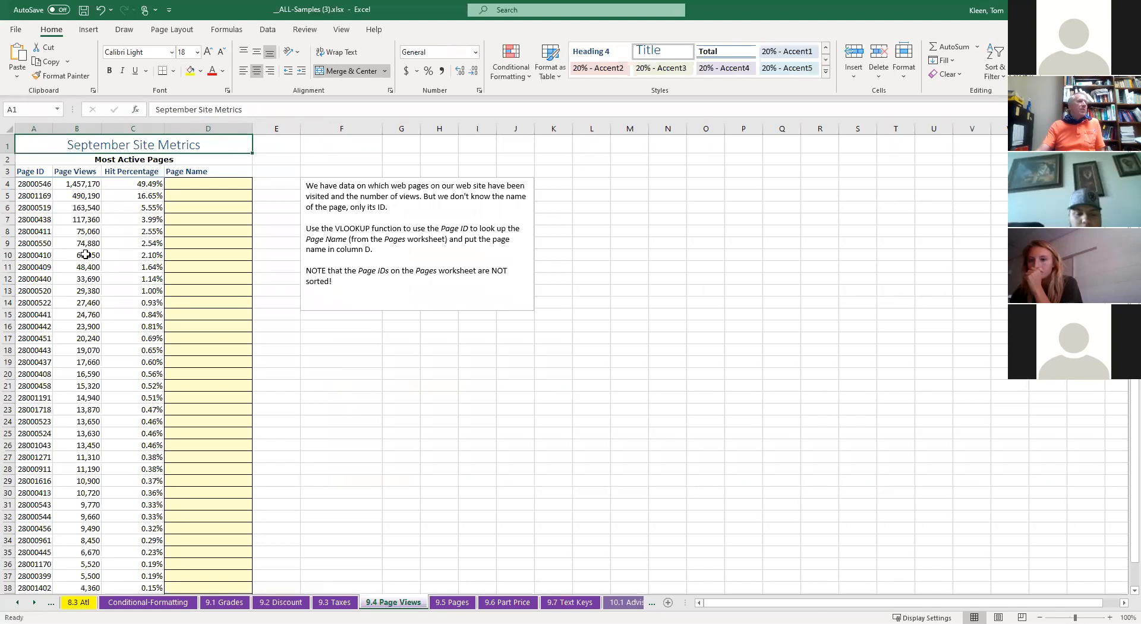
{"action": "left_click", "coordinate": [34, 129]}
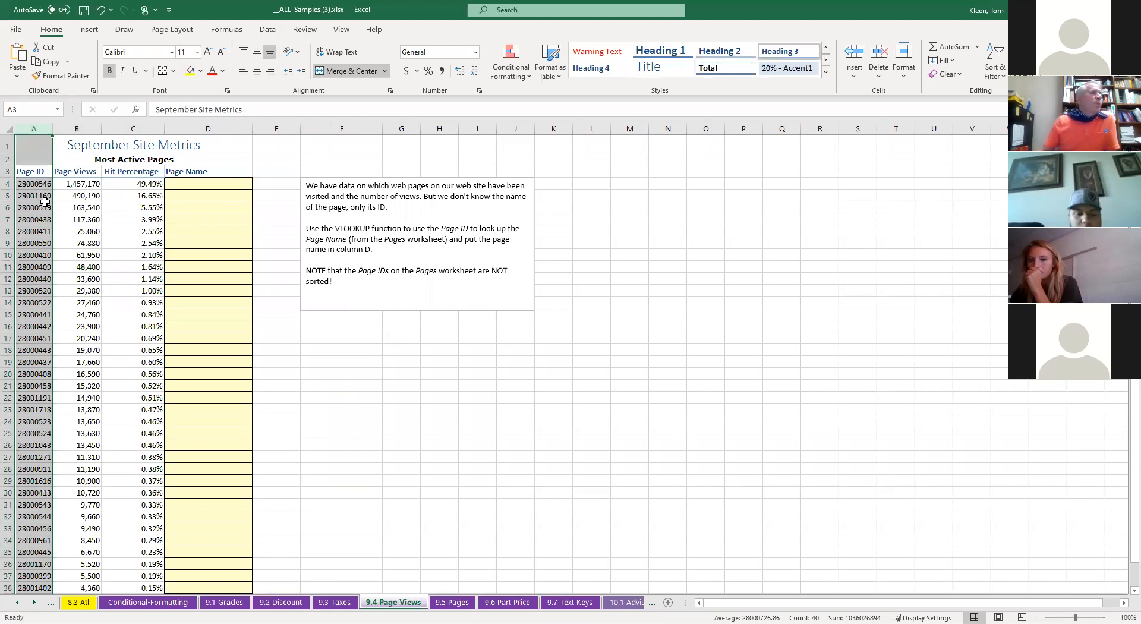
{"action": "left_click", "coordinate": [86, 184]}
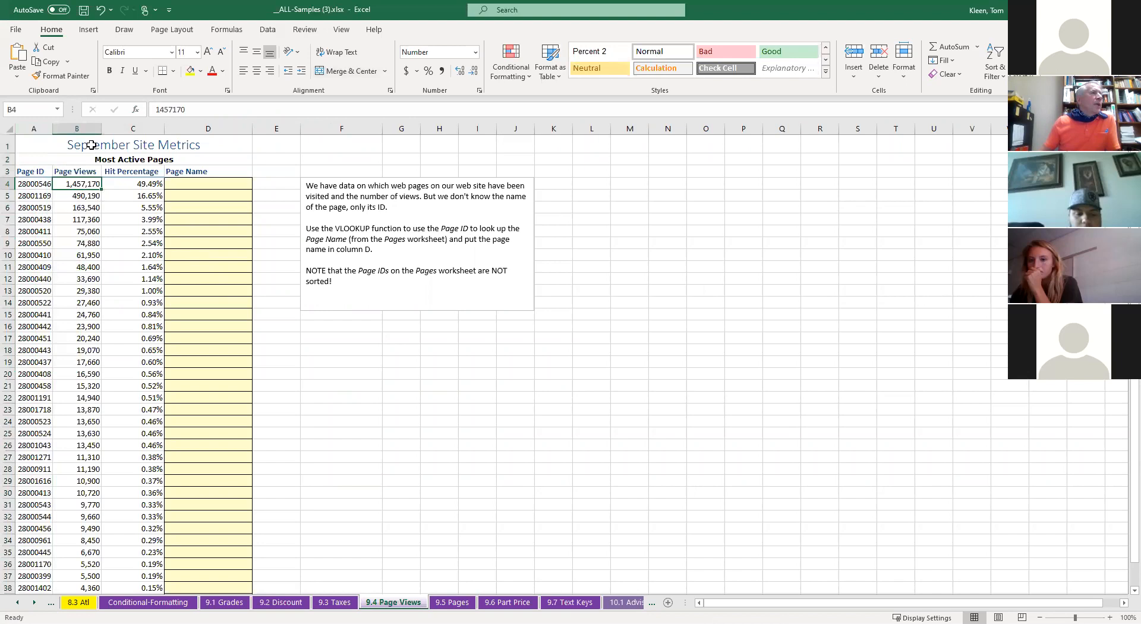
{"action": "left_click", "coordinate": [86, 126]}
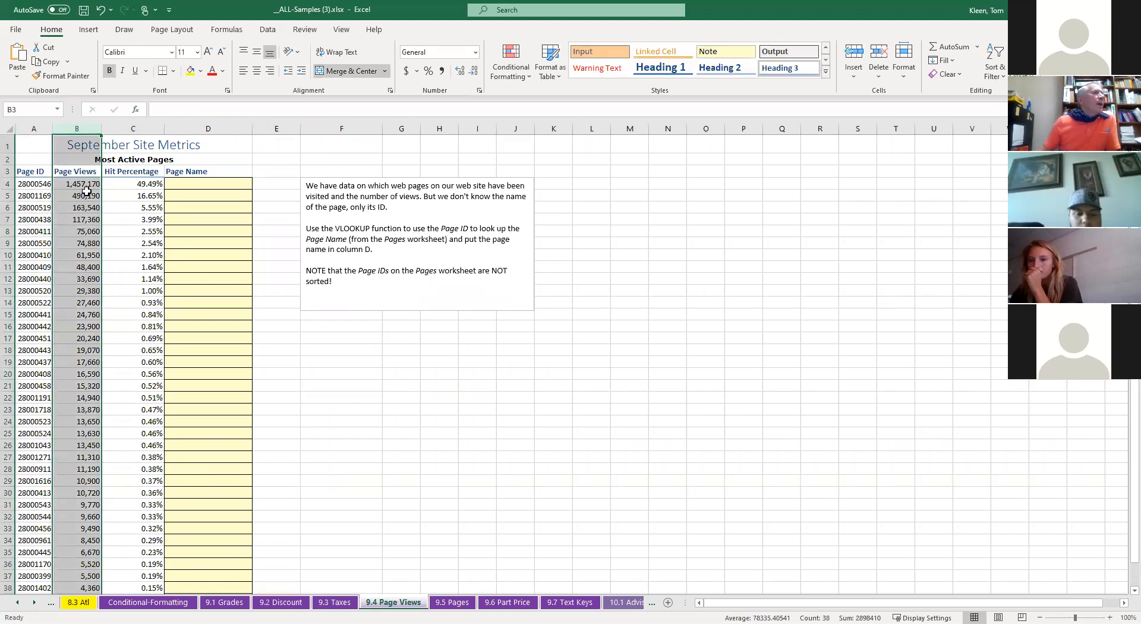
{"action": "left_click", "coordinate": [145, 185]}
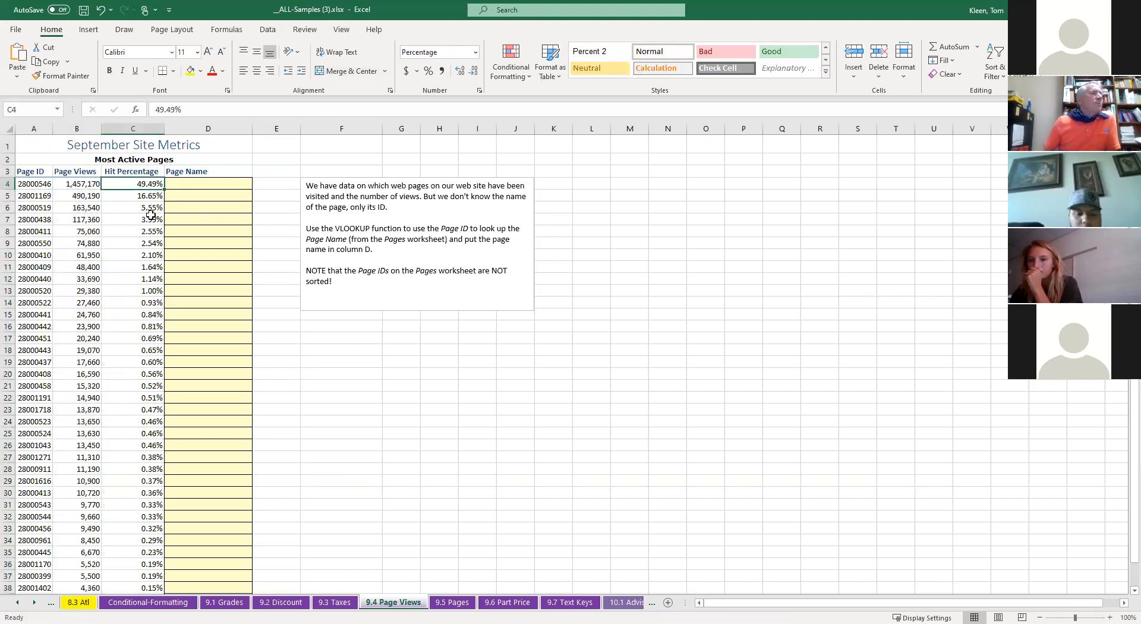
Widen the Page ID column on the 9.4 Page Views sheet
{"action": "left_click", "coordinate": [27, 184]}
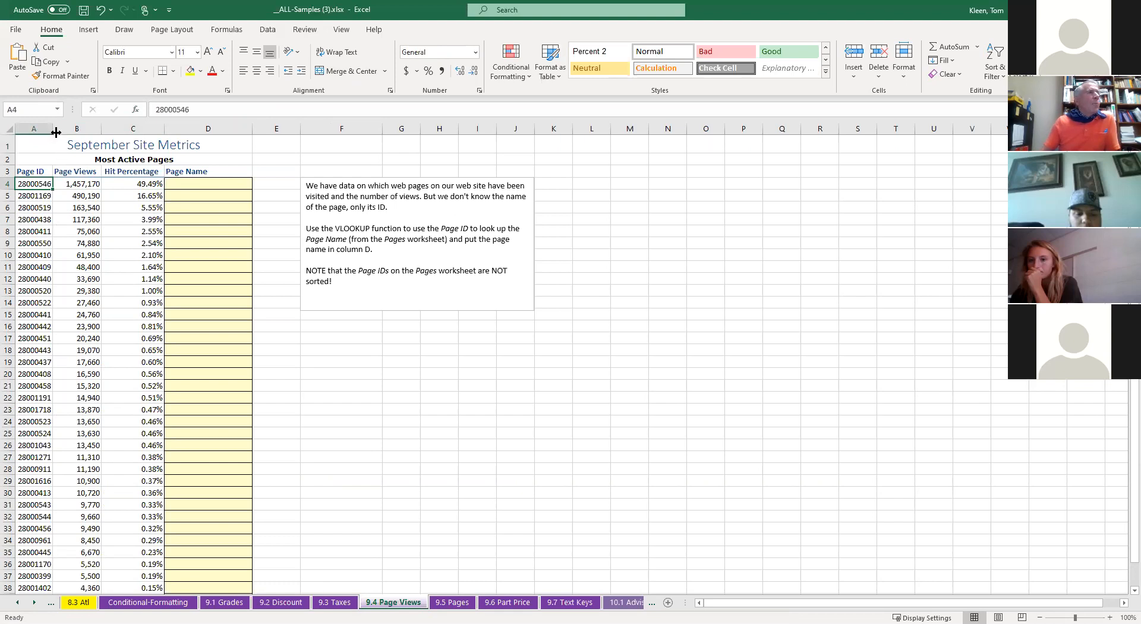
{"action": "left_click_drag", "start_coordinate": [54, 129], "coordinate": [70, 129]}
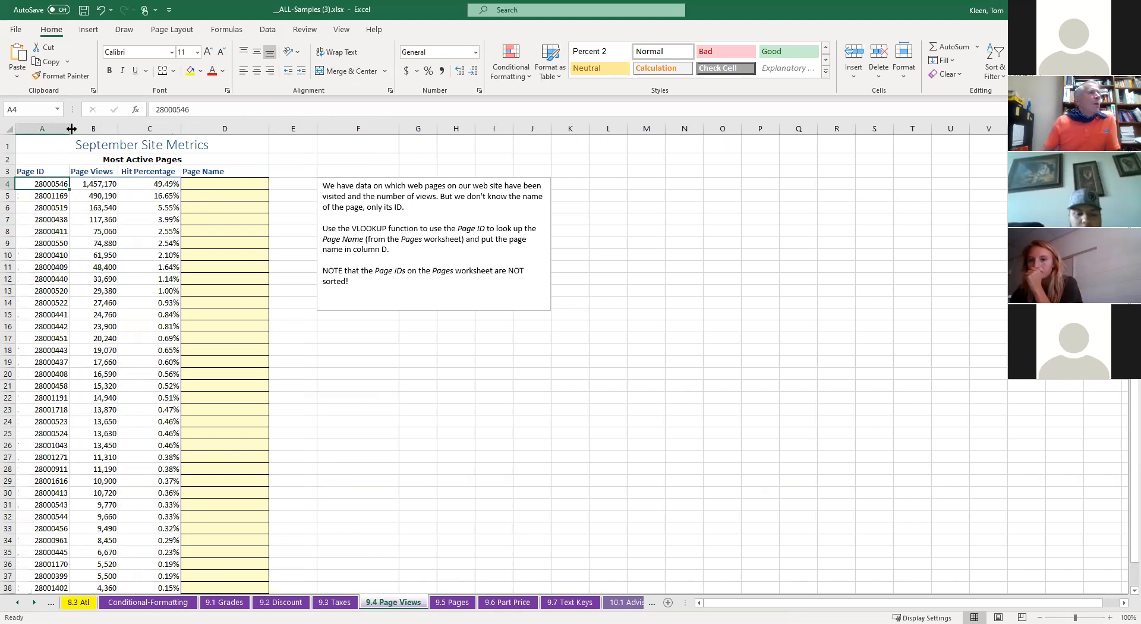
Compare the first Page ID on 9.4 Page Views with the Page ID and Page Name columns on 9.5 Pages
{"action": "left_click", "coordinate": [210, 185]}
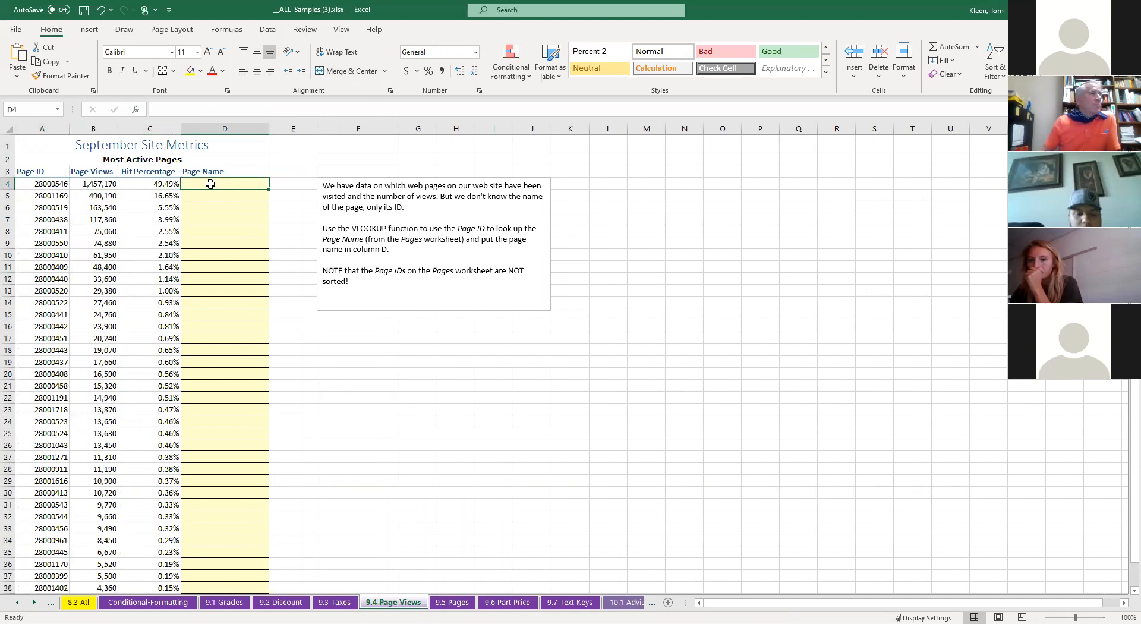
{"action": "left_click", "coordinate": [40, 184]}
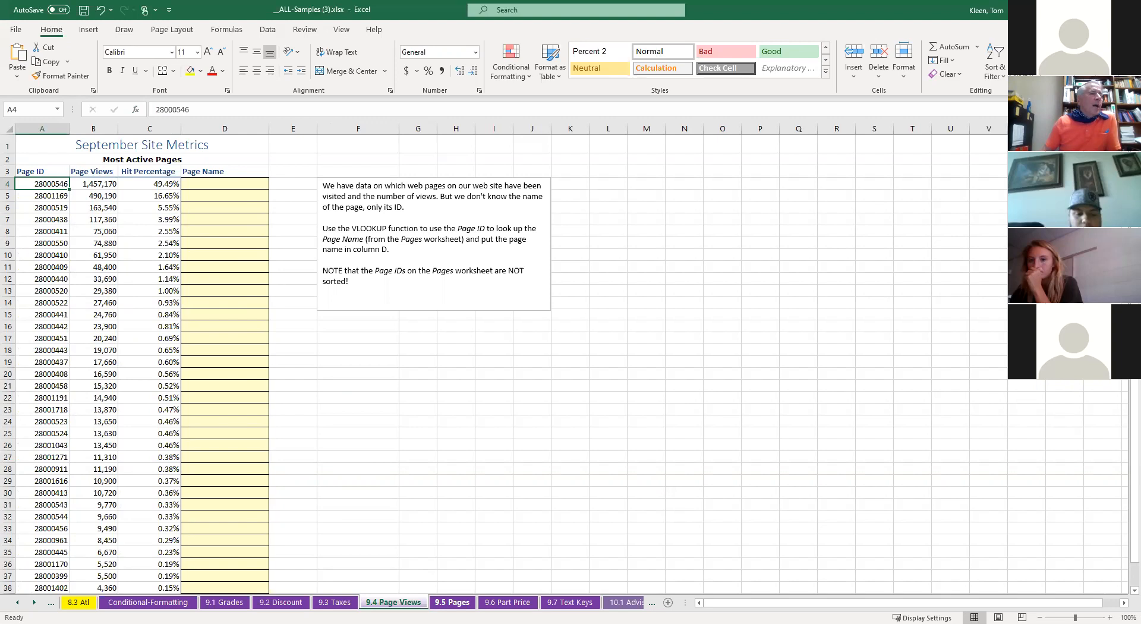
{"action": "left_click", "coordinate": [452, 602]}
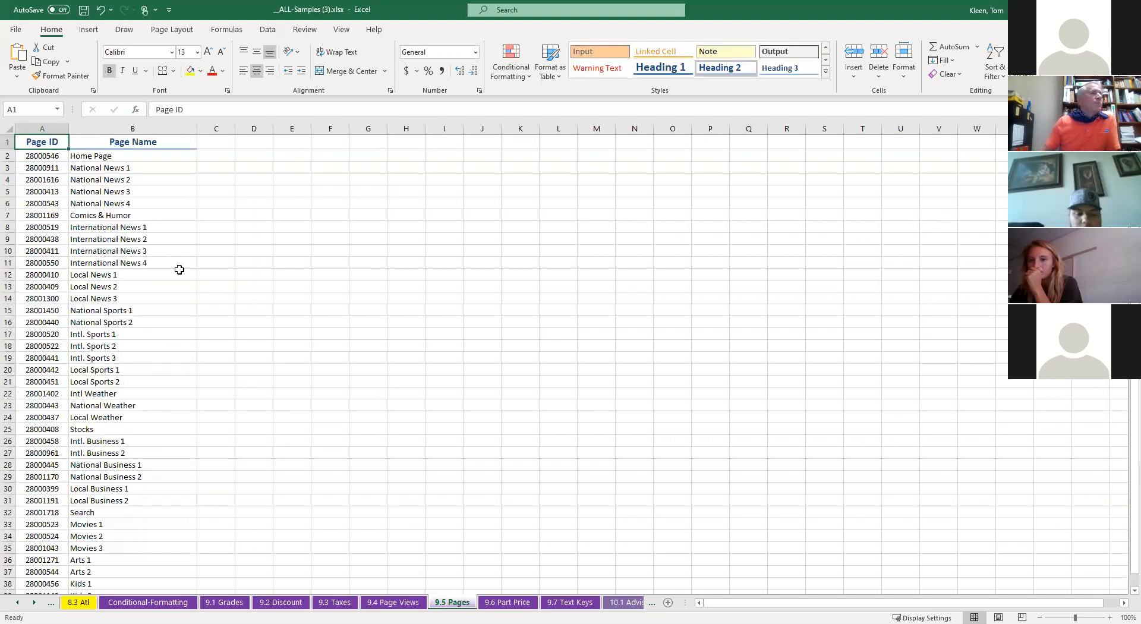
{"action": "left_click", "coordinate": [40, 156]}
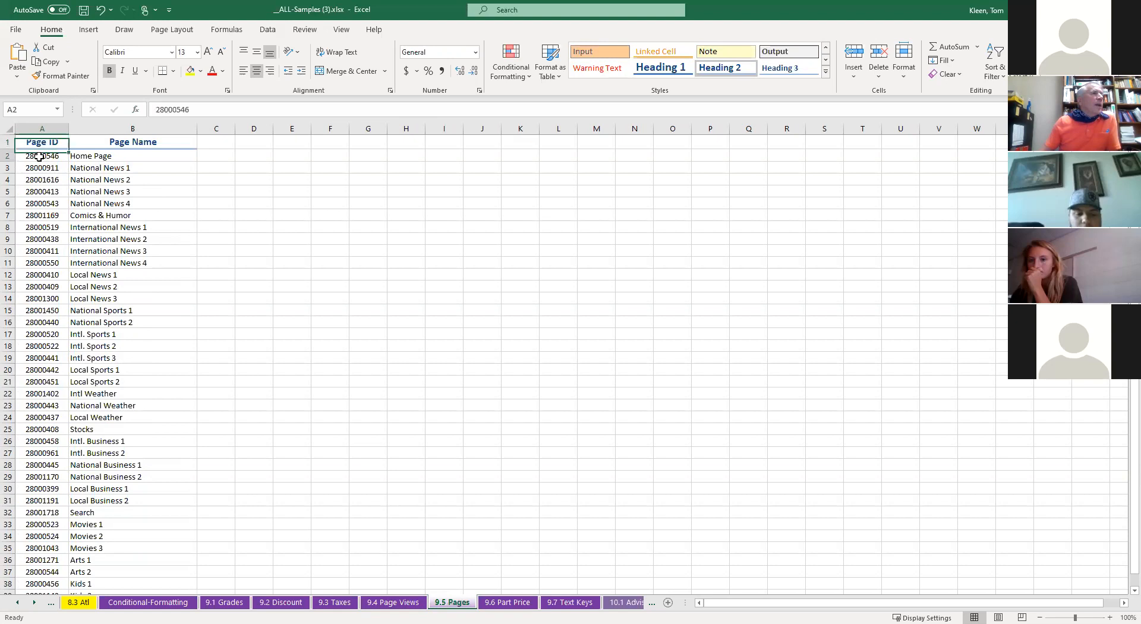
{"action": "left_click", "coordinate": [42, 126]}
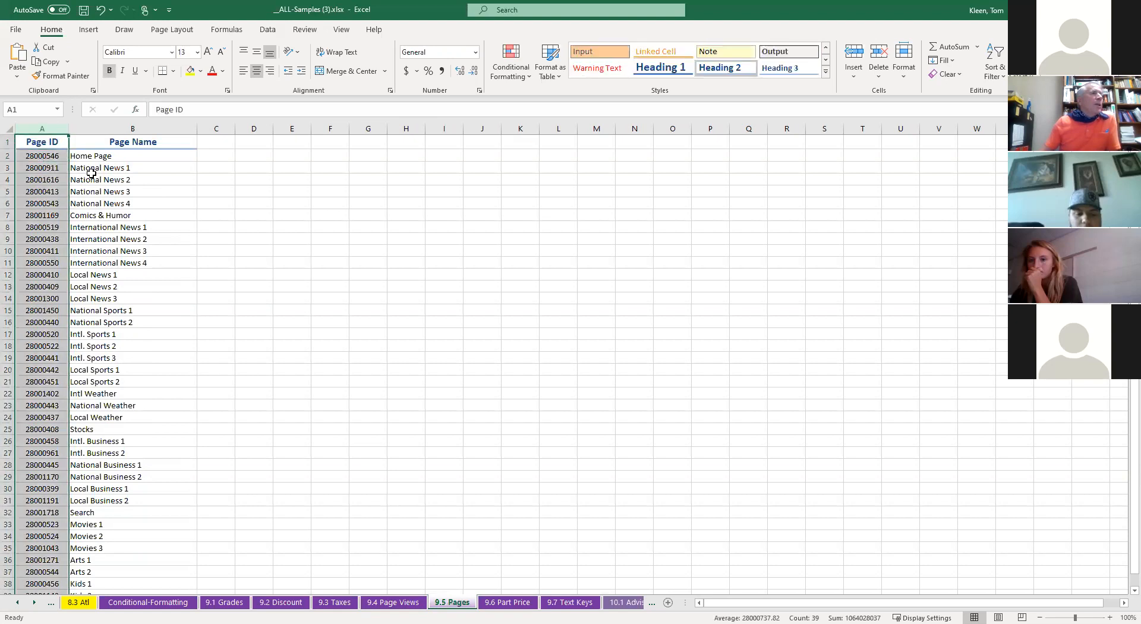
{"action": "left_click", "coordinate": [126, 129]}
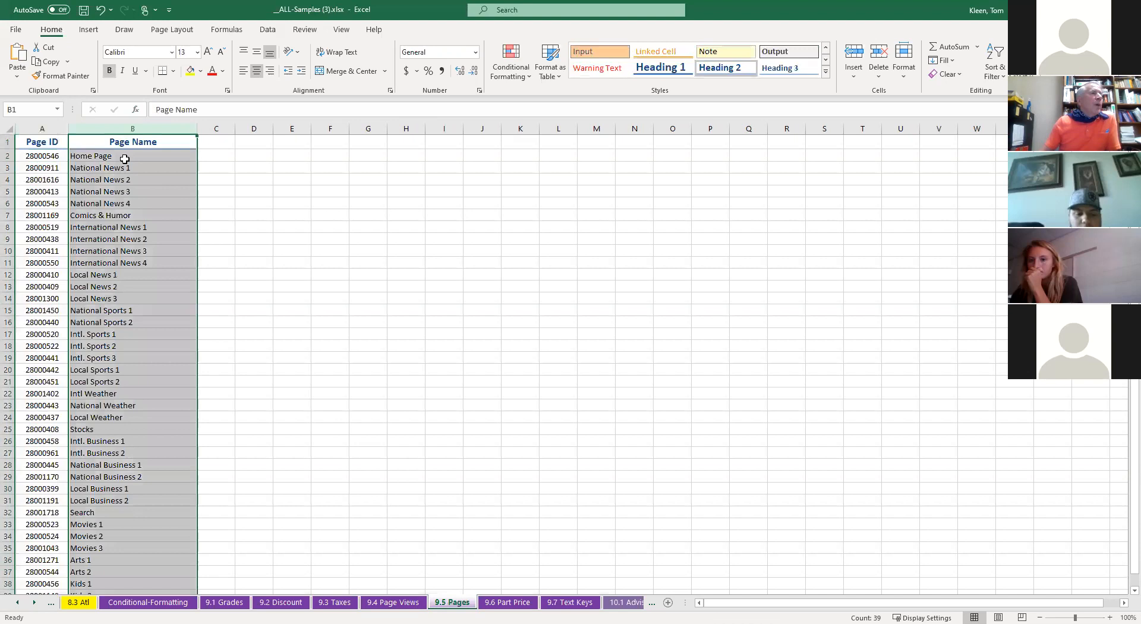
{"action": "left_click", "coordinate": [54, 156]}
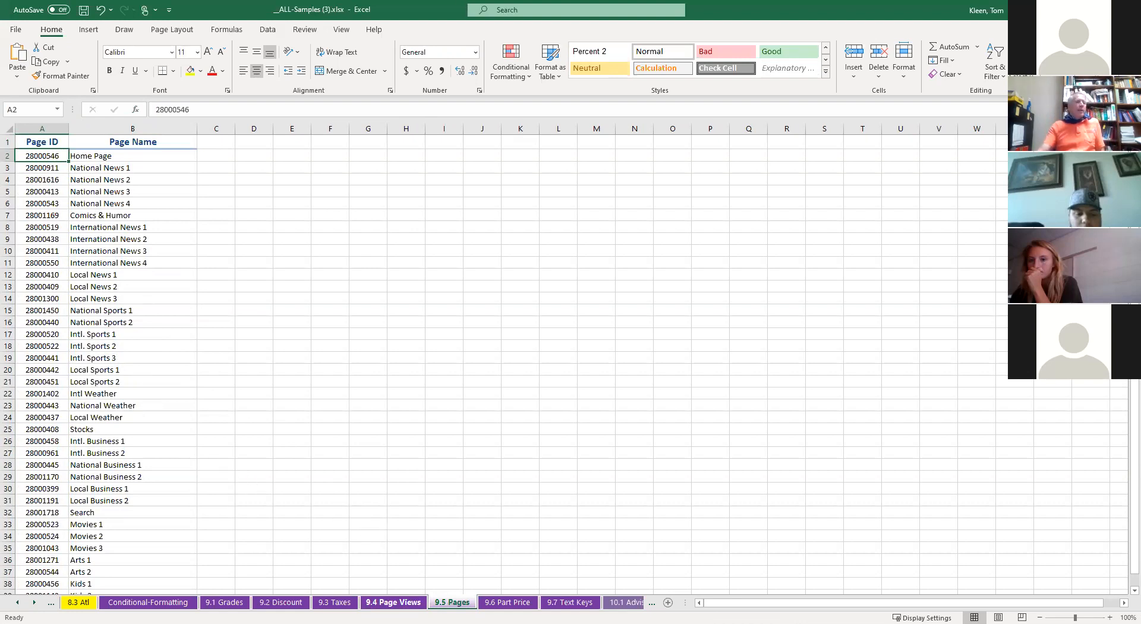
{"action": "key", "text": "ctrl+Page_Up"}
{"action": "key", "text": "ctrl+Page_Down"}
{"action": "key", "text": "ctrl+Page_Up"}
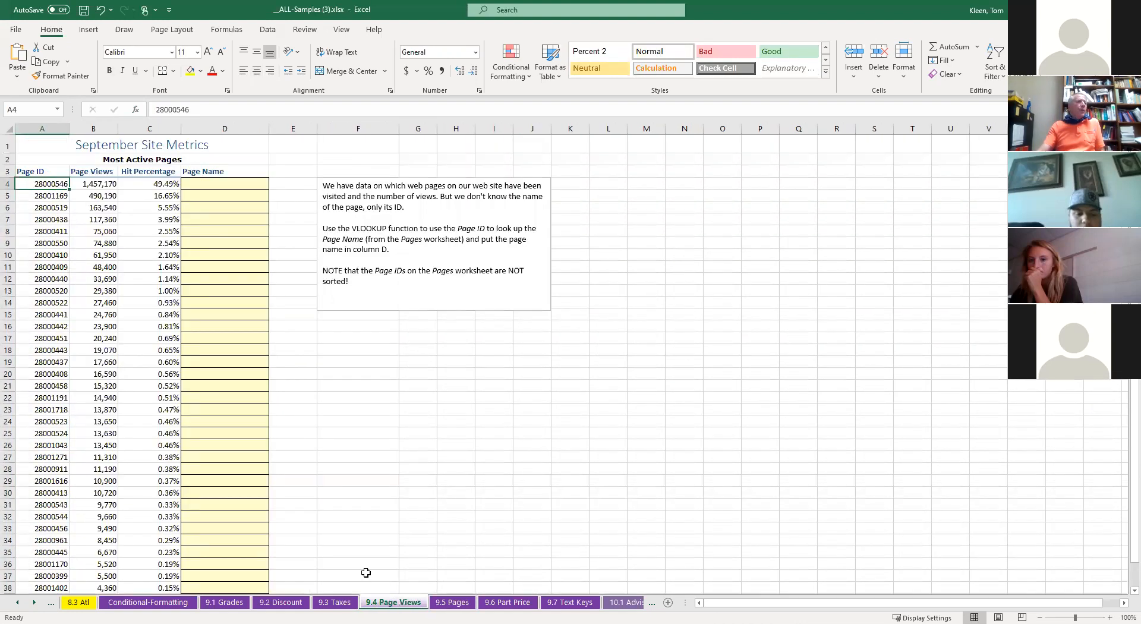
{"action": "key", "text": "ctrl+Page_Down"}
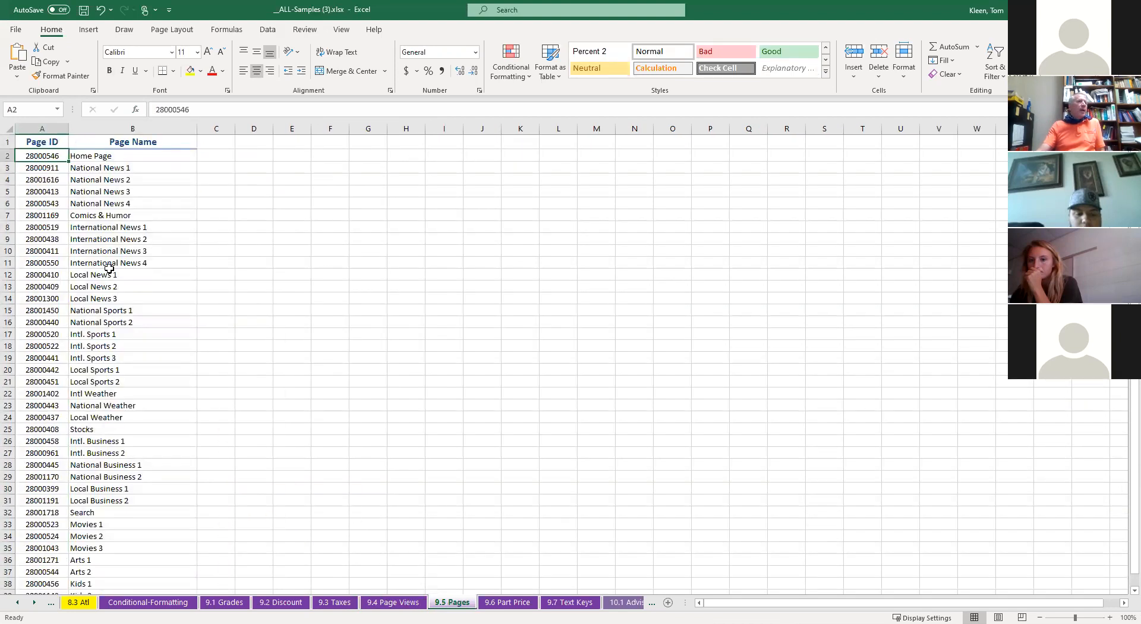
Name the page ID and page name range A2:B39 on 9.5 Pages as PageTable
{"action": "left_click_drag", "start_coordinate": [67, 157], "coordinate": [146, 595]}
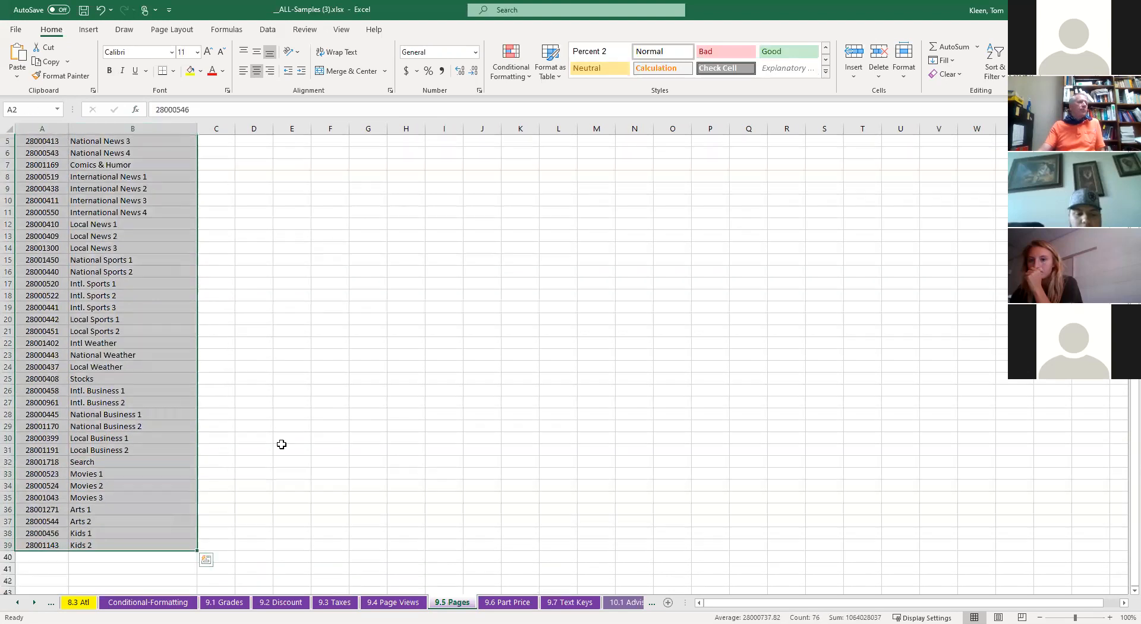
{"action": "scroll", "coordinate": [288, 416], "scroll_direction": "up", "scroll_amount": 1}
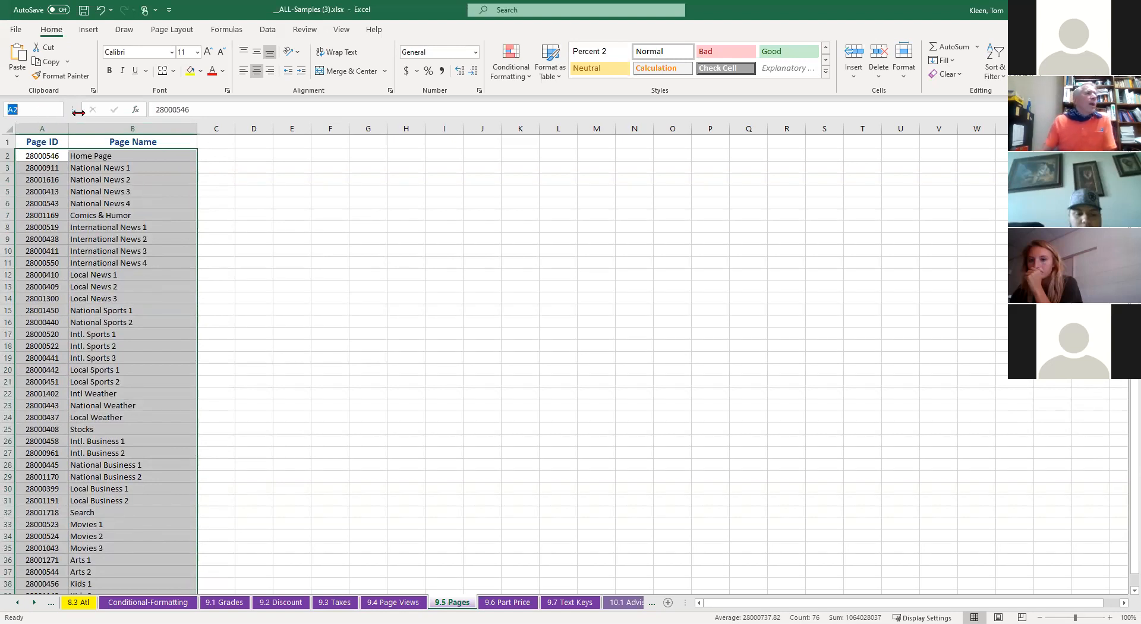
{"action": "type", "text": "PageTable"}
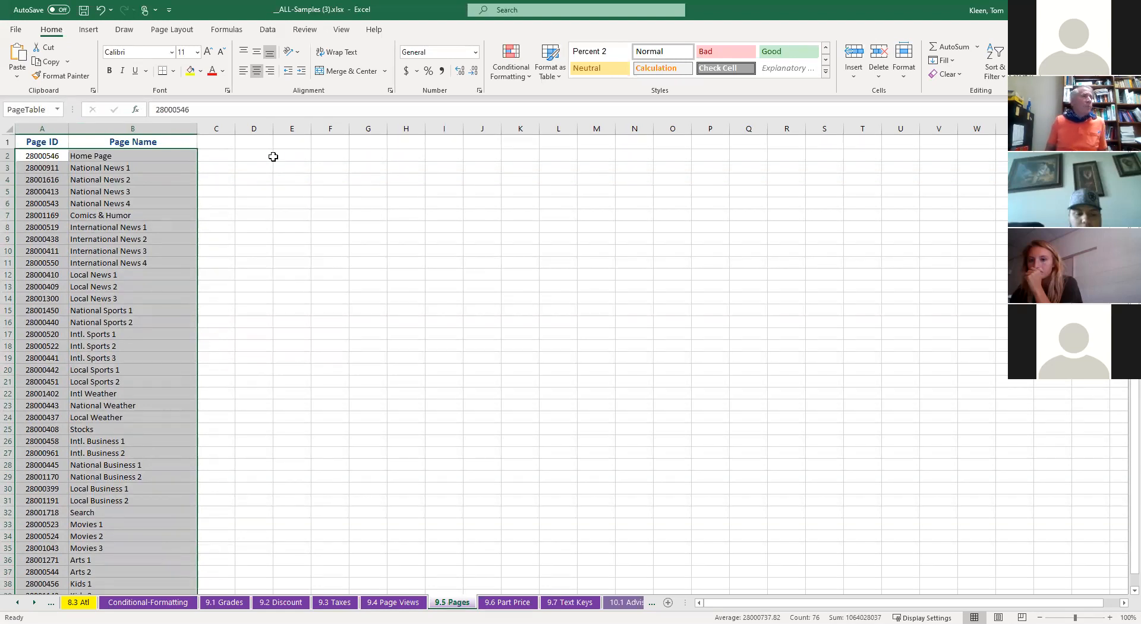
Check the PageTable name by jumping to its range from the empty cell E2
{"action": "left_click", "coordinate": [292, 155]}
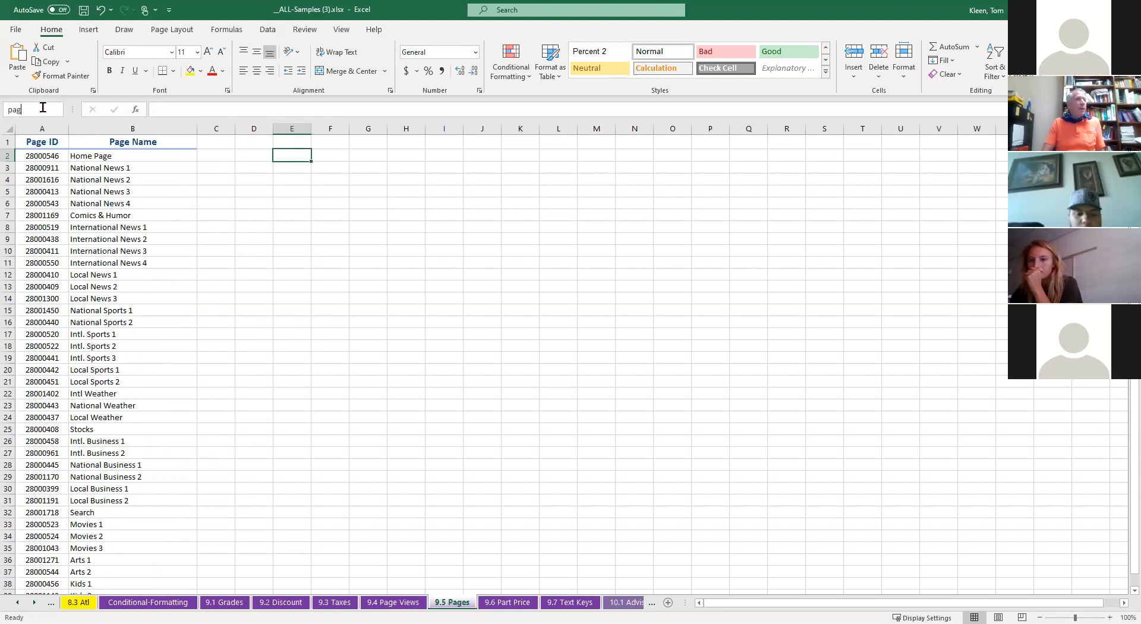
{"action": "left_click", "coordinate": [43, 108]}
{"action": "type", "text": "pagetable"}
{"action": "key", "text": "Return"}
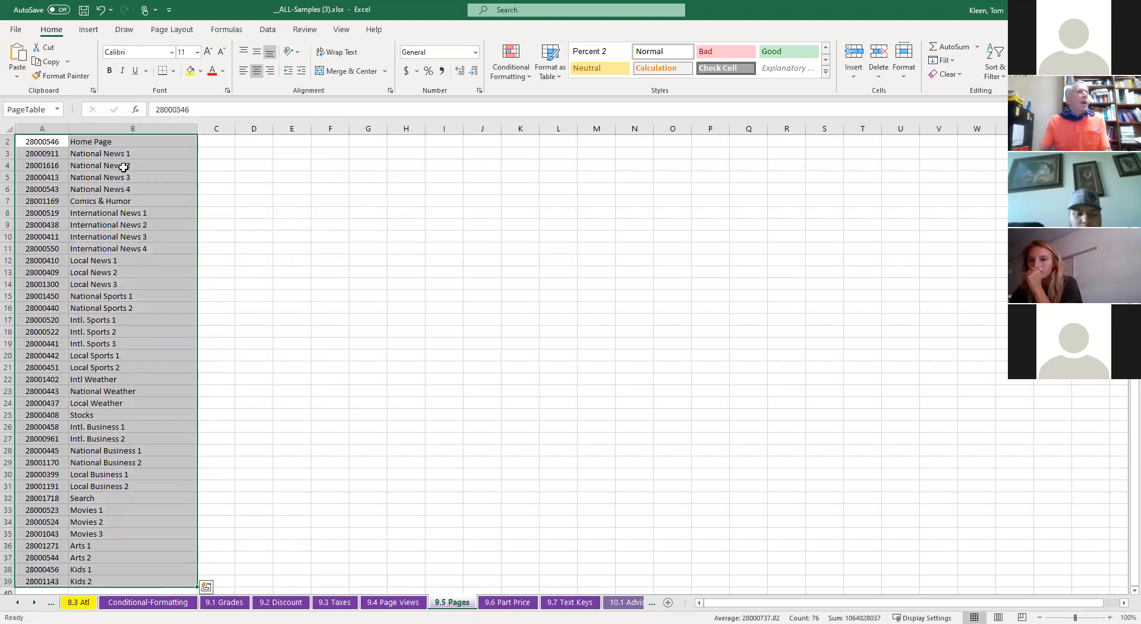
{"action": "scroll", "coordinate": [121, 165], "scroll_direction": "up", "scroll_amount": 1}
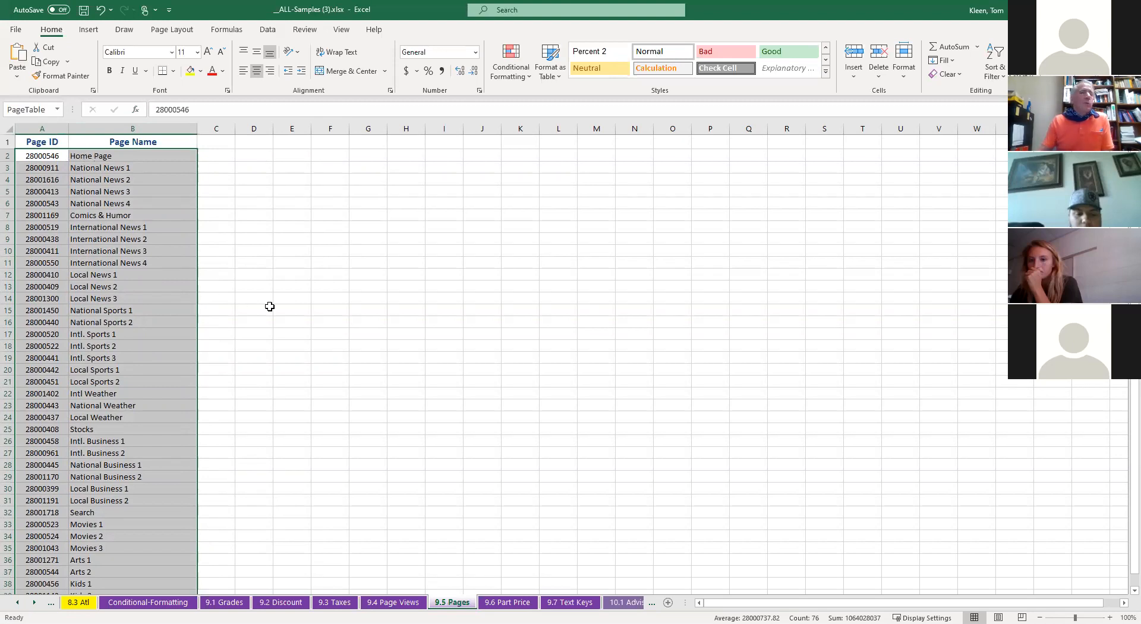
Insert a VLOOKUP function in D4 of 9.4 Page Views with A4 as the lookup value
{"action": "left_click", "coordinate": [394, 602]}
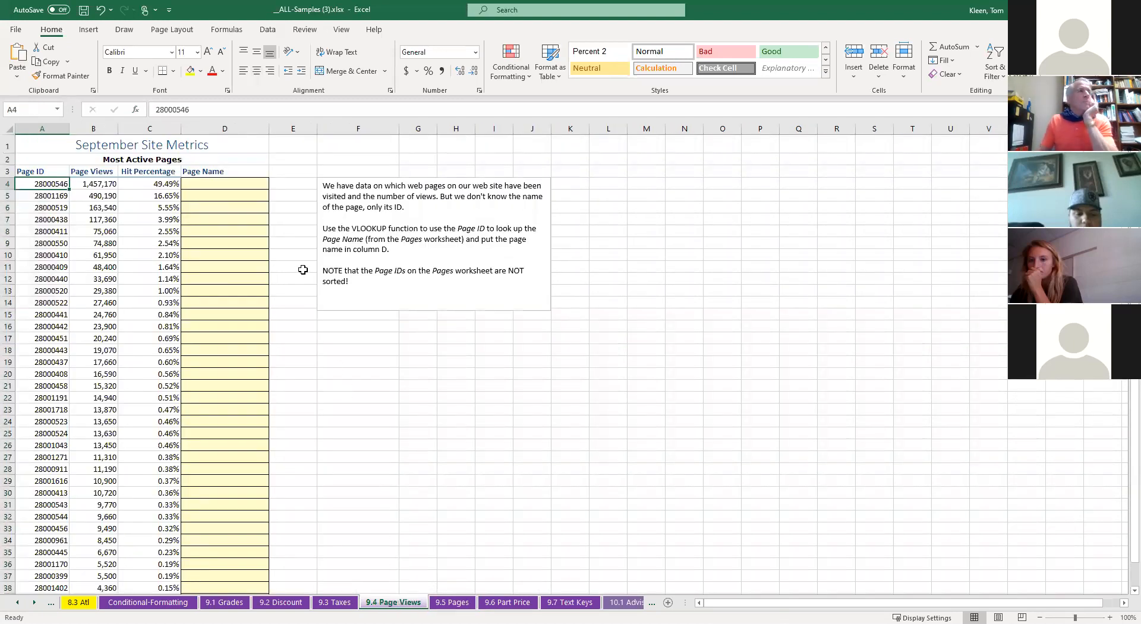
{"action": "scroll", "coordinate": [343, 301], "scroll_direction": "up", "scroll_amount": 5}
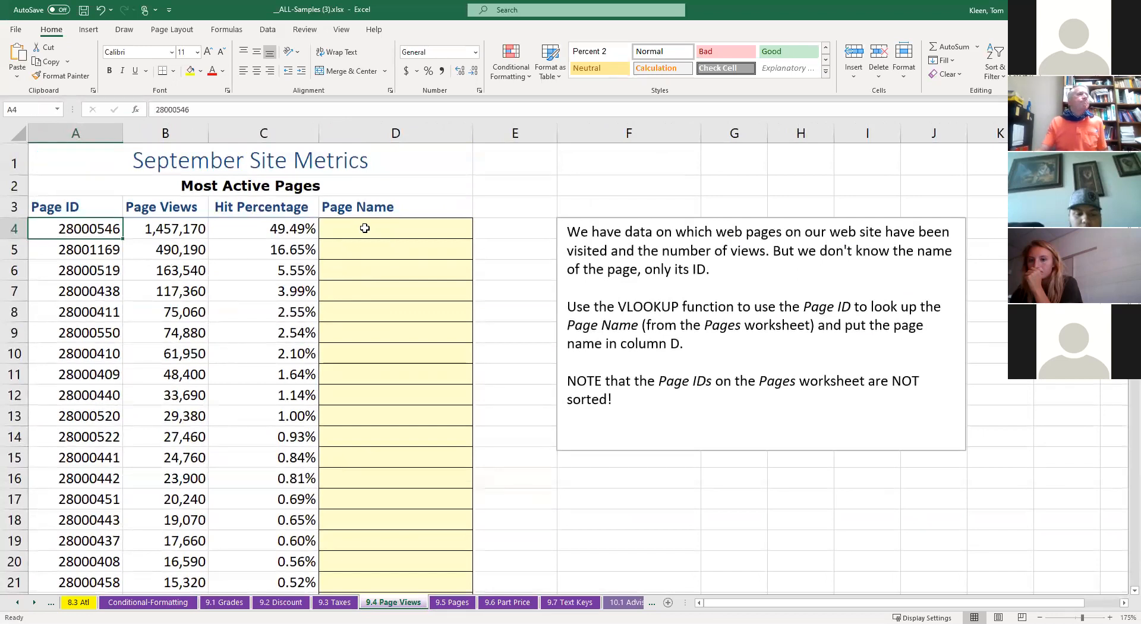
{"action": "left_click", "coordinate": [365, 229]}
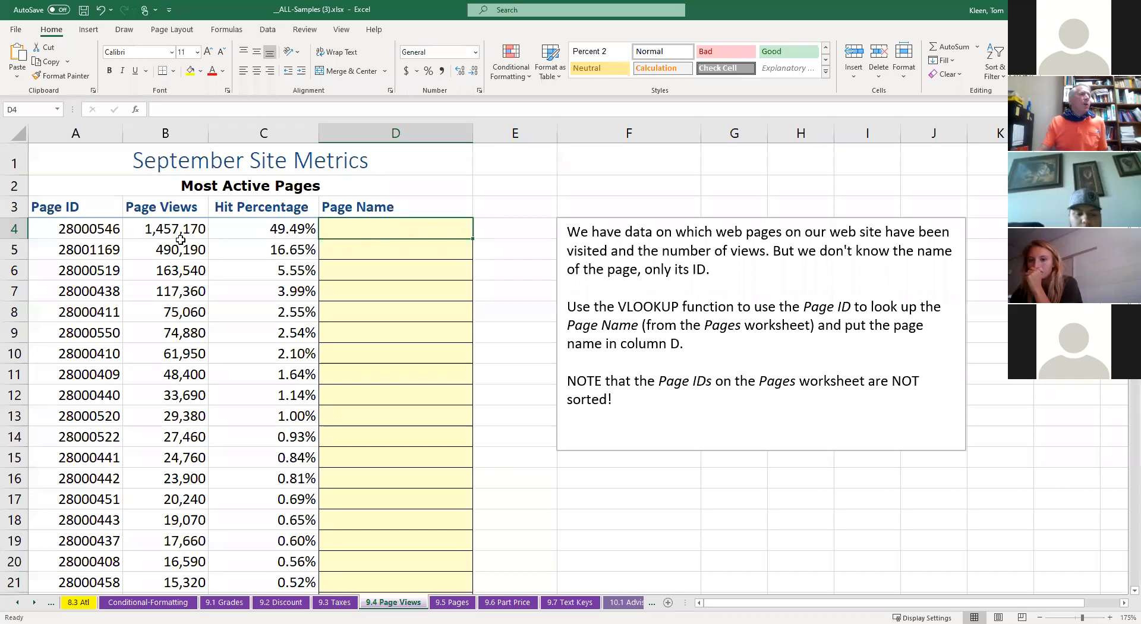
{"action": "left_click", "coordinate": [101, 238]}
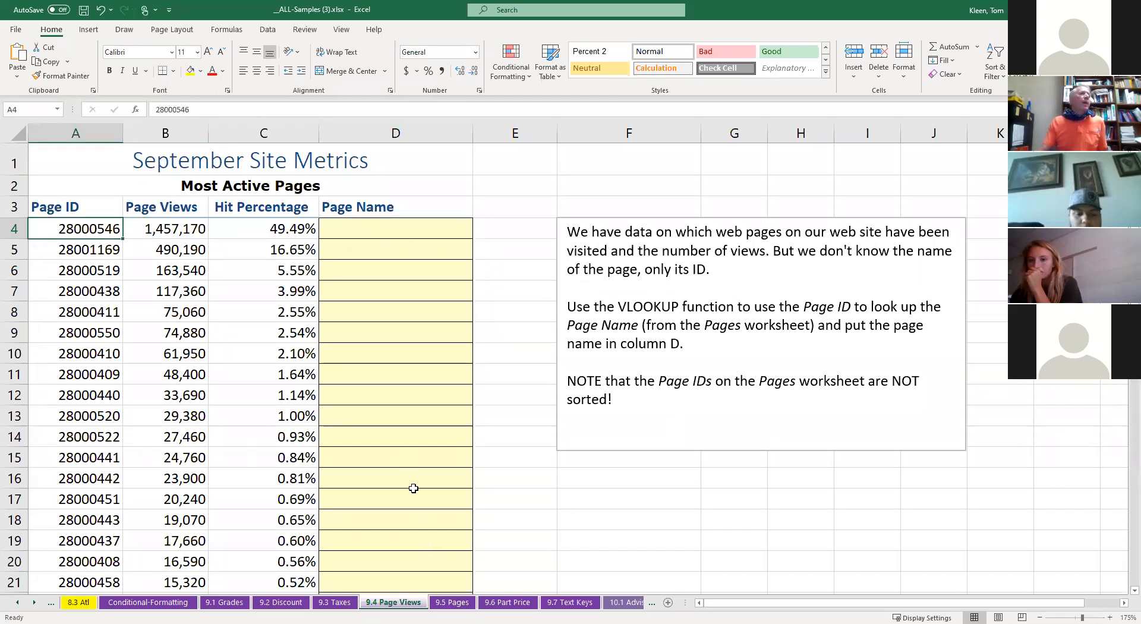
{"action": "left_click", "coordinate": [354, 231]}
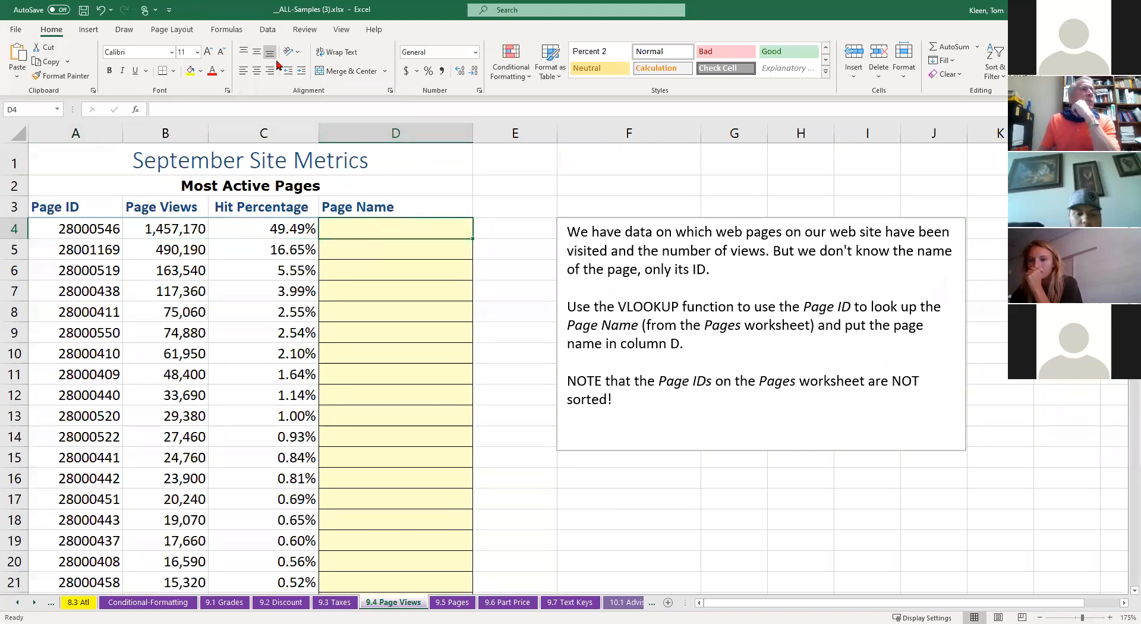
{"action": "left_click", "coordinate": [225, 35]}
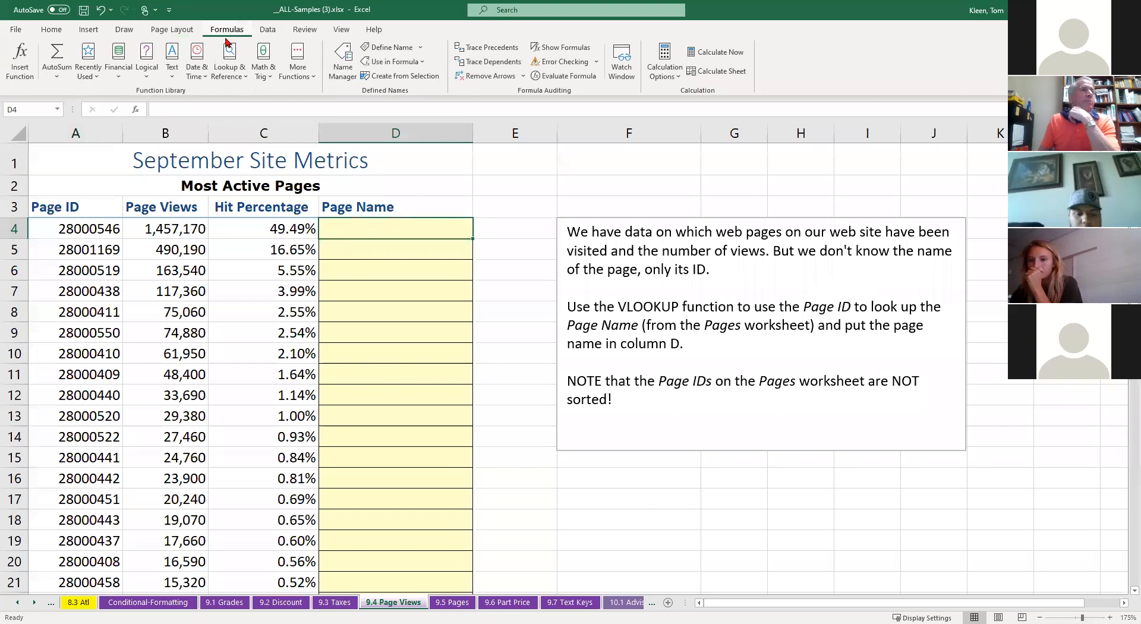
{"action": "left_click", "coordinate": [244, 79]}
{"action": "scroll", "coordinate": [303, 447], "scroll_direction": "down", "scroll_amount": 1}
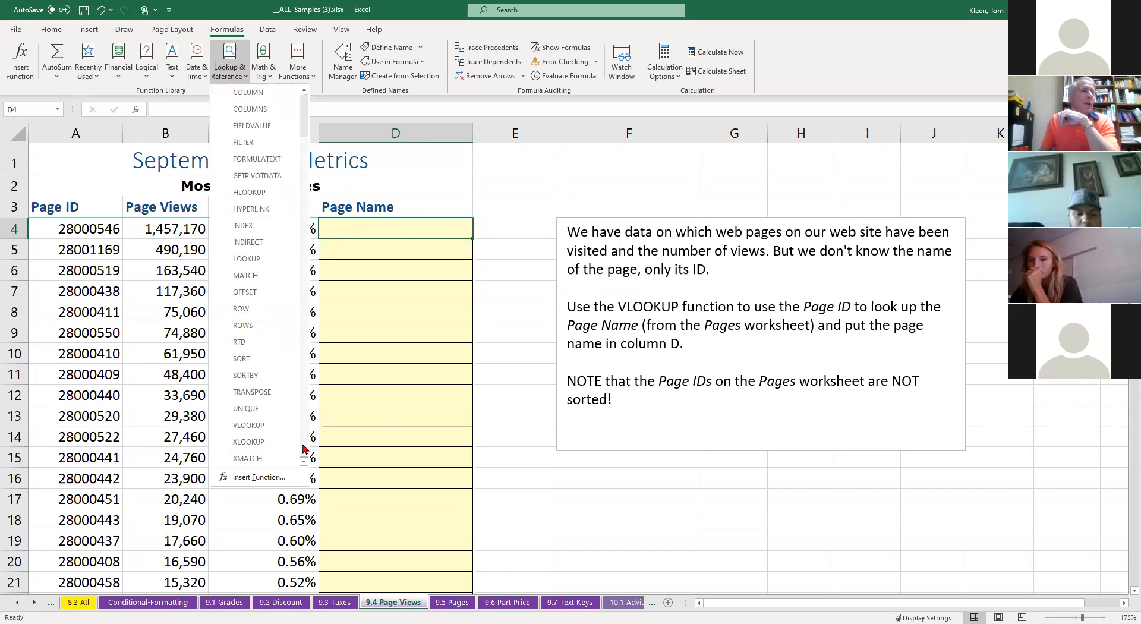
{"action": "left_click", "coordinate": [250, 426]}
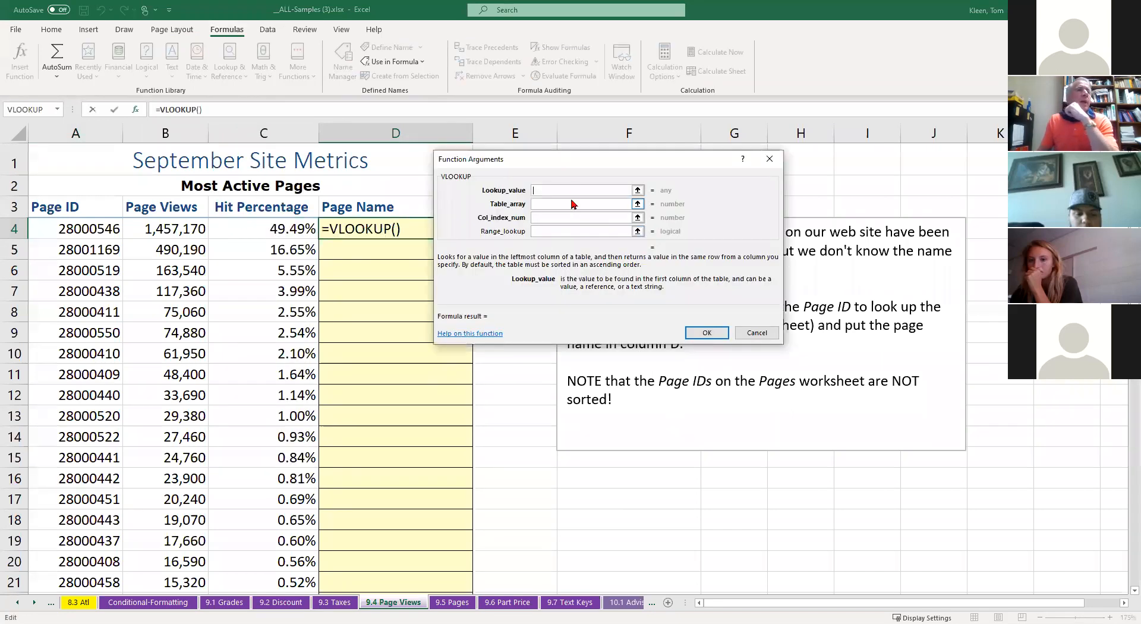
{"action": "left_click", "coordinate": [97, 229]}
Complete the D4 VLOOKUP with pagetable as the table array and 2 as the column index, leaving the range lookup blank
{"action": "left_click", "coordinate": [541, 204]}
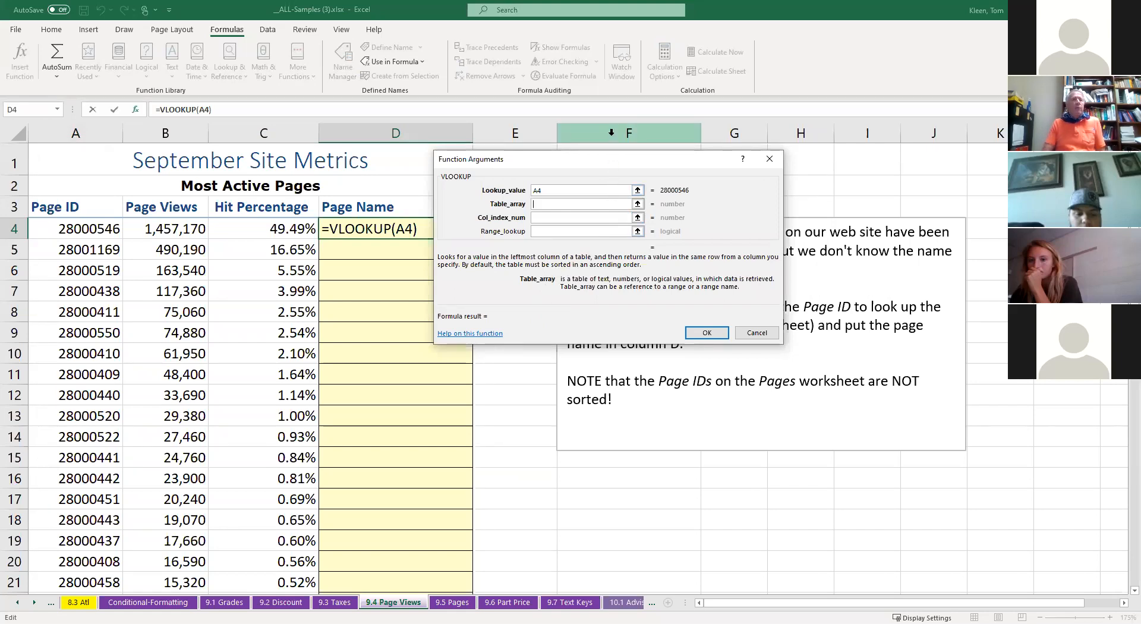
{"action": "type", "text": "pagetable"}
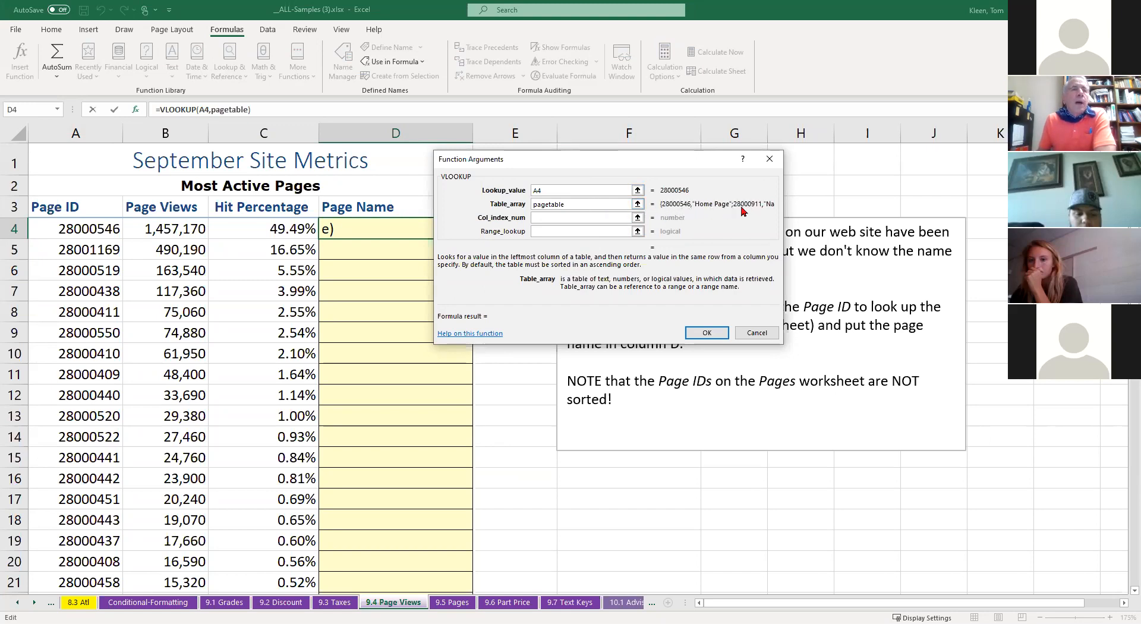
{"action": "left_click", "coordinate": [568, 216]}
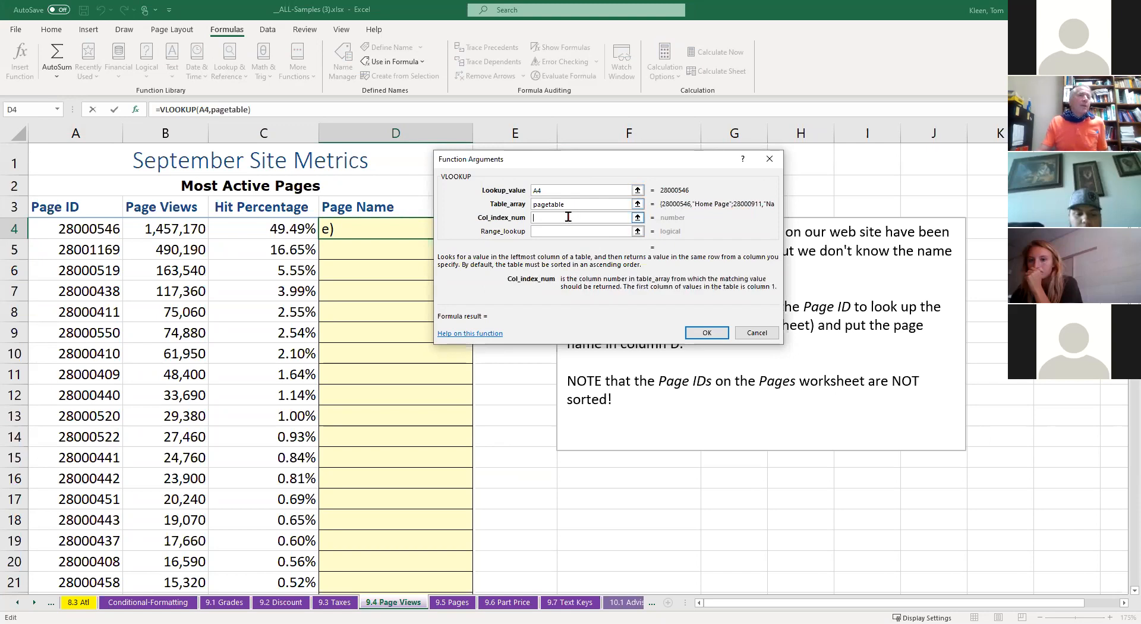
{"action": "type", "text": "2"}
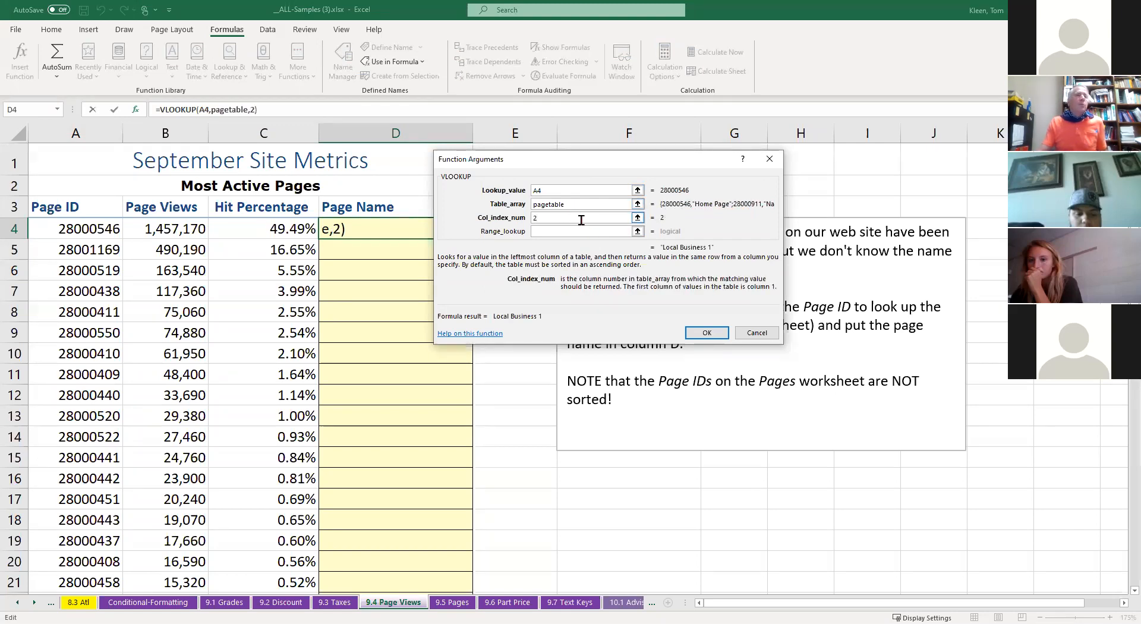
{"action": "left_click", "coordinate": [707, 335]}
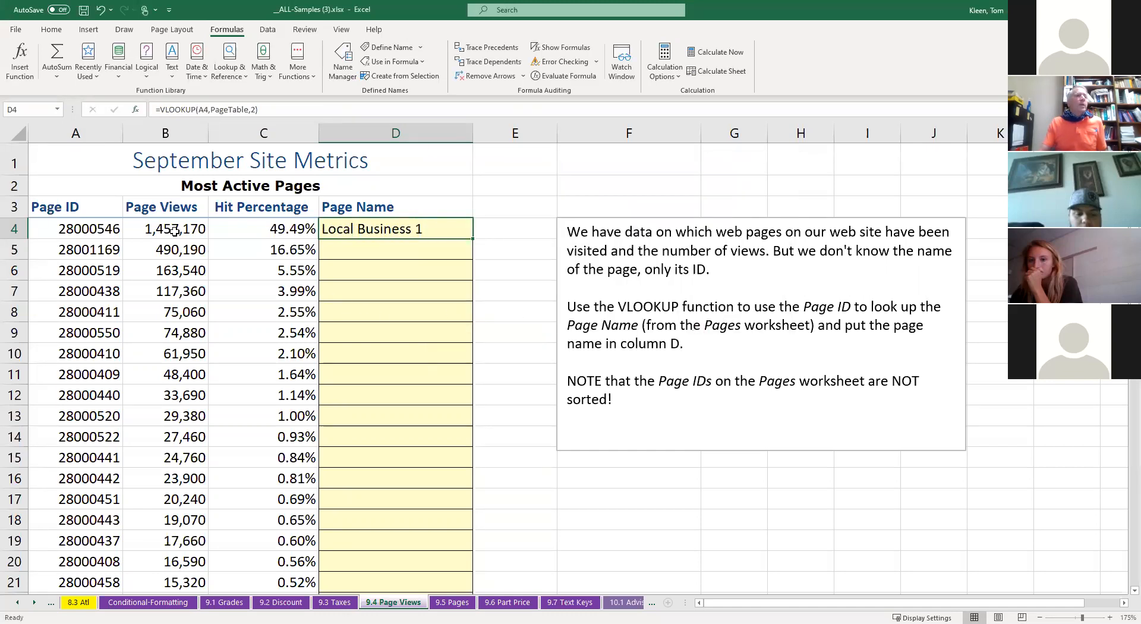
Fill the D4 VLOOKUP down the Page Name column and inspect the error options of the #N/A in D10
{"action": "double_click", "coordinate": [470, 238]}
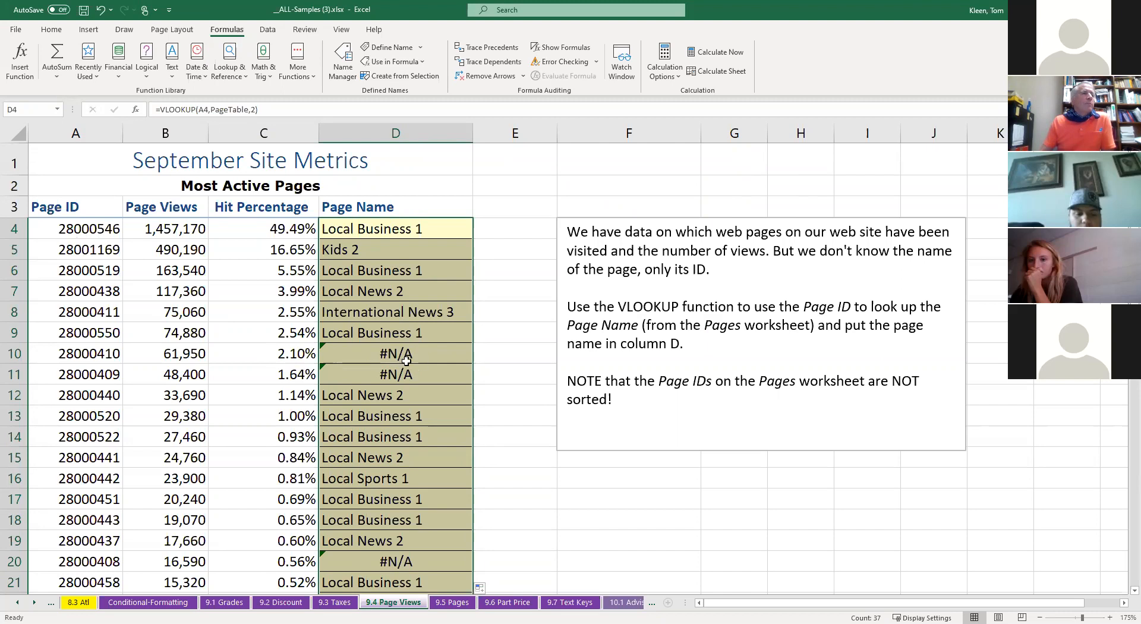
{"action": "left_click", "coordinate": [340, 350]}
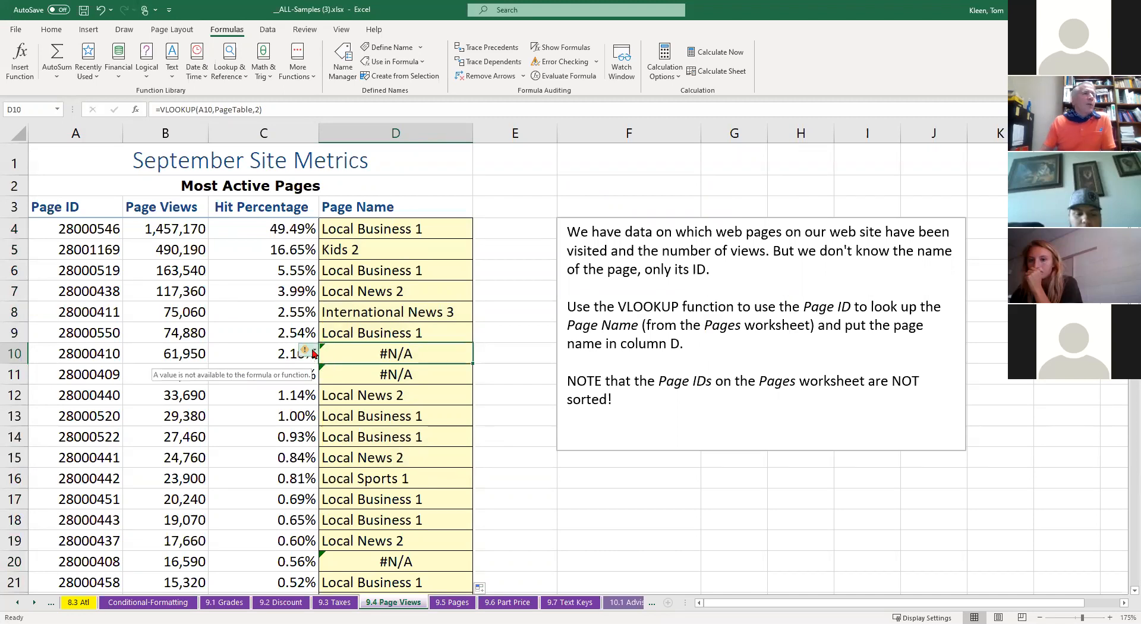
{"action": "left_click", "coordinate": [313, 353]}
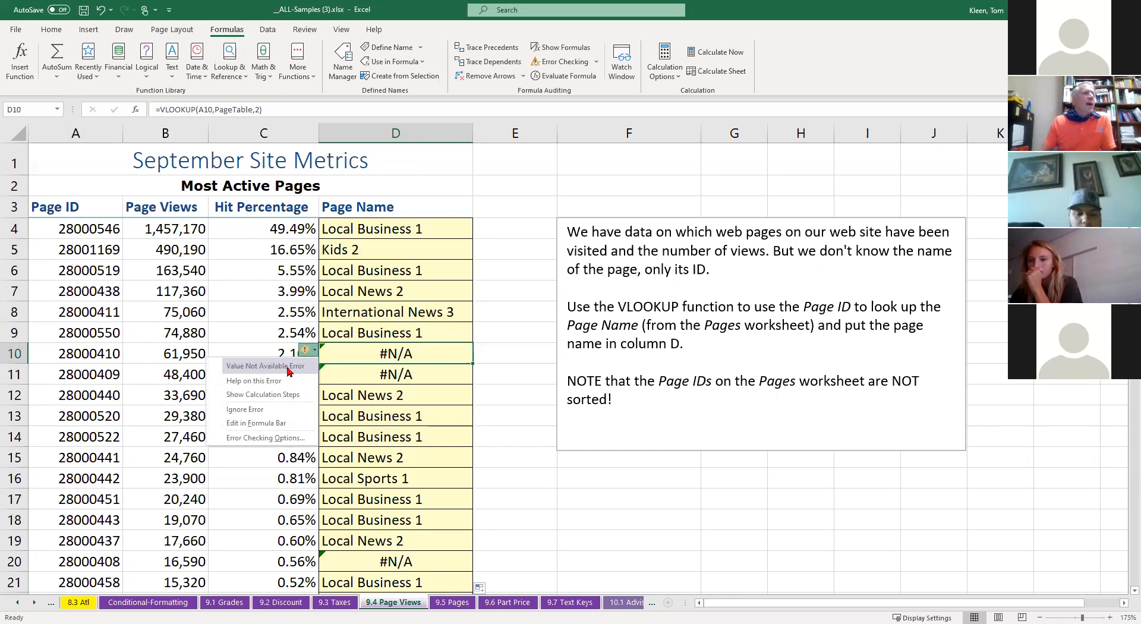
{"action": "left_click", "coordinate": [372, 352]}
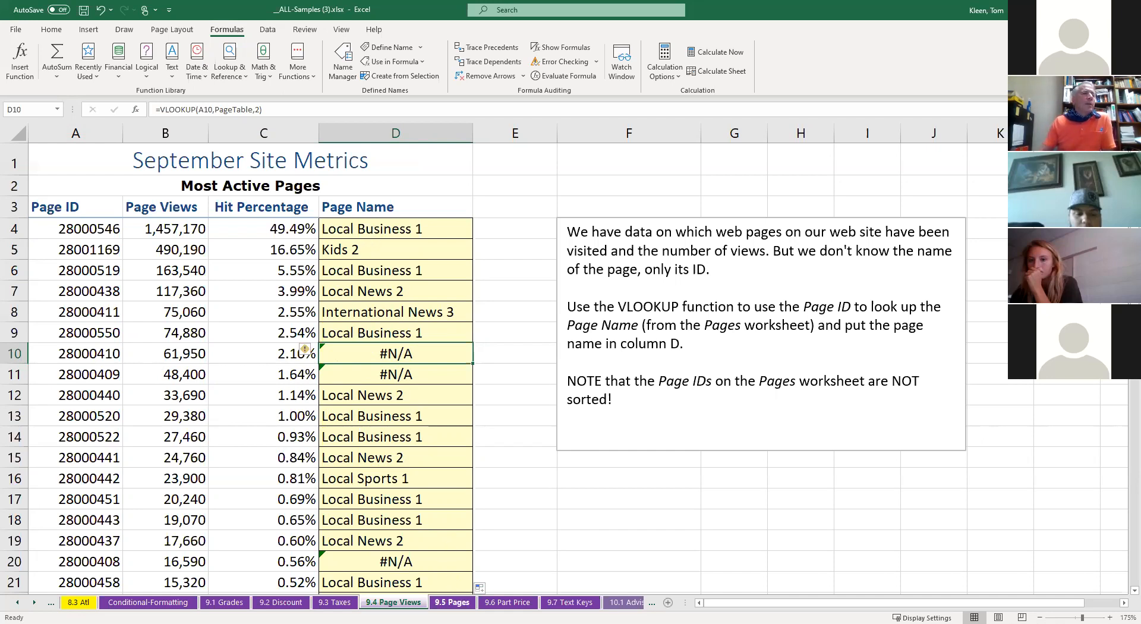
Examine the order of the Page IDs on 9.5 Pages and of the salary ranges in the 9.3 Taxes table
{"action": "left_click", "coordinate": [453, 602]}
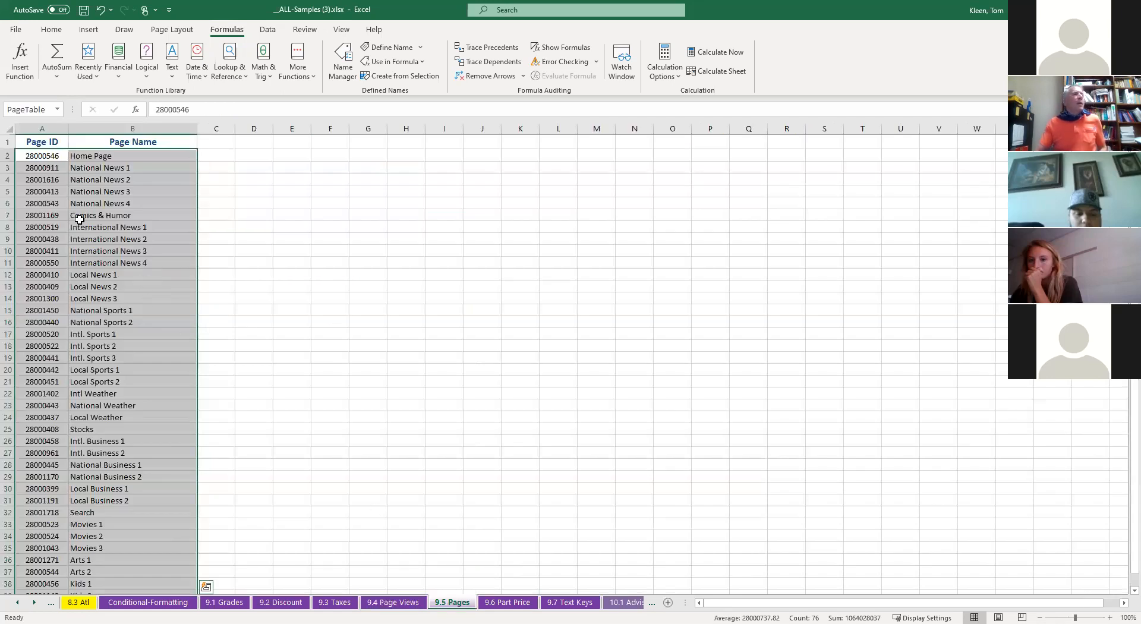
{"action": "scroll", "coordinate": [80, 219], "scroll_direction": "up", "scroll_amount": 5, "text": "ctrl"}
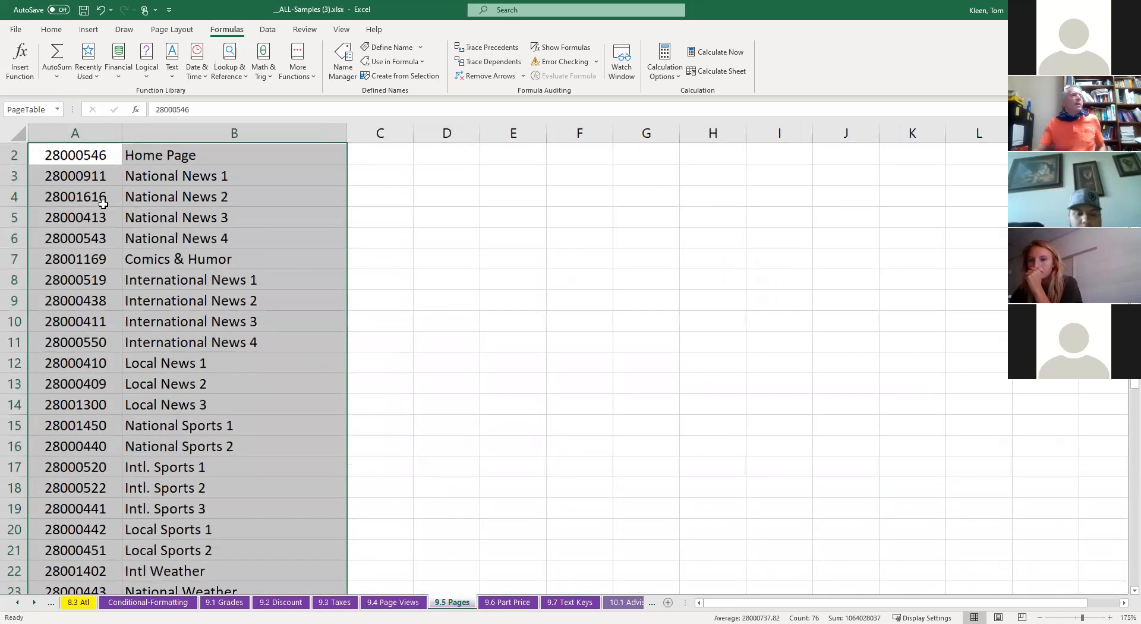
{"action": "scroll", "coordinate": [104, 204], "scroll_direction": "up", "scroll_amount": 1}
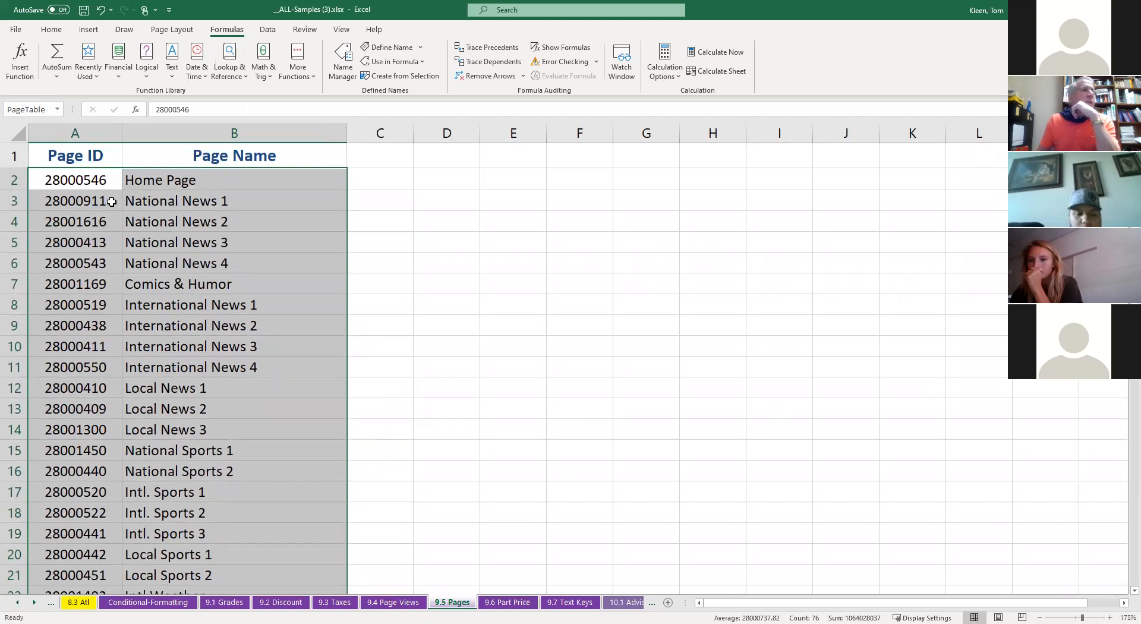
{"action": "left_click", "coordinate": [89, 182]}
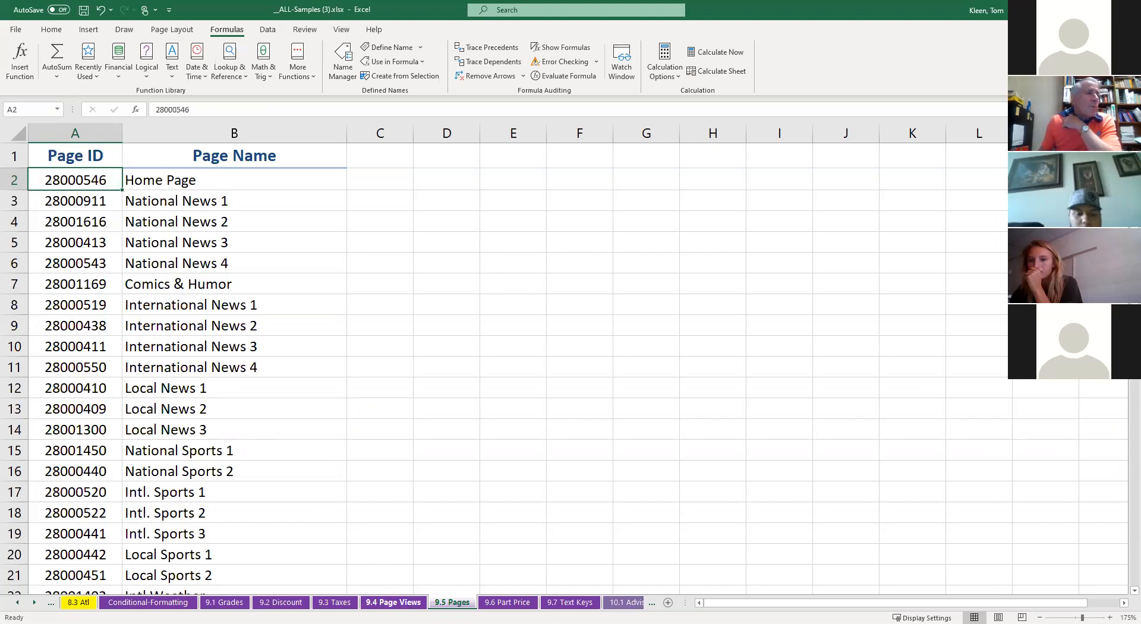
{"action": "key", "text": "ctrl+Page_Up"}
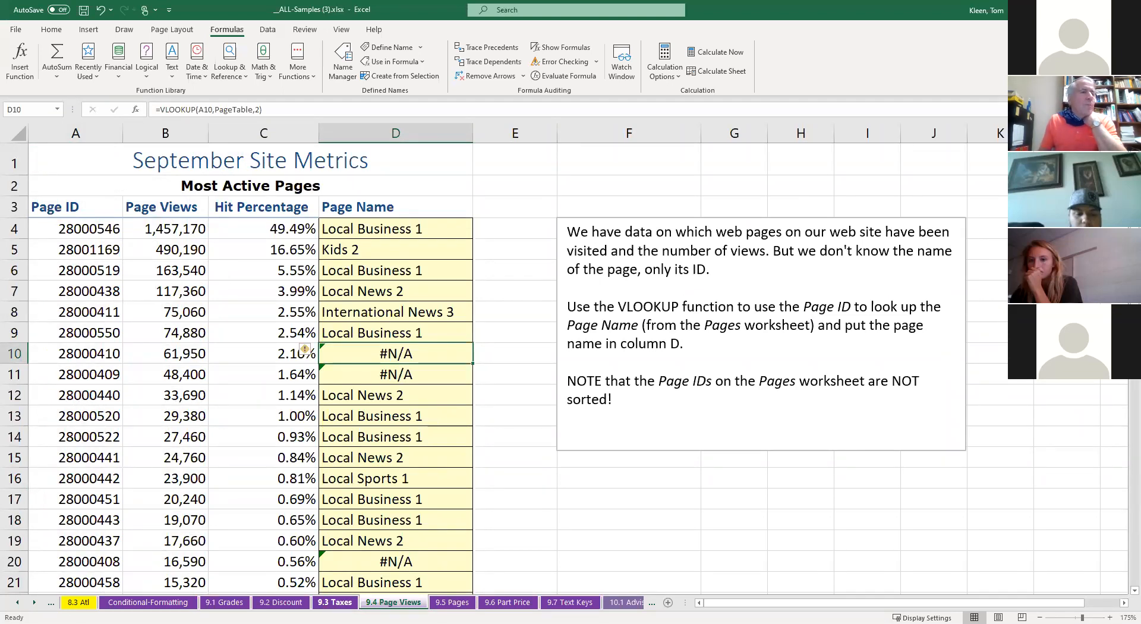
{"action": "left_click", "coordinate": [335, 602]}
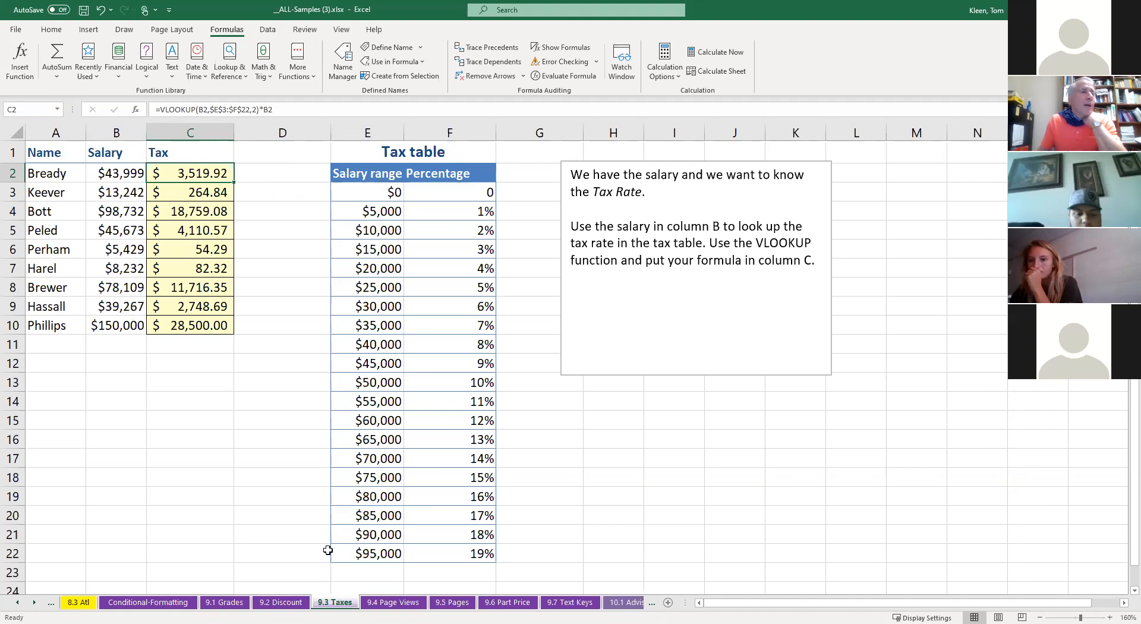
{"action": "left_click", "coordinate": [393, 602]}
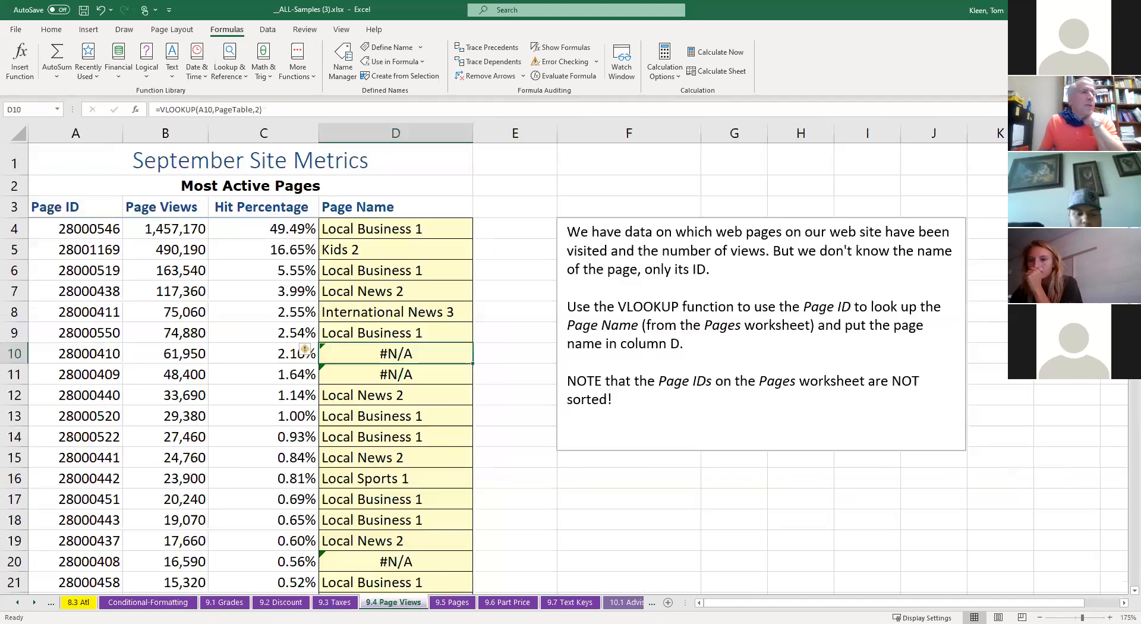
Go through the page IDs in A4:A10 of 9.4 Page Views and read the VLOOKUP formula in D4
{"action": "left_click", "coordinate": [91, 227]}
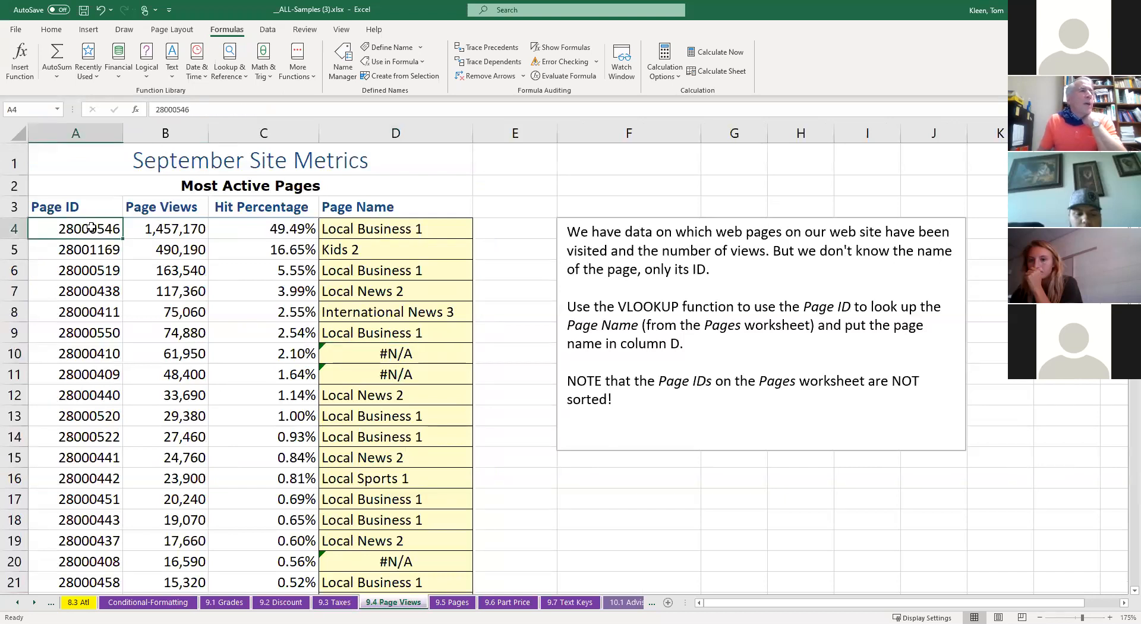
{"action": "left_click", "coordinate": [97, 248]}
{"action": "left_click", "coordinate": [98, 269]}
{"action": "left_click", "coordinate": [100, 290]}
{"action": "left_click", "coordinate": [102, 312]}
{"action": "left_click", "coordinate": [103, 332]}
{"action": "left_click", "coordinate": [101, 351]}
{"action": "left_click", "coordinate": [90, 232]}
{"action": "left_click", "coordinate": [95, 250]}
{"action": "left_click", "coordinate": [111, 229]}
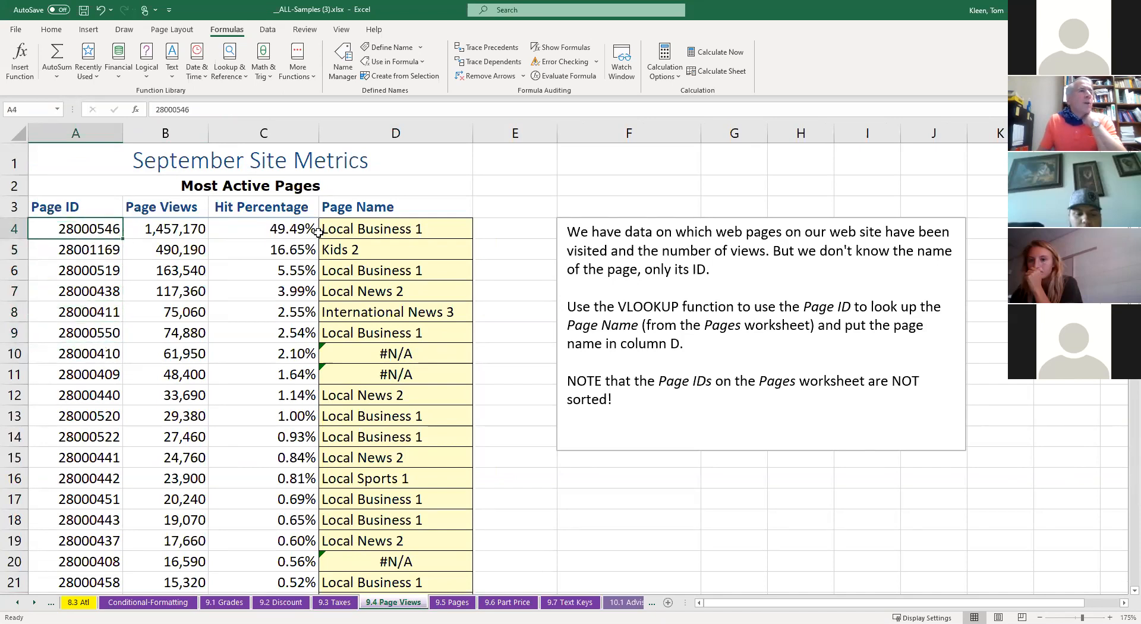
{"action": "left_click", "coordinate": [380, 228]}
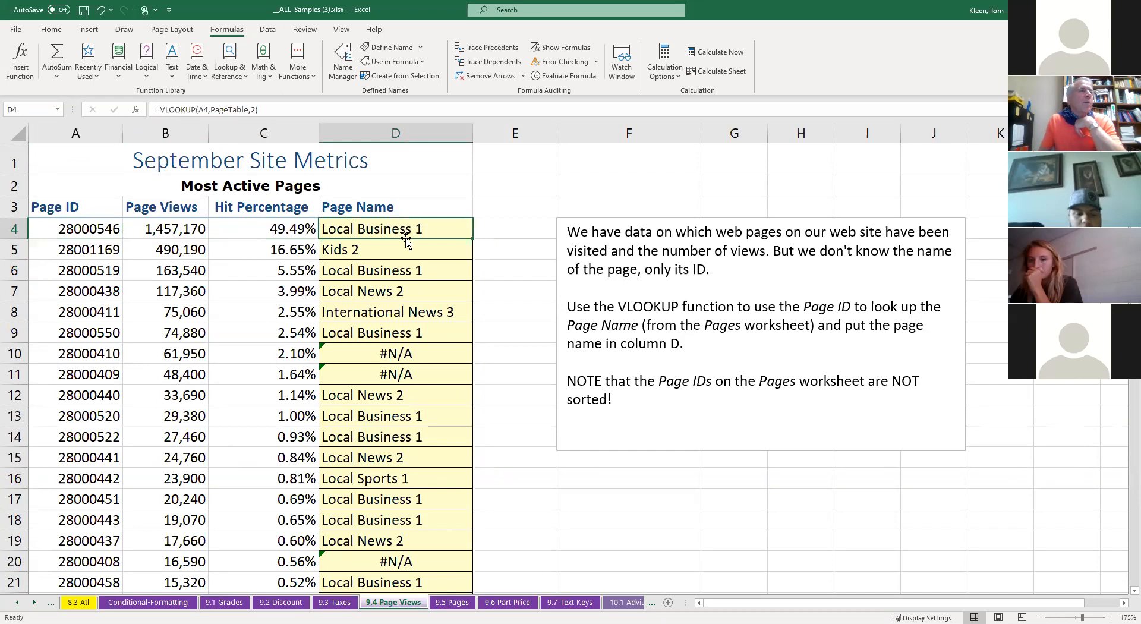
{"action": "double_click", "coordinate": [419, 229]}
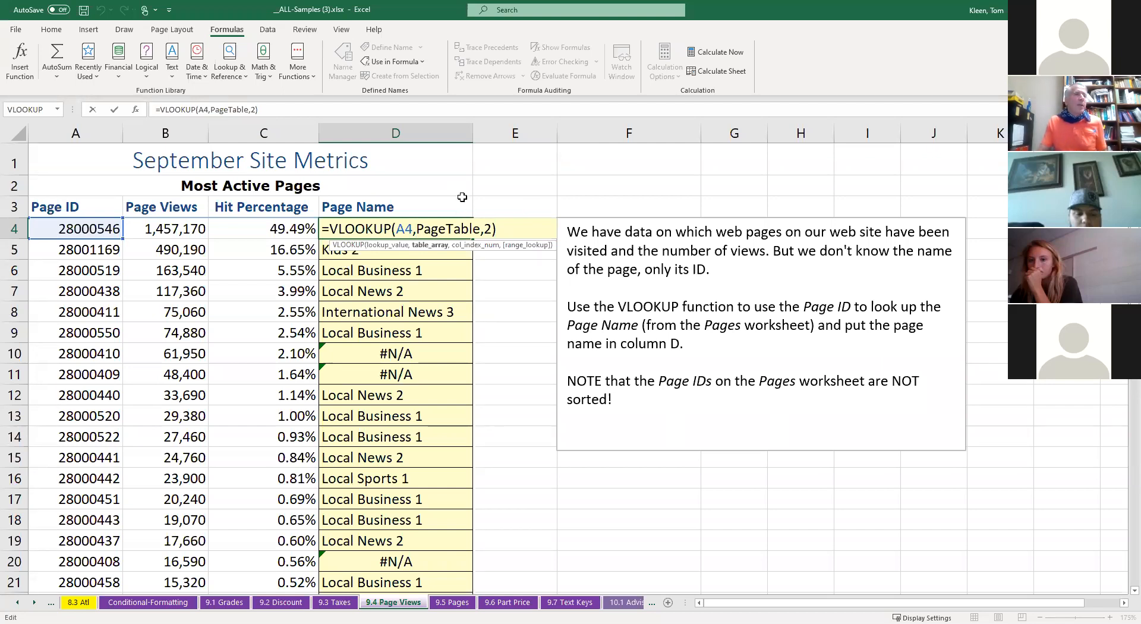
{"action": "key", "text": "Escape"}
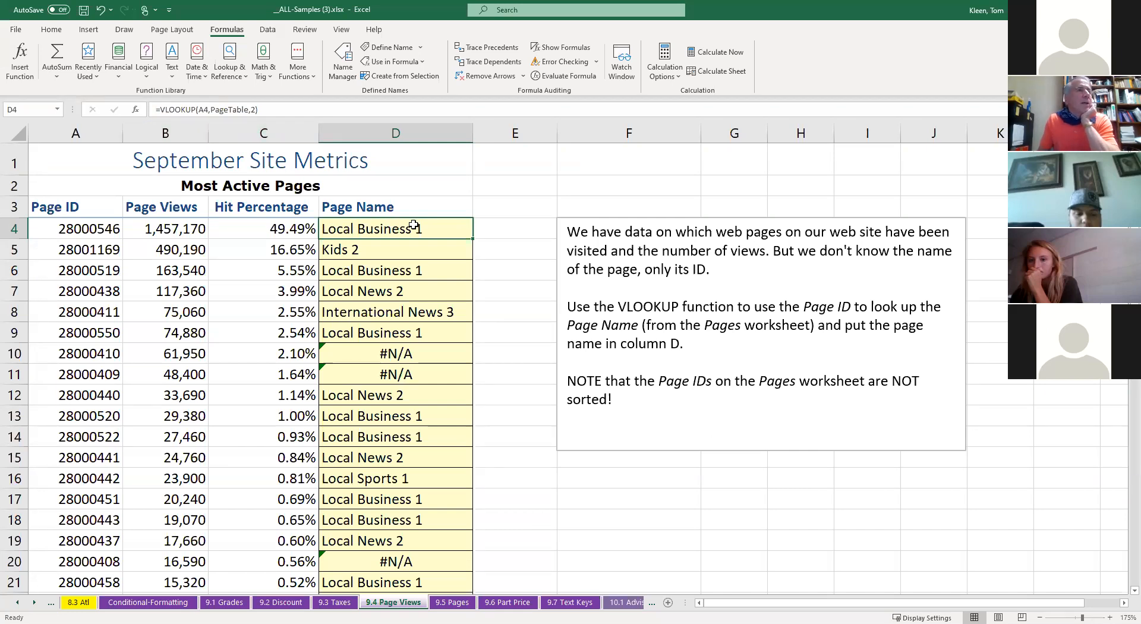
Set the range lookup of the D4 VLOOKUP to false for an exact match and refill the Page Name column down
{"action": "left_click", "coordinate": [136, 111]}
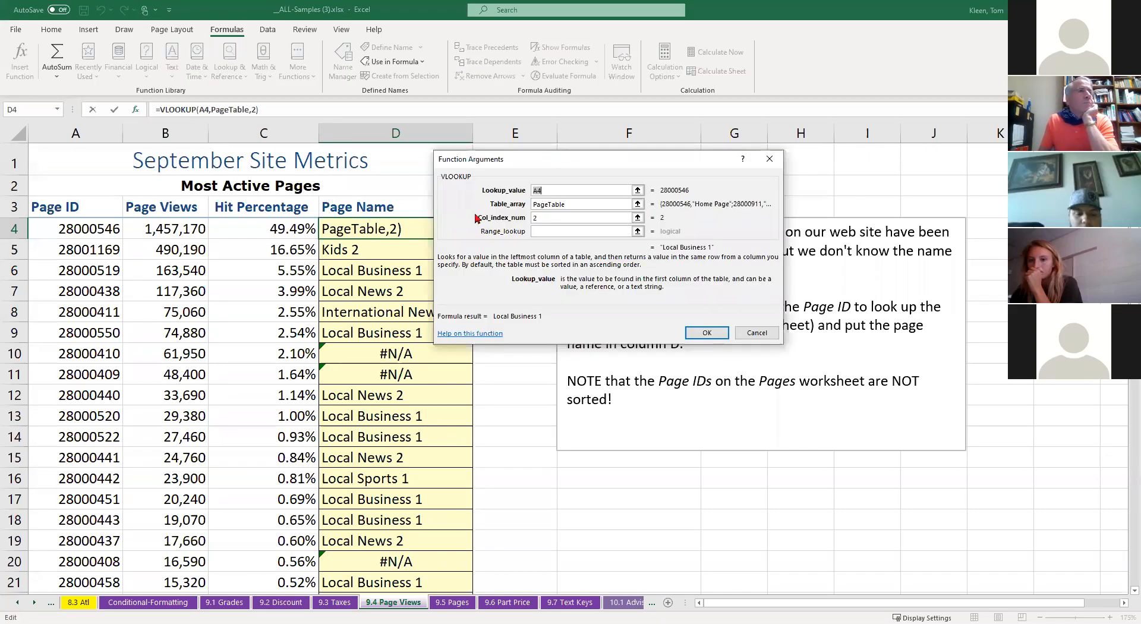
{"action": "left_click", "coordinate": [545, 231]}
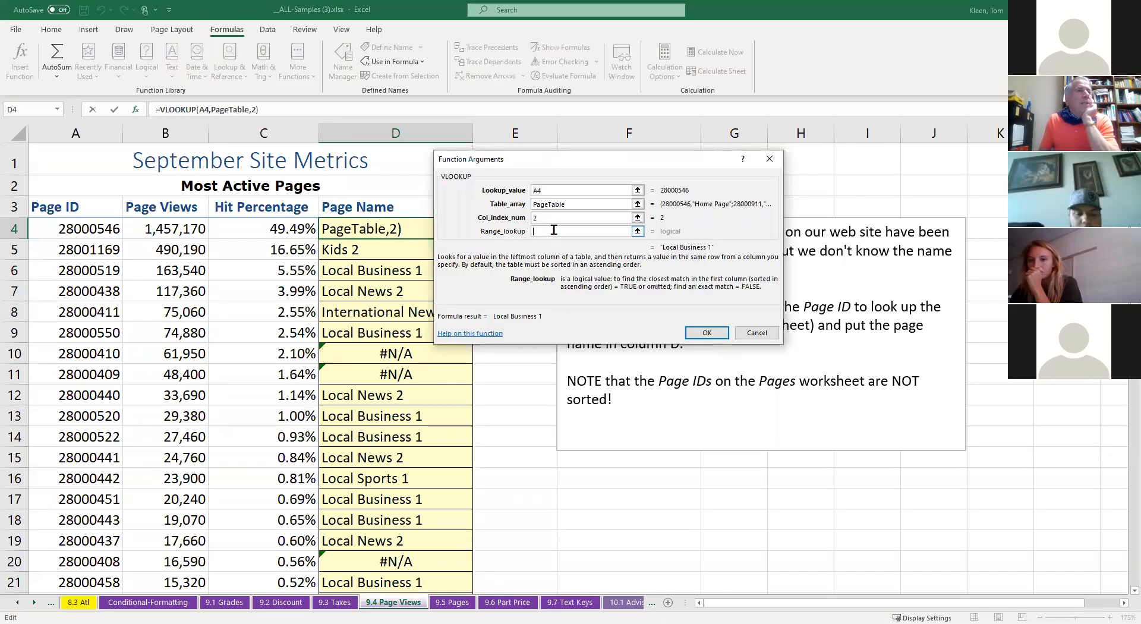
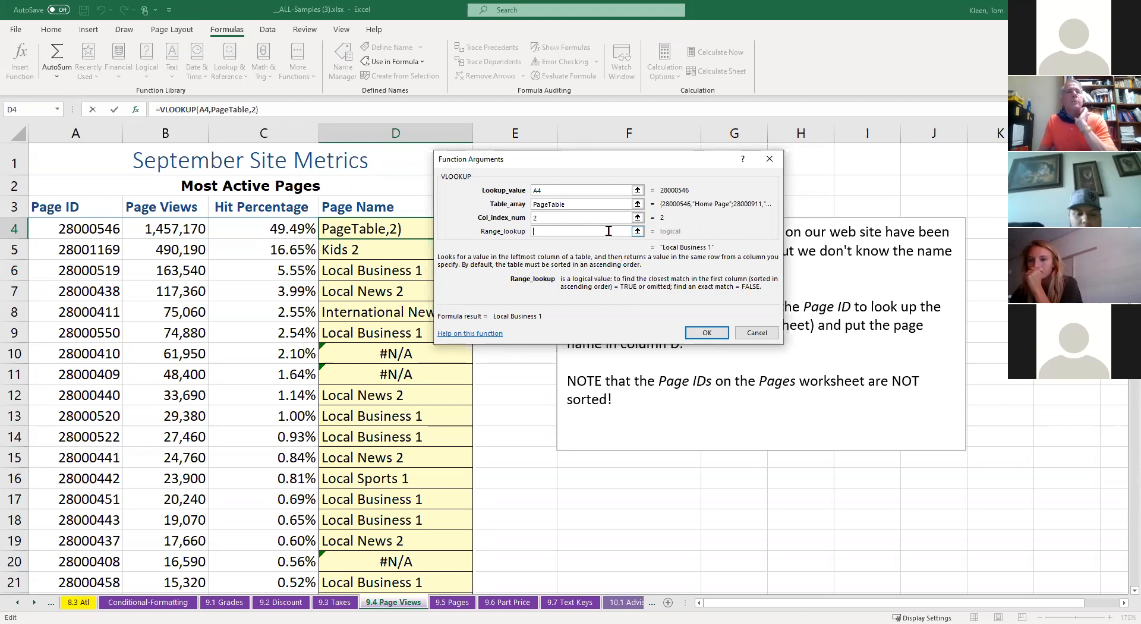
{"action": "type", "text": "false"}
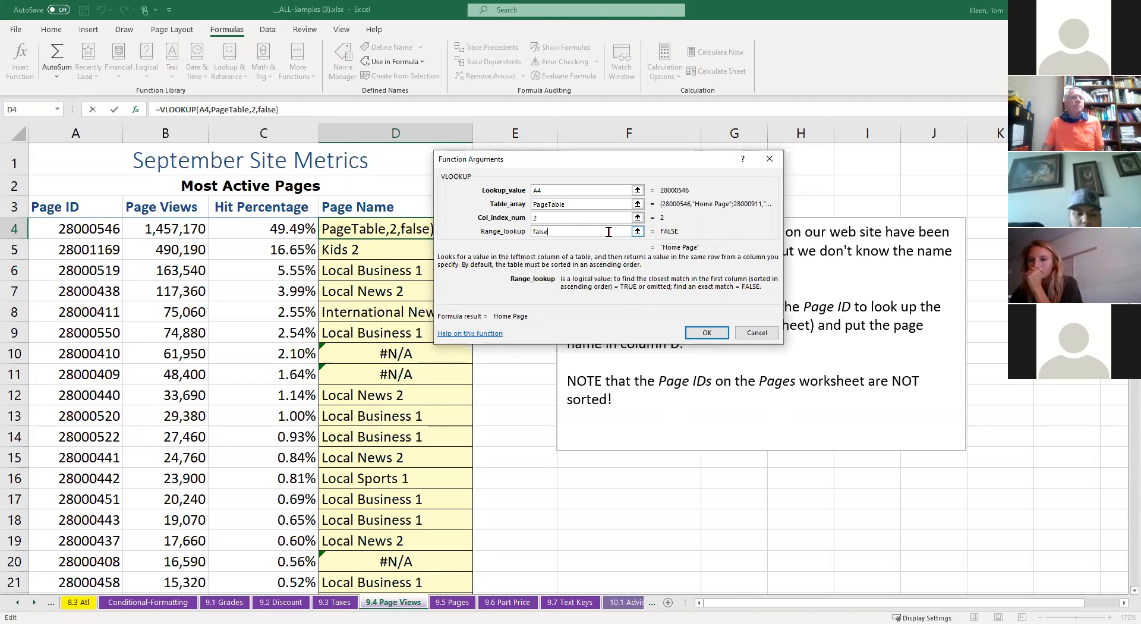
{"action": "key", "text": "Return"}
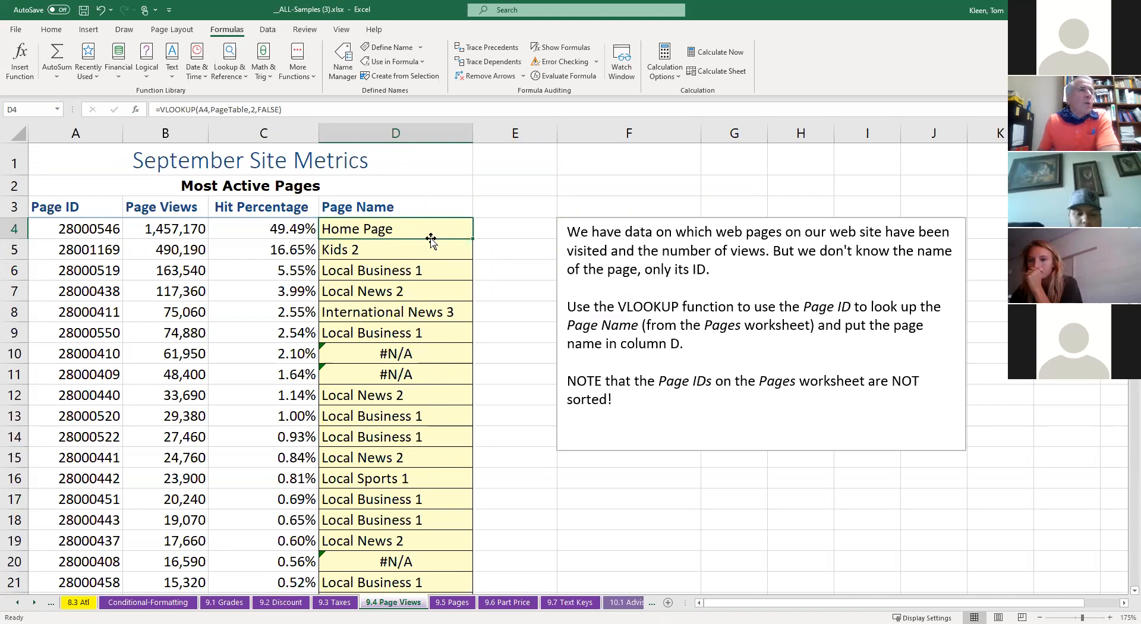
{"action": "double_click", "coordinate": [472, 236]}
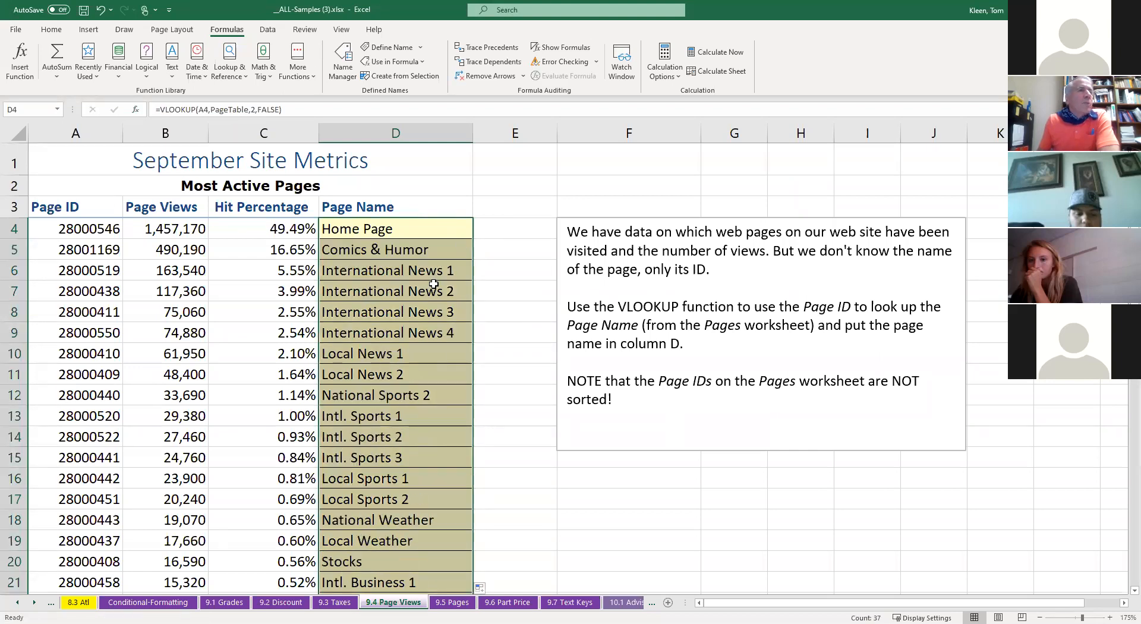
Review the looked-up page names in column D down to row 40 and the formulas in D5:D7
{"action": "scroll", "coordinate": [433, 284], "scroll_direction": "down", "scroll_amount": 8}
{"action": "scroll", "coordinate": [434, 284], "scroll_direction": "up", "scroll_amount": 8}
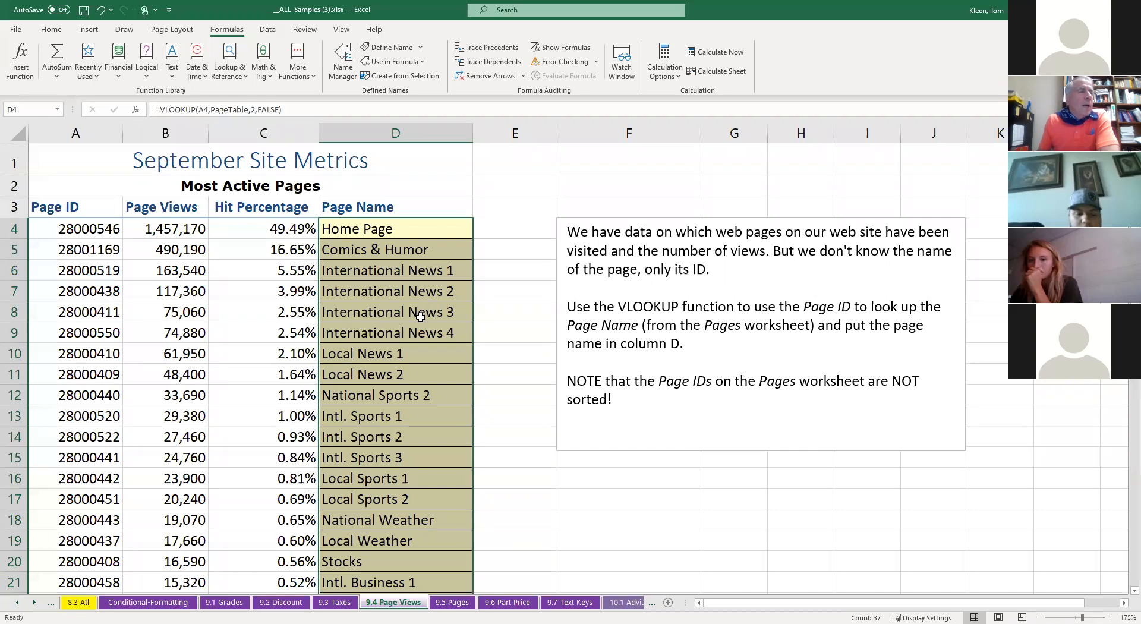
{"action": "scroll", "coordinate": [423, 310], "scroll_direction": "down", "scroll_amount": 5}
{"action": "scroll", "coordinate": [420, 317], "scroll_direction": "down", "scroll_amount": 2}
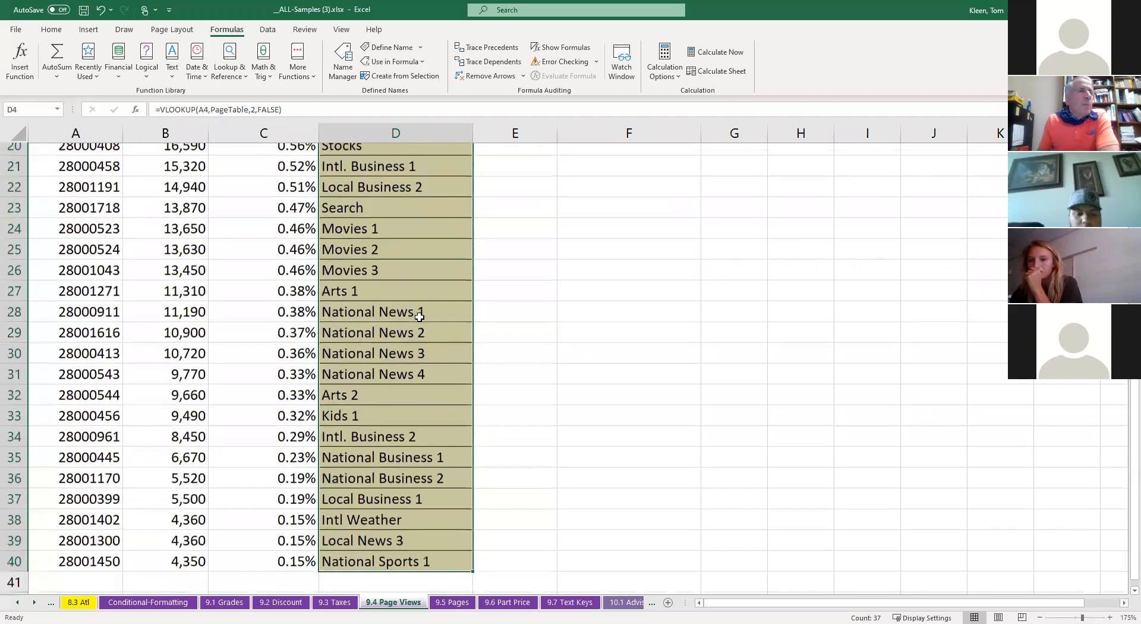
{"action": "scroll", "coordinate": [420, 317], "scroll_direction": "up", "scroll_amount": 7}
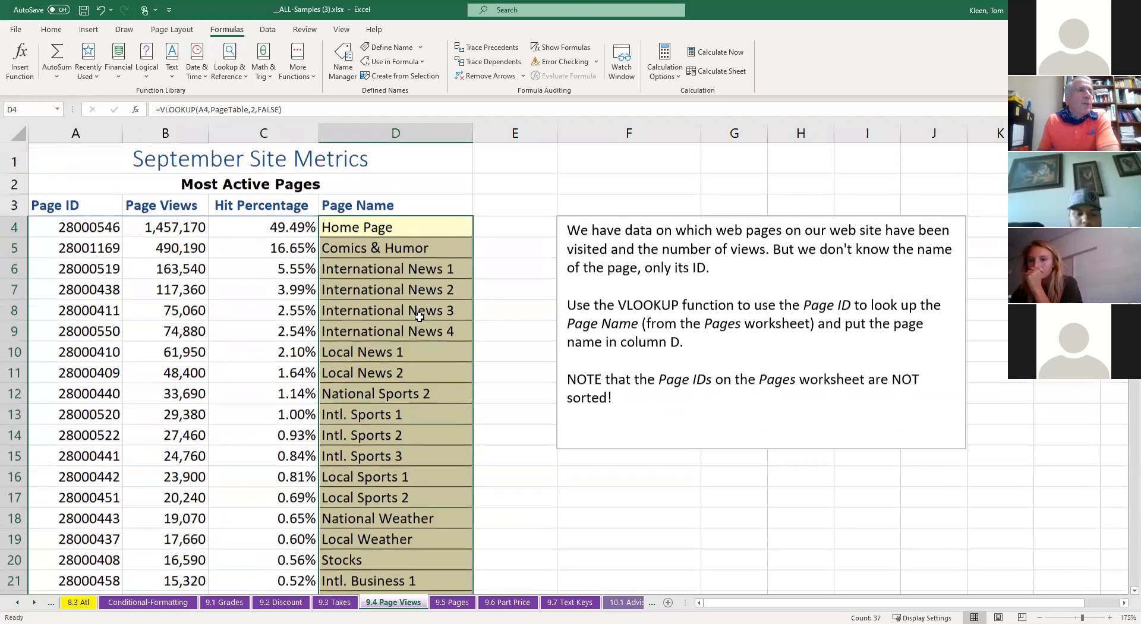
{"action": "left_click", "coordinate": [418, 250]}
{"action": "left_click", "coordinate": [419, 269]}
{"action": "left_click", "coordinate": [418, 288]}
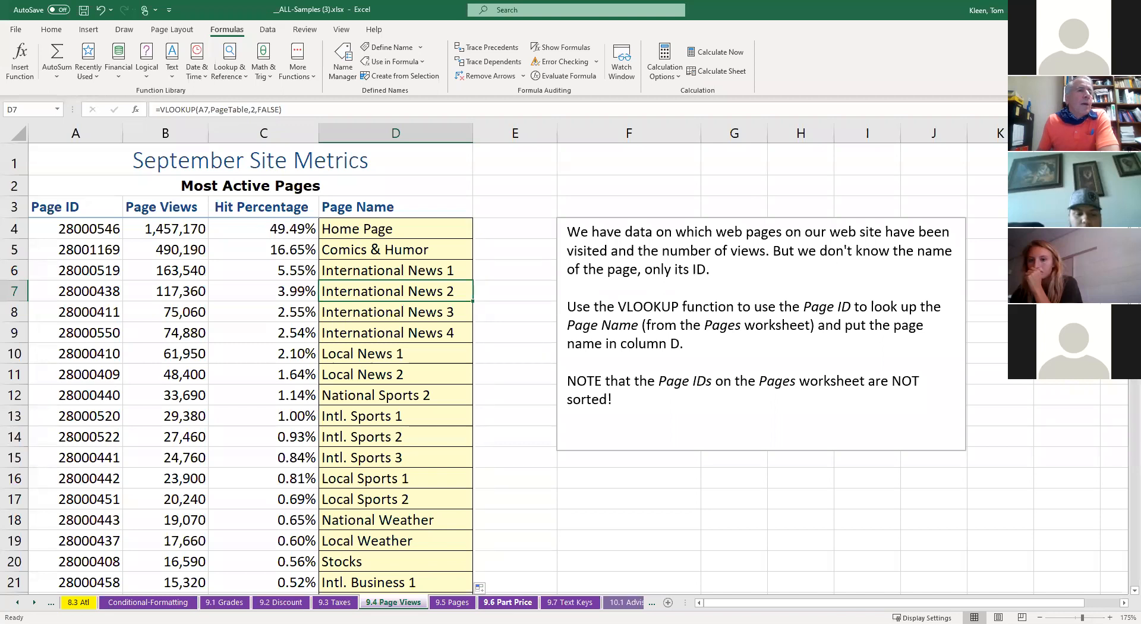
Open the 9.6 Part Price worksheet and examine the part table and the part number entered in G1
{"action": "left_click", "coordinate": [508, 602]}
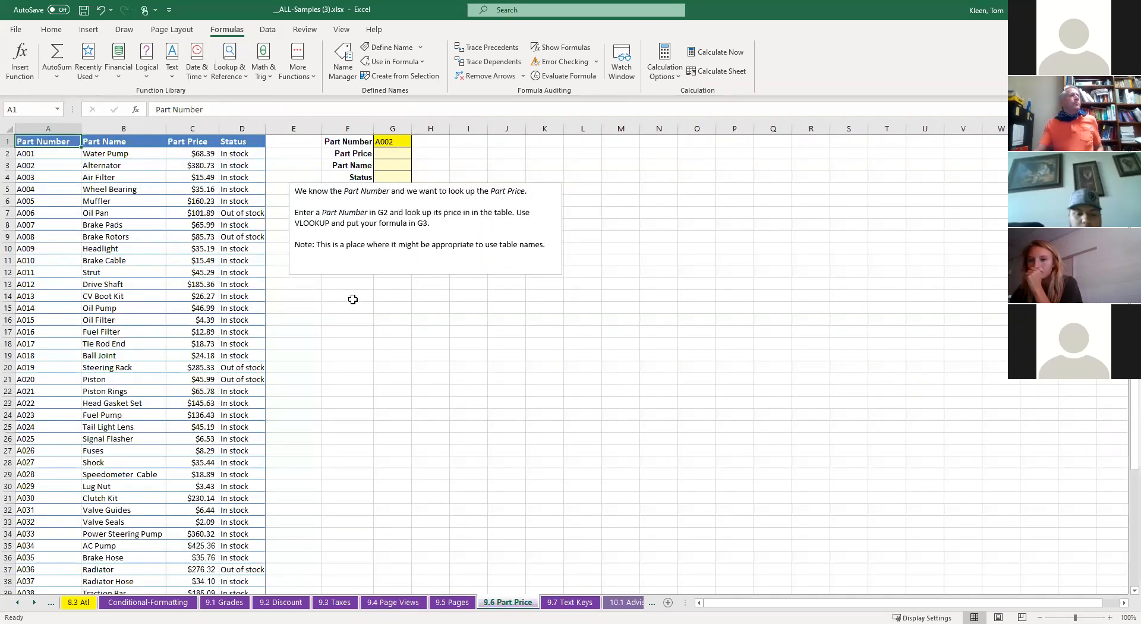
{"action": "scroll", "coordinate": [318, 315], "scroll_direction": "up", "scroll_amount": 6}
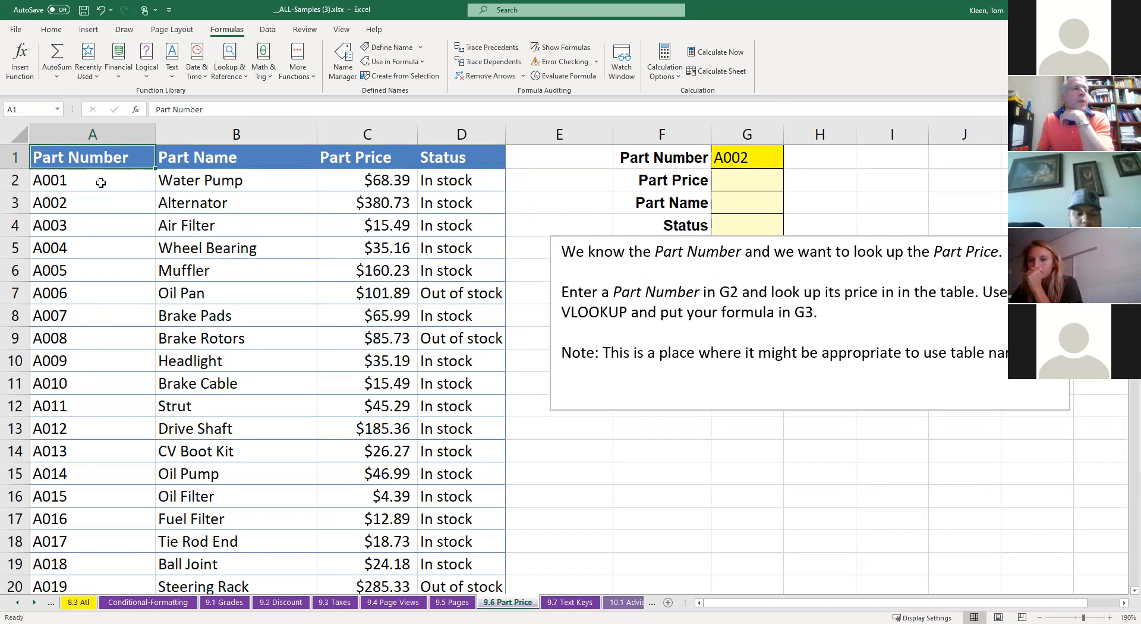
{"action": "left_click", "coordinate": [59, 183]}
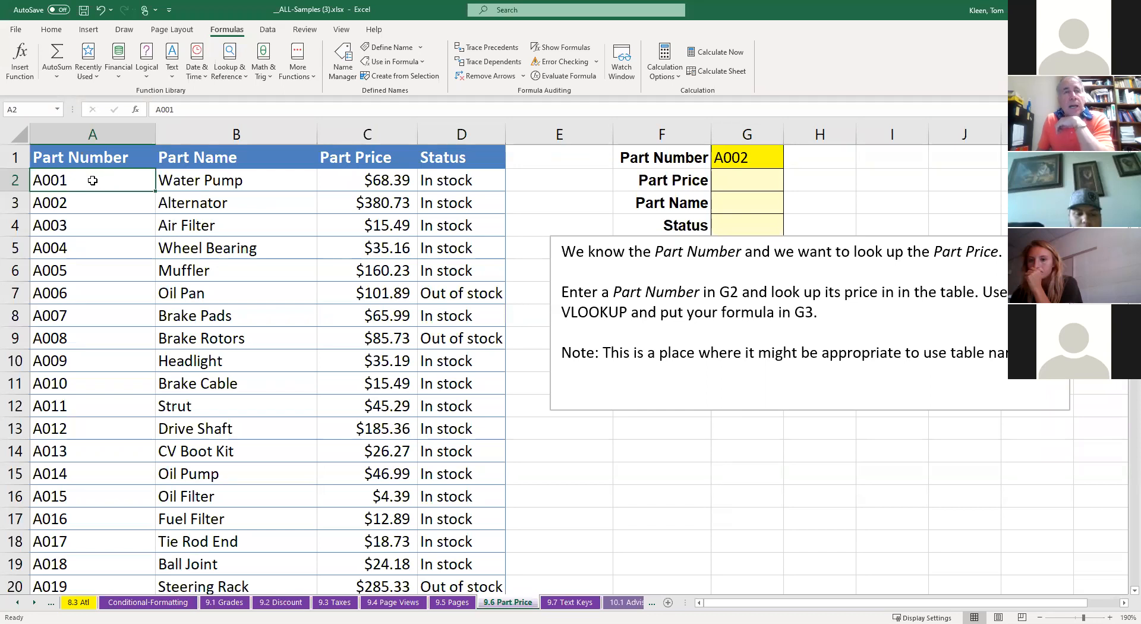
{"action": "left_click", "coordinate": [761, 155]}
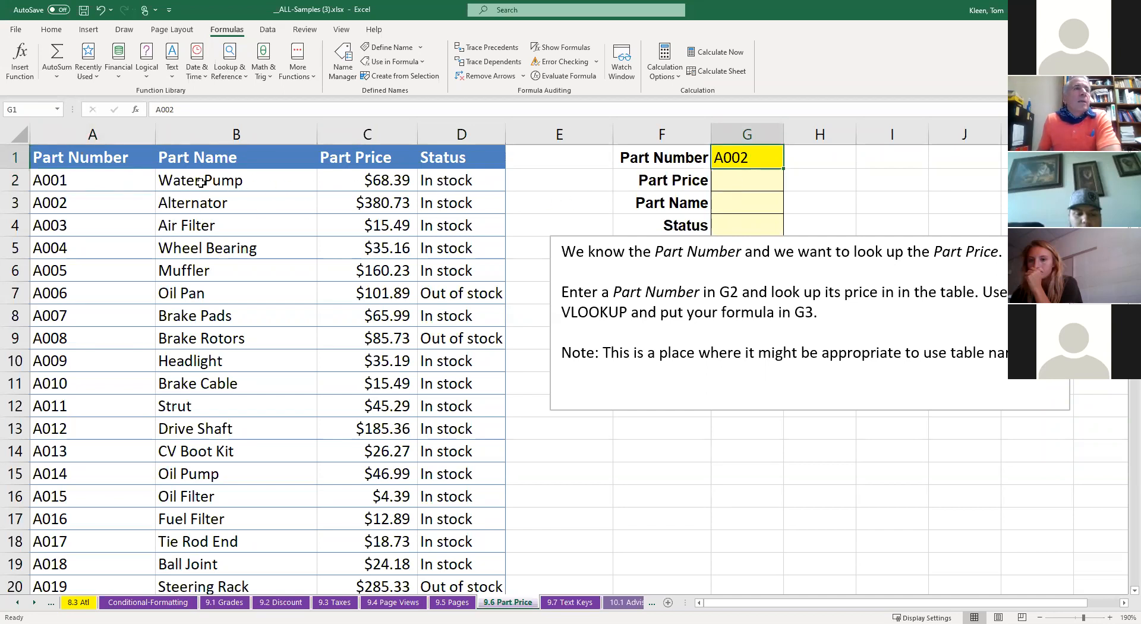
{"action": "left_click", "coordinate": [749, 180]}
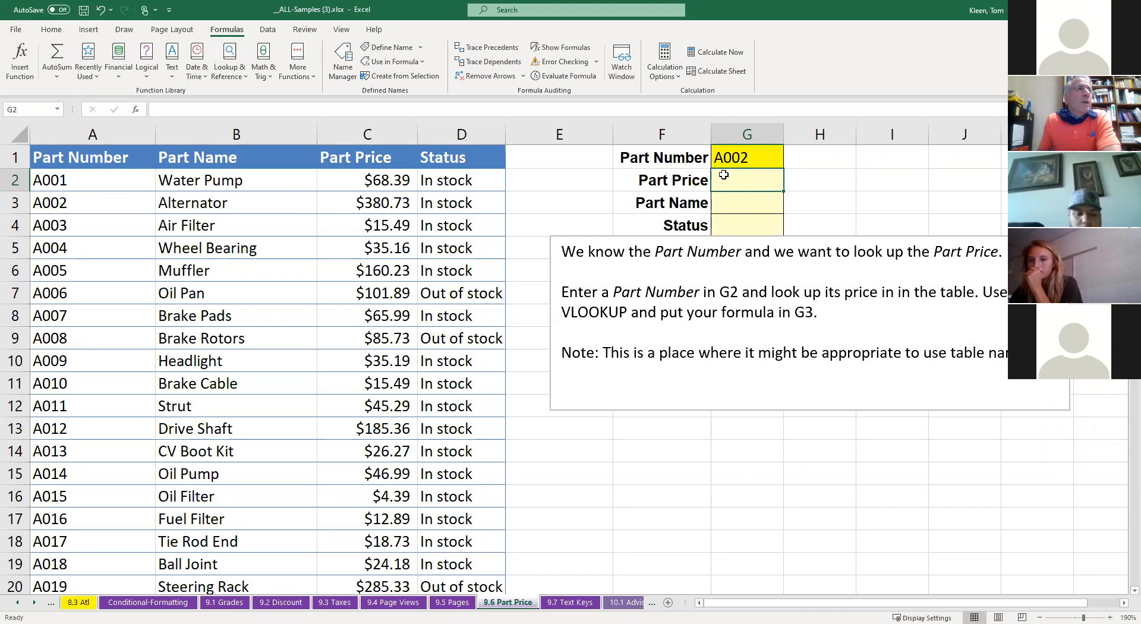
{"action": "left_click", "coordinate": [232, 78]}
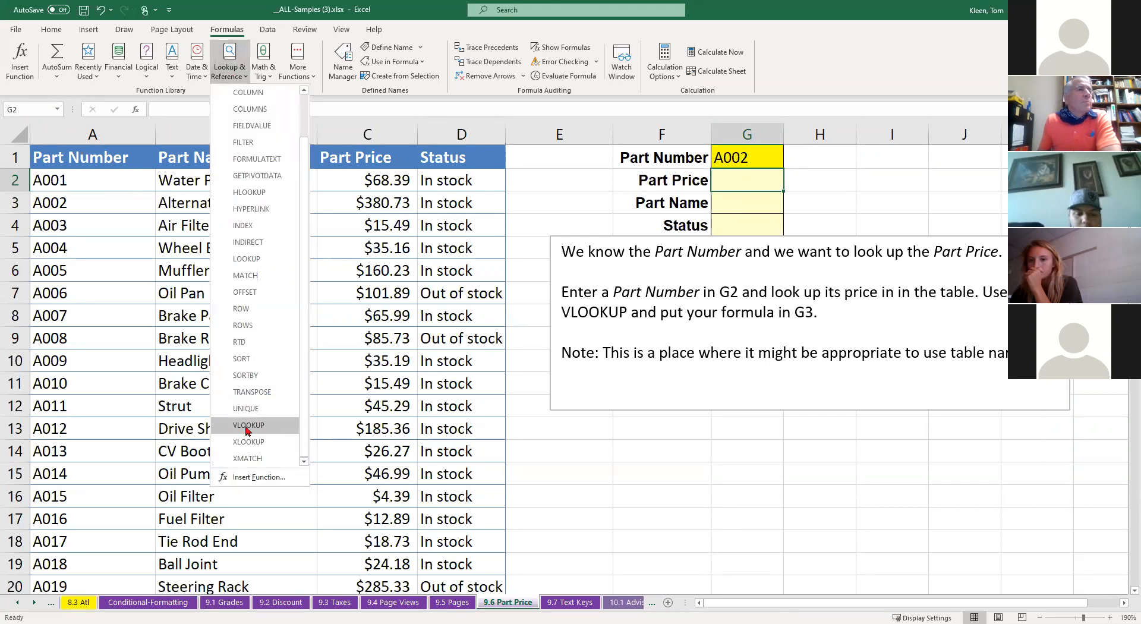
{"action": "left_click", "coordinate": [247, 425]}
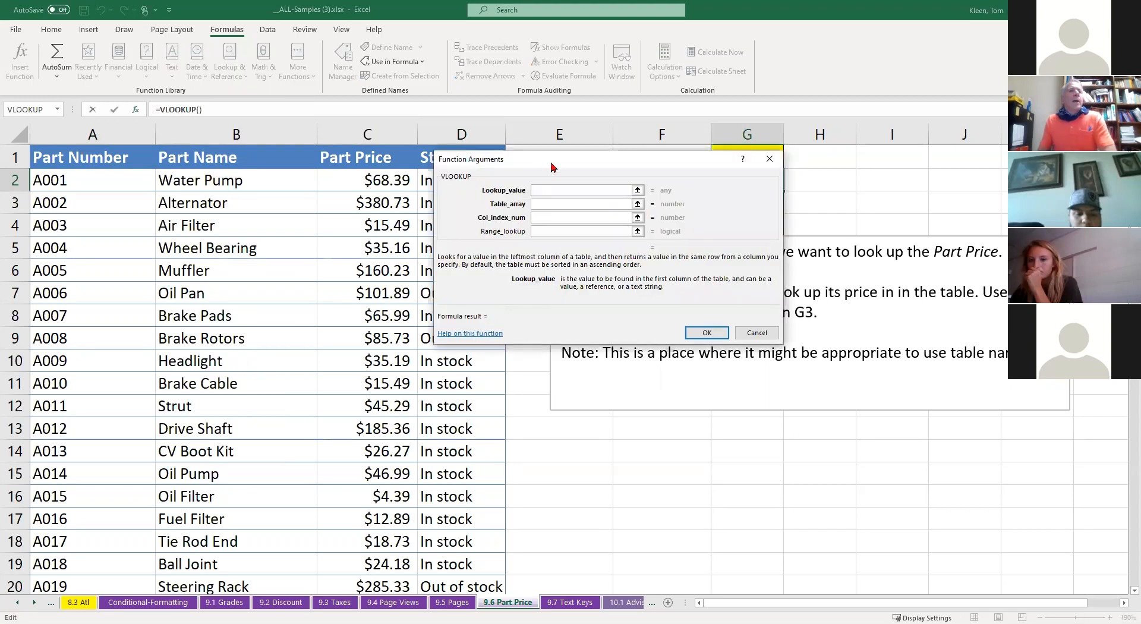
{"action": "left_click_drag", "start_coordinate": [552, 166], "coordinate": [697, 236]}
{"action": "left_click", "coordinate": [745, 157]}
{"action": "left_click", "coordinate": [714, 274]}
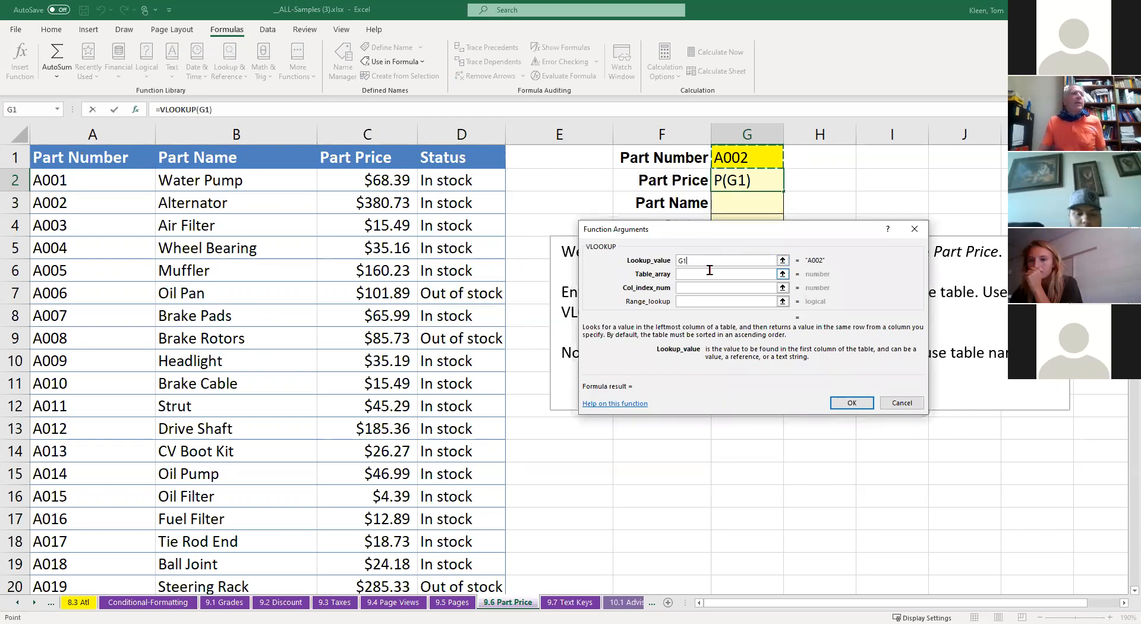
{"action": "left_click", "coordinate": [710, 270]}
{"action": "left_click", "coordinate": [903, 404]}
Name the part table range A2:D51 Parts
{"action": "left_click_drag", "start_coordinate": [57, 184], "coordinate": [443, 564]}
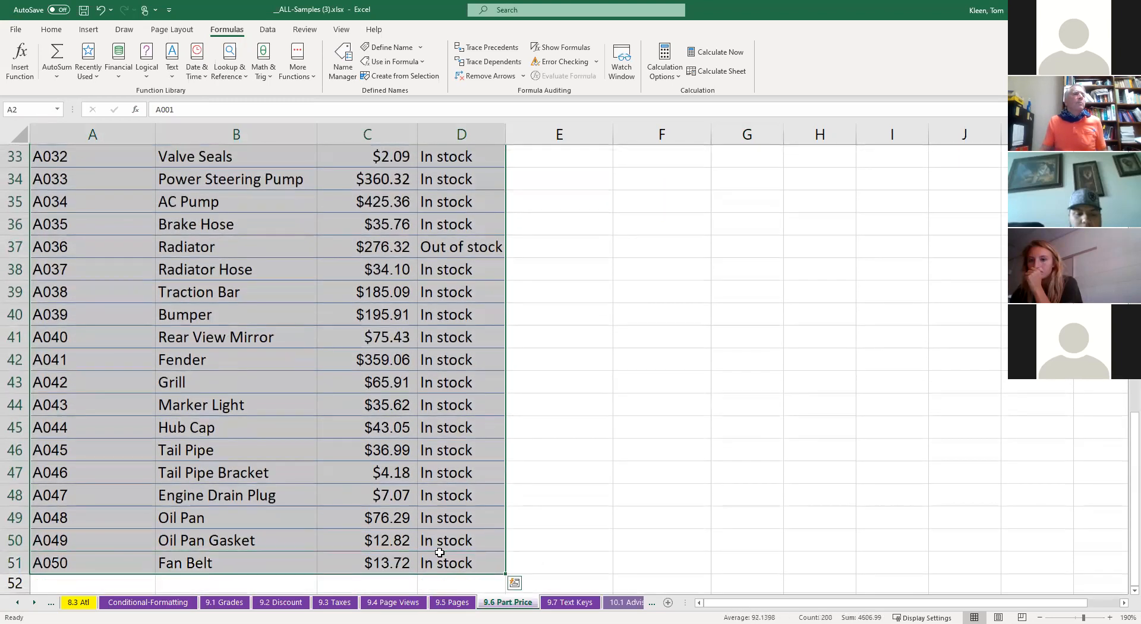
{"action": "left_click", "coordinate": [25, 104]}
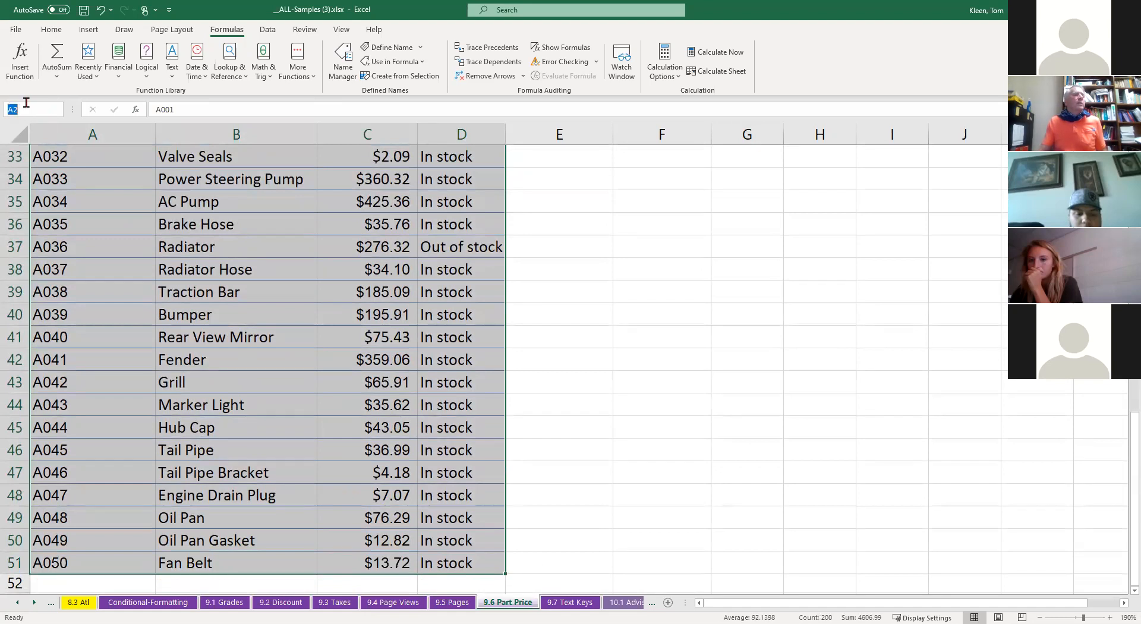
{"action": "type", "text": "Parts"}
{"action": "key", "text": "Return"}
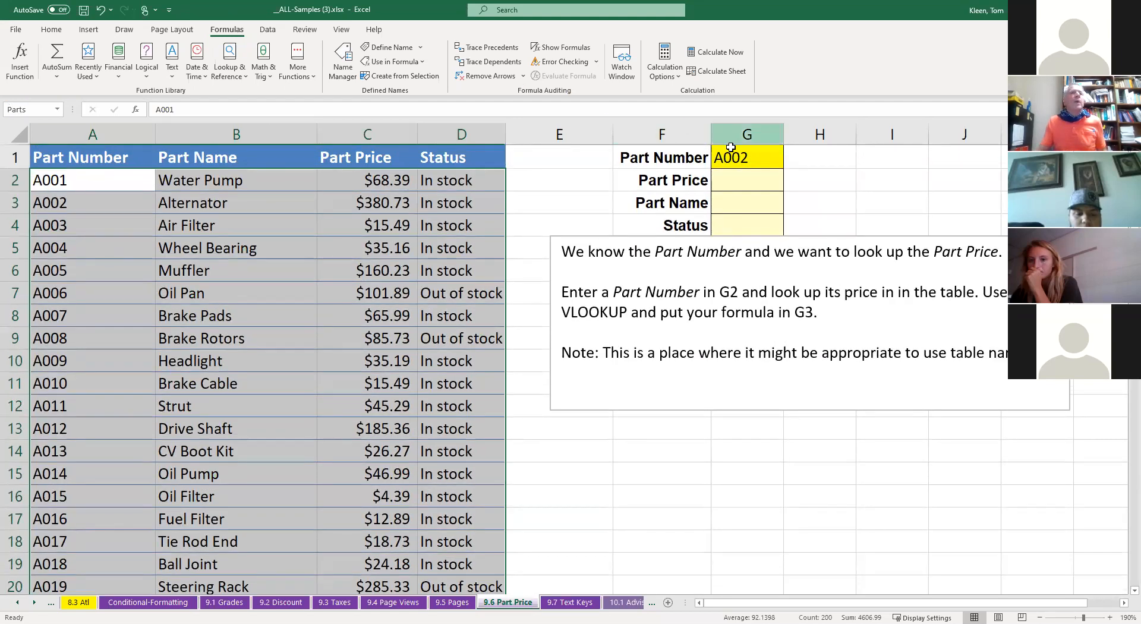
Insert a VLOOKUP in G2 with lookup value G1, table array parts, column index 3 and range lookup false
{"action": "left_click", "coordinate": [745, 158]}
{"action": "left_click", "coordinate": [746, 177]}
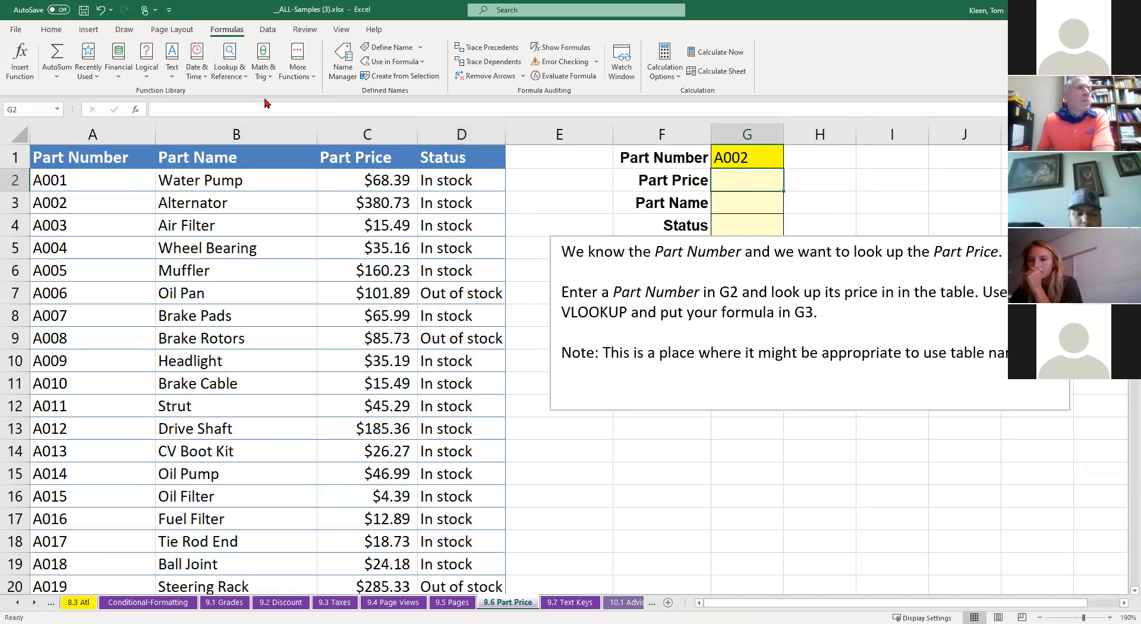
{"action": "left_click", "coordinate": [241, 82]}
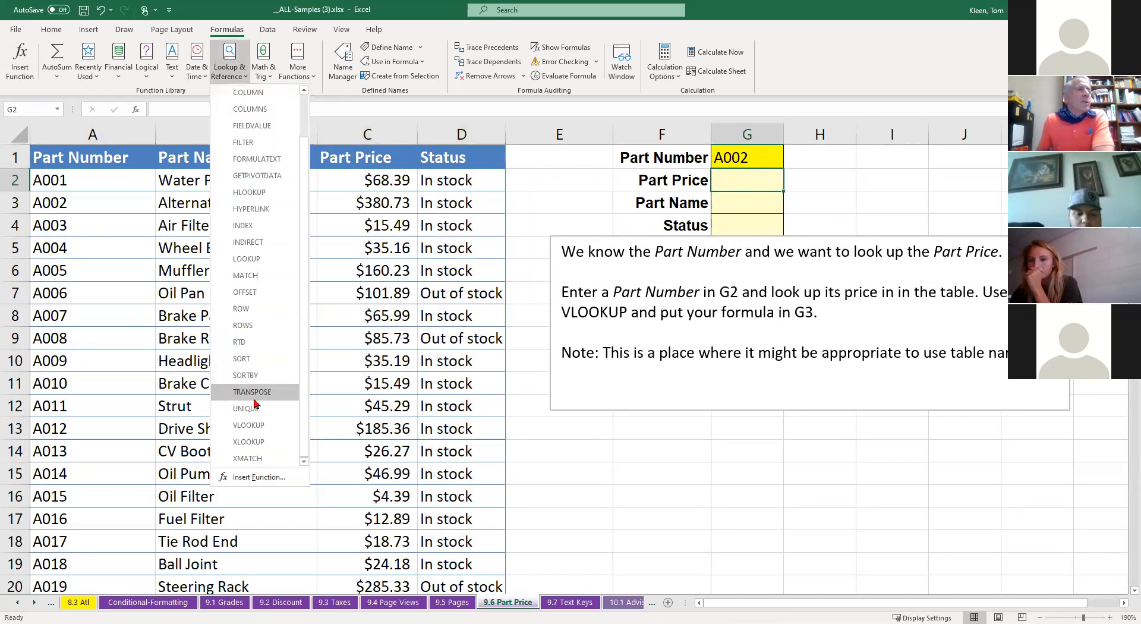
{"action": "left_click", "coordinate": [257, 428]}
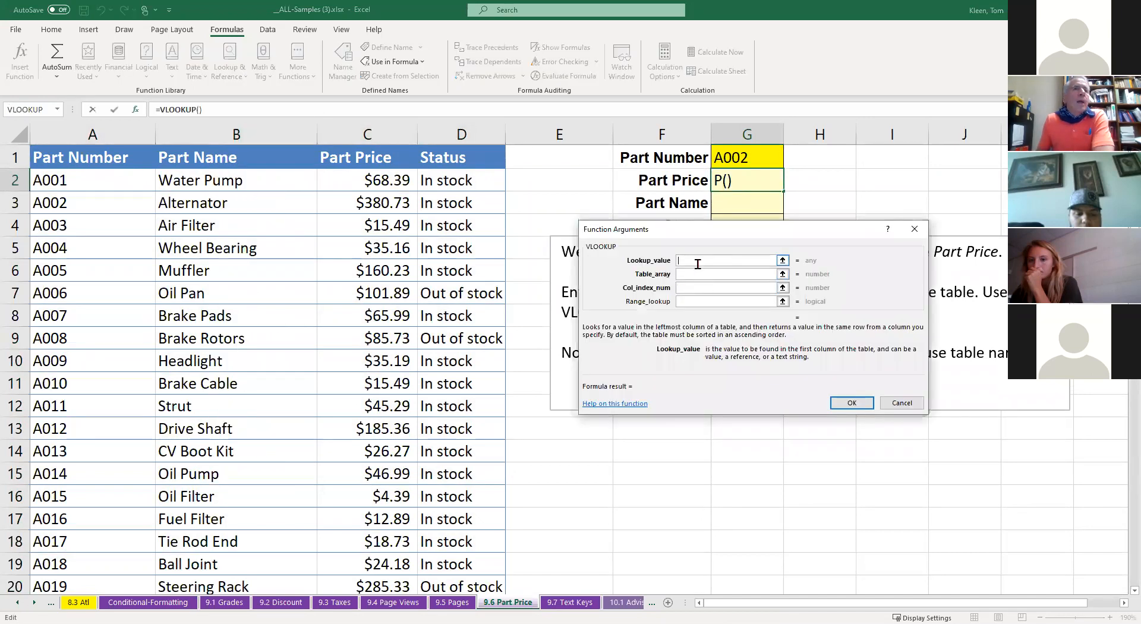
{"action": "left_click", "coordinate": [752, 158]}
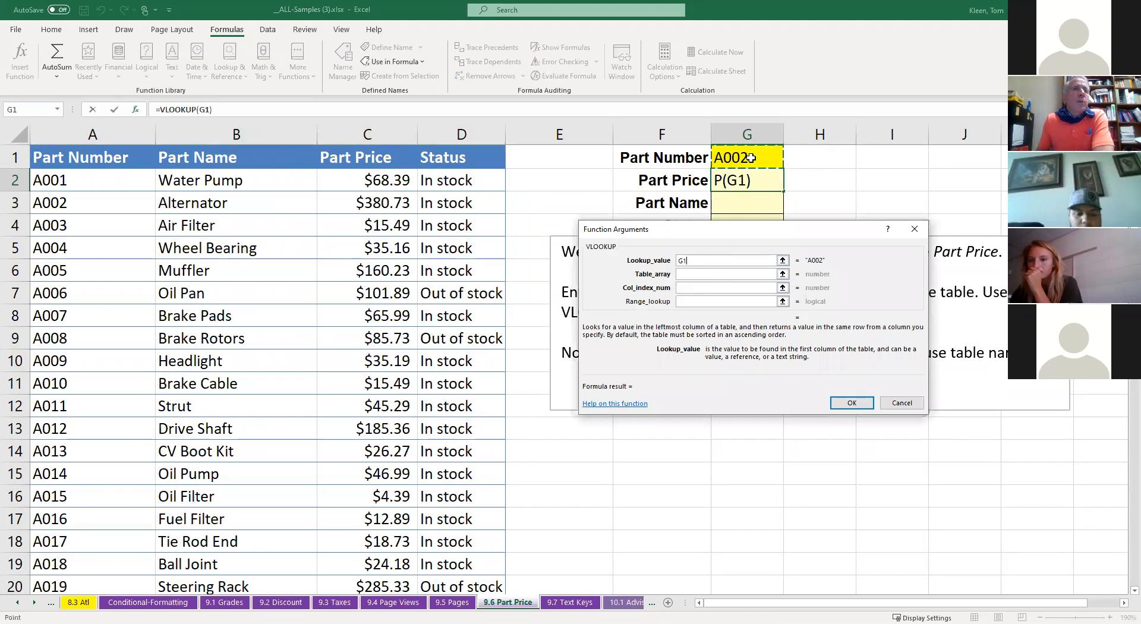
{"action": "left_click", "coordinate": [707, 273]}
{"action": "type", "text": "parts"}
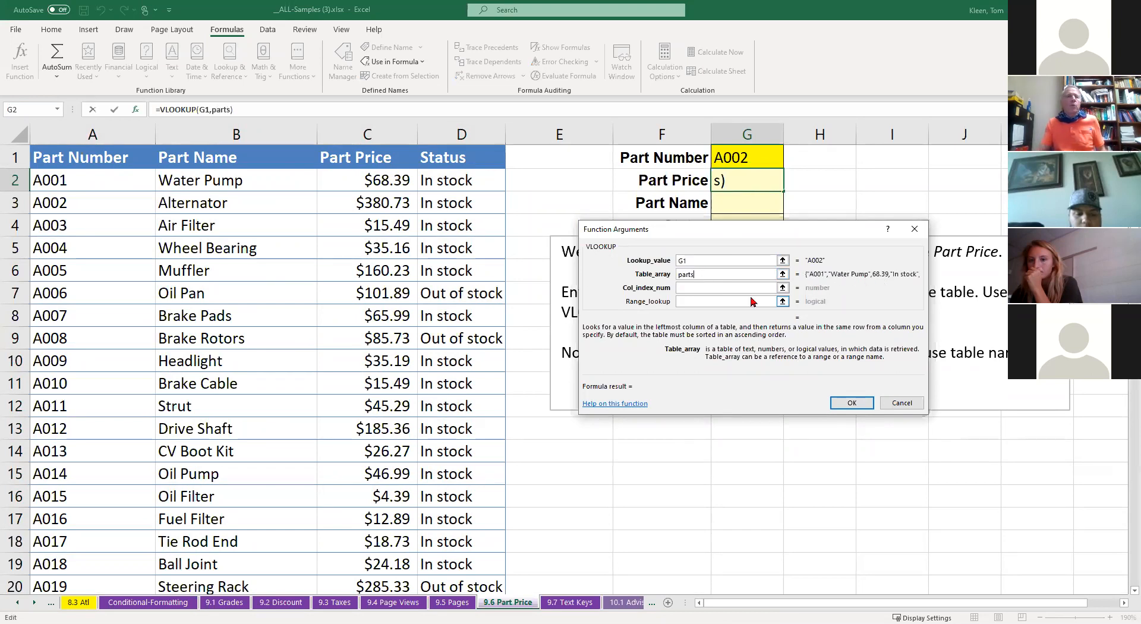
{"action": "left_click", "coordinate": [731, 287]}
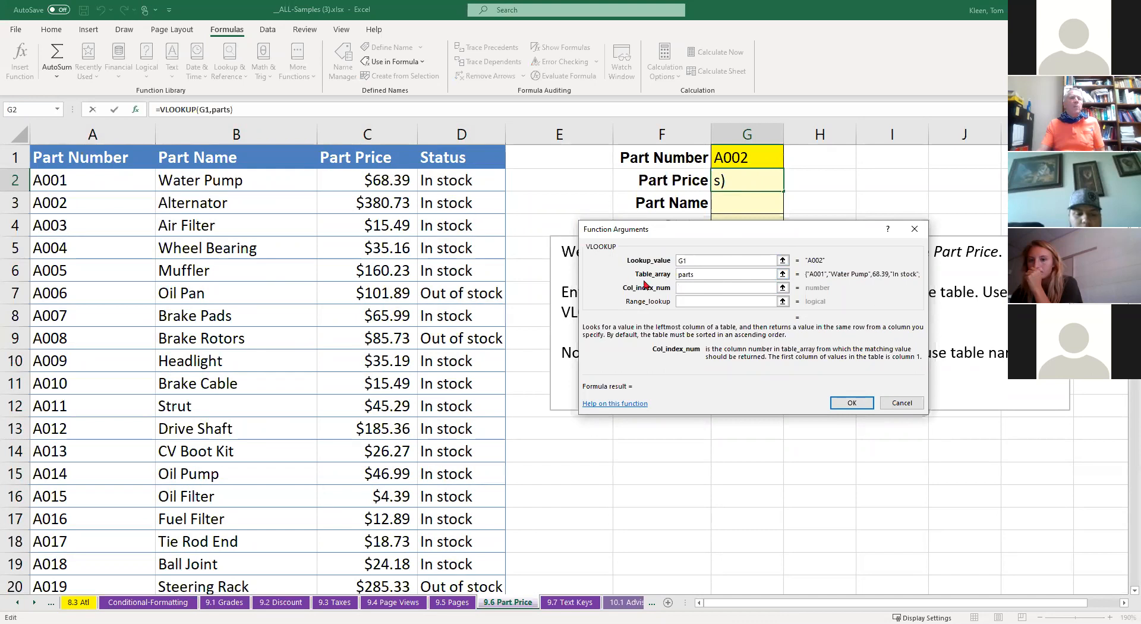
{"action": "type", "text": "3"}
{"action": "left_click", "coordinate": [704, 300]}
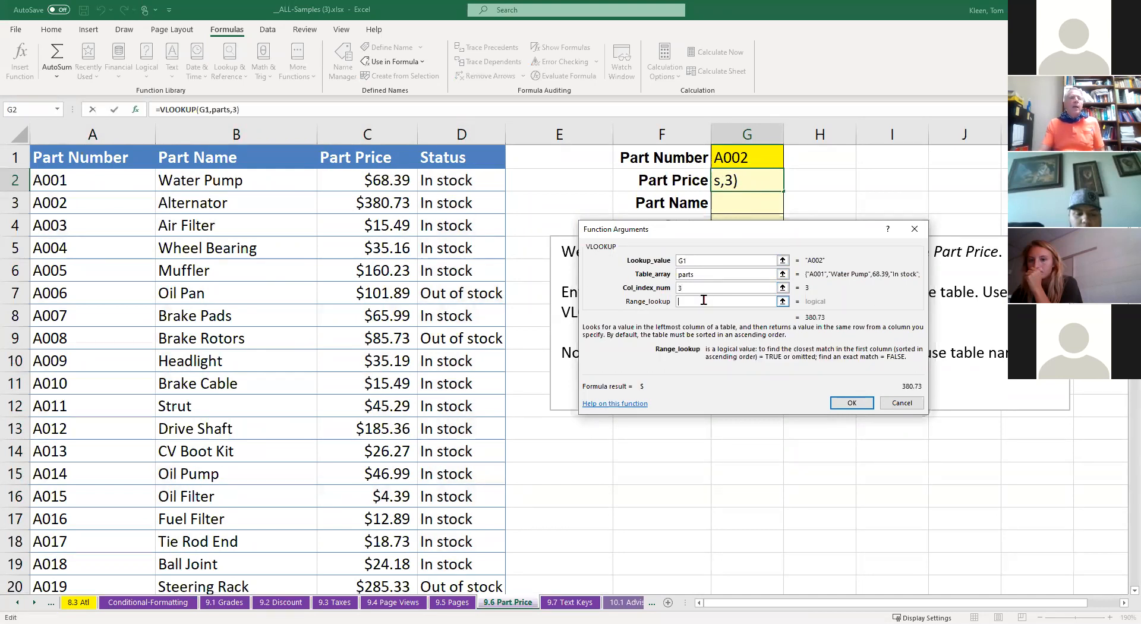
{"action": "type", "text": "false"}
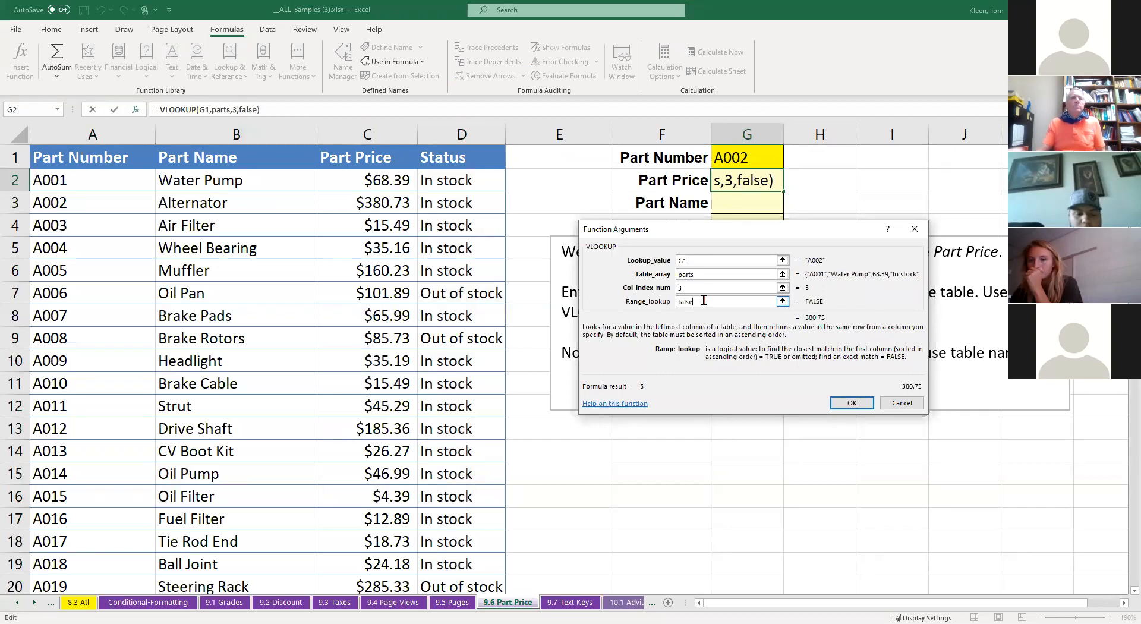
{"action": "left_click", "coordinate": [853, 404]}
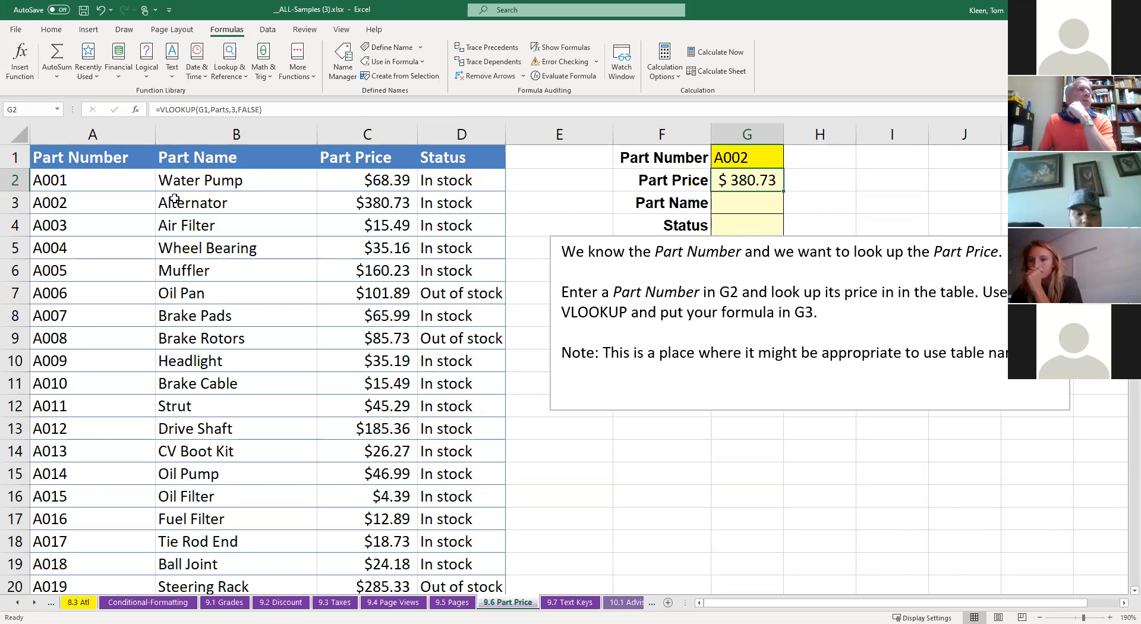
Compare the looked-up price with the A002 row and examine the Part Name and Status columns needed for G3 and G4
{"action": "left_click", "coordinate": [72, 201]}
{"action": "left_click_drag", "start_coordinate": [79, 202], "coordinate": [376, 207]}
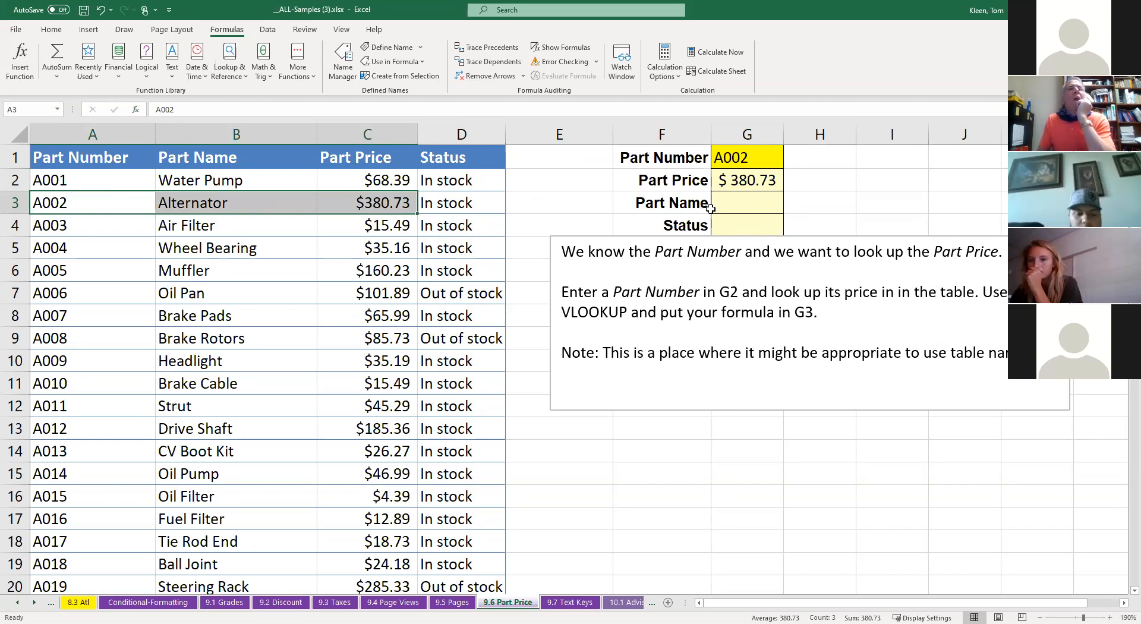
{"action": "left_click", "coordinate": [732, 200]}
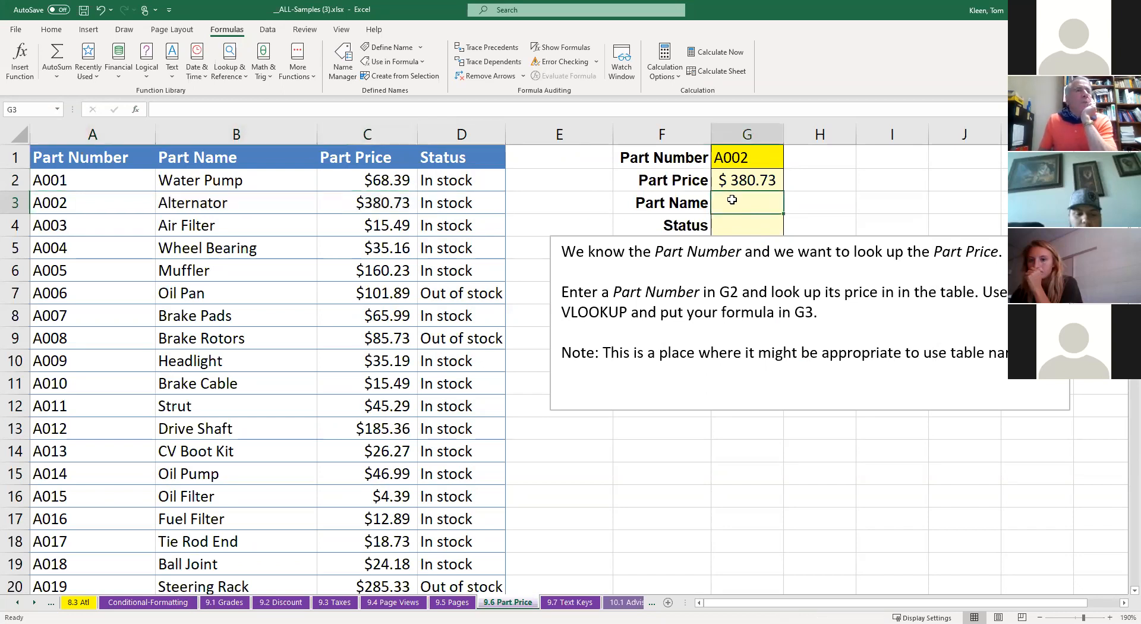
{"action": "left_click", "coordinate": [734, 221]}
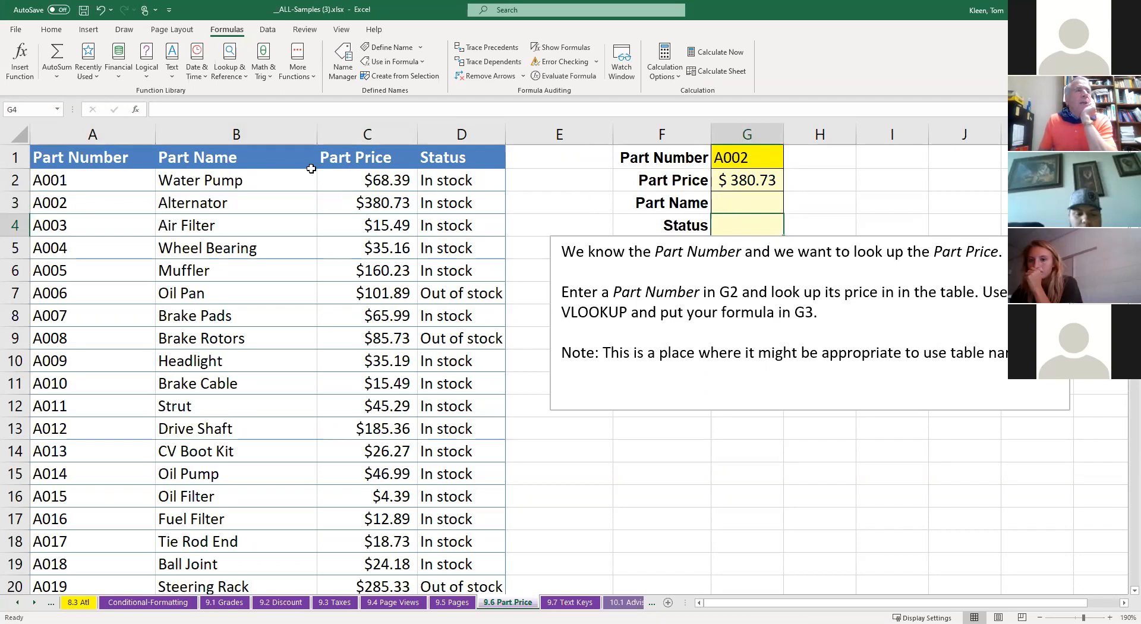
{"action": "left_click", "coordinate": [217, 143]}
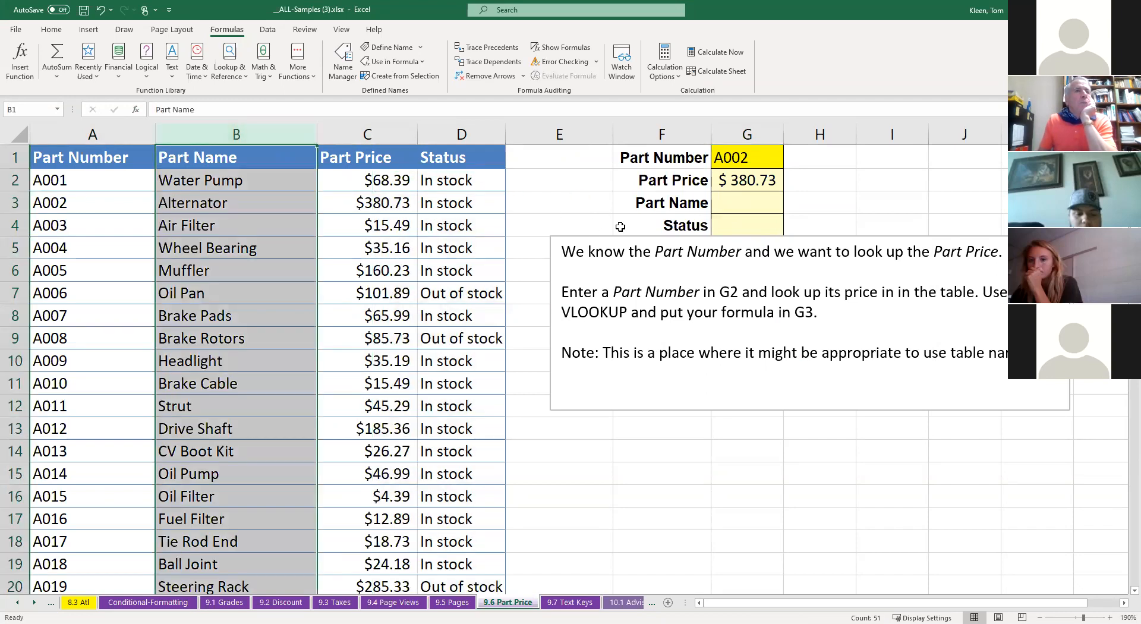
{"action": "left_click", "coordinate": [726, 228]}
{"action": "left_click", "coordinate": [465, 134]}
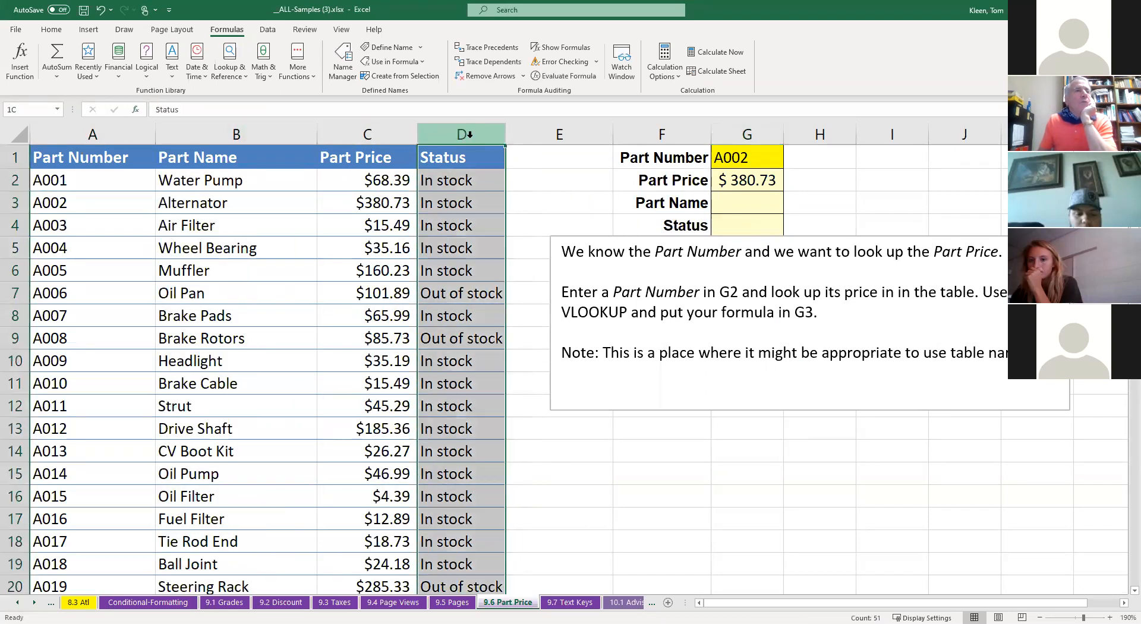
{"action": "left_click", "coordinate": [728, 202]}
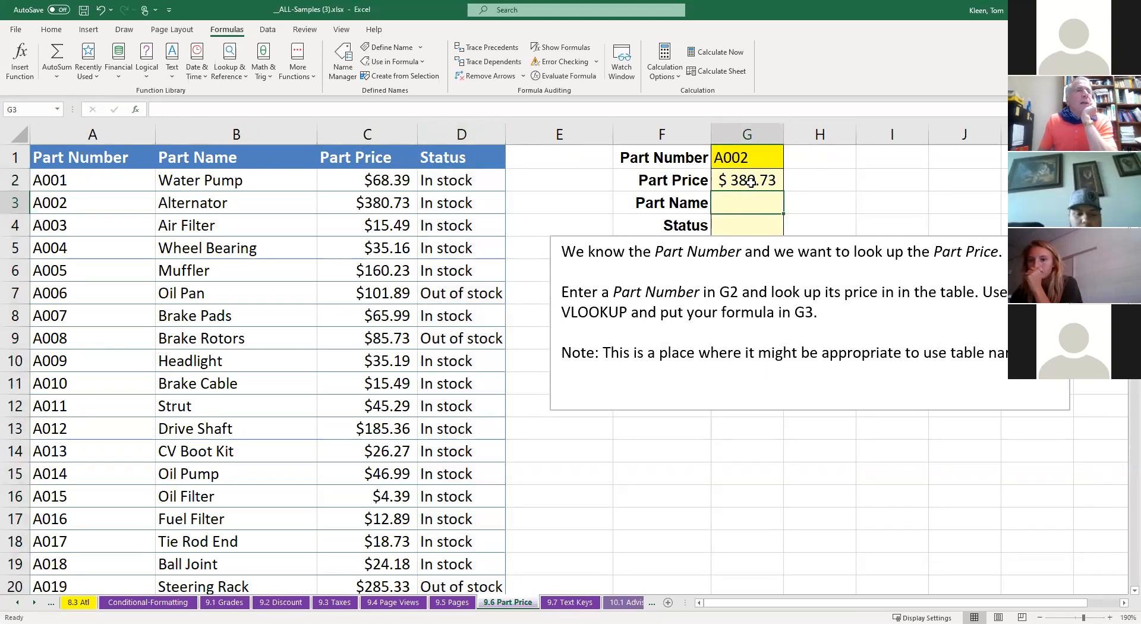
Try to fill the G2 VLOOKUP down to G4 with its relative lookup reference and inspect the copied formula in G3
{"action": "left_click", "coordinate": [751, 182]}
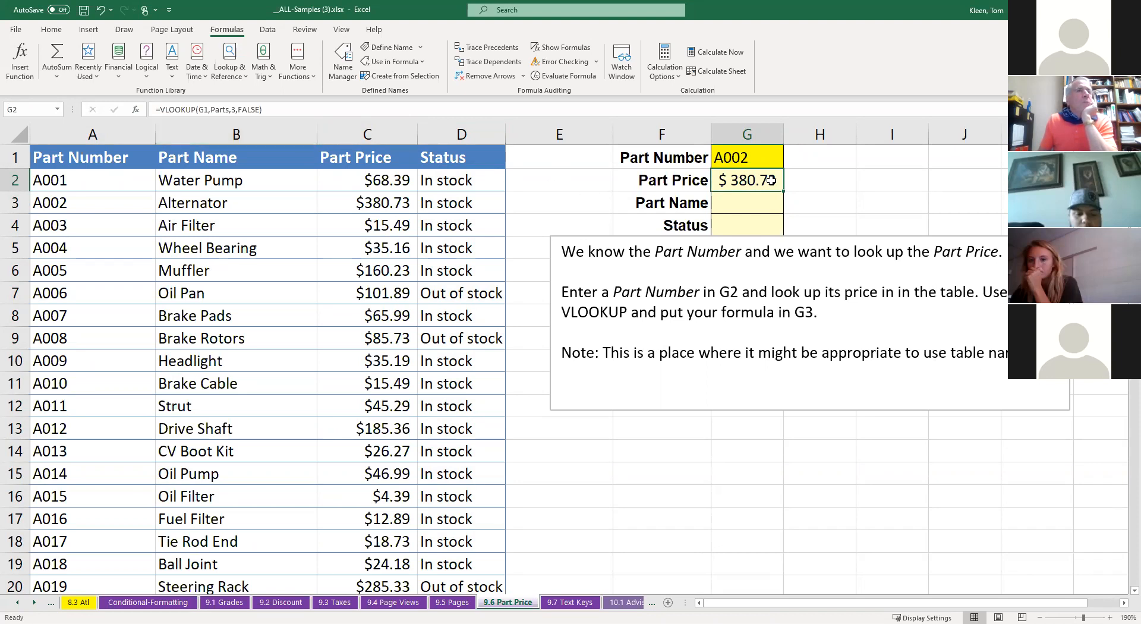
{"action": "left_click_drag", "start_coordinate": [781, 189], "coordinate": [782, 230]}
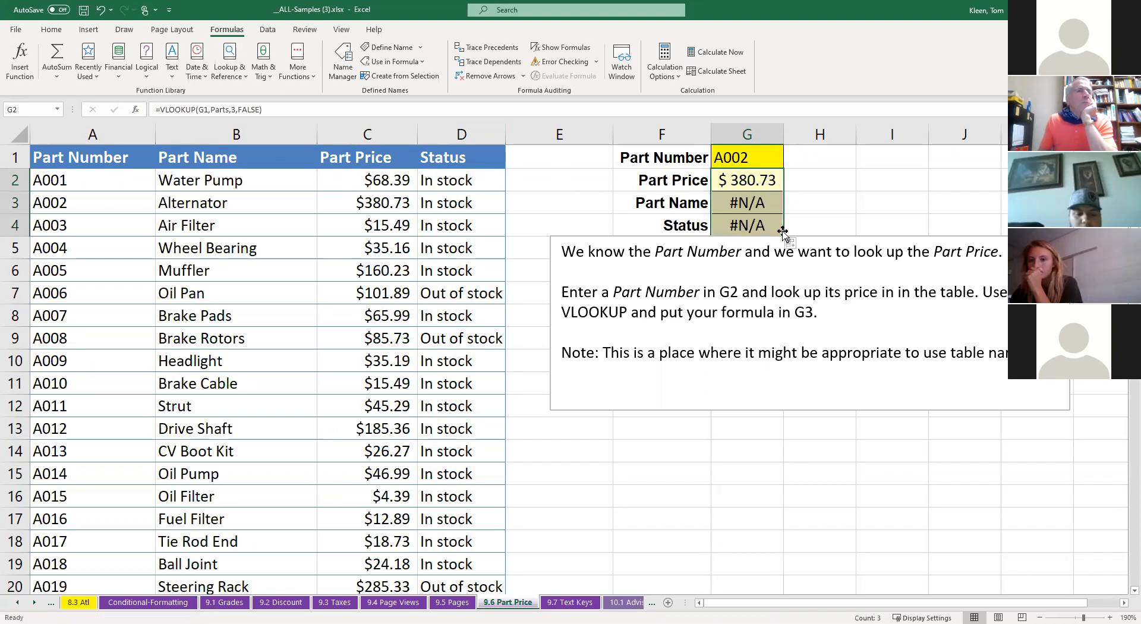
{"action": "double_click", "coordinate": [753, 202]}
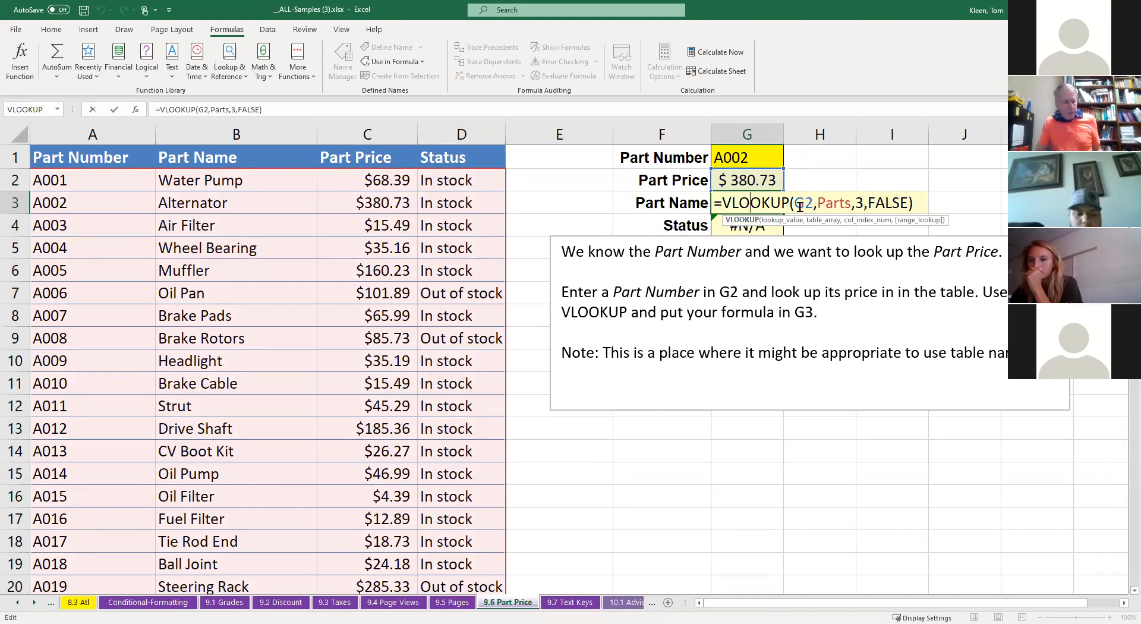
{"action": "key", "text": "ctrl+Return"}
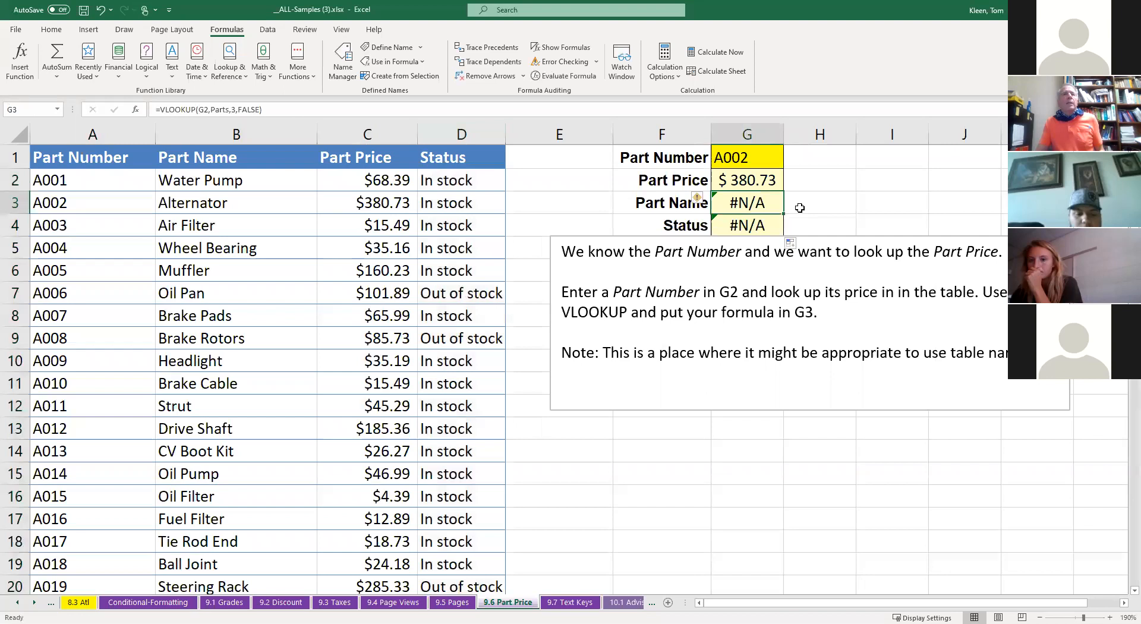
Make the lookup value in the G2 formula the absolute reference $G$1 and refill the formula down to G4
{"action": "left_click", "coordinate": [752, 180]}
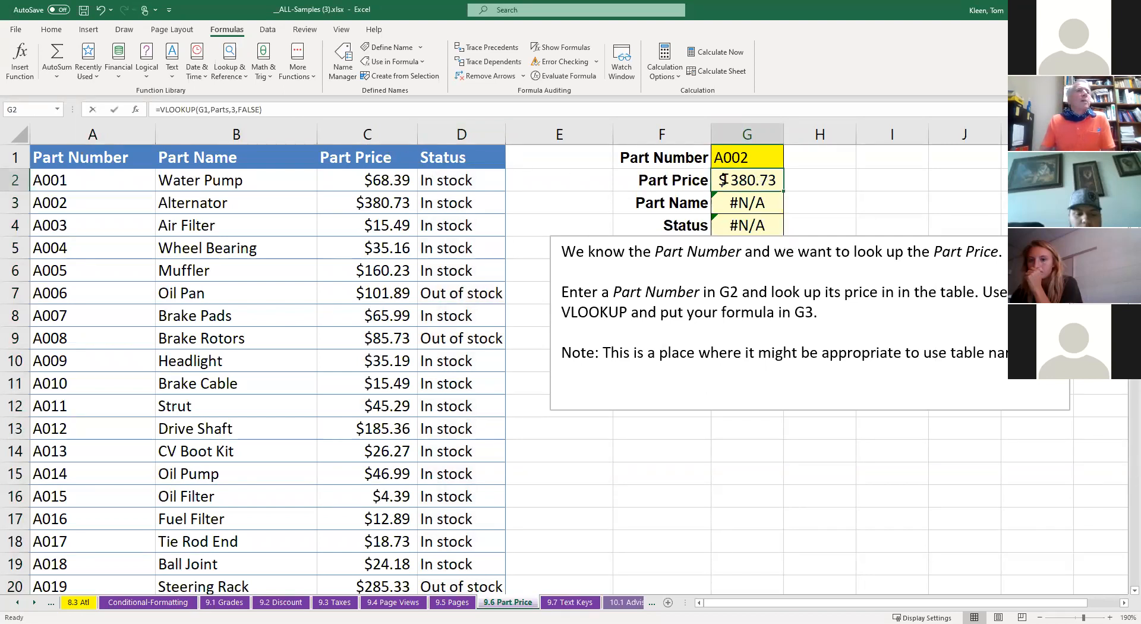
{"action": "double_click", "coordinate": [725, 181]}
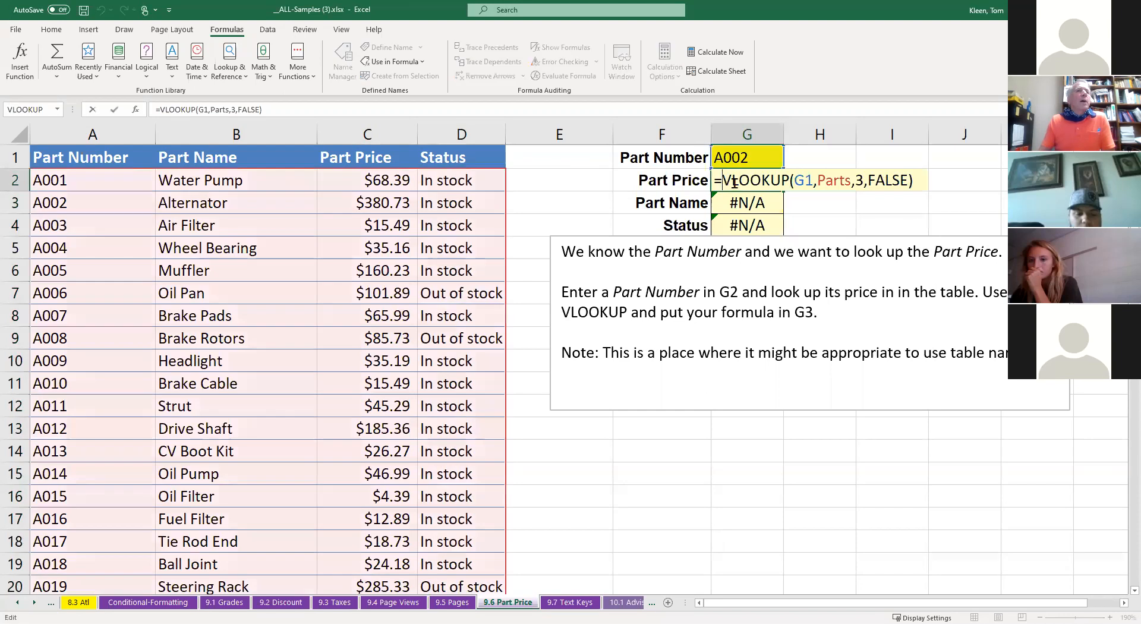
{"action": "left_click", "coordinate": [801, 182]}
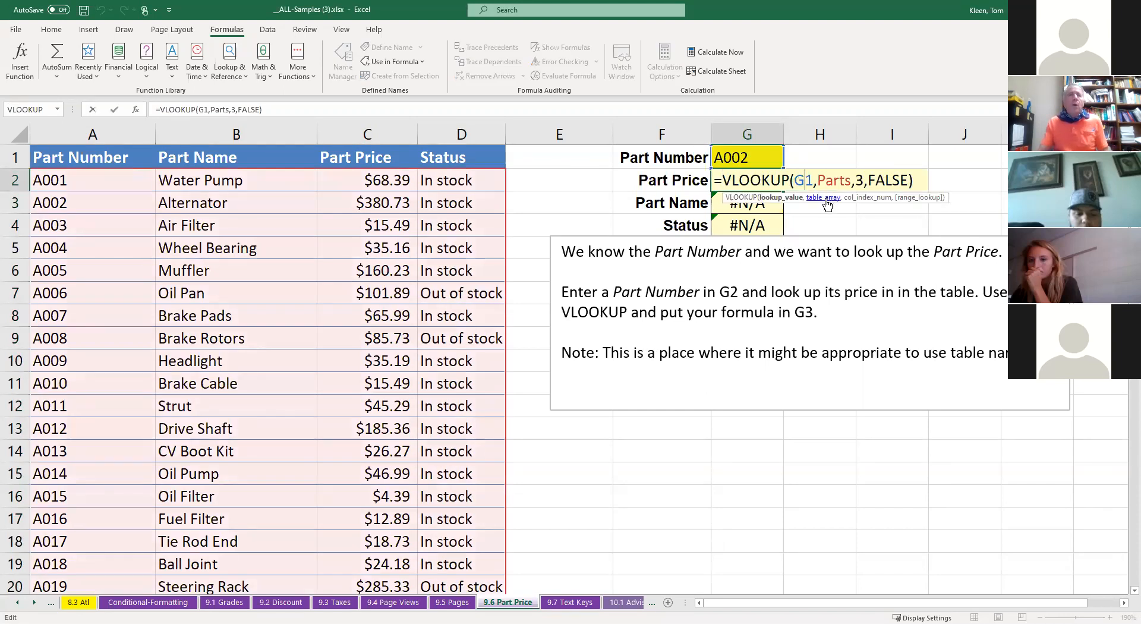
{"action": "key", "text": "F4"}
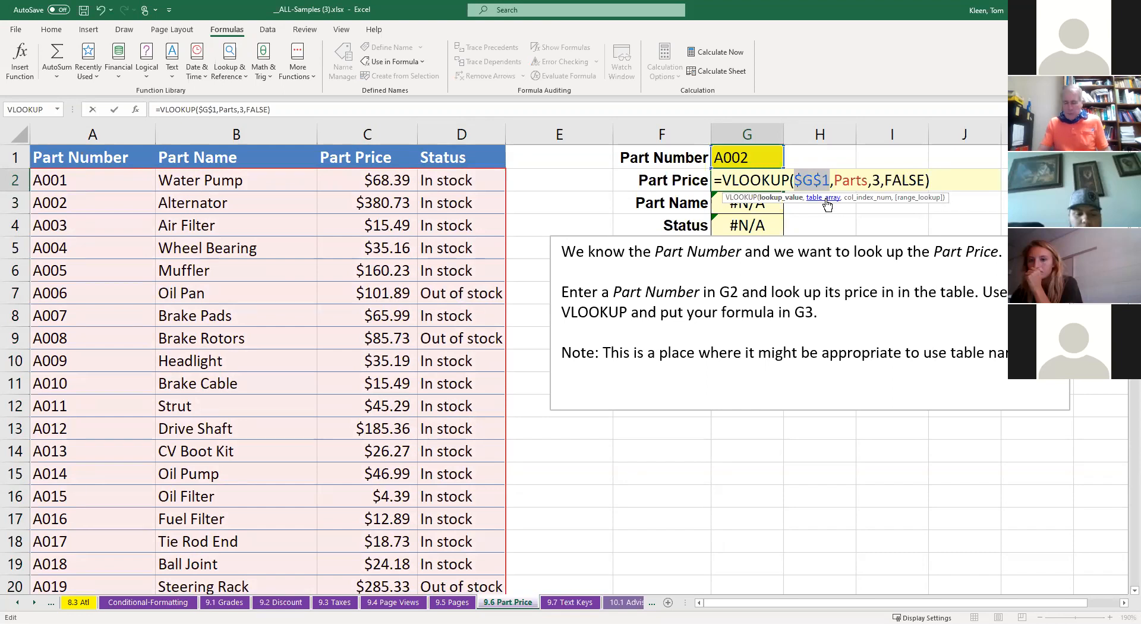
{"action": "key", "text": "Return"}
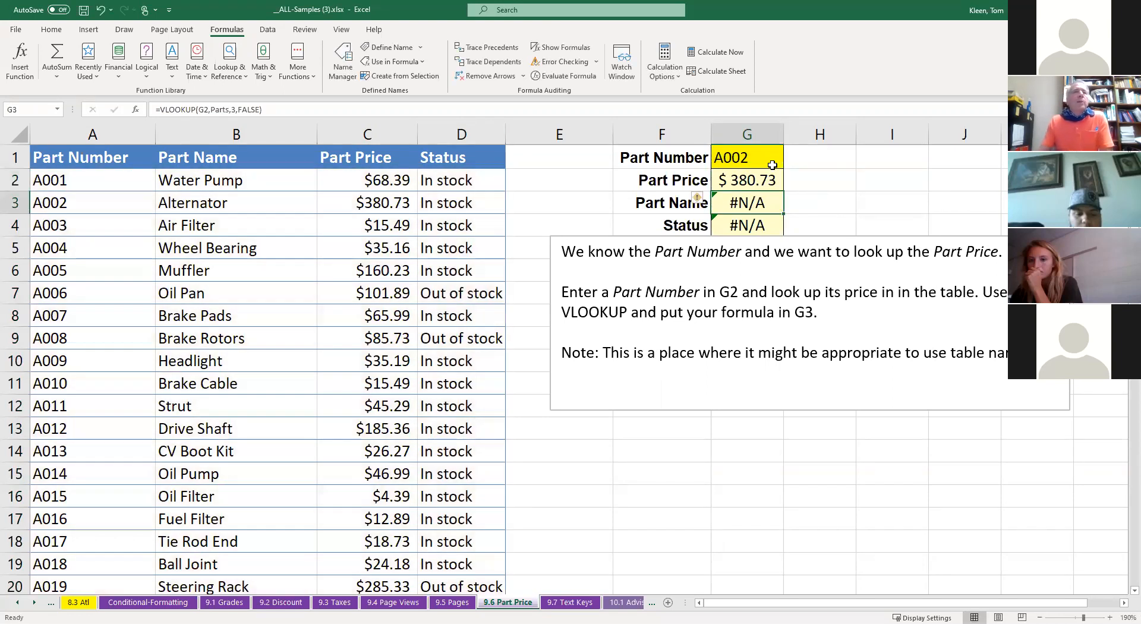
{"action": "left_click", "coordinate": [775, 179]}
{"action": "left_click_drag", "start_coordinate": [783, 188], "coordinate": [788, 234]}
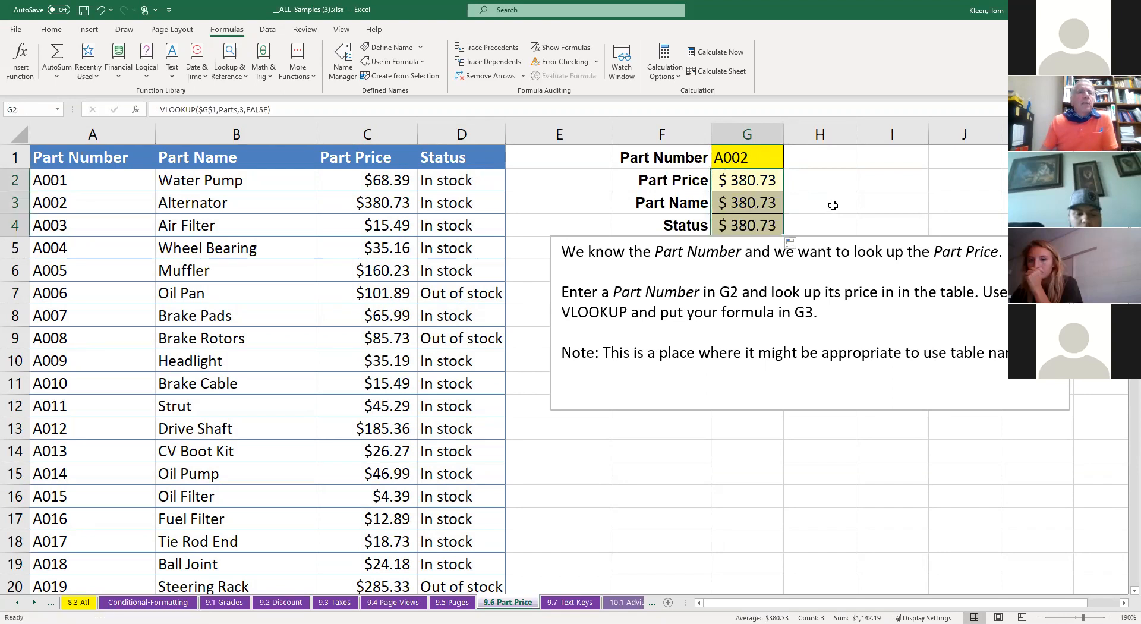
Set the column index of the Part Name VLOOKUP in G3 to 2
{"action": "double_click", "coordinate": [744, 199]}
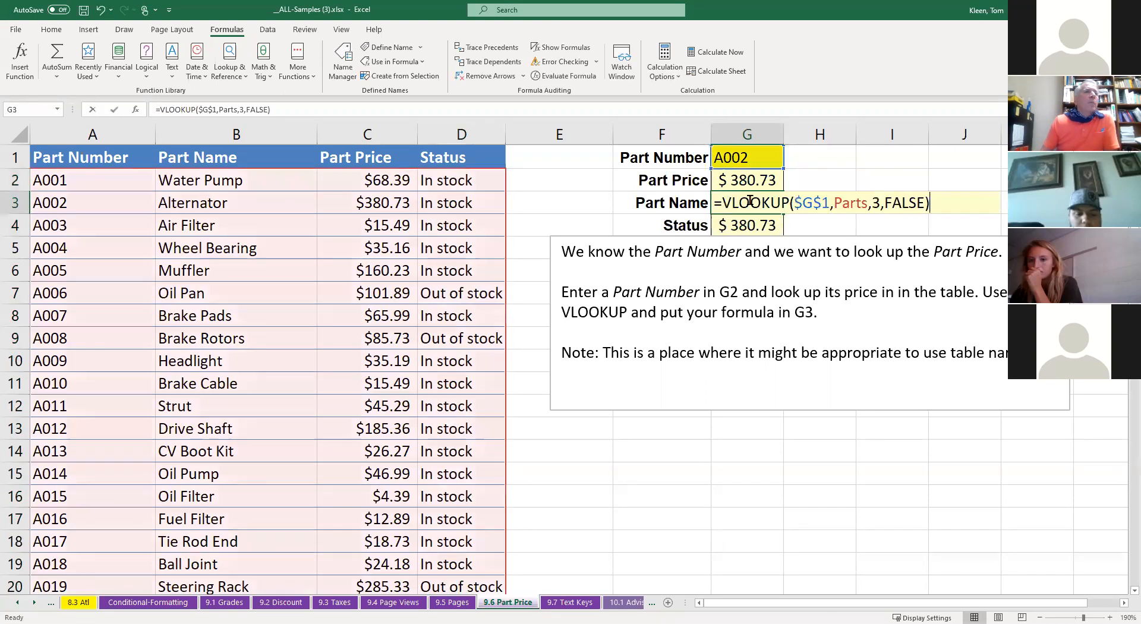
{"action": "double_click", "coordinate": [876, 202]}
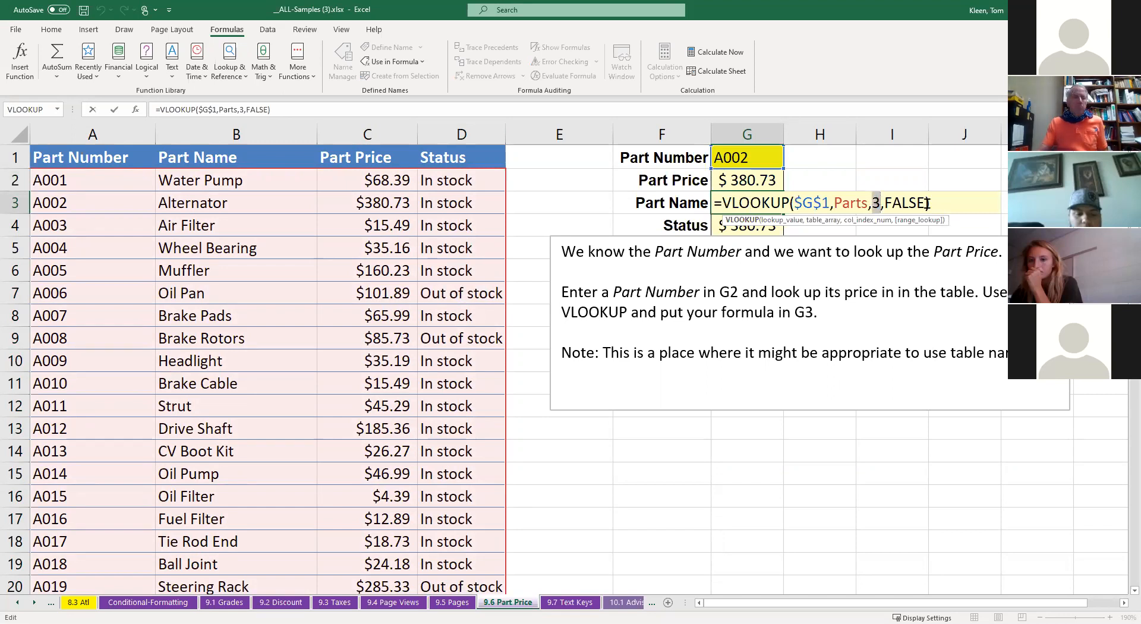
{"action": "type", "text": "2"}
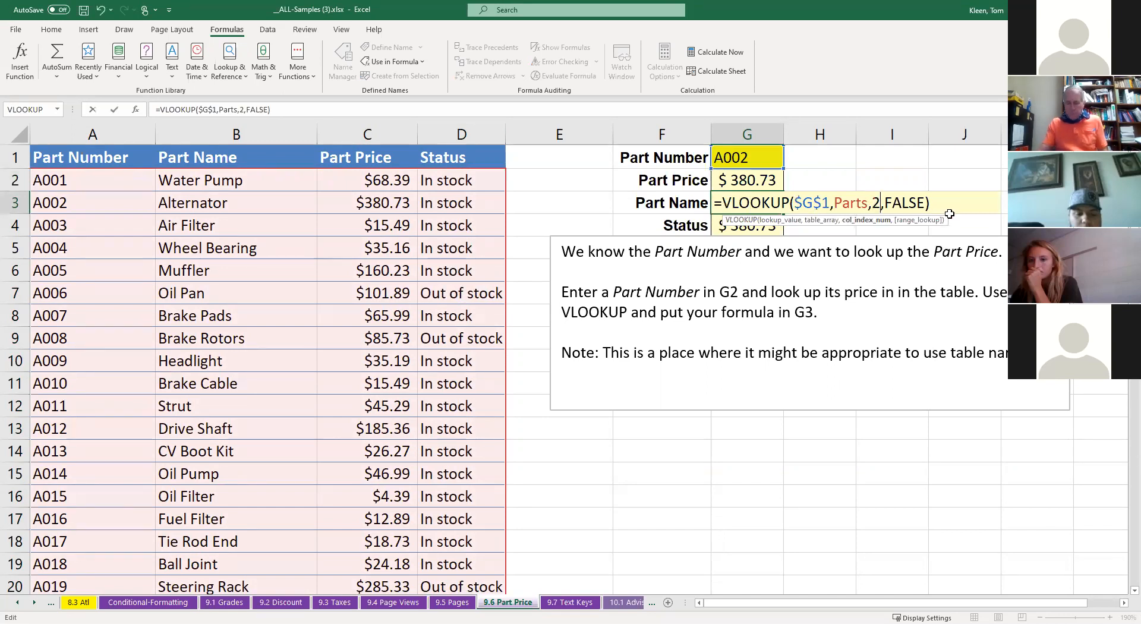
{"action": "key", "text": "Return"}
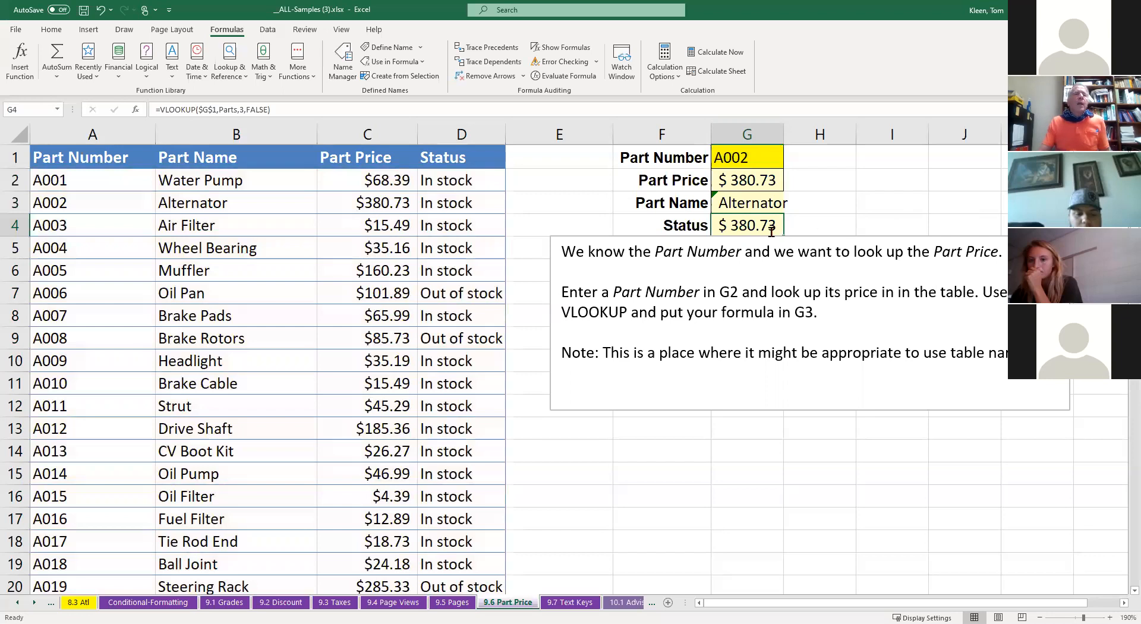
Set the column index of the Status VLOOKUP in G4 to 4
{"action": "double_click", "coordinate": [751, 224]}
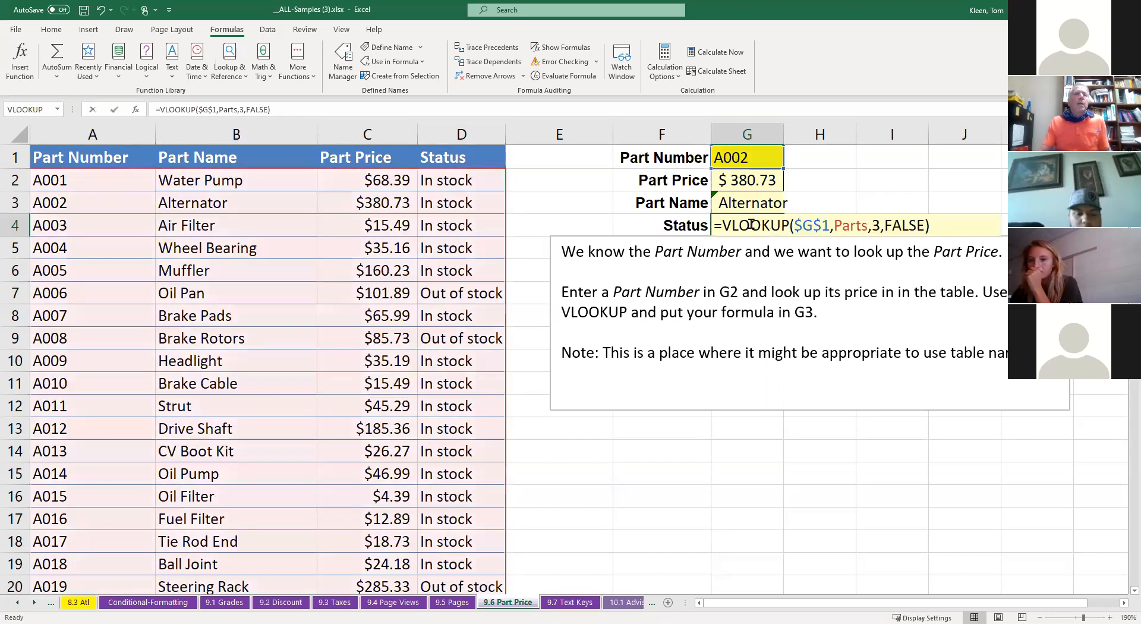
{"action": "double_click", "coordinate": [876, 225]}
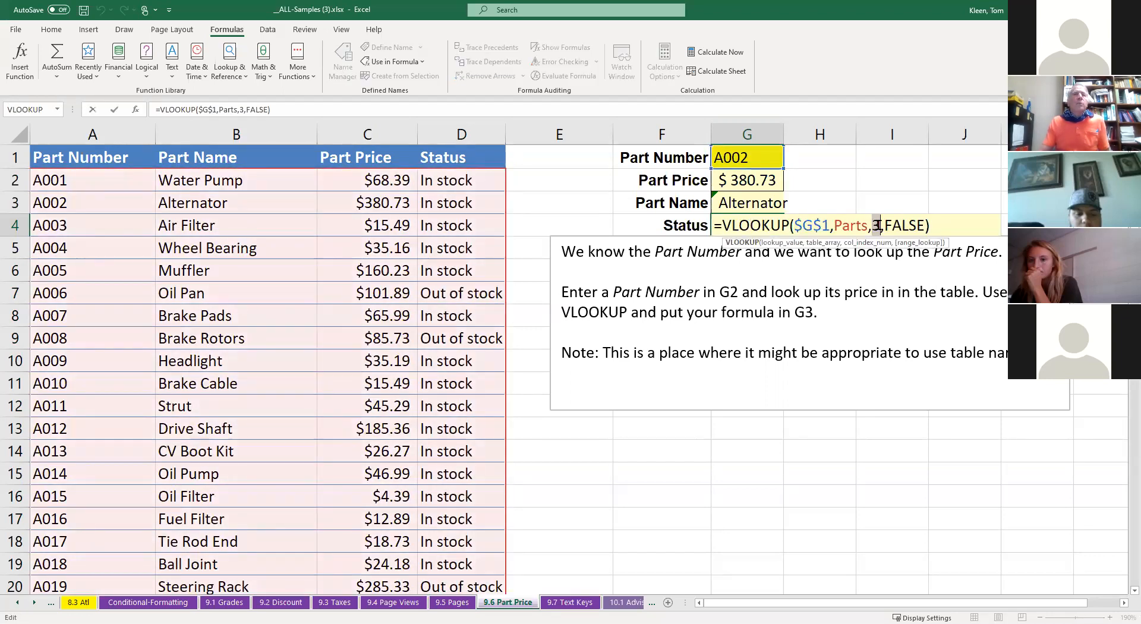
{"action": "type", "text": "4"}
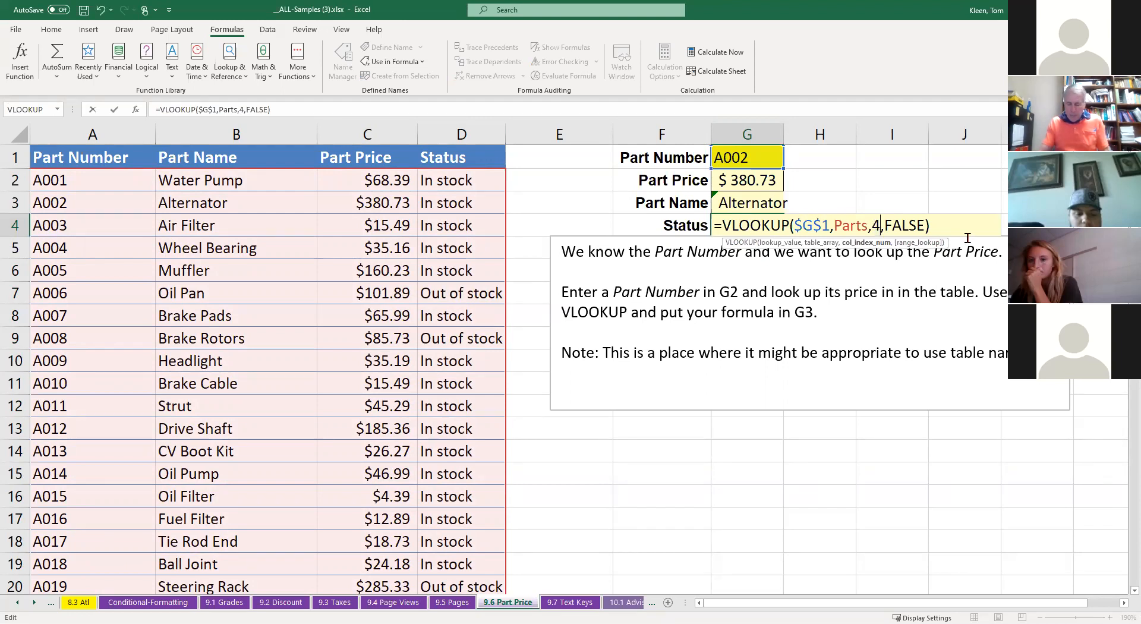
{"action": "key", "text": "Return"}
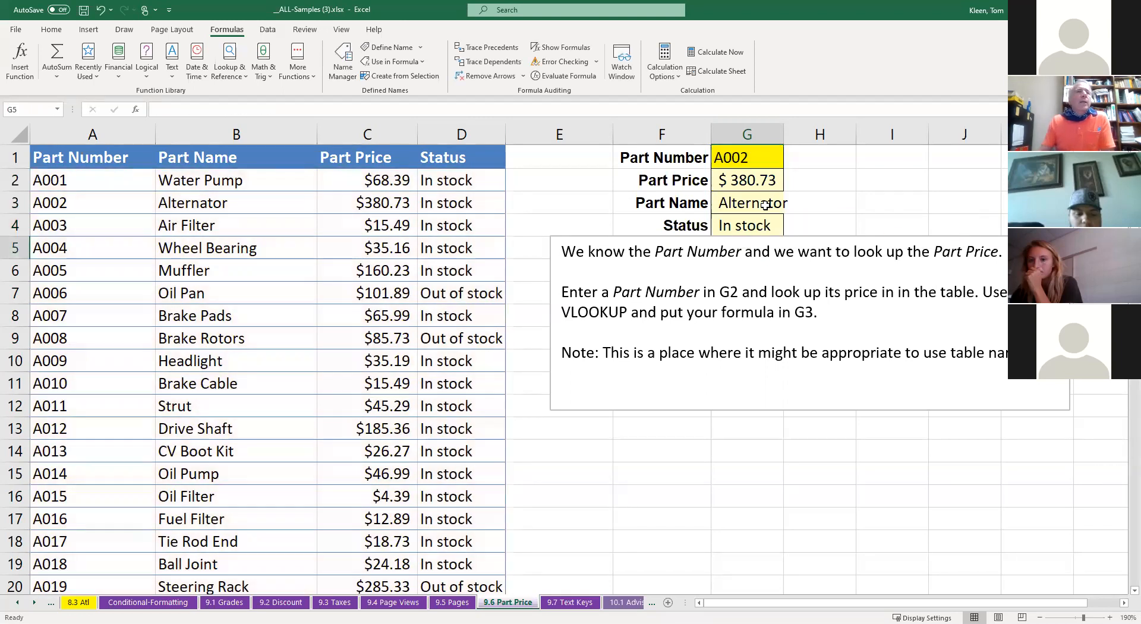
Widen column G slightly so the part name fits, and inspect the Part Name formula in G3
{"action": "left_click_drag", "start_coordinate": [782, 136], "coordinate": [792, 136]}
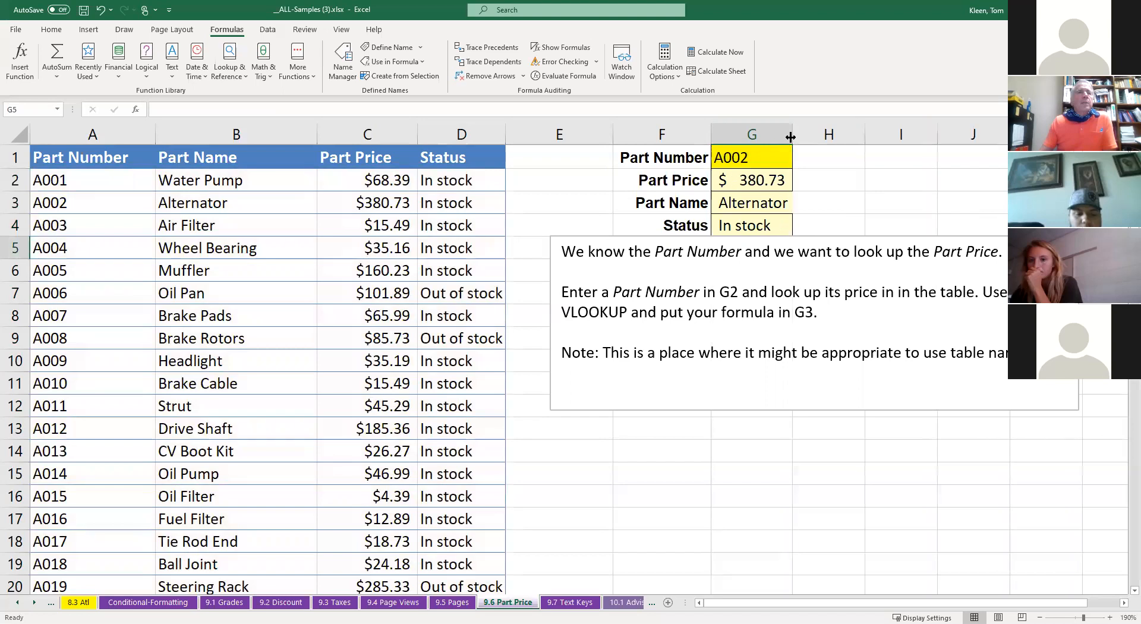
{"action": "left_click", "coordinate": [755, 188]}
{"action": "left_click", "coordinate": [750, 201]}
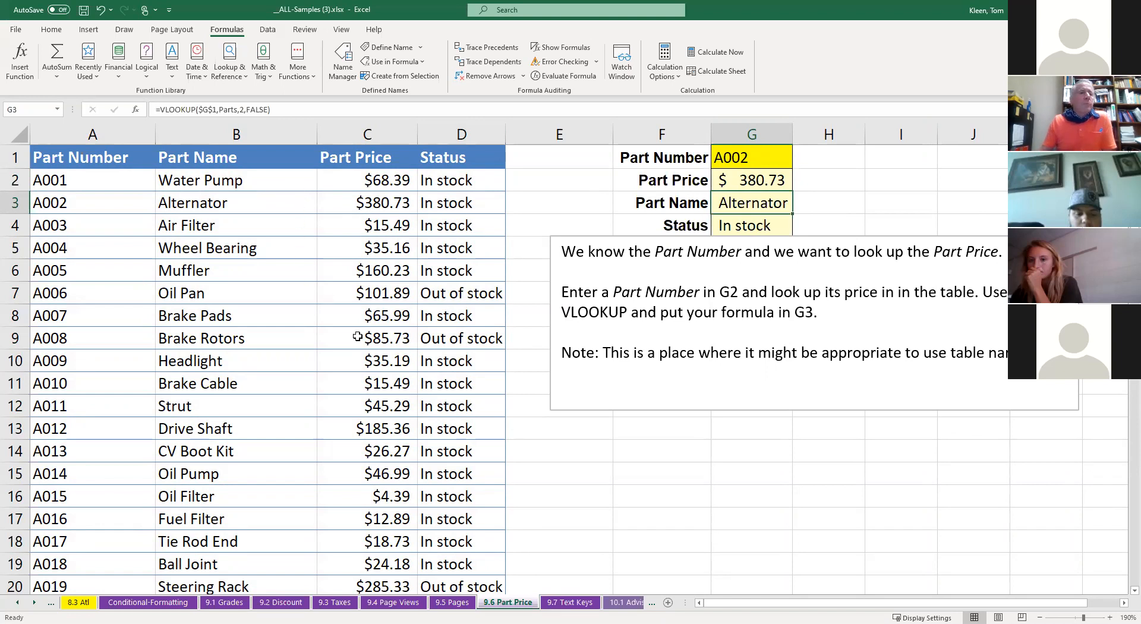
Open the 9.7 Text Keys sheet at a readable size and slightly widen column E containing the name and phone cells
{"action": "left_click", "coordinate": [570, 602]}
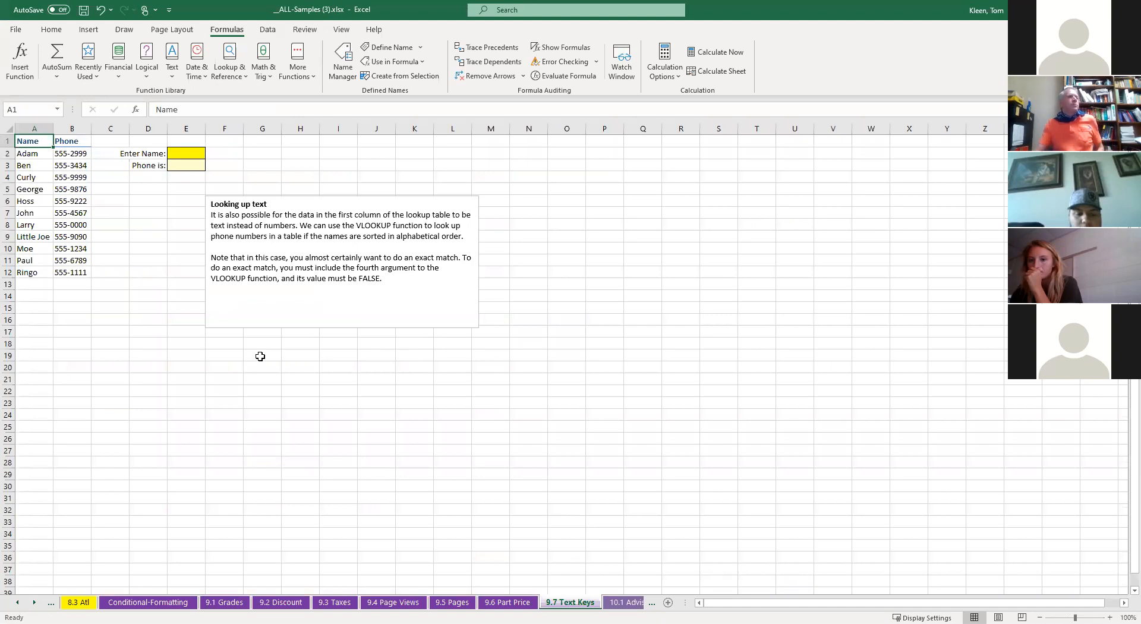
{"action": "scroll", "coordinate": [258, 353], "scroll_direction": "up", "scroll_amount": 4, "text": "ctrl"}
{"action": "scroll", "coordinate": [258, 353], "scroll_direction": "up", "scroll_amount": 3, "text": "ctrl"}
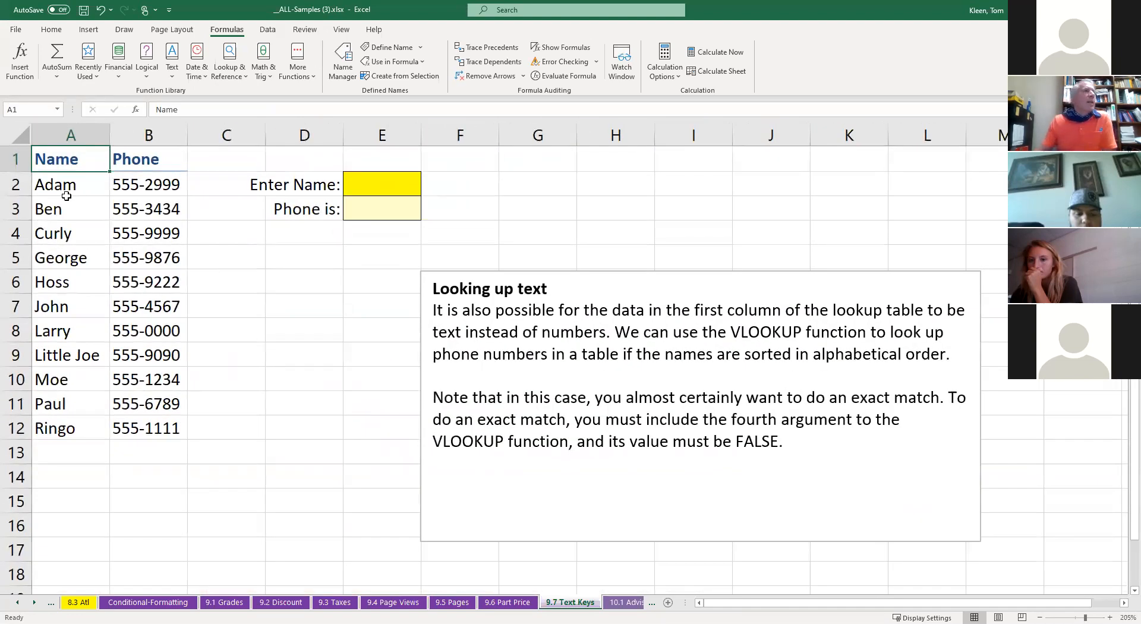
{"action": "left_click_drag", "start_coordinate": [422, 136], "coordinate": [435, 136]}
{"action": "left_click", "coordinate": [398, 189]}
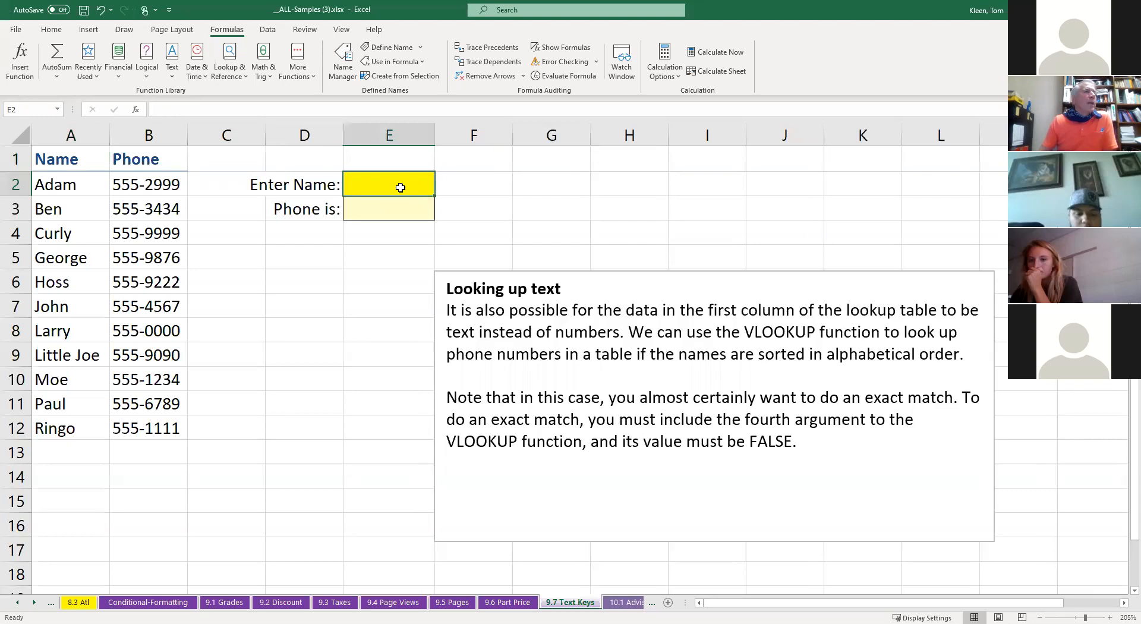
{"action": "left_click", "coordinate": [397, 210]}
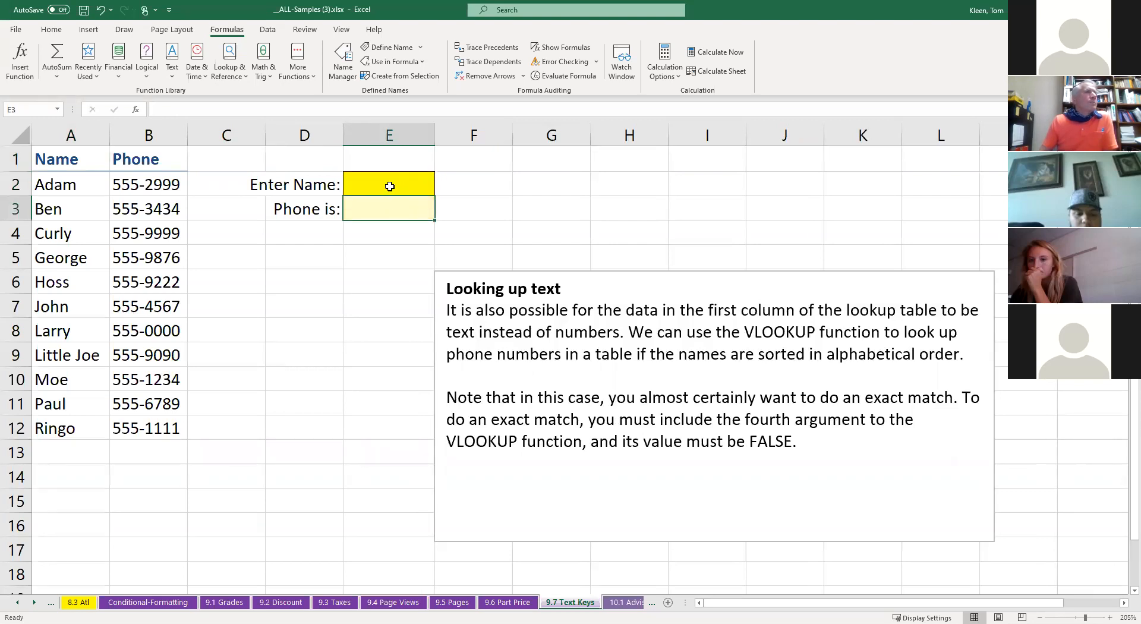
{"action": "left_click", "coordinate": [389, 186]}
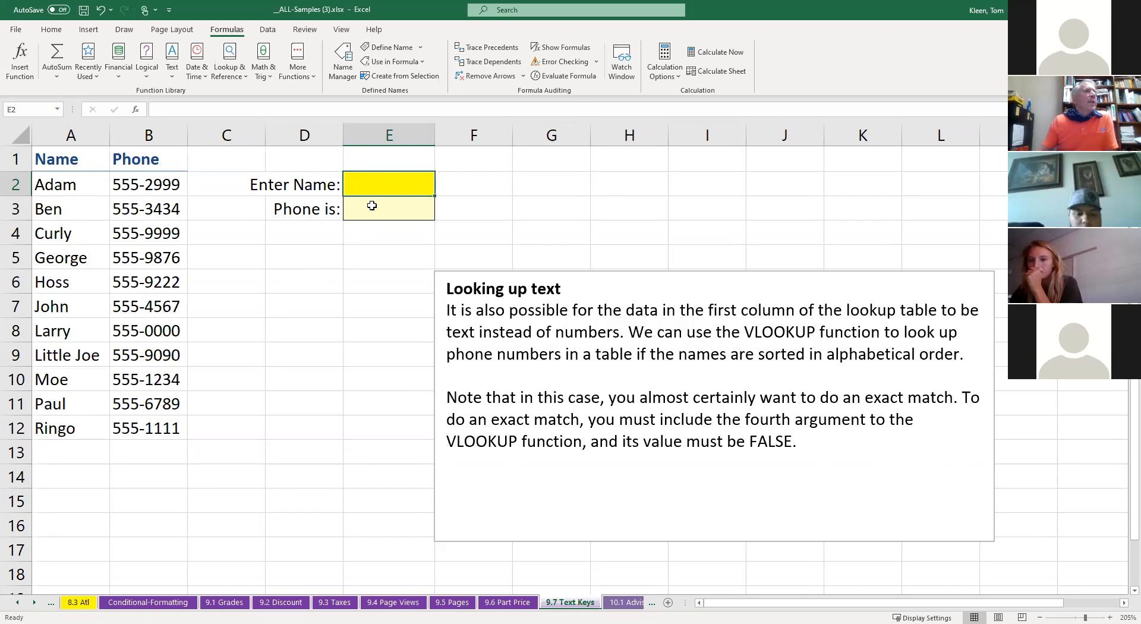
{"action": "left_click", "coordinate": [241, 76]}
{"action": "scroll", "coordinate": [241, 356], "scroll_direction": "down", "scroll_amount": 1}
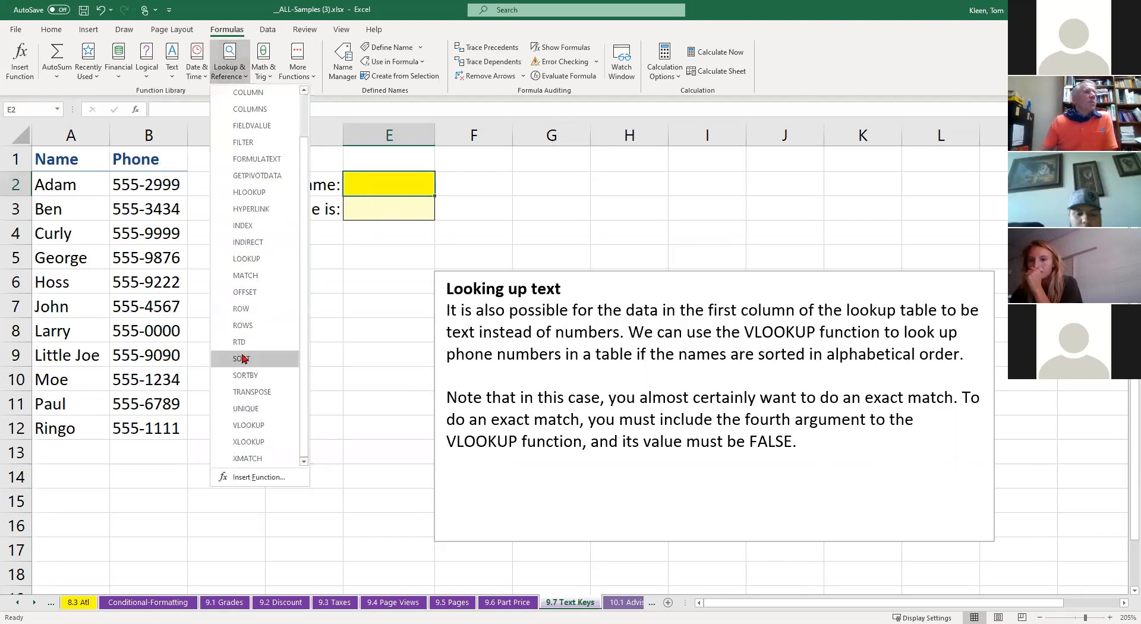
{"action": "left_click", "coordinate": [243, 426]}
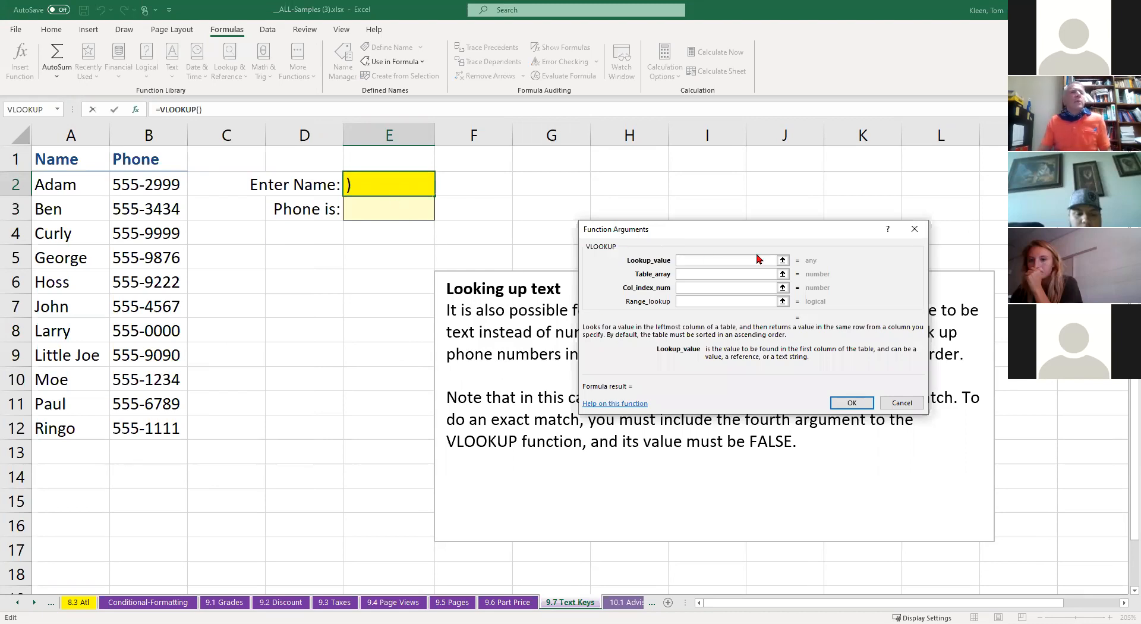
{"action": "key", "text": "Escape"}
Start a VLOOKUP in E3 with E2 as the lookup value and A2:$B$12 as the table array
{"action": "left_click", "coordinate": [385, 212]}
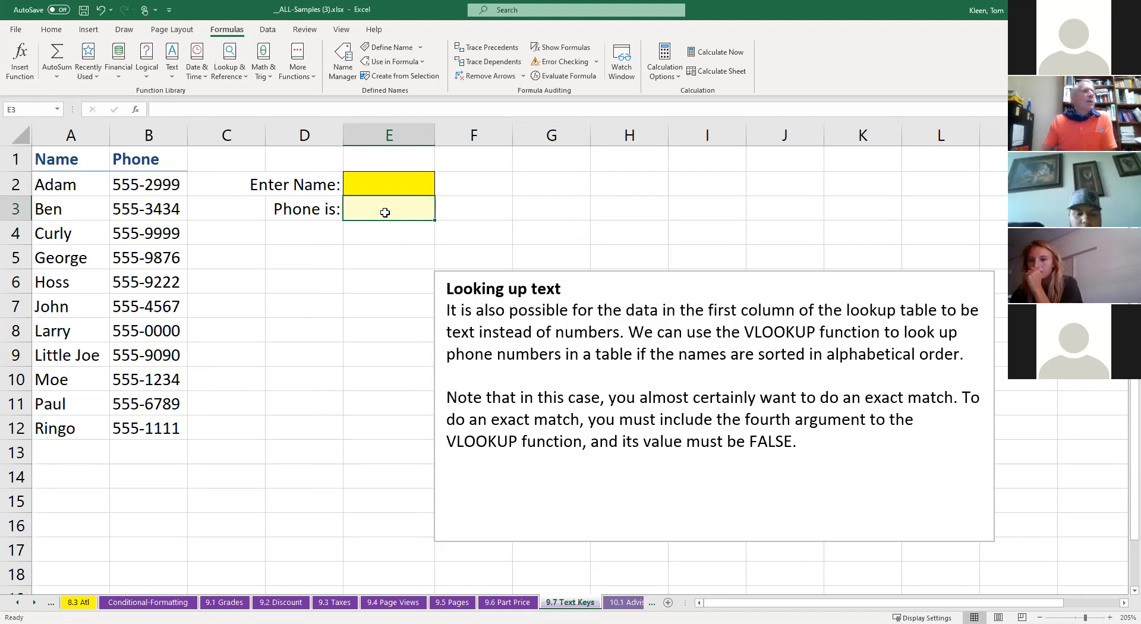
{"action": "left_click", "coordinate": [243, 82]}
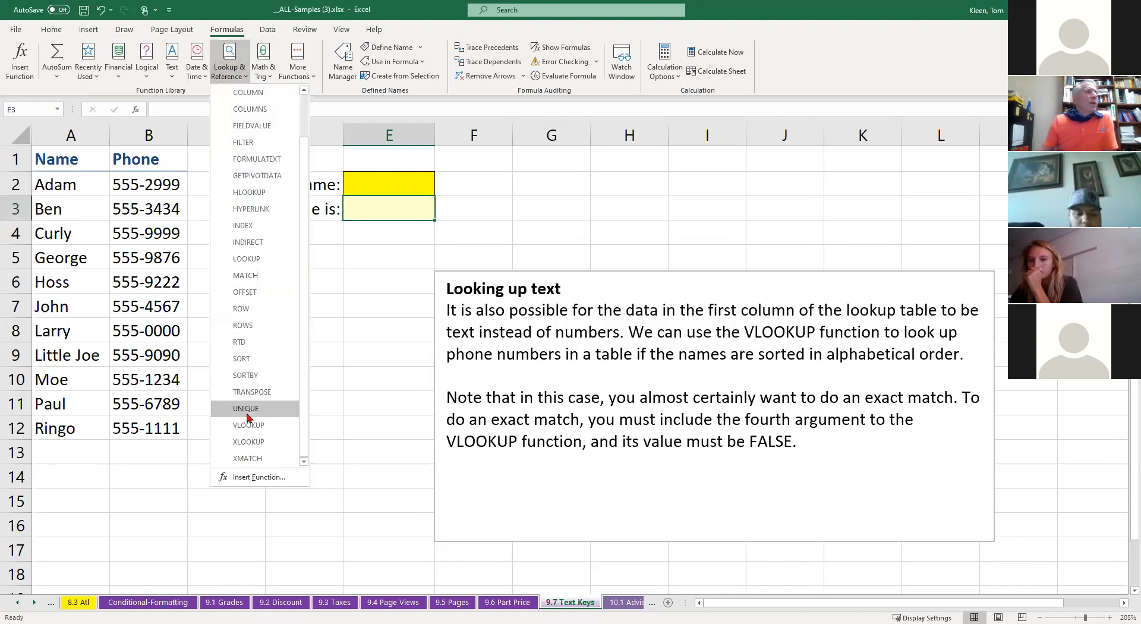
{"action": "left_click", "coordinate": [249, 425]}
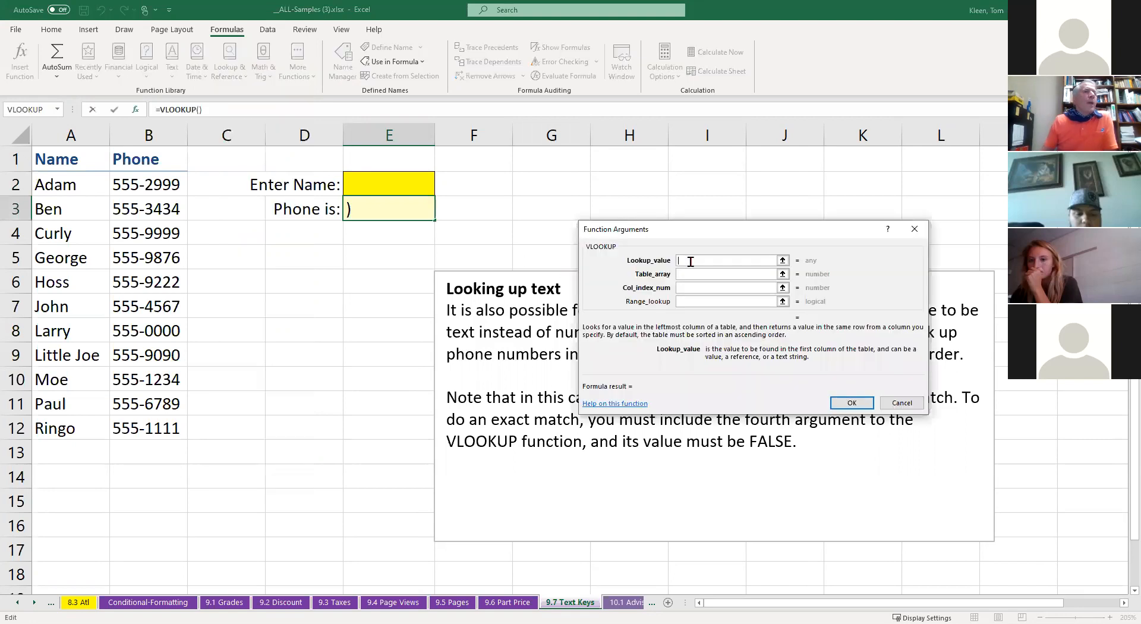
{"action": "left_click", "coordinate": [387, 183]}
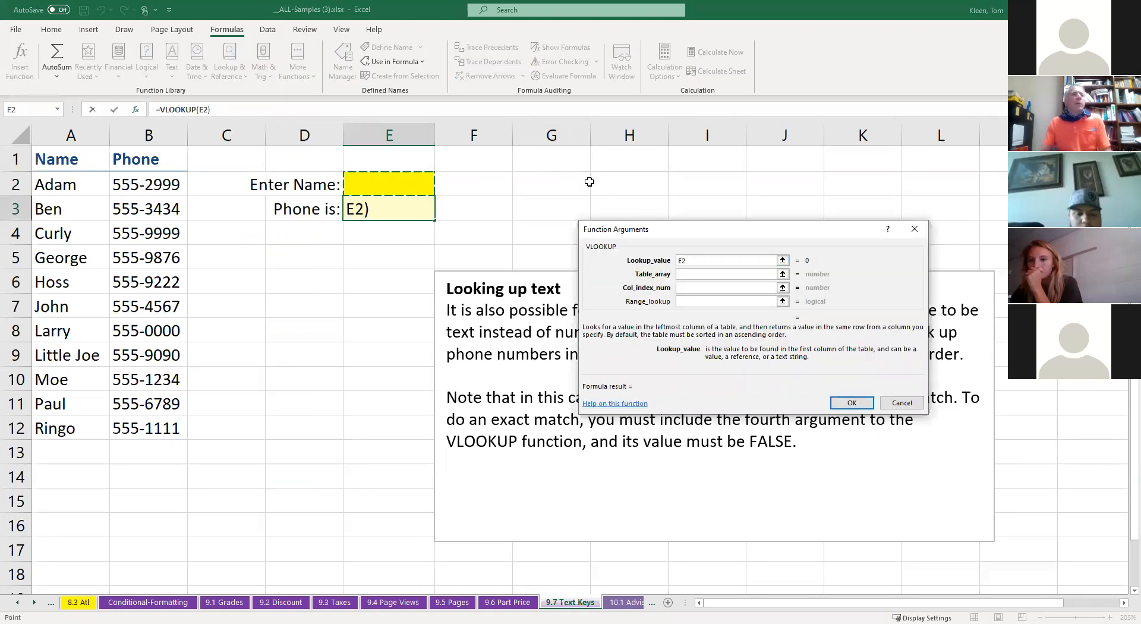
{"action": "left_click", "coordinate": [687, 273]}
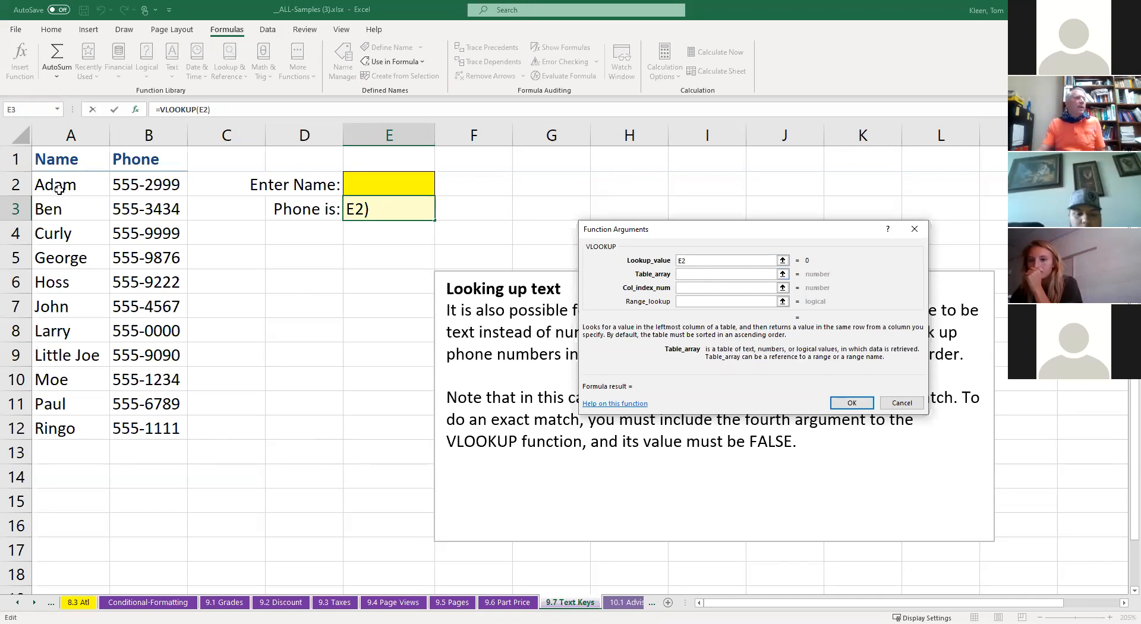
{"action": "left_click_drag", "start_coordinate": [58, 189], "coordinate": [172, 428]}
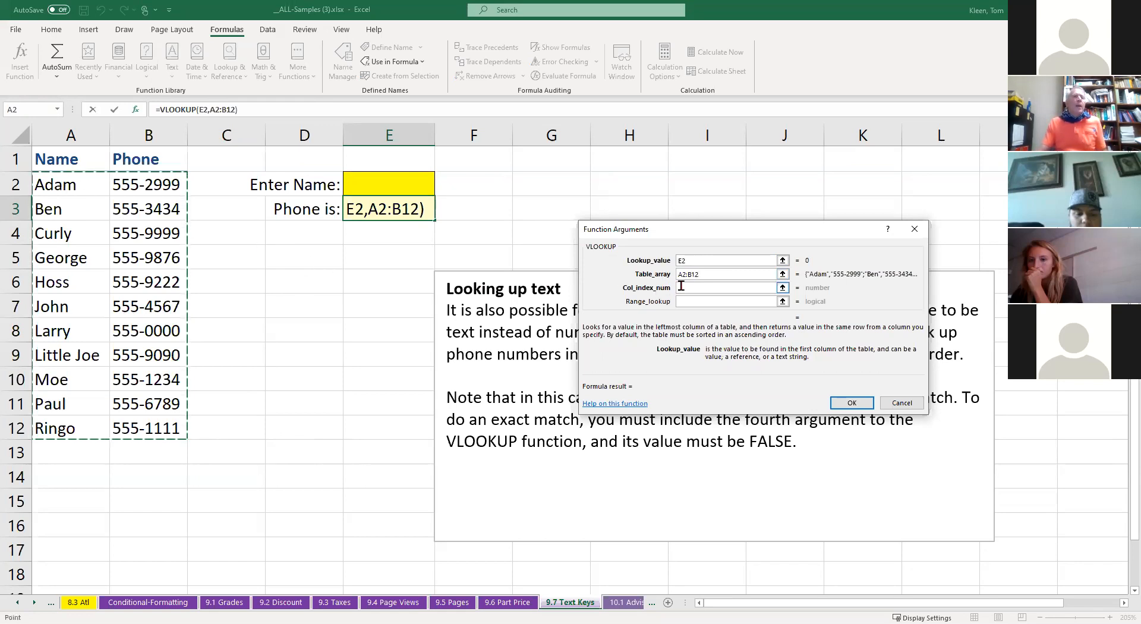
{"action": "left_click", "coordinate": [704, 274]}
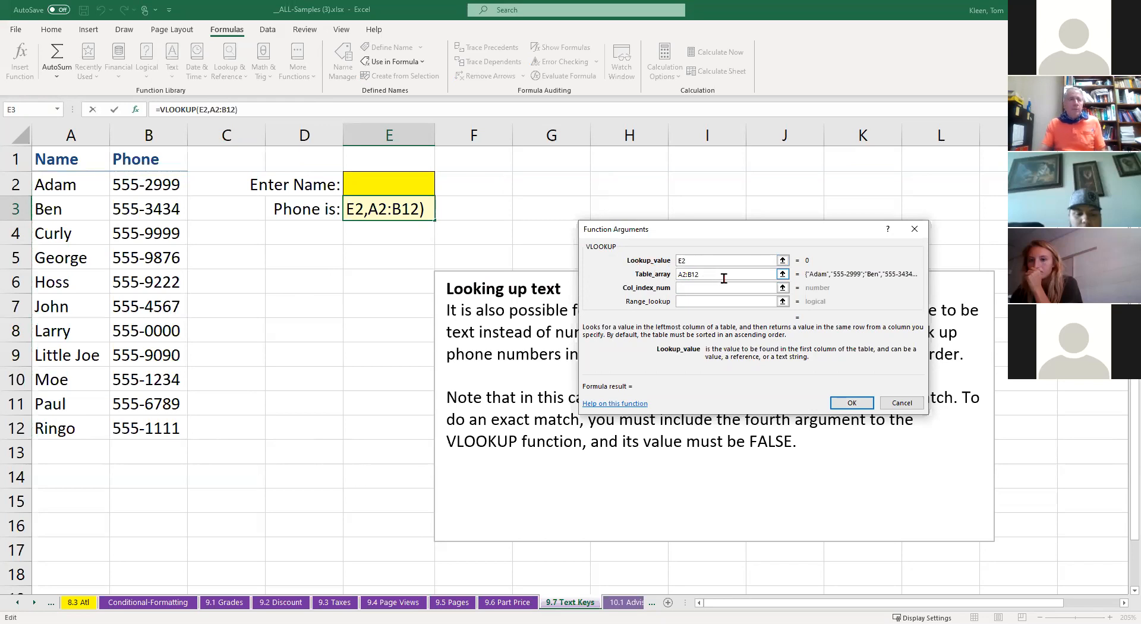
{"action": "key", "text": "F4"}
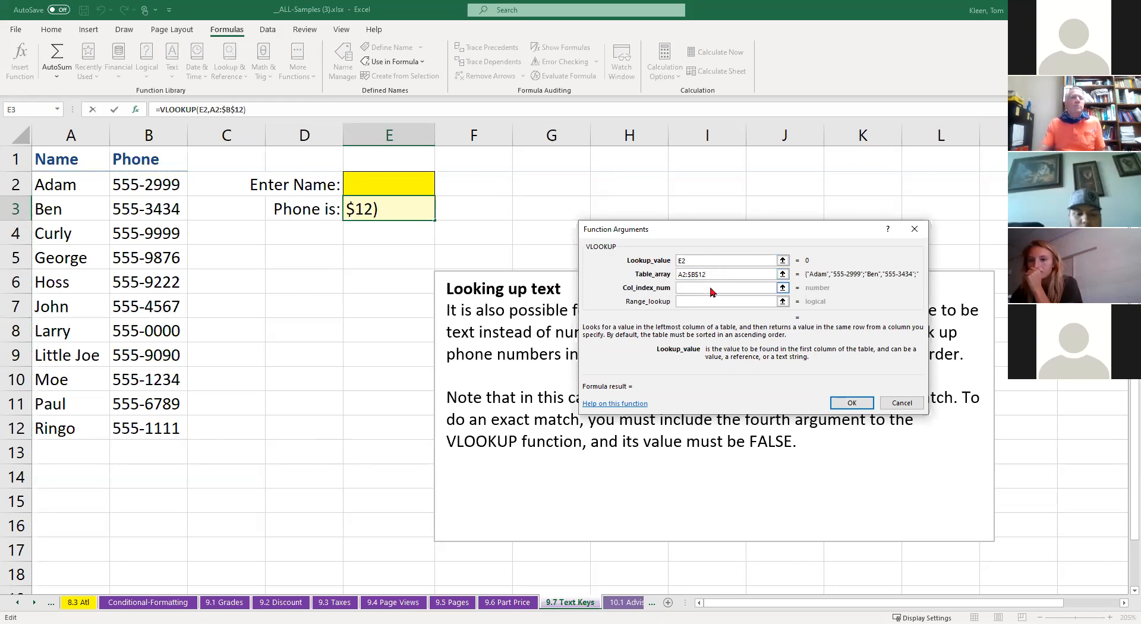
Set the VLOOKUP column index to 2, leave the range lookup blank, and insert the formula in E3
{"action": "left_click", "coordinate": [709, 287]}
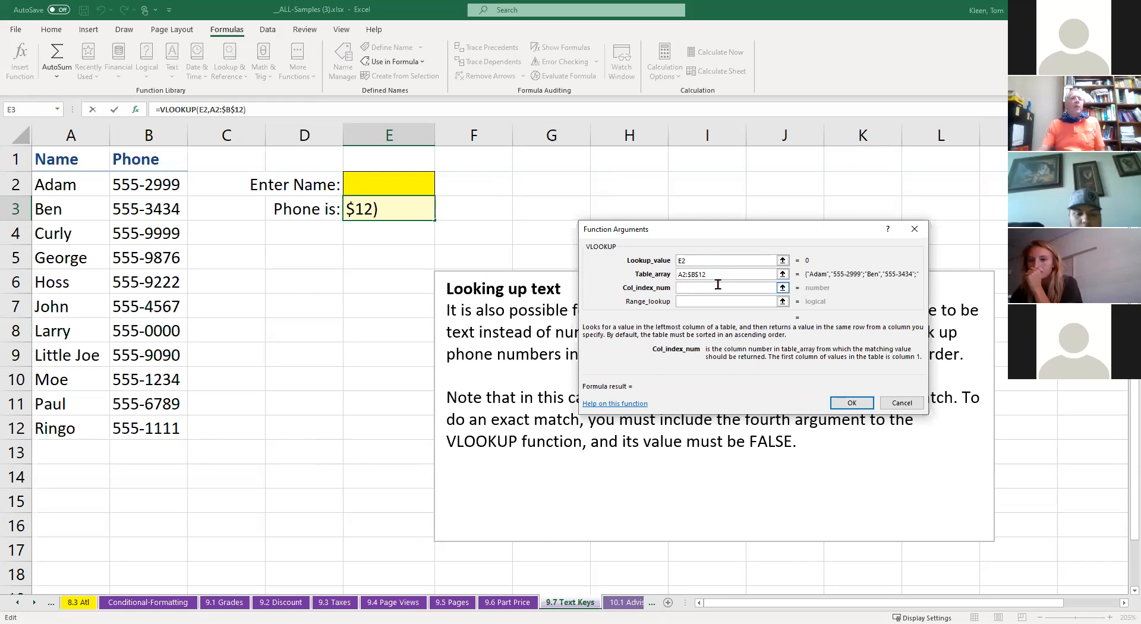
{"action": "type", "text": "2"}
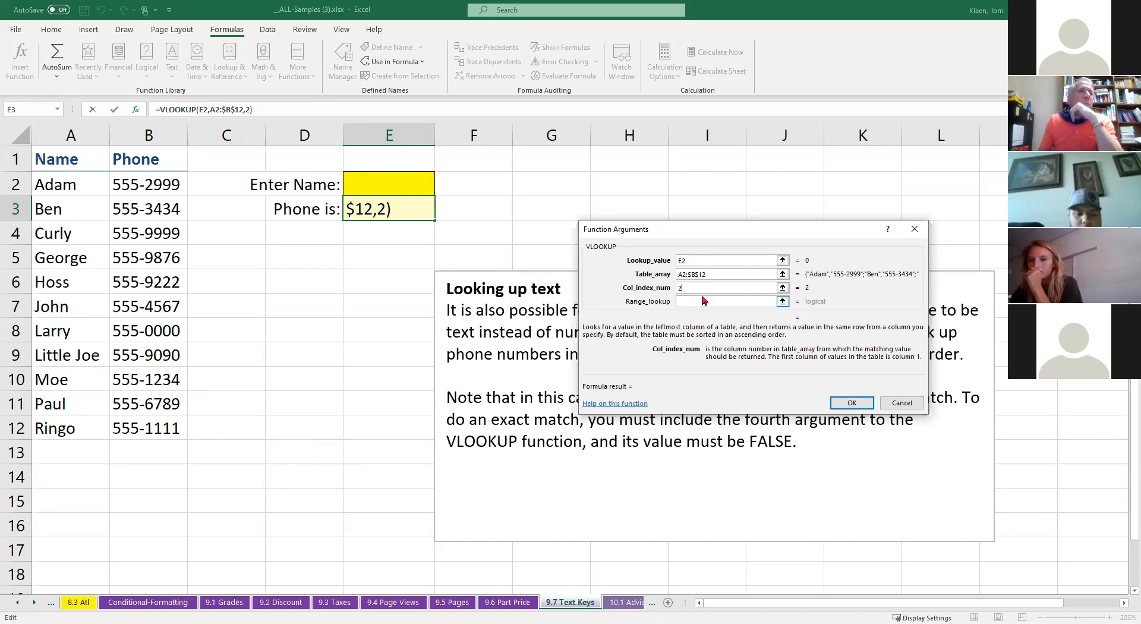
{"action": "left_click", "coordinate": [851, 405]}
Enter the first name listed in A7 as the lookup name in E2 and compare the phone result with row 7
{"action": "left_click", "coordinate": [419, 186]}
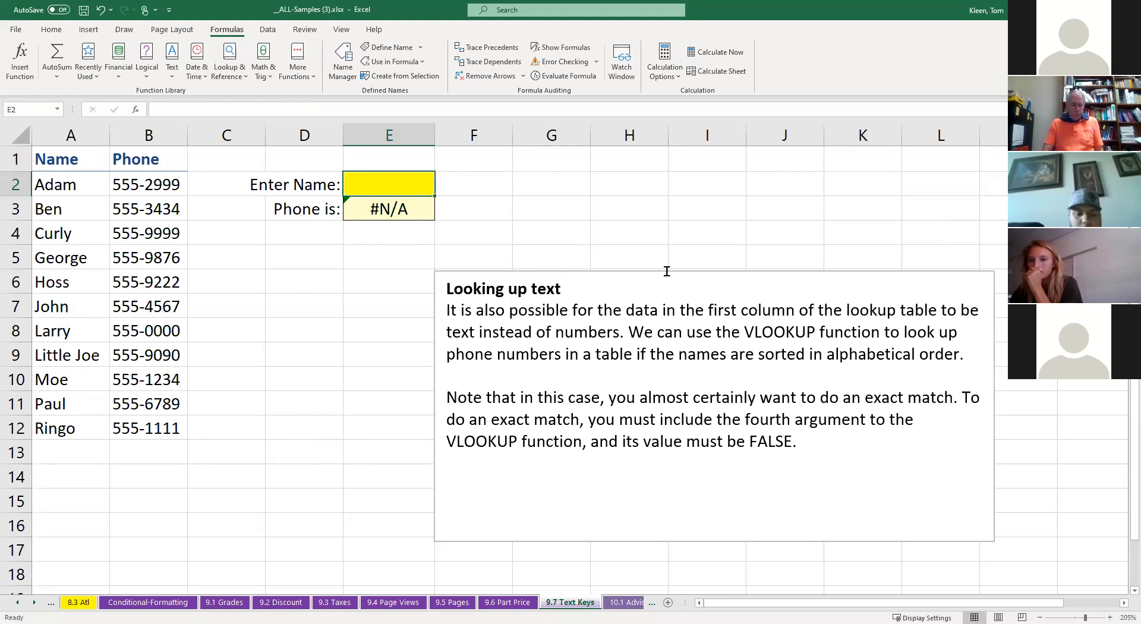
{"action": "type", "text": "john"}
{"action": "key", "text": "Return"}
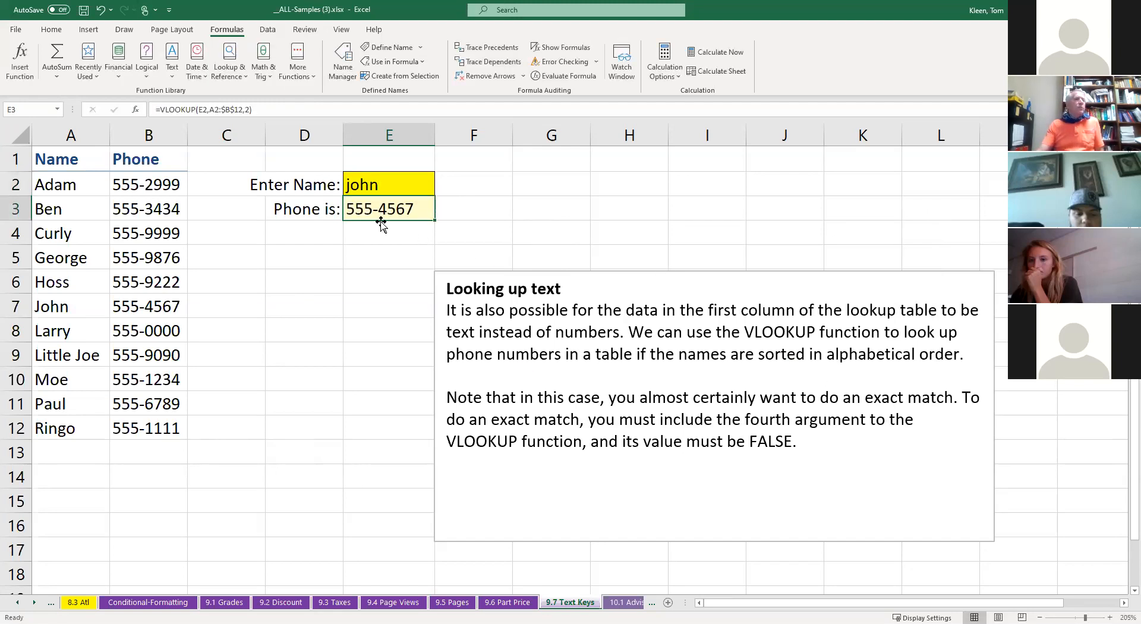
{"action": "left_click_drag", "start_coordinate": [72, 306], "coordinate": [178, 306]}
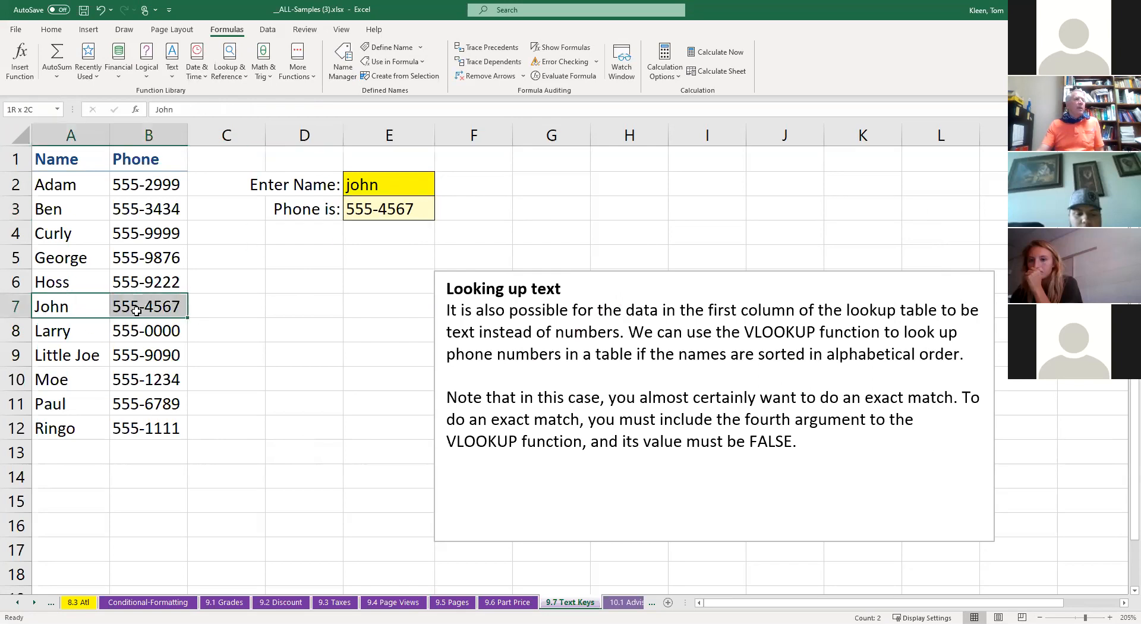
Test the approximate lookup by replacing the name in E2 with an unlisted one that sorts after the last table entry
{"action": "left_click", "coordinate": [386, 190]}
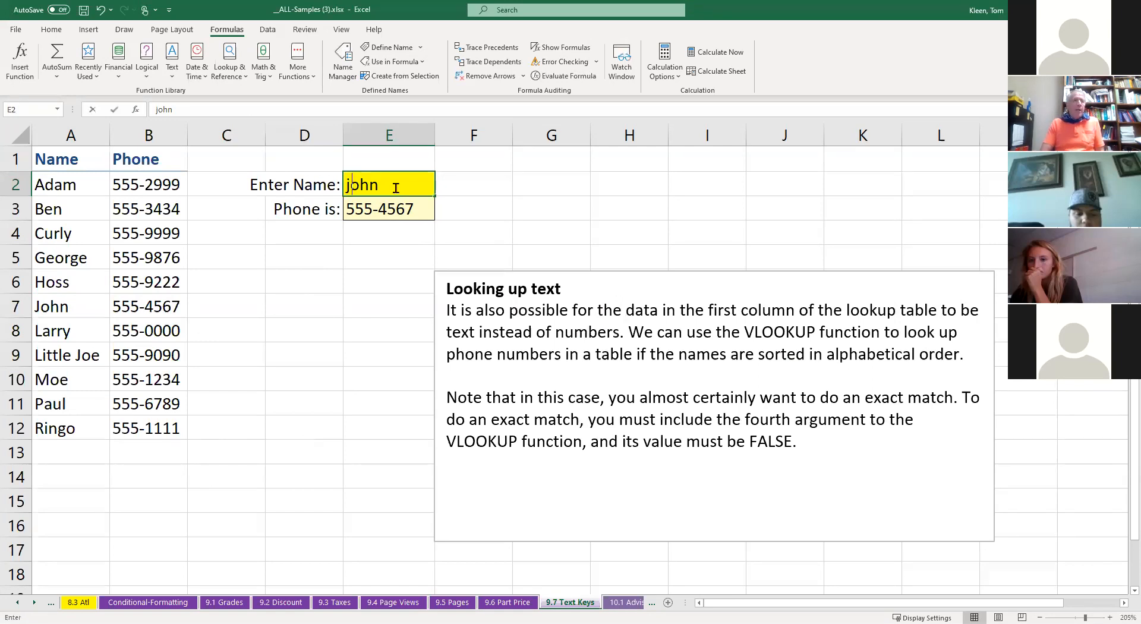
{"action": "type", "text": "tom"}
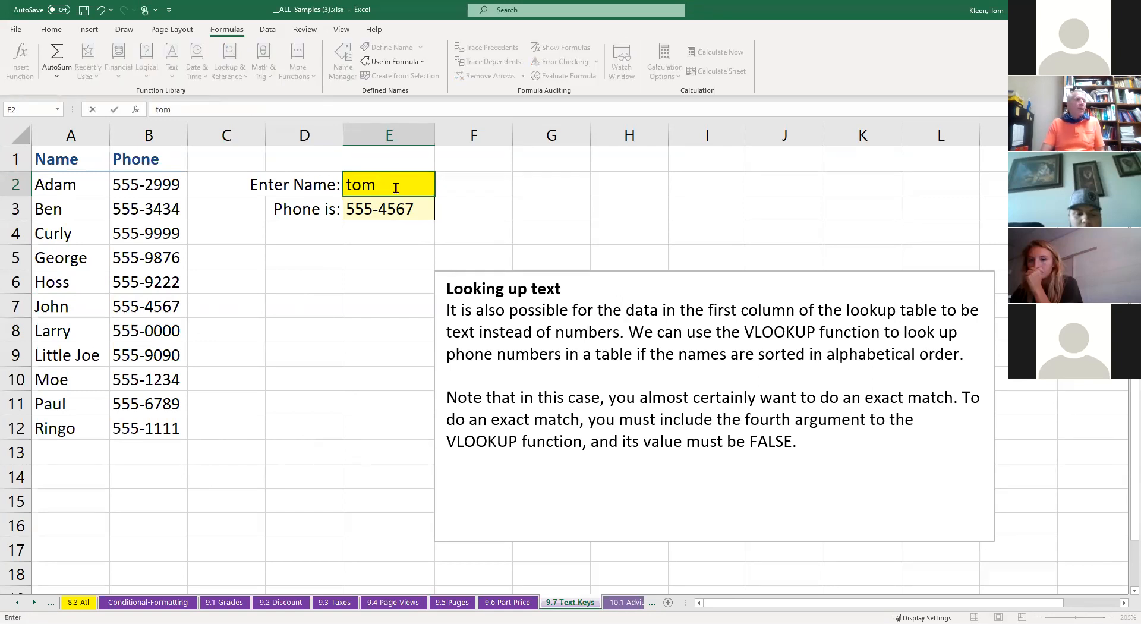
{"action": "key", "text": "Return"}
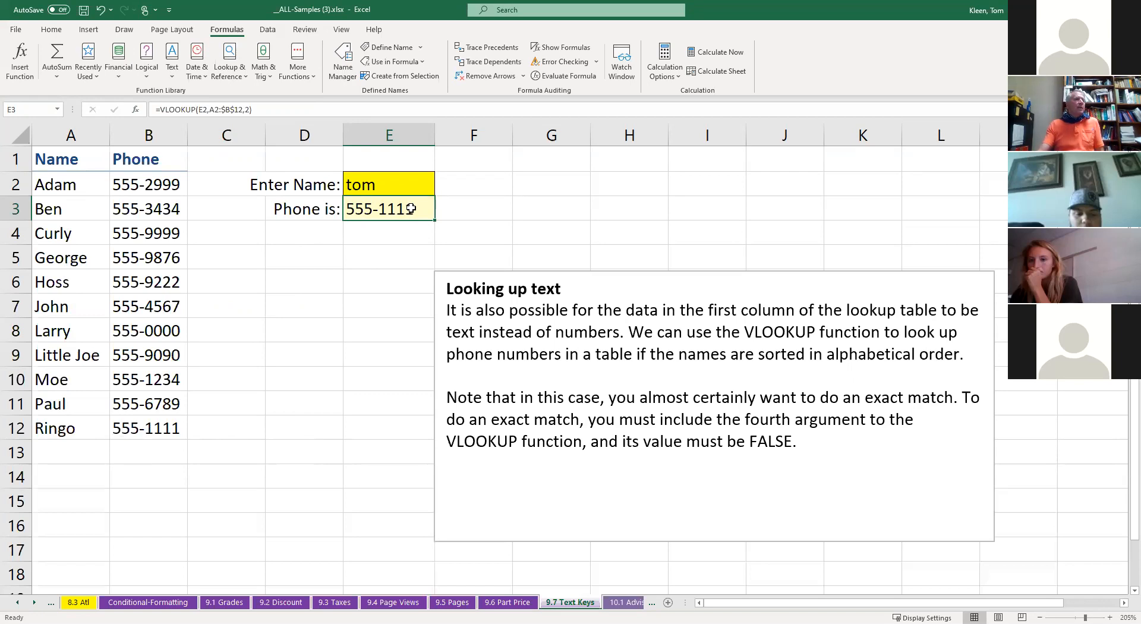
Replace the name in E2 with an unlisted one sorting between A6 and A7, and compare the phone result with those rows
{"action": "left_click", "coordinate": [391, 186]}
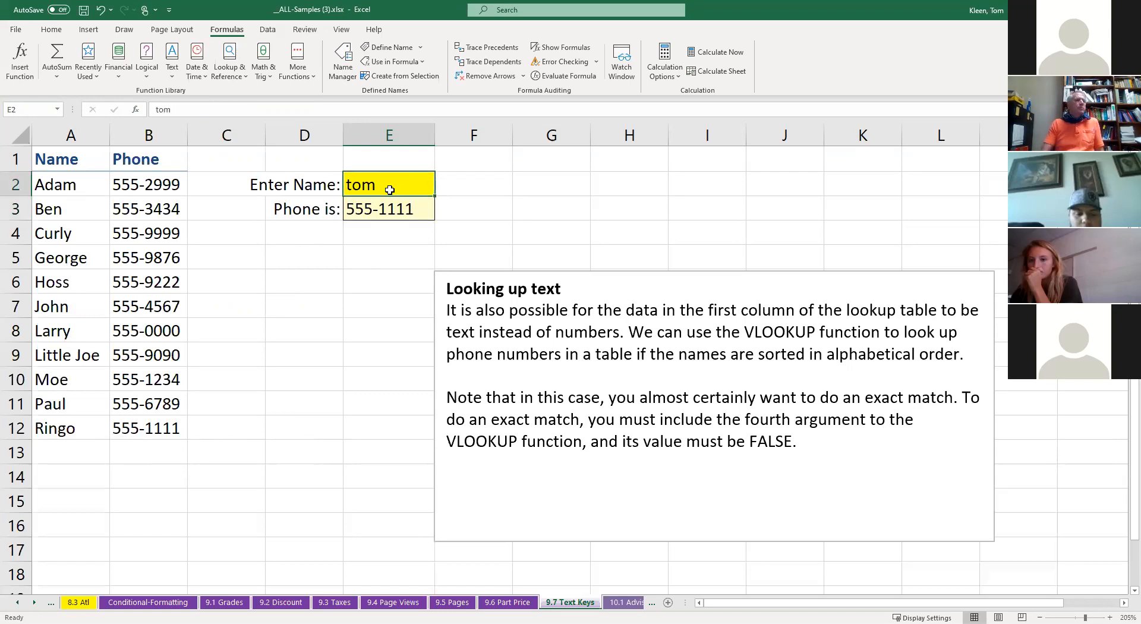
{"action": "type", "text": "jack"}
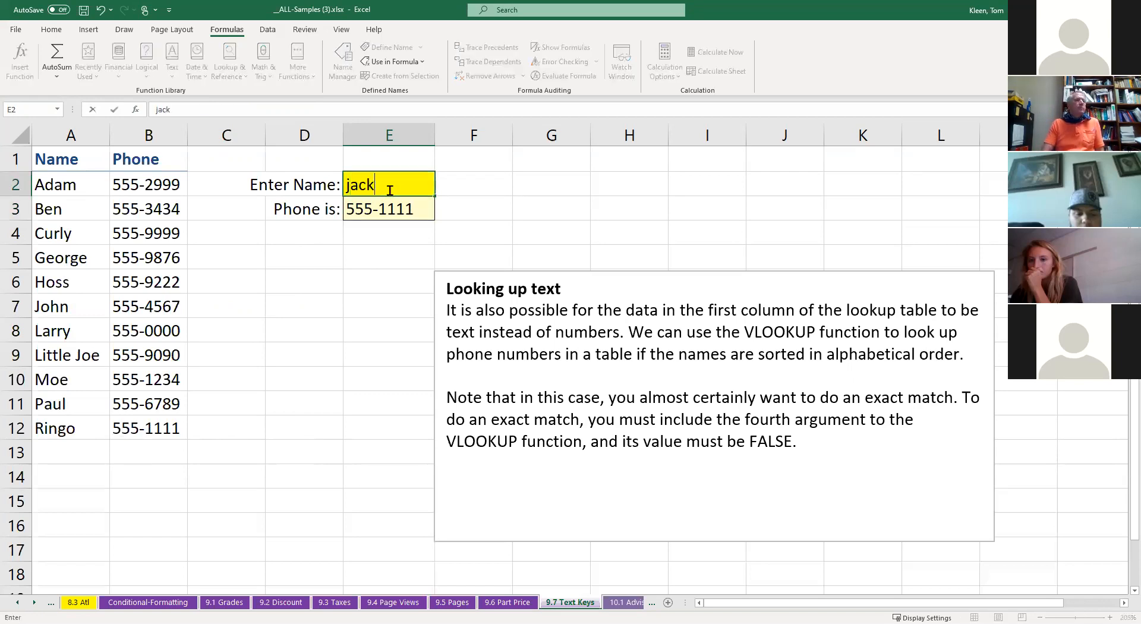
{"action": "key", "text": "Return"}
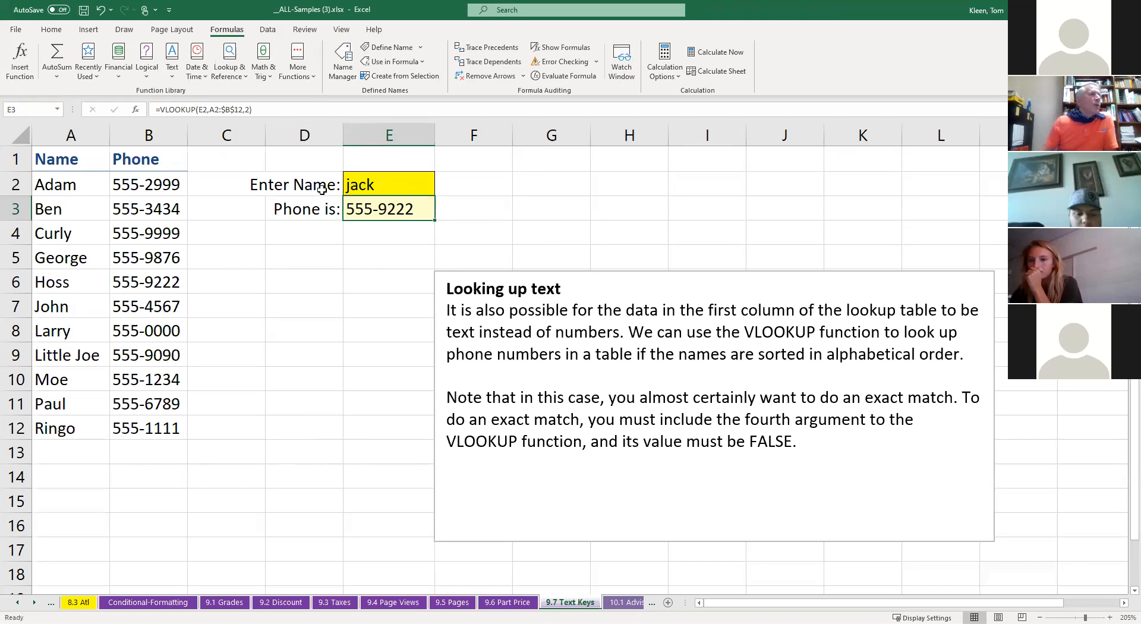
{"action": "left_click", "coordinate": [66, 309]}
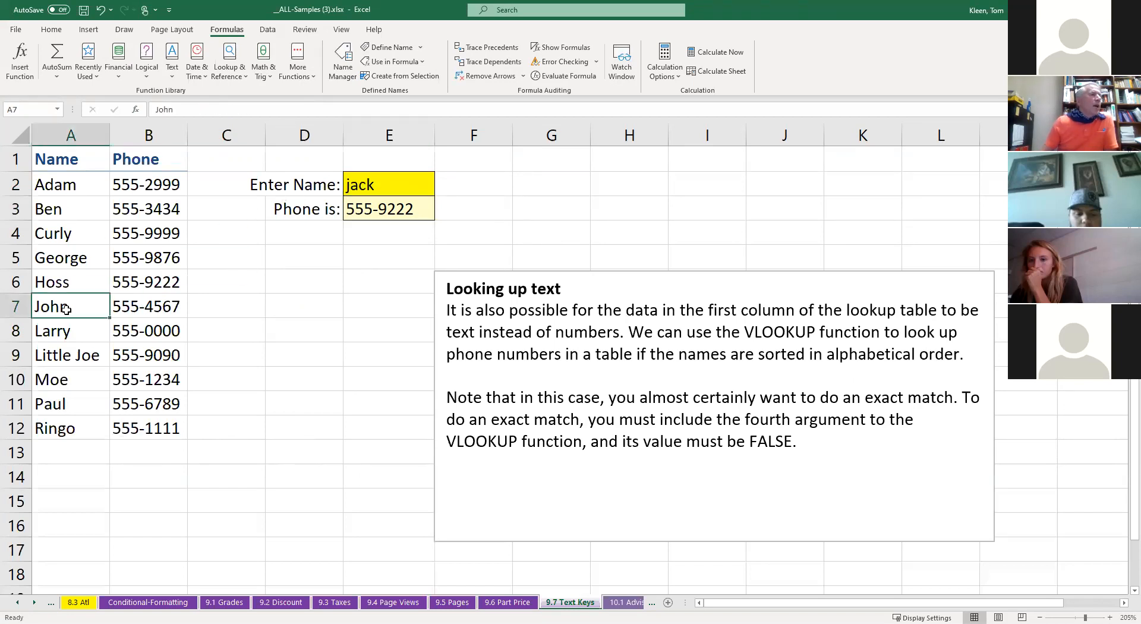
{"action": "left_click", "coordinate": [69, 285]}
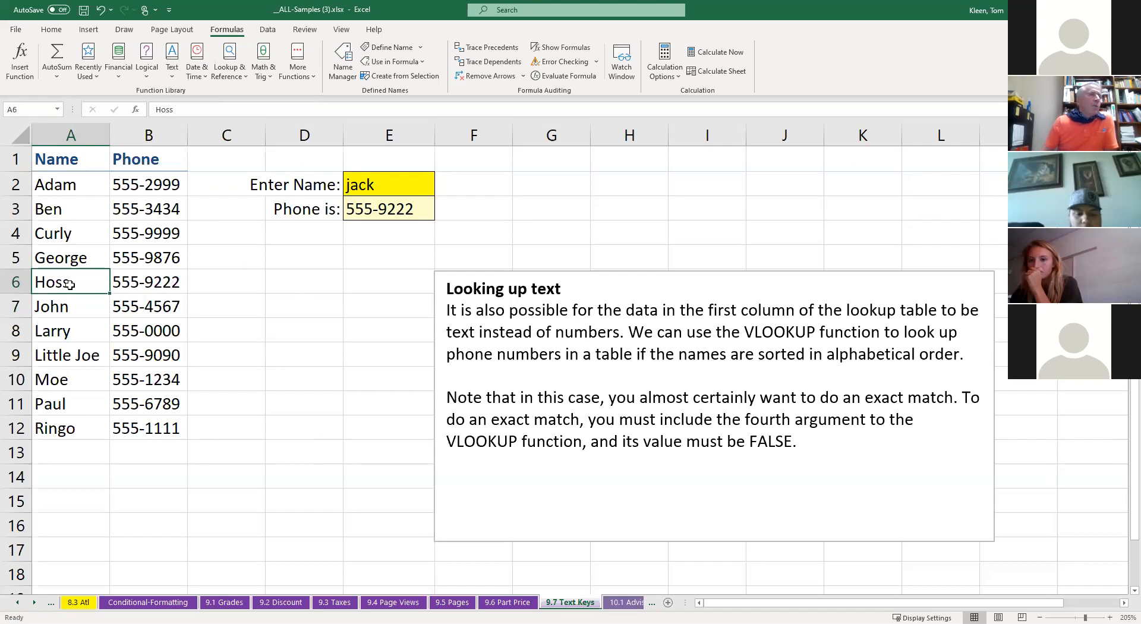
{"action": "left_click", "coordinate": [149, 283]}
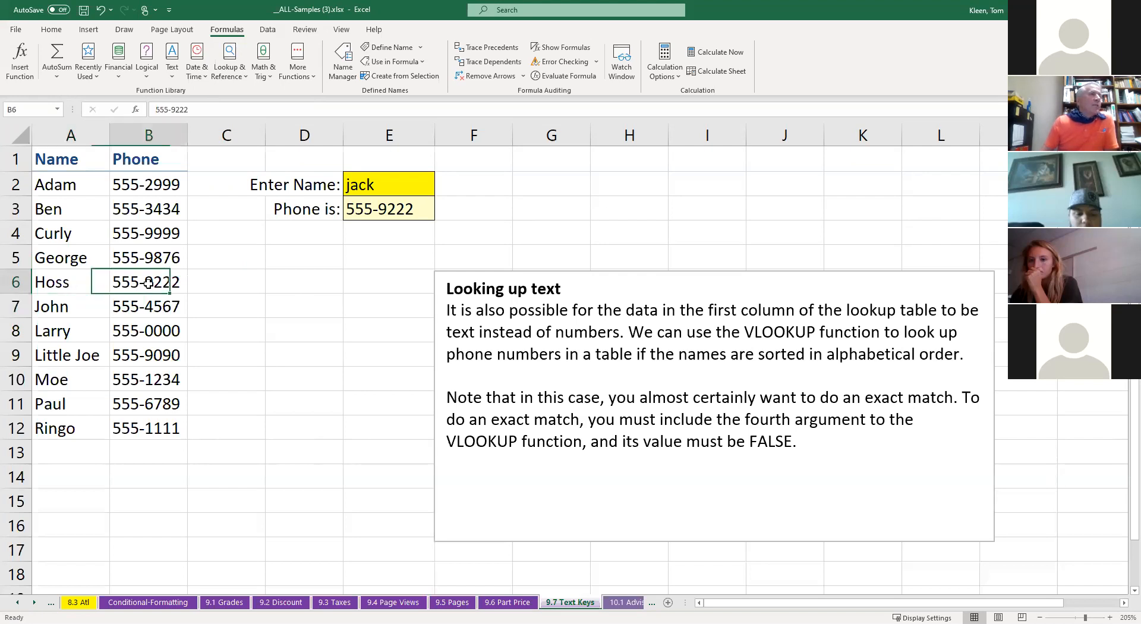
Make the VLOOKUP in E3 require an exact match by setting its range lookup to false
{"action": "left_click", "coordinate": [93, 282]}
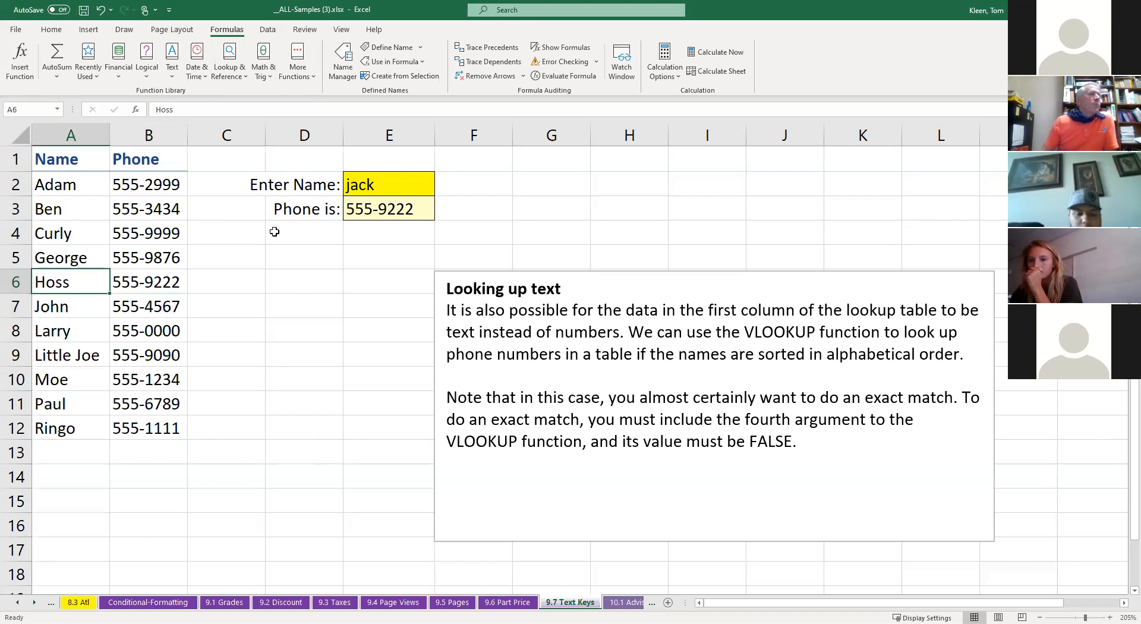
{"action": "left_click", "coordinate": [396, 208]}
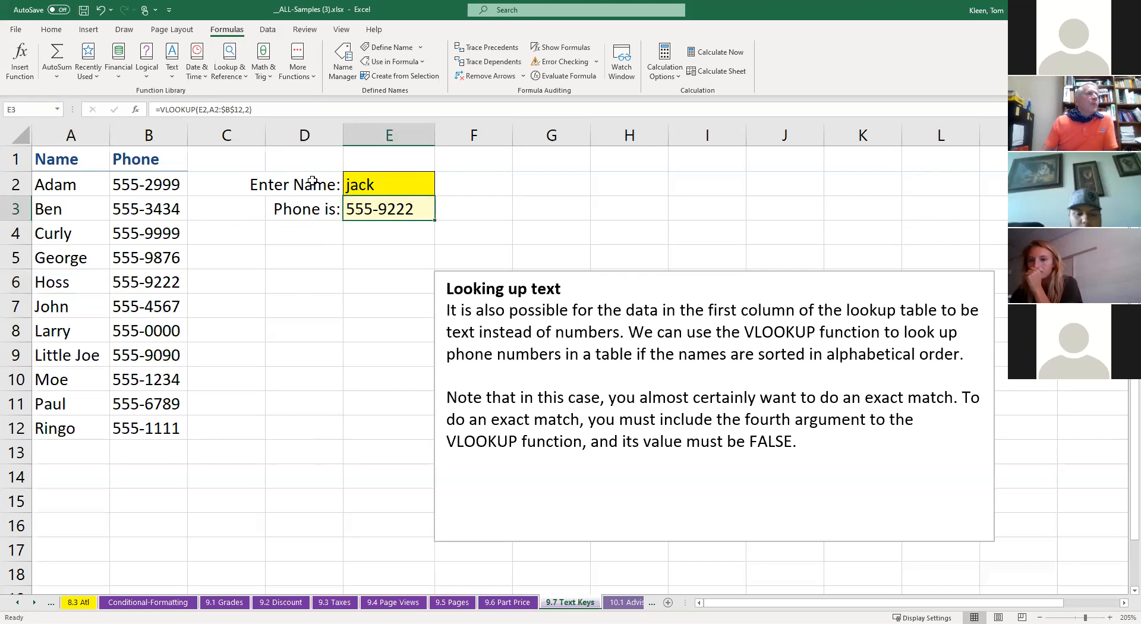
{"action": "left_click", "coordinate": [136, 110]}
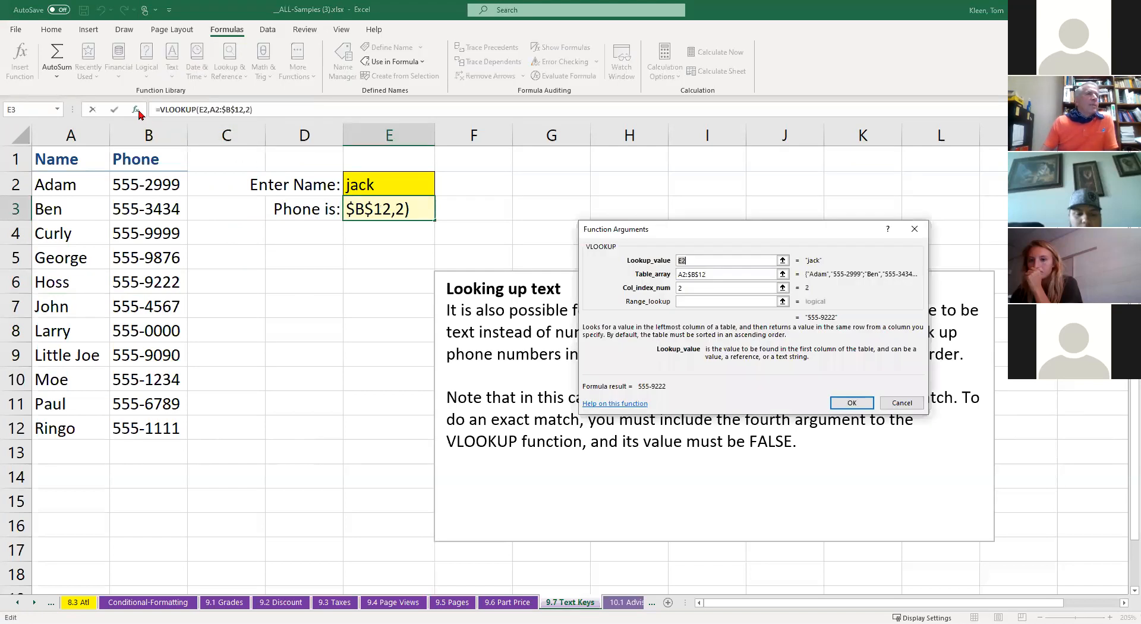
{"action": "left_click_drag", "start_coordinate": [731, 235], "coordinate": [619, 100]}
{"action": "left_click", "coordinate": [603, 166]}
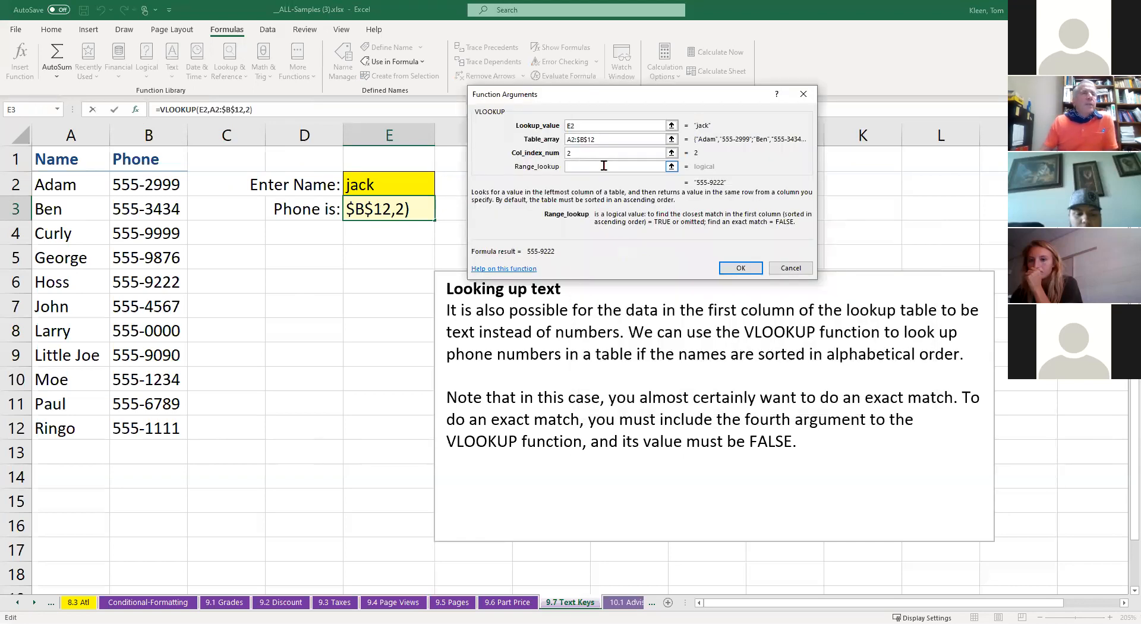
{"action": "type", "text": "false"}
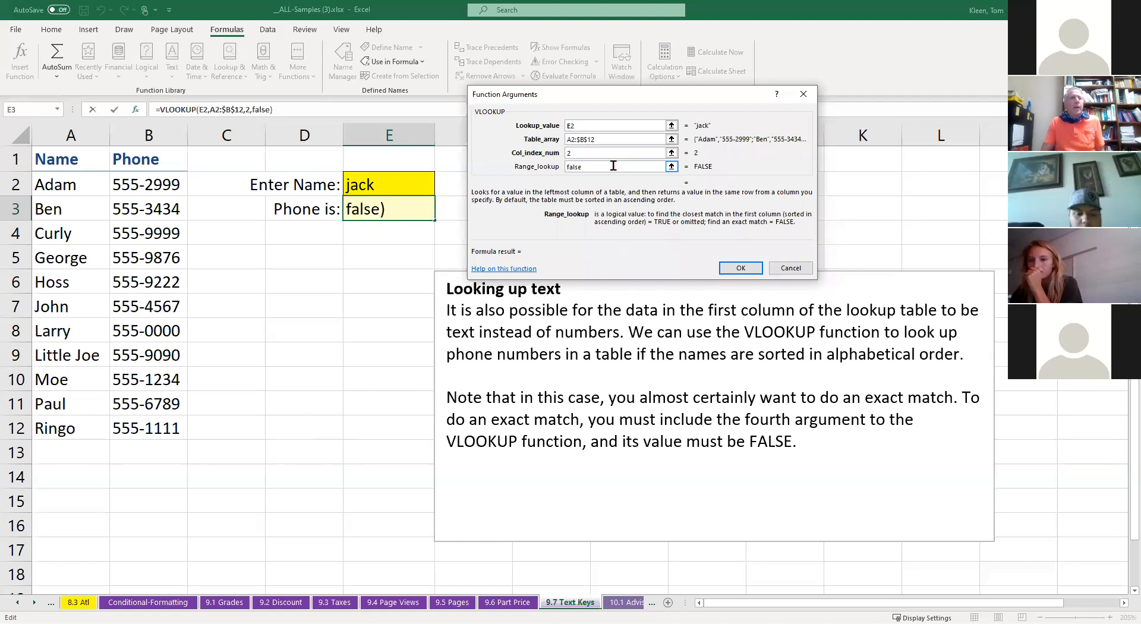
{"action": "key", "text": "Return"}
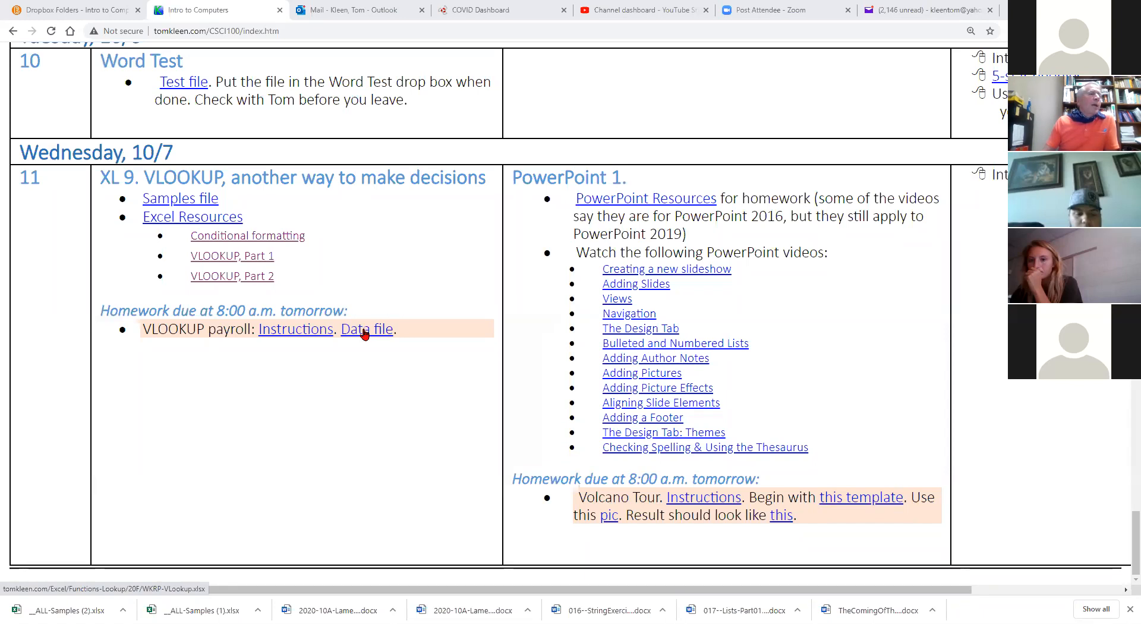
Open the VLOOKUP payroll data file from the course page for editing and review the empty calculation columns on the Payroll sheet
{"action": "left_click", "coordinate": [364, 330]}
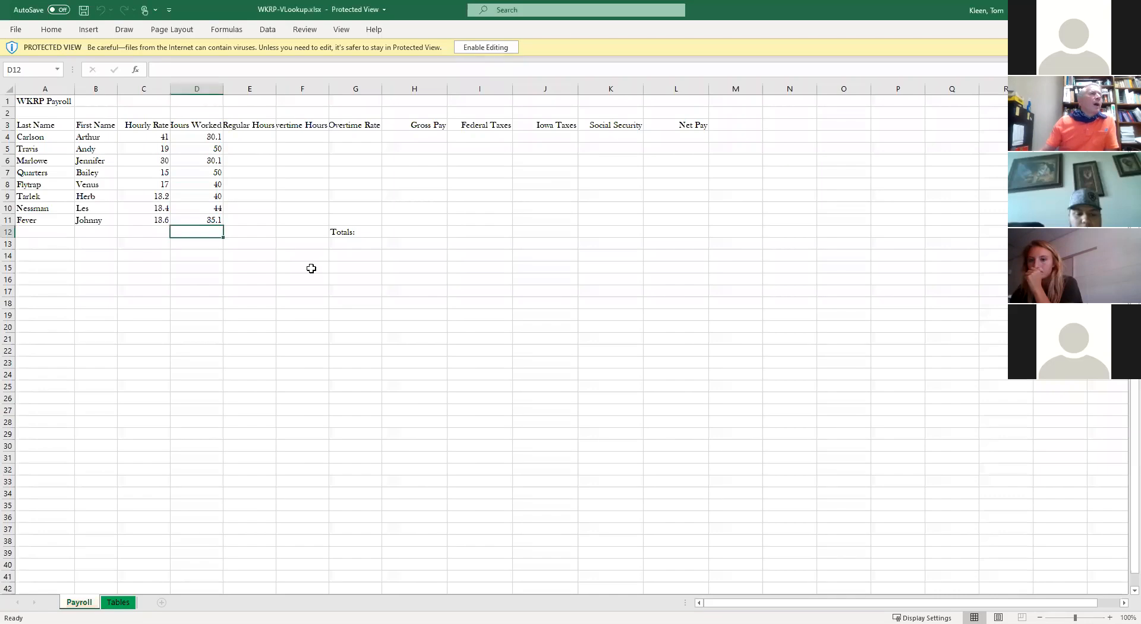
{"action": "left_click", "coordinate": [486, 47]}
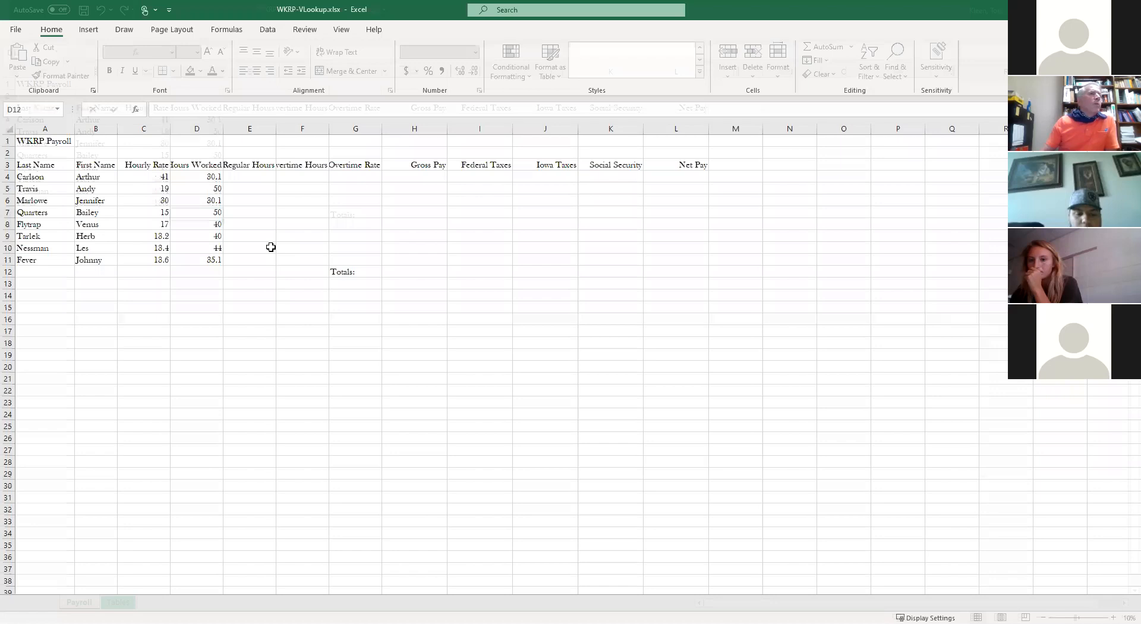
{"action": "left_click", "coordinate": [263, 177]}
{"action": "left_click", "coordinate": [304, 176]}
{"action": "left_click", "coordinate": [346, 177]}
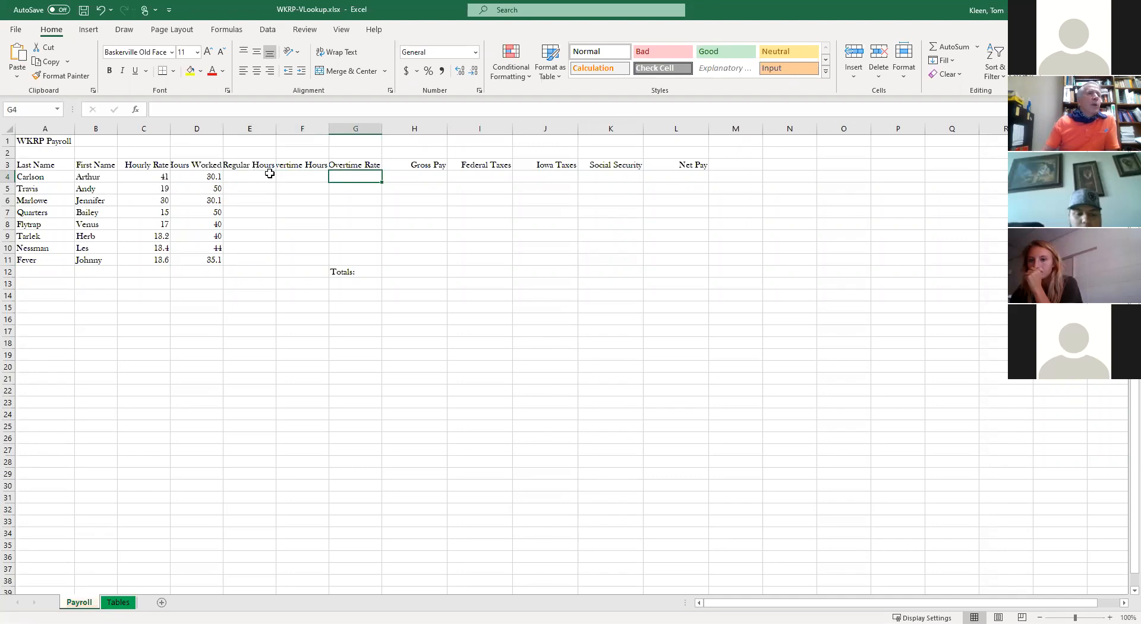
{"action": "left_click_drag", "start_coordinate": [476, 175], "coordinate": [617, 260]}
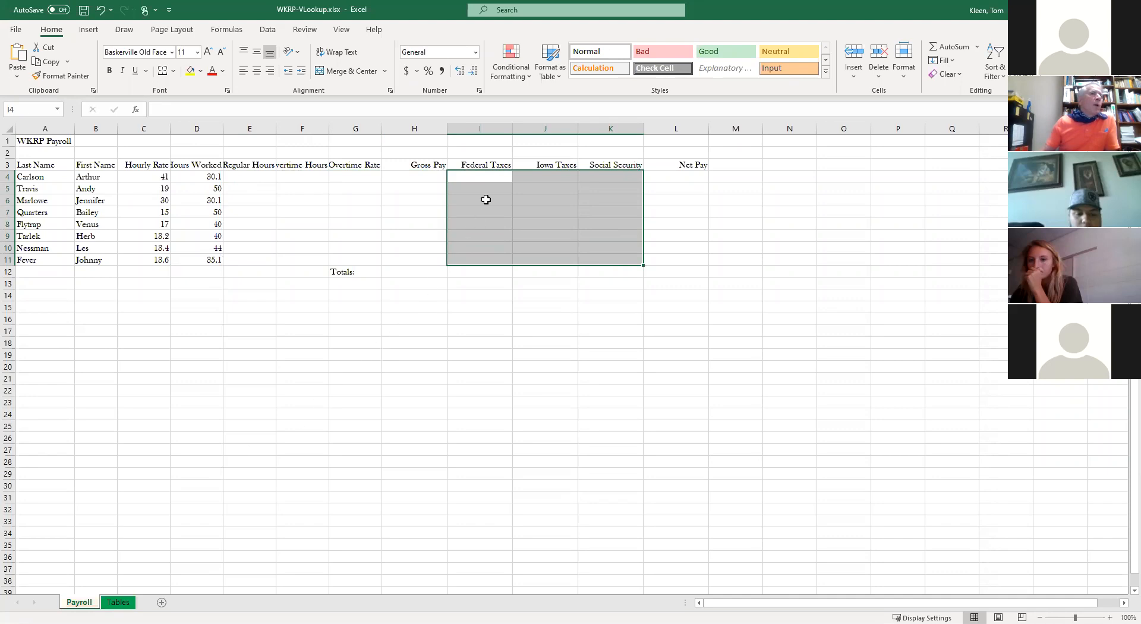
{"action": "left_click", "coordinate": [479, 178]}
Name the withholding table data A4:C15 on the Tables sheet "taxes", leaving out its header row
{"action": "left_click", "coordinate": [118, 602]}
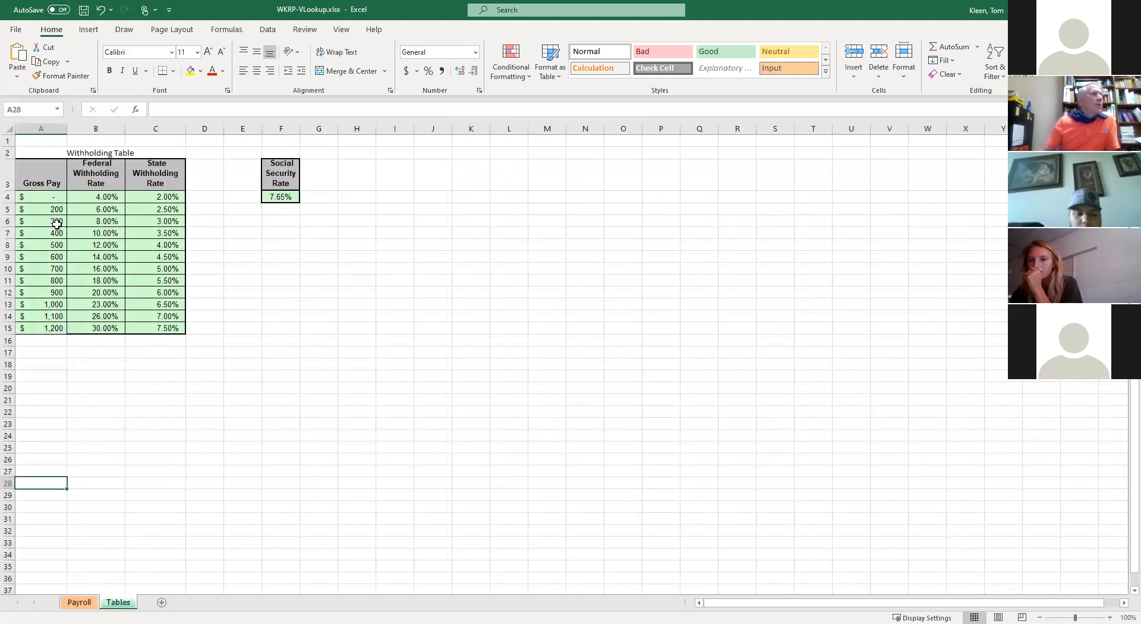
{"action": "left_click_drag", "start_coordinate": [43, 197], "coordinate": [156, 326]}
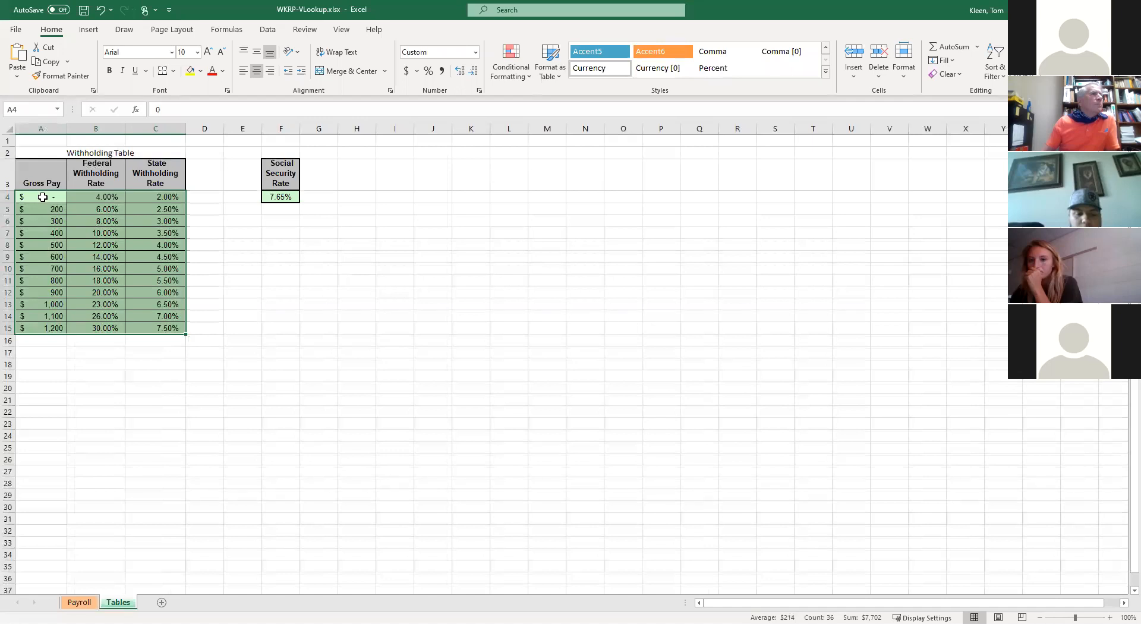
{"action": "left_click_drag", "start_coordinate": [48, 176], "coordinate": [163, 327]}
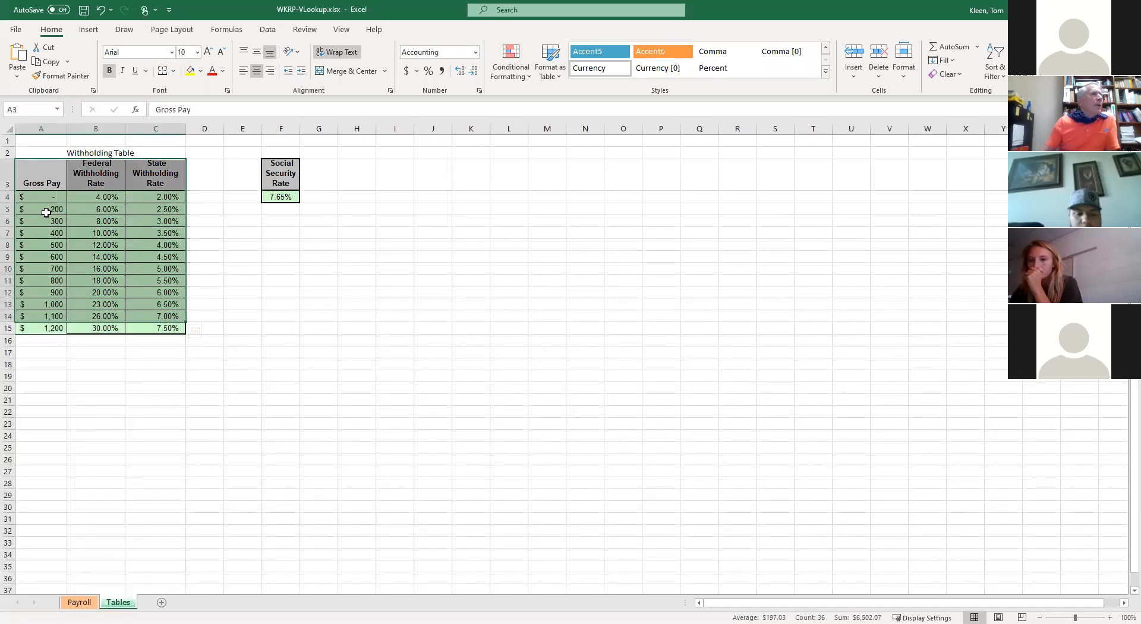
{"action": "left_click_drag", "start_coordinate": [42, 189], "coordinate": [159, 329]}
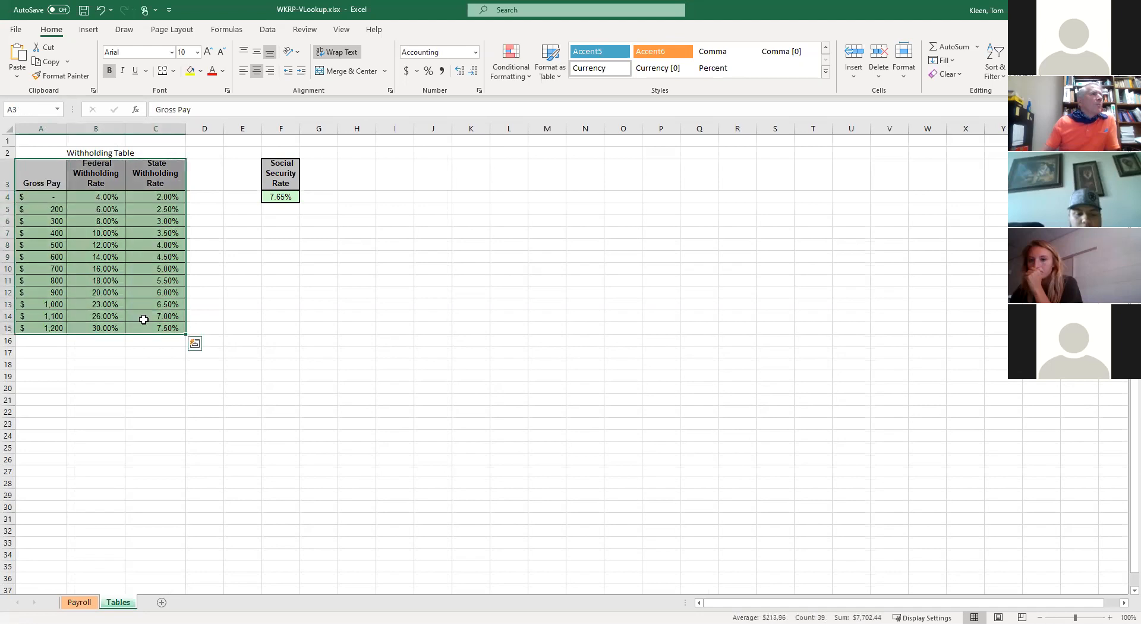
{"action": "double_click", "coordinate": [39, 198]}
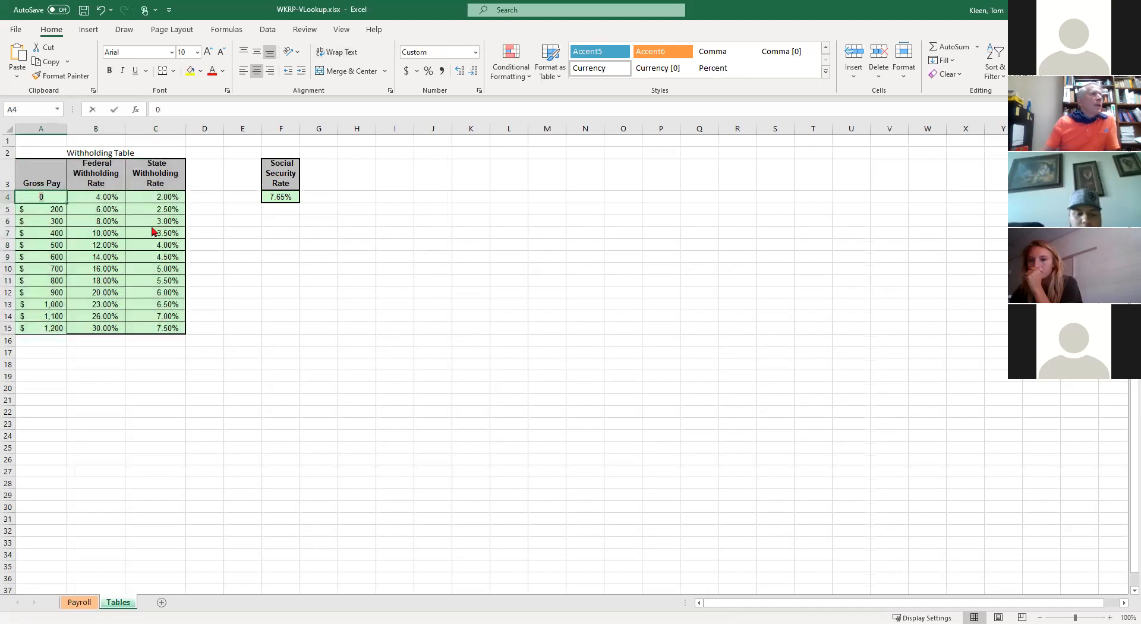
{"action": "key", "text": "Escape"}
{"action": "mouse_move", "coordinate": [36, 197]}
{"action": "left_mouse_down"}
{"action": "mouse_move", "coordinate": [89, 199]}
{"action": "mouse_move", "coordinate": [152, 266]}
{"action": "mouse_move", "coordinate": [148, 327]}
{"action": "left_mouse_up"}
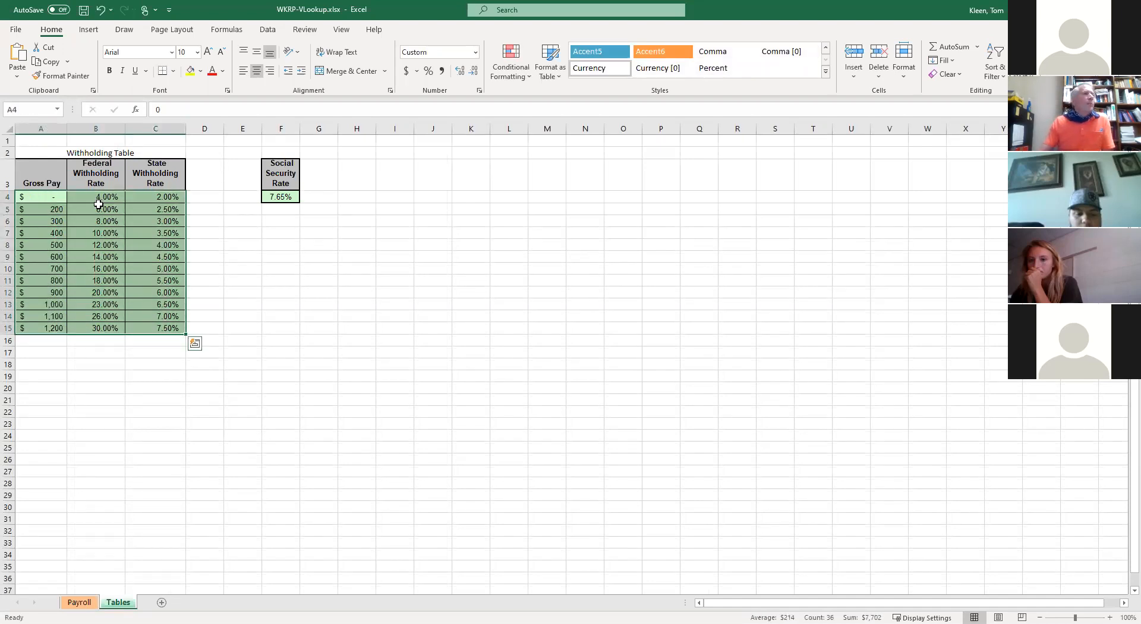
{"action": "left_click", "coordinate": [33, 109]}
{"action": "type", "text": "taxes"}
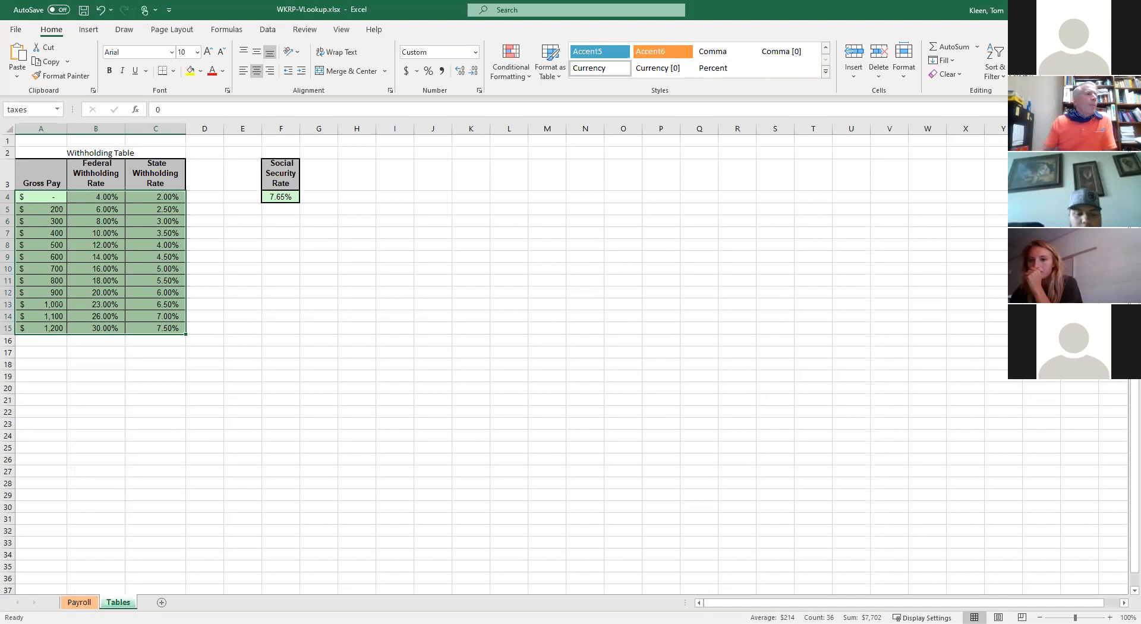
Review the Gross Pay, Federal Taxes, Iowa Taxes and Social Security cells in row 4 of the Payroll sheet
{"action": "key", "text": "ctrl+Page_Up"}
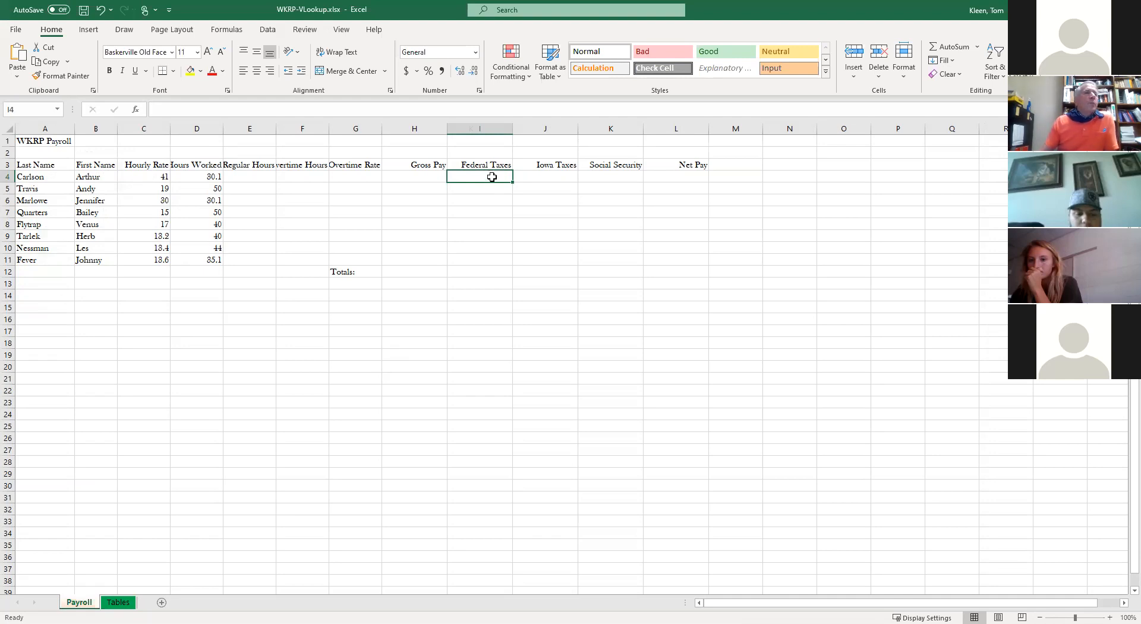
{"action": "left_click", "coordinate": [429, 177]}
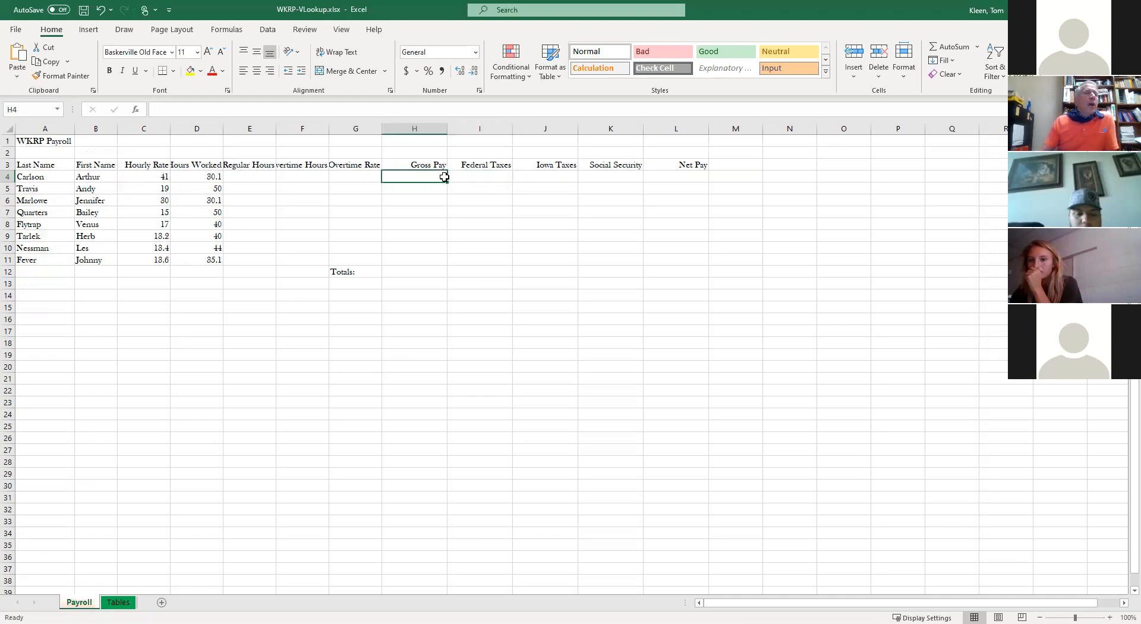
{"action": "left_click", "coordinate": [484, 174]}
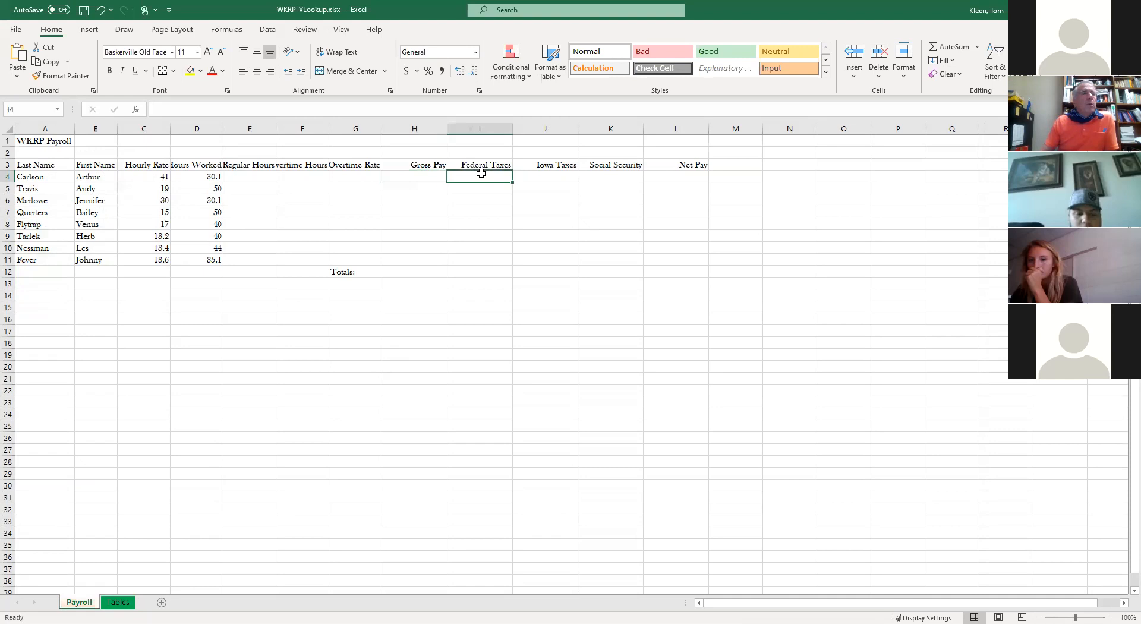
{"action": "left_click", "coordinate": [546, 174]}
{"action": "left_click", "coordinate": [421, 175]}
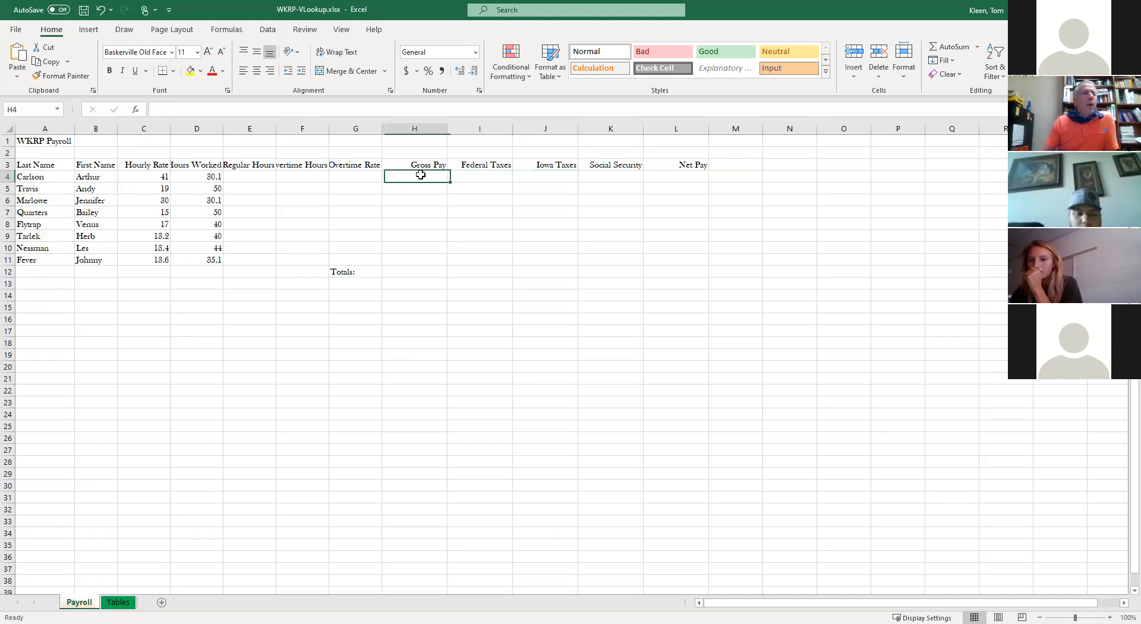
{"action": "left_click", "coordinate": [547, 175]}
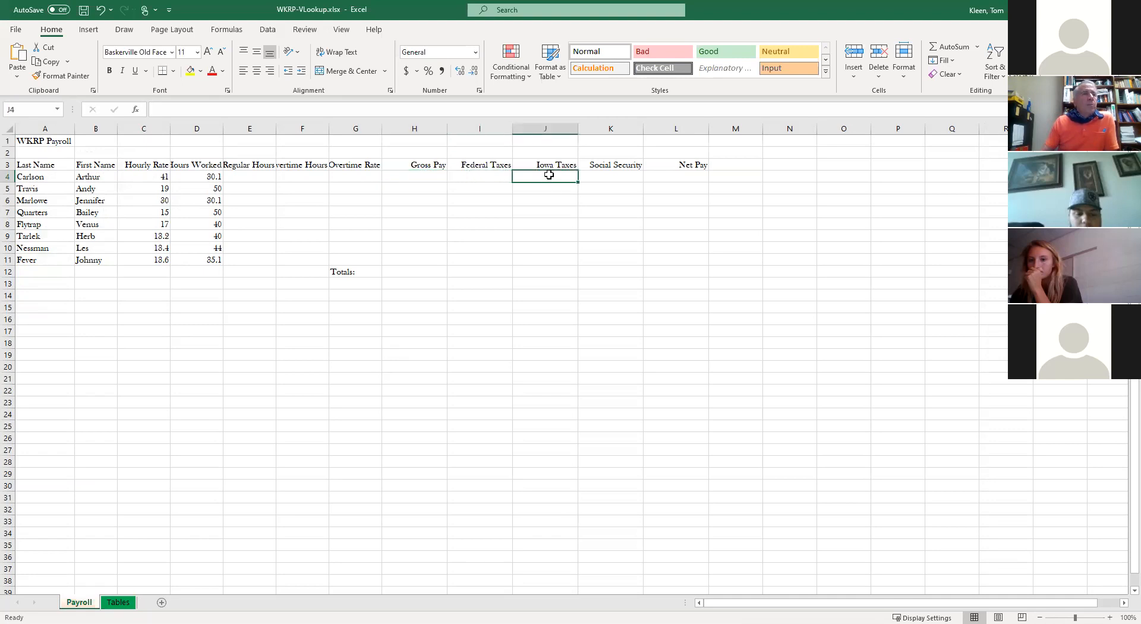
{"action": "left_click", "coordinate": [608, 173]}
Check the Social Security rate in F4 of the Tables sheet and return to the Payroll sheet
{"action": "left_click", "coordinate": [119, 602]}
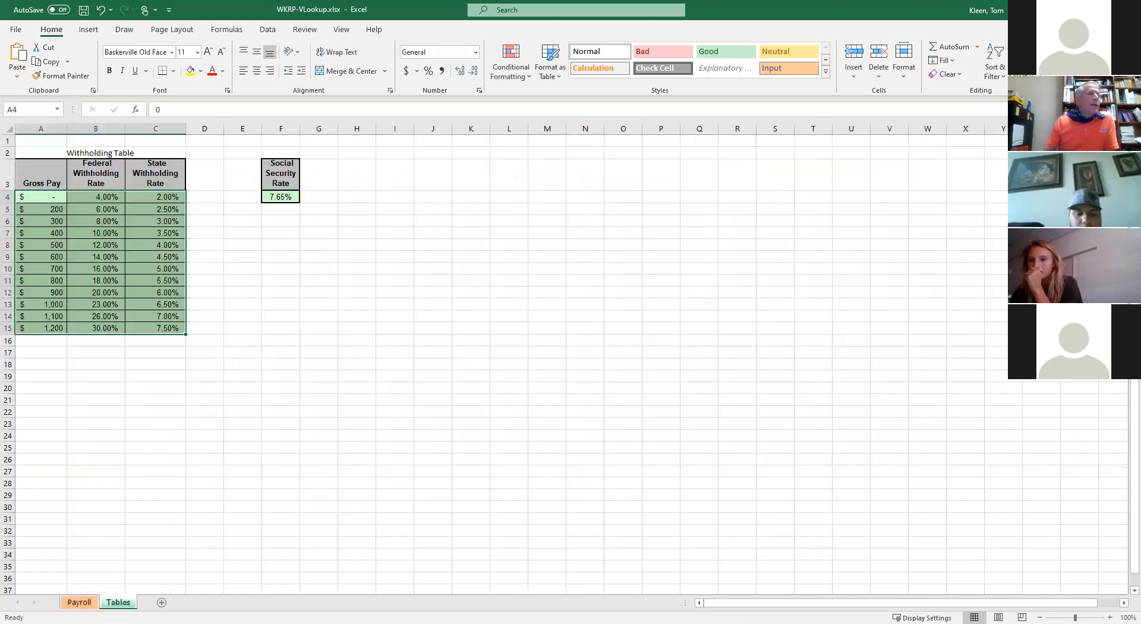
{"action": "left_click", "coordinate": [282, 198]}
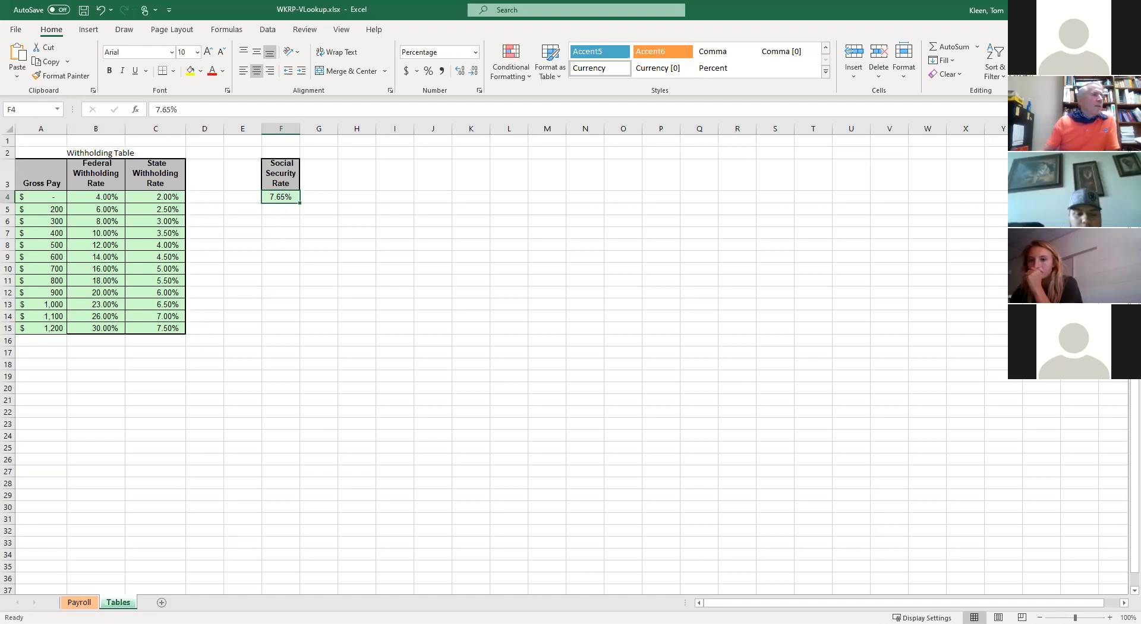
{"action": "left_click", "coordinate": [79, 602]}
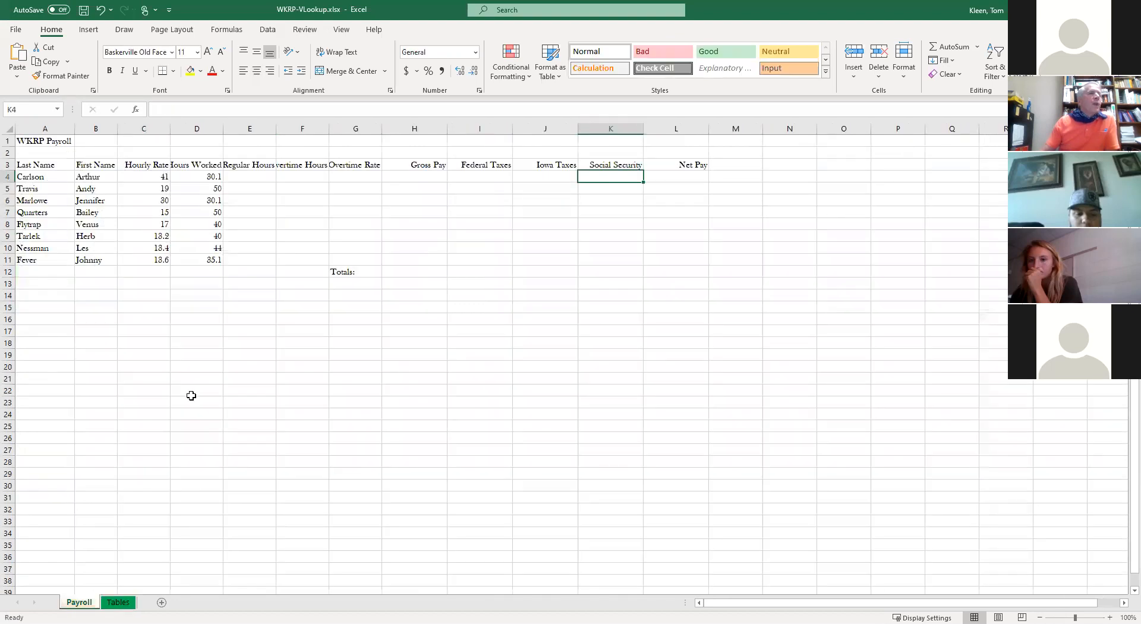